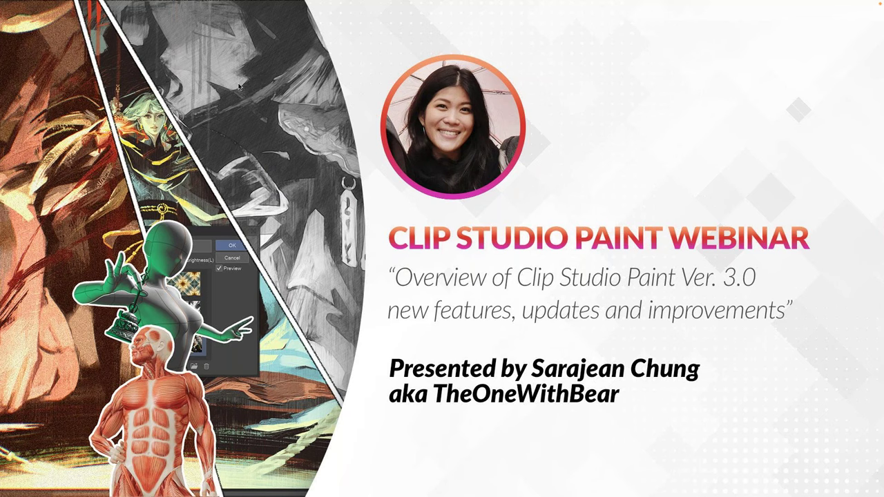
# Advance the slideshow past the Ver. 3.0 webinar title slide to the Housekeeping slide
pyautogui.press('Right')
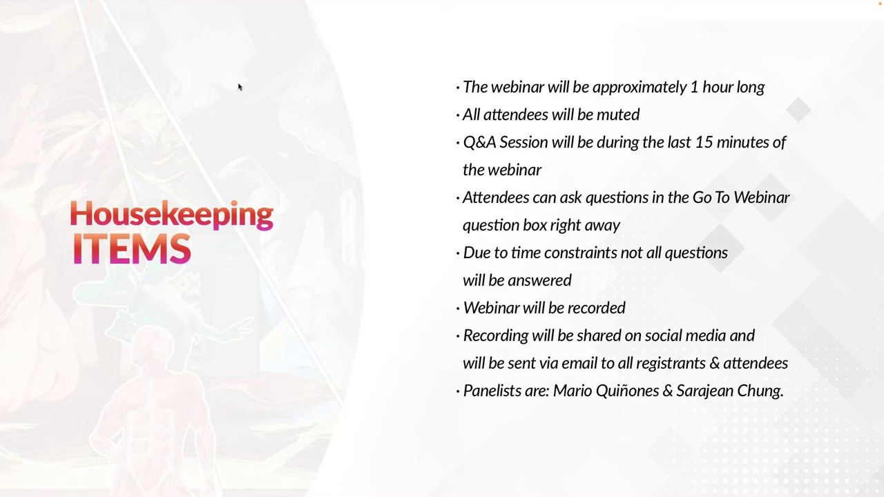
# Move the slideshow past the housekeeping slide to the next slide
pyautogui.press('Right')
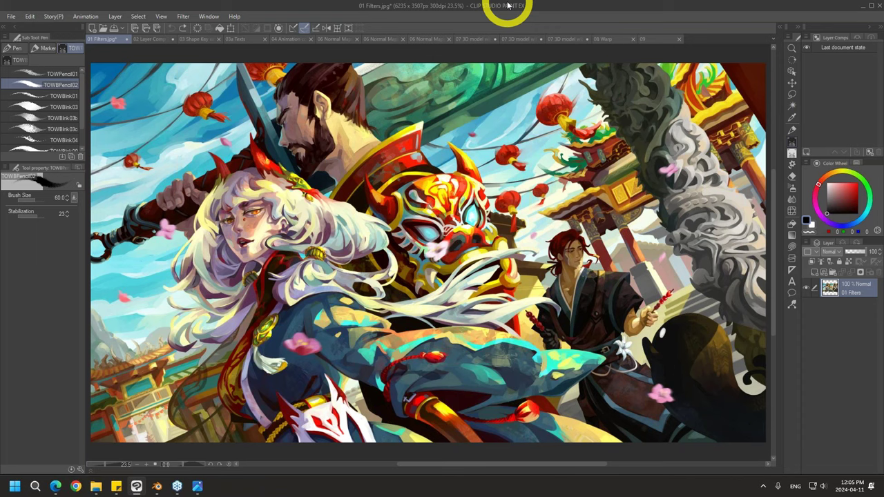
# Start Edit > Tonal Correction > Color Match on the 01 Filters illustration
pyautogui.click(29, 18)
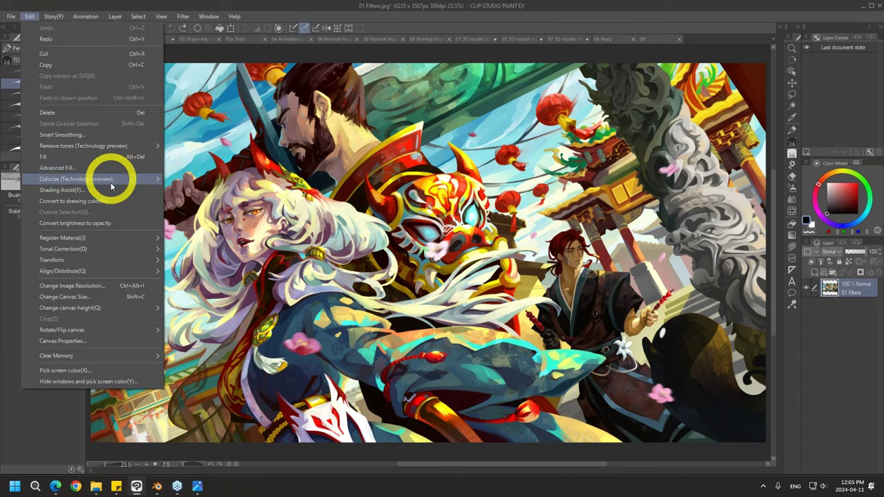
pyautogui.moveTo(119, 248)
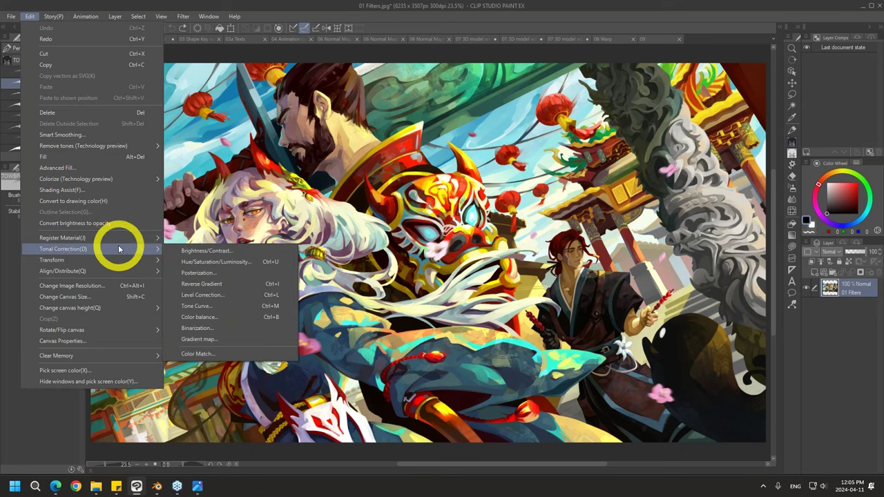
pyautogui.click(260, 355)
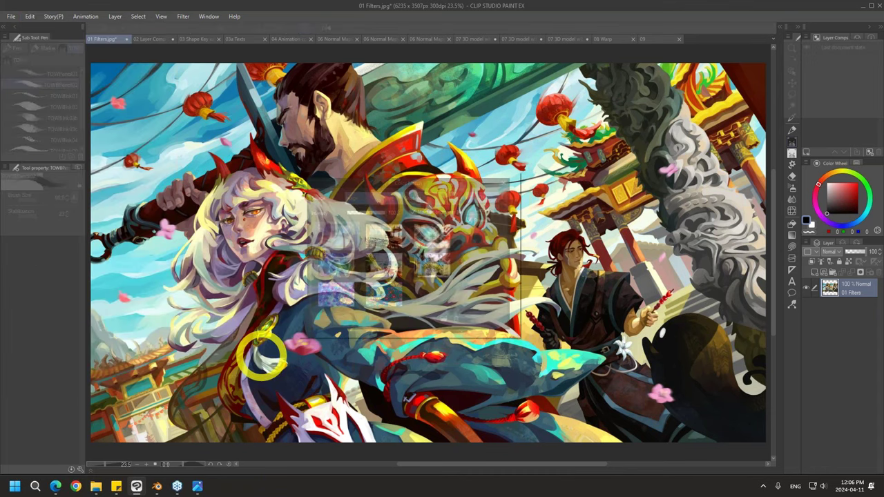
# Preview each library reference, from the warm interior and gold pattern through to the blue flower pattern
pyautogui.moveTo(501, 179); pyautogui.dragTo(691, 168)
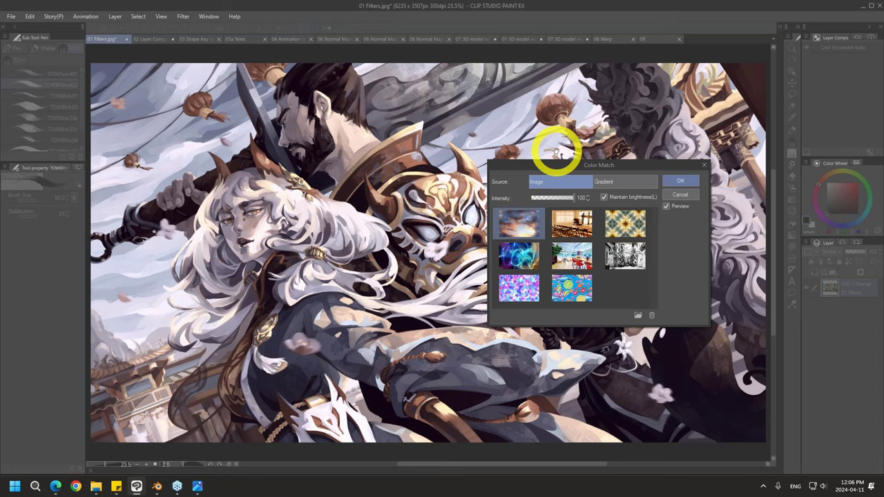
pyautogui.click(574, 225)
pyautogui.click(625, 225)
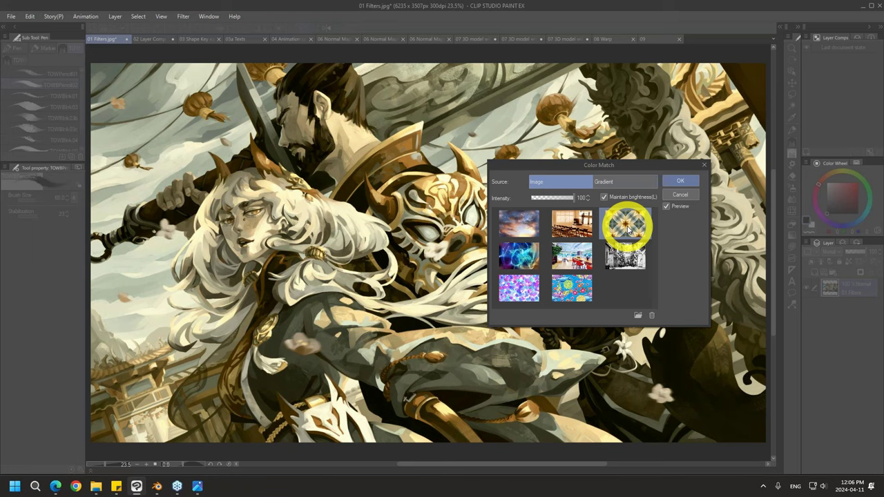
pyautogui.click(523, 256)
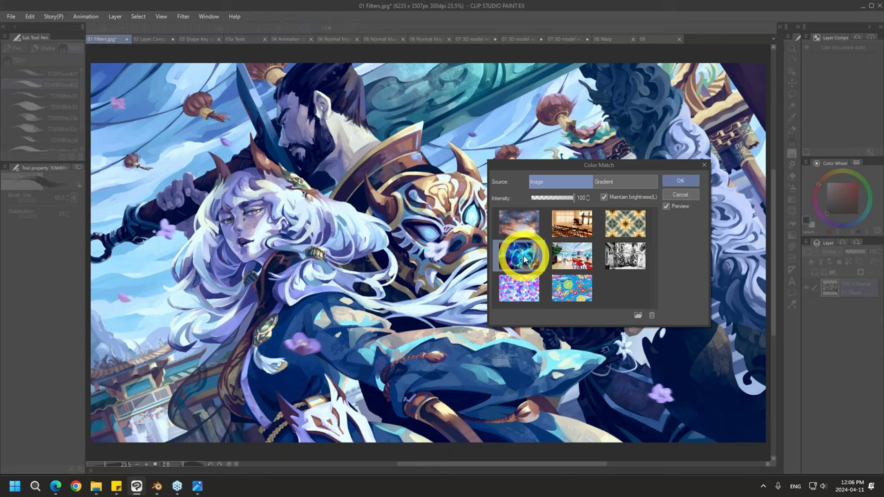
pyautogui.click(573, 260)
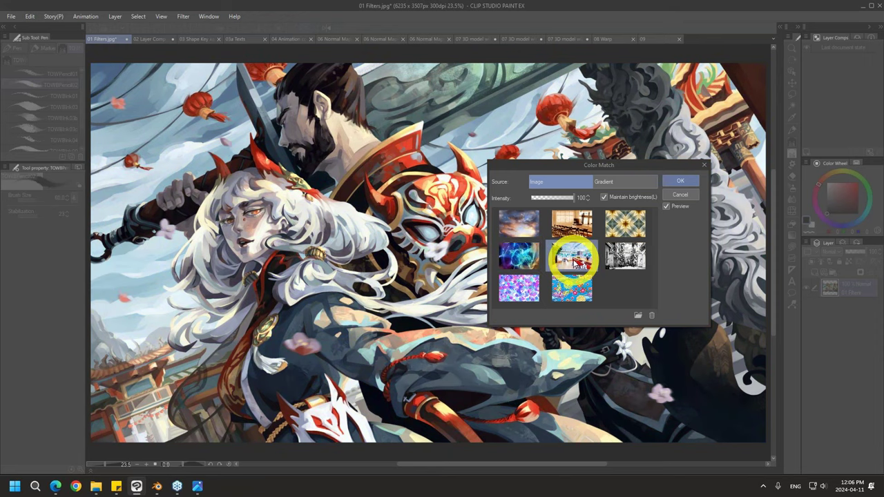
pyautogui.click(626, 256)
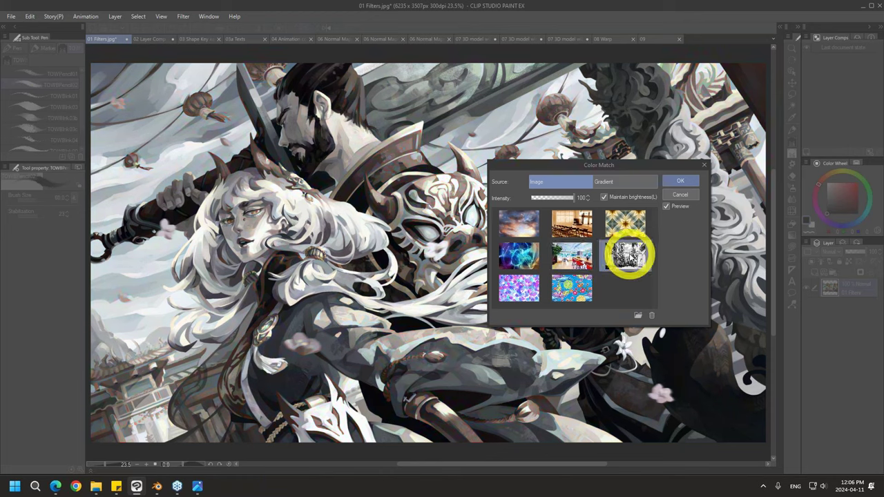
pyautogui.click(529, 293)
pyautogui.click(568, 288)
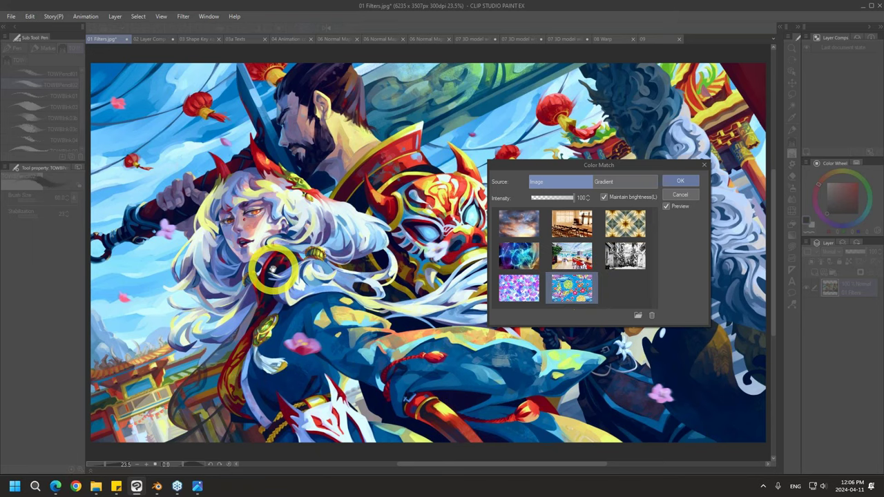
pyautogui.click(638, 315)
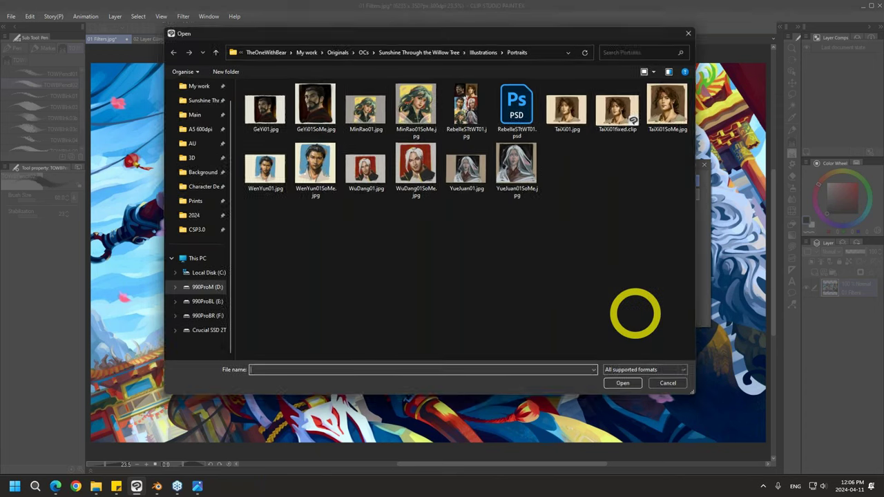
pyautogui.moveTo(553, 27); pyautogui.dragTo(540, 48)
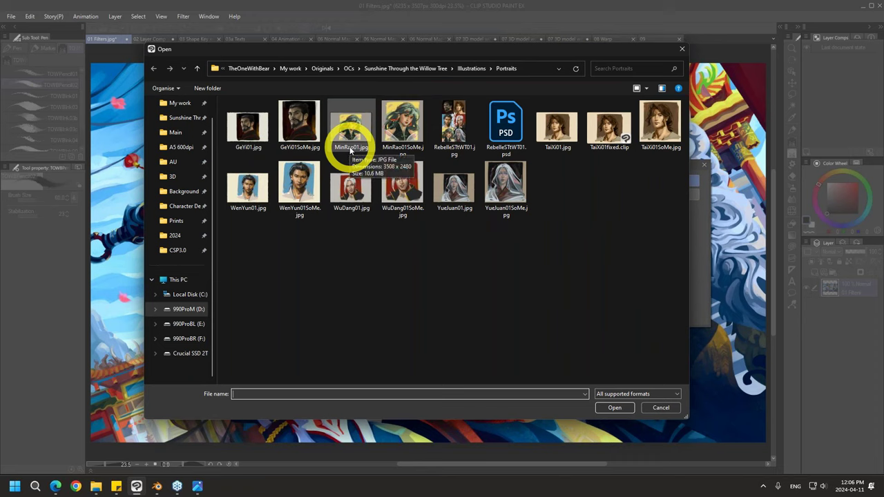
pyautogui.doubleClick(412, 132)
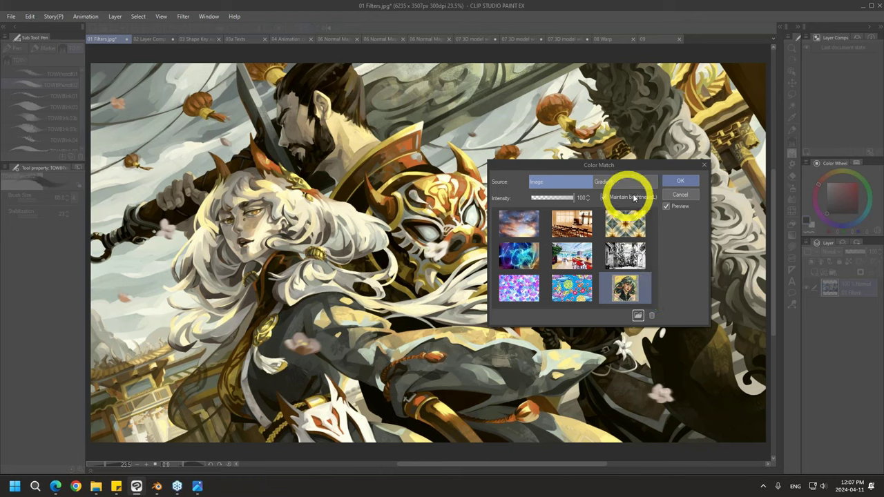
# Turn off Maintain brightness for brighter yellows and browse for another source portrait
pyautogui.click(605, 198)
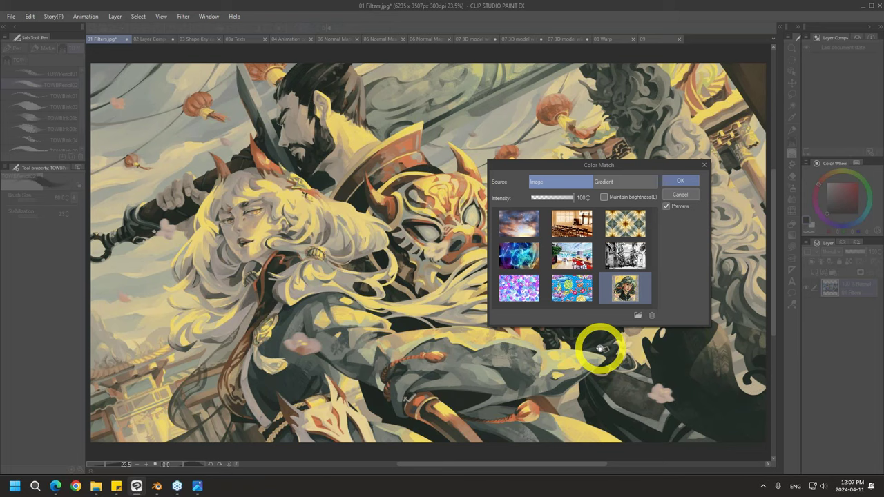
pyautogui.click(638, 315)
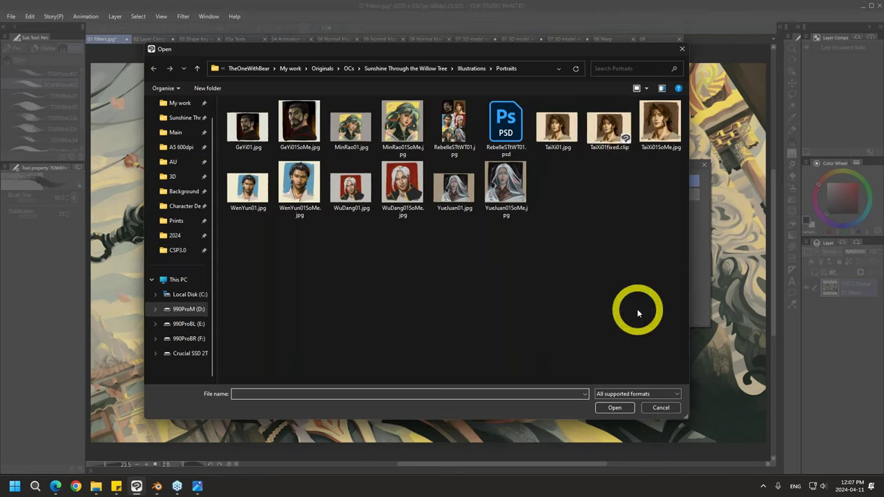
# Add TaiXi01SoMe.jpg, WenYun01SoMe.jpg and WuDang01SoMe.jpg as Color Match source images
pyautogui.click(661, 128)
pyautogui.click(620, 405)
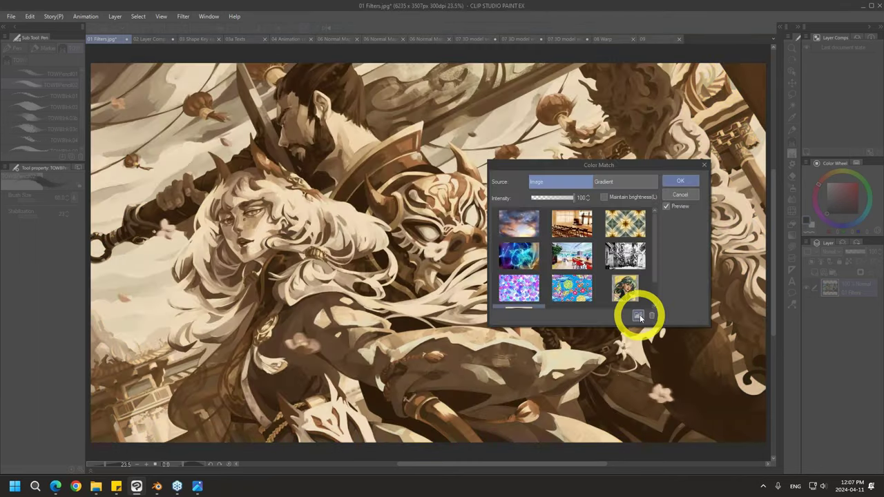
pyautogui.click(638, 316)
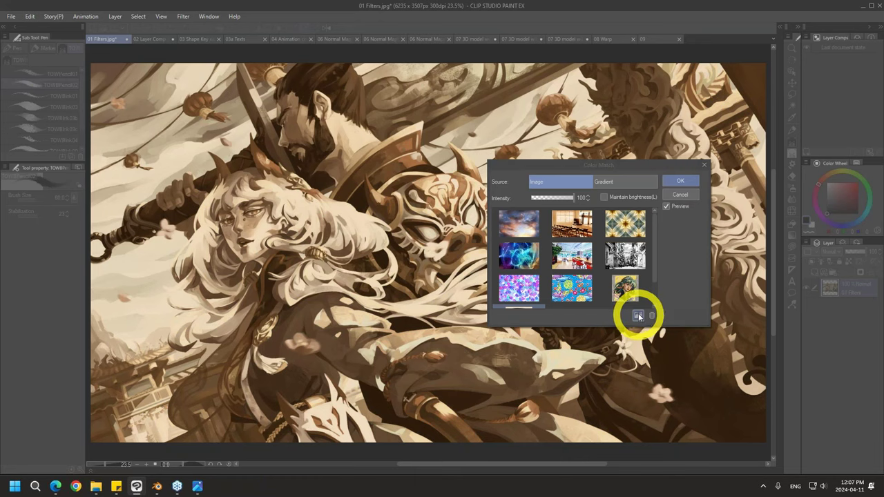
pyautogui.click(297, 194)
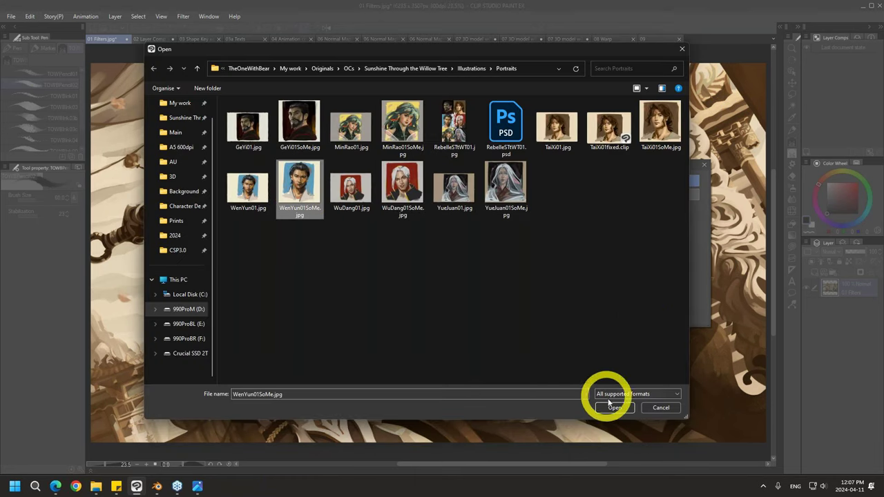
pyautogui.click(615, 409)
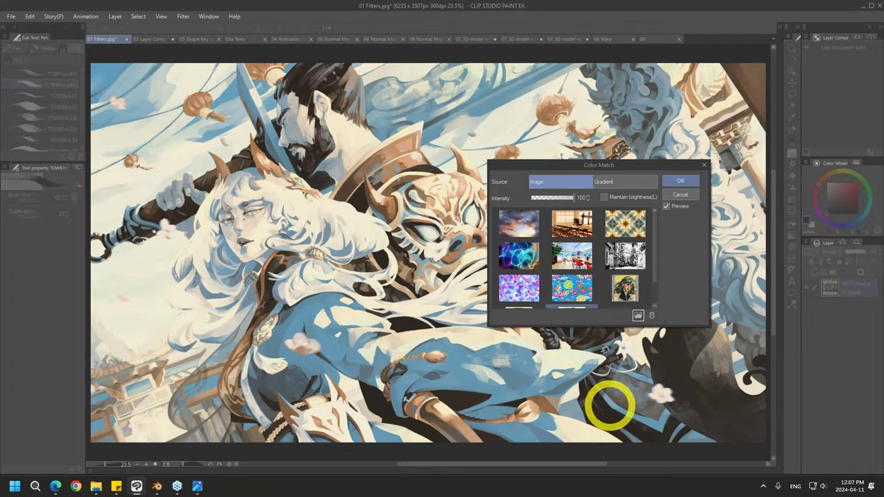
pyautogui.click(638, 316)
pyautogui.click(395, 201)
pyautogui.click(614, 408)
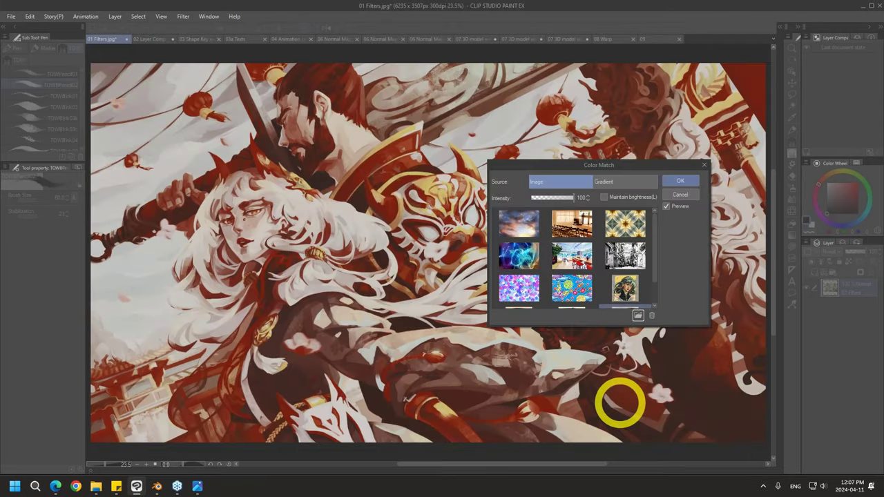
# Add YueJuan01SoMe.jpg as a source and preview the red-haired portrait's colours
pyautogui.click(637, 316)
pyautogui.moveTo(654, 273); pyautogui.dragTo(654, 305)
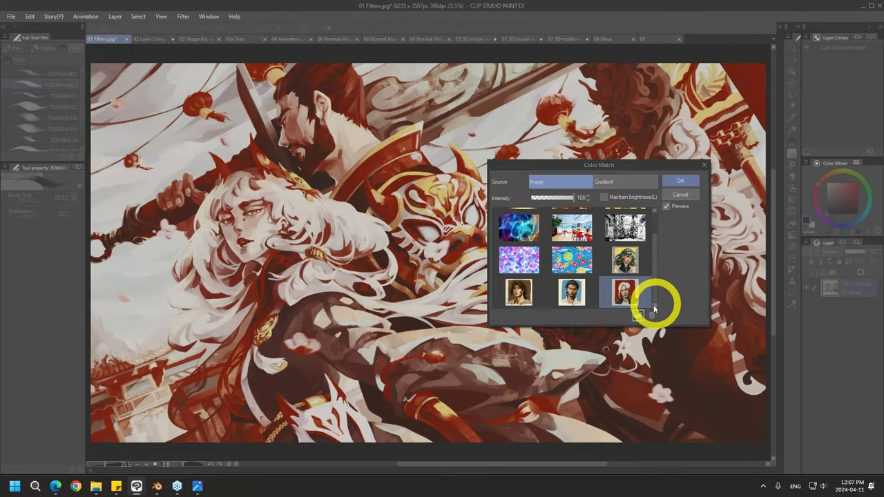
pyautogui.click(639, 315)
pyautogui.click(507, 188)
pyautogui.click(615, 408)
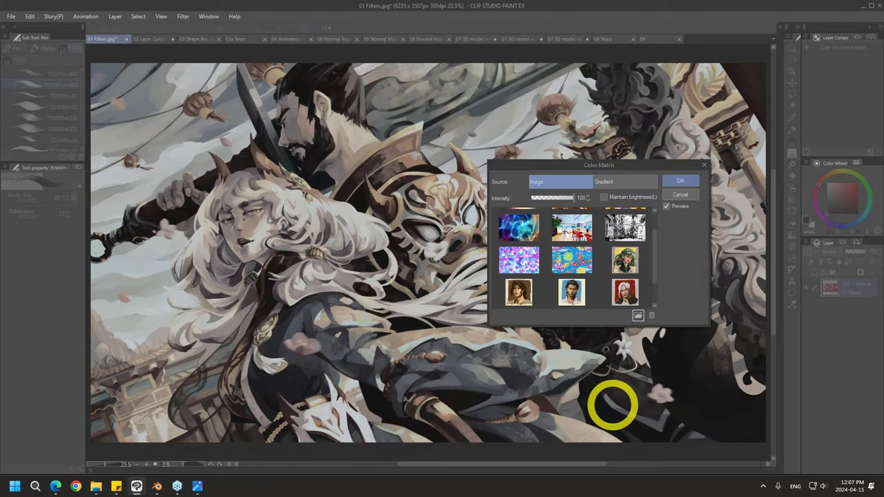
pyautogui.moveTo(656, 272); pyautogui.dragTo(652, 296)
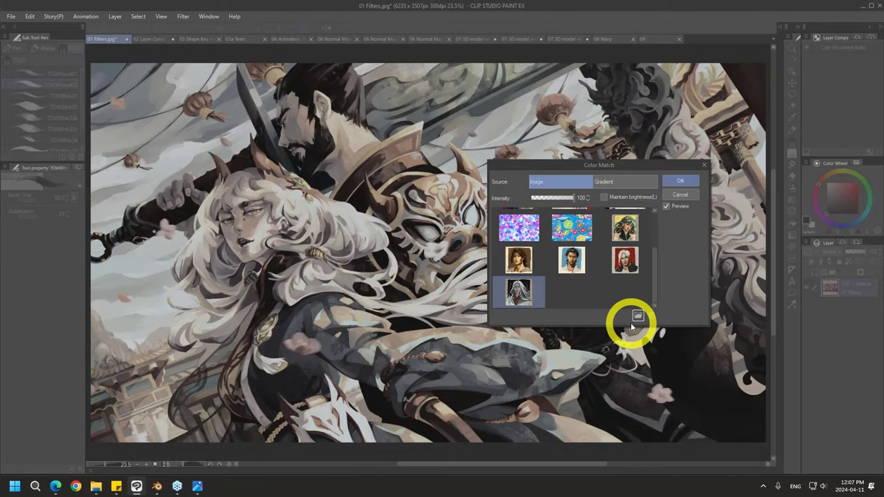
pyautogui.click(624, 259)
# Preview the dark-haired man and brown-haired portraits, then return to the red-haired one
pyautogui.click(591, 257)
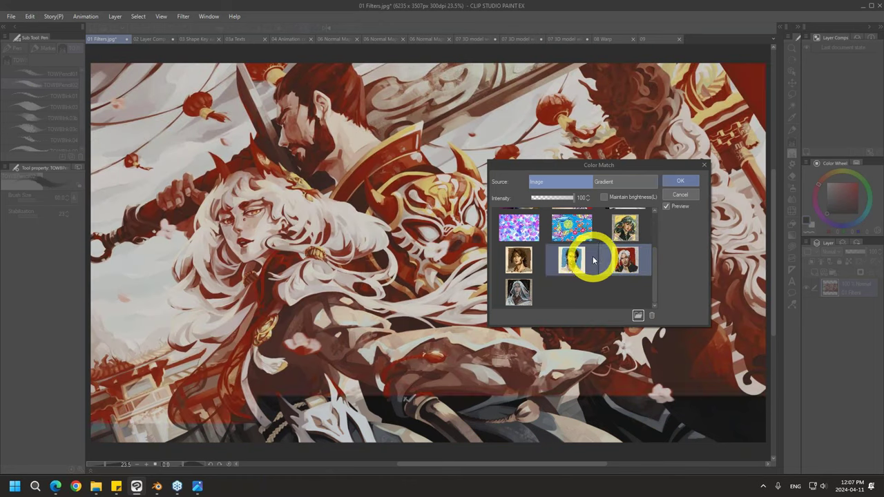
pyautogui.click(538, 263)
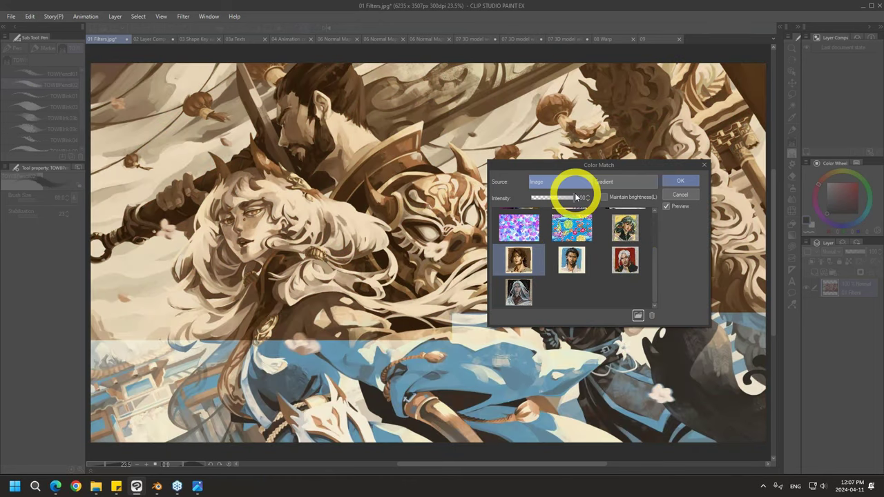
pyautogui.click(624, 259)
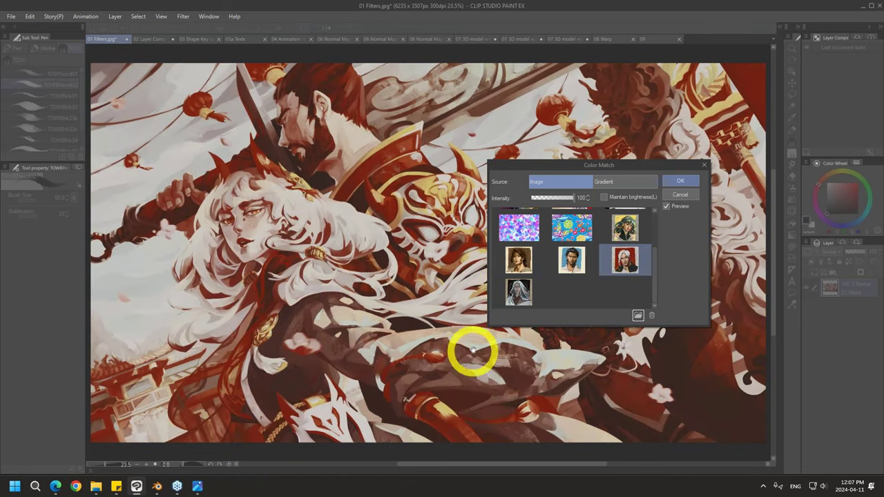
# Set Color Match intensity to 59 and turn Maintain brightness back on
pyautogui.click(554, 199)
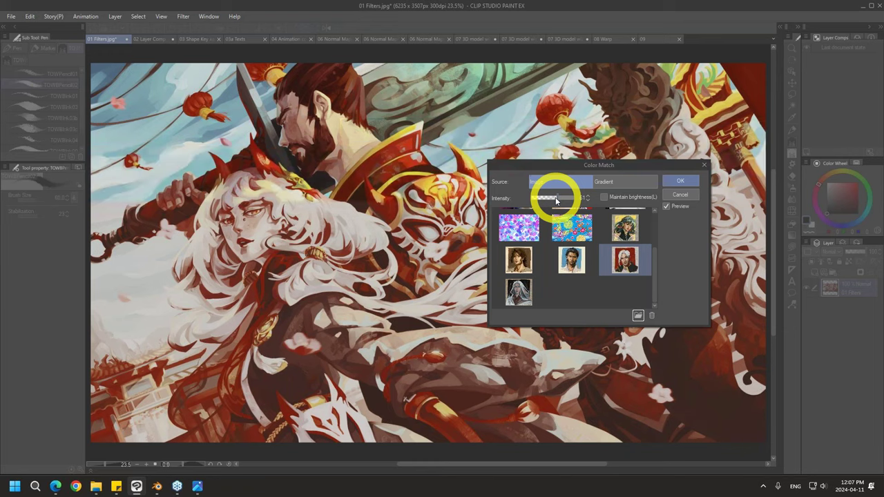
pyautogui.moveTo(553, 200)
pyautogui.mouseDown()
pyautogui.moveTo(565, 200)
pyautogui.moveTo(550, 203)
pyautogui.mouseUp()
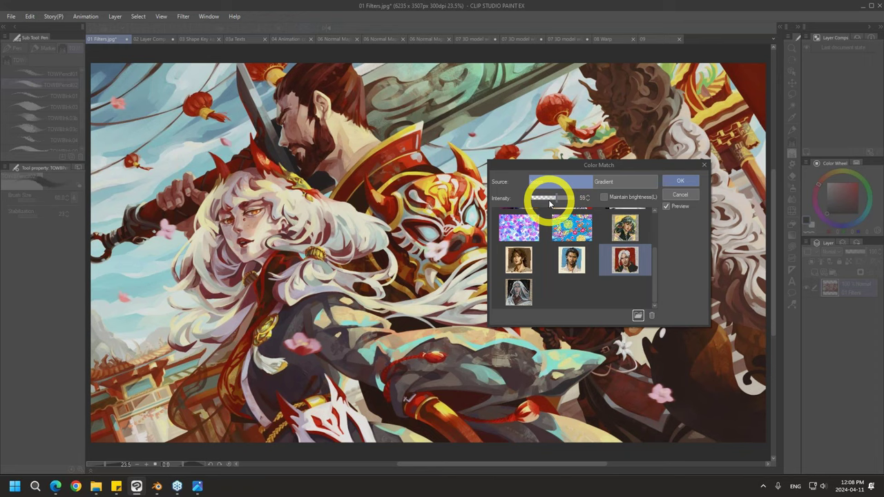
pyautogui.click(605, 197)
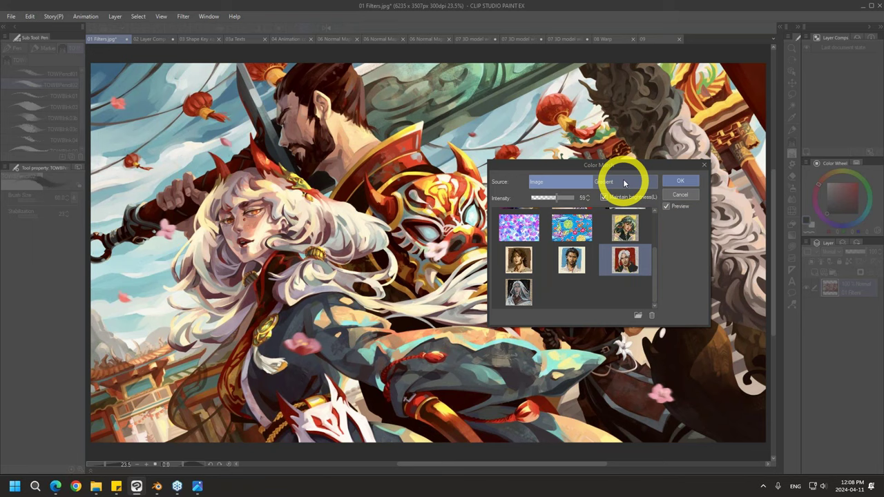
# Compare green, blue, purple, peach and yellow Somber Shade gradients, then cancel Color Match
pyautogui.click(621, 182)
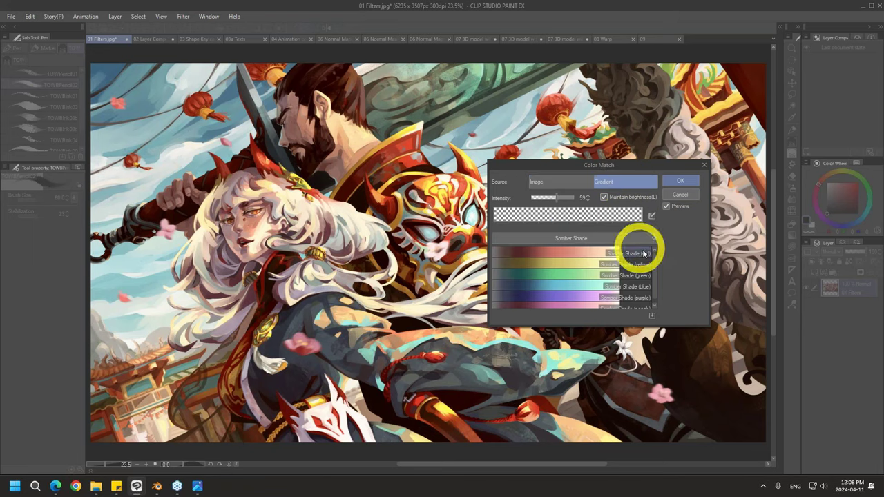
pyautogui.scroll(-1, 653, 262)
pyautogui.click(572, 273)
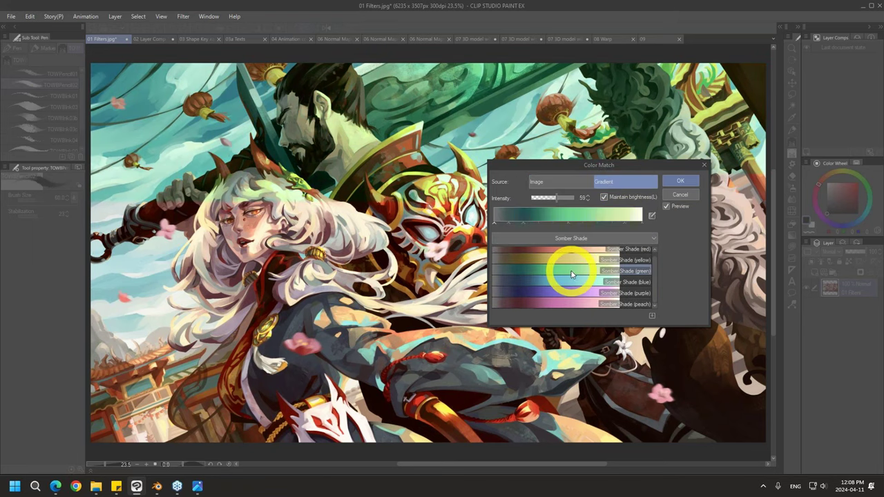
pyautogui.click(578, 281)
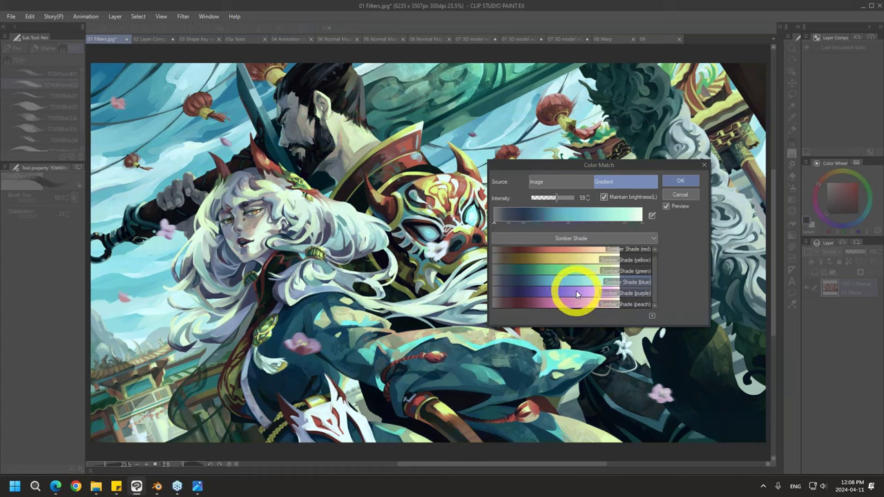
pyautogui.click(578, 293)
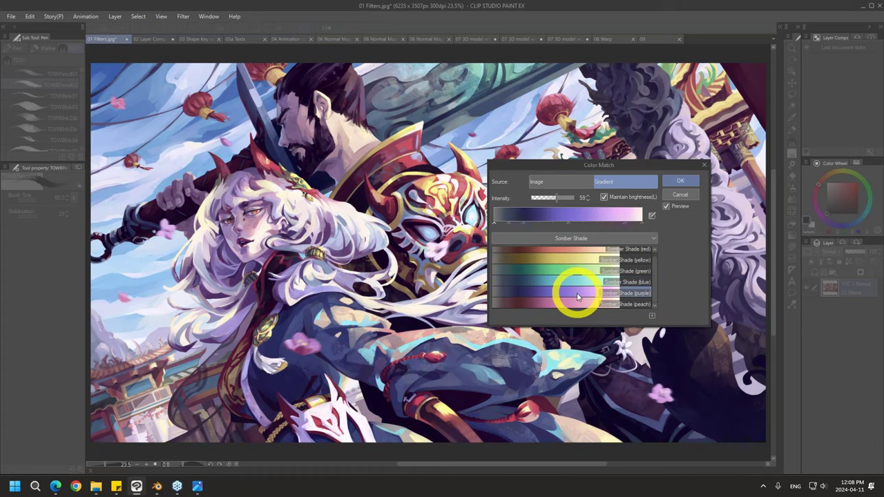
pyautogui.click(577, 303)
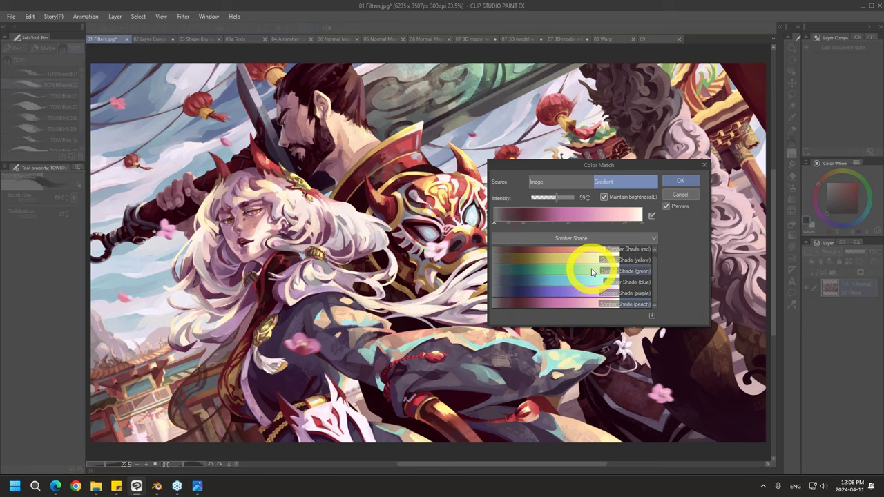
pyautogui.click(573, 270)
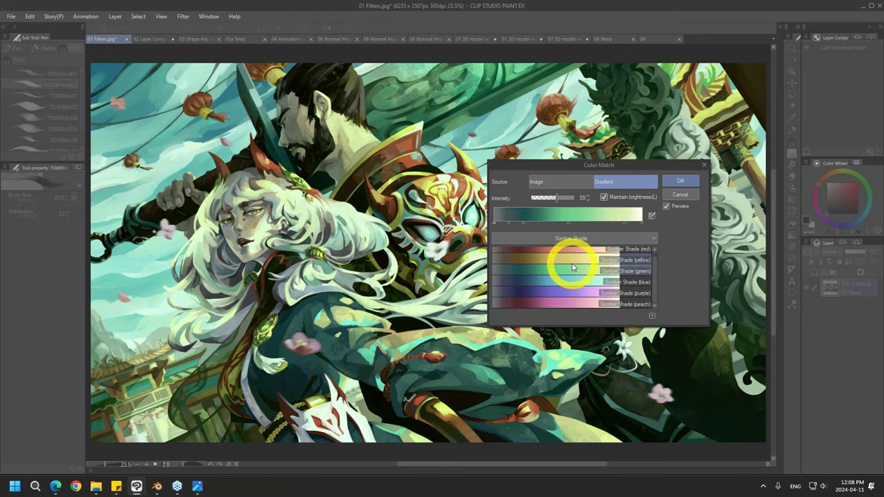
pyautogui.click(570, 261)
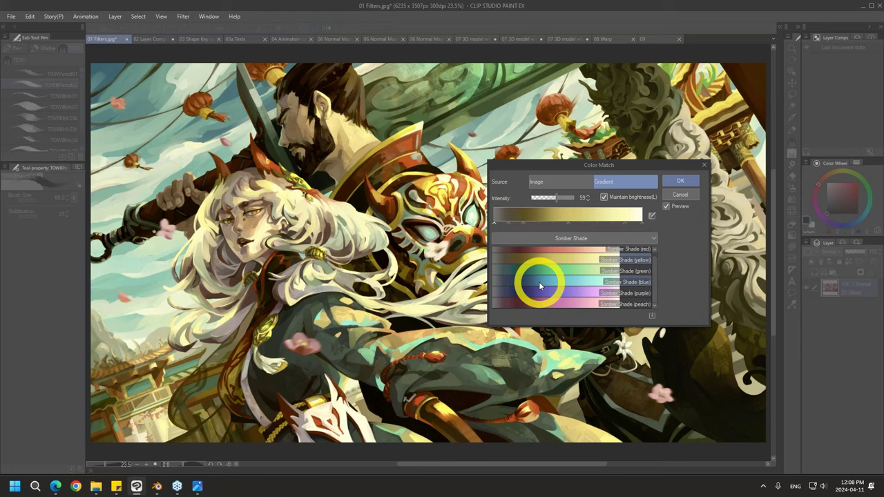
pyautogui.click(569, 182)
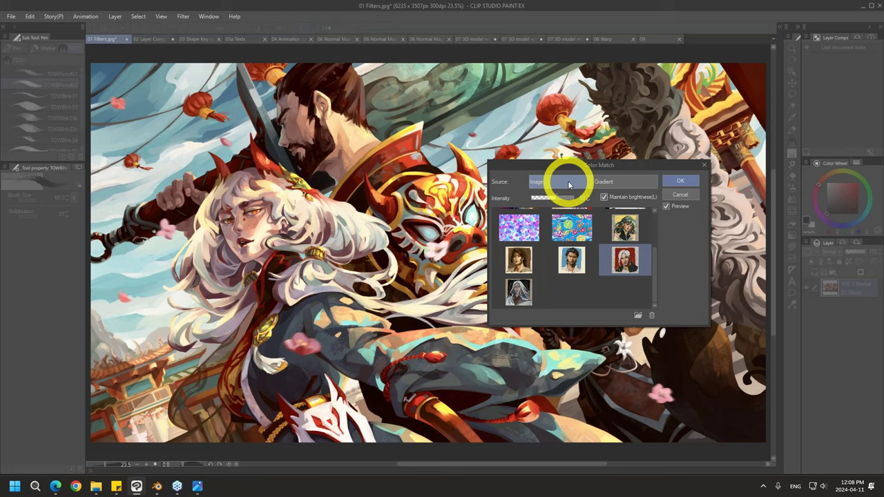
pyautogui.click(681, 197)
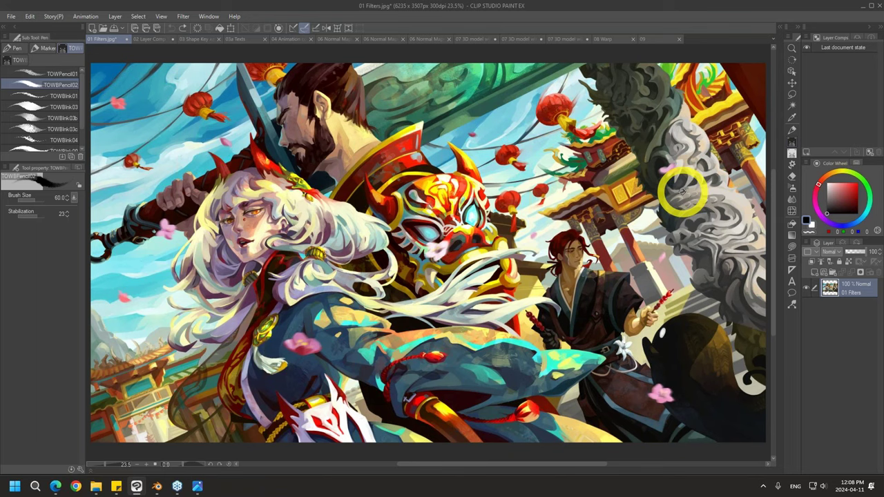
# Show the Filter > Effect submenu listing Chromatic aberration and Mosaic
pyautogui.click(184, 18)
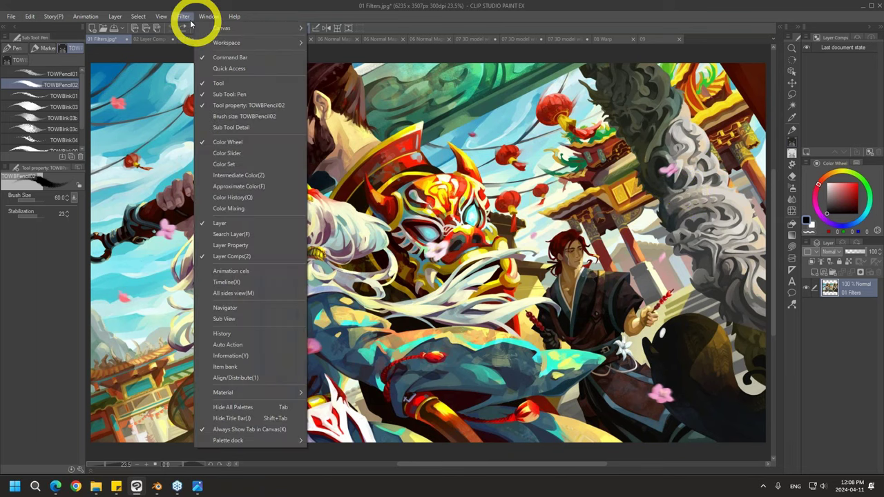
pyautogui.moveTo(205, 61)
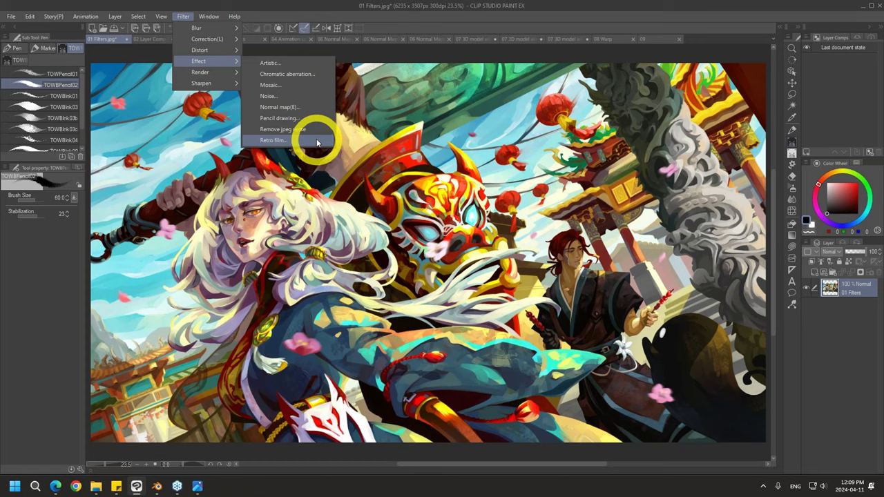
# Open Chromatic aberration and move its centre onto the girl's face, then toward the lower left
pyautogui.click(313, 75)
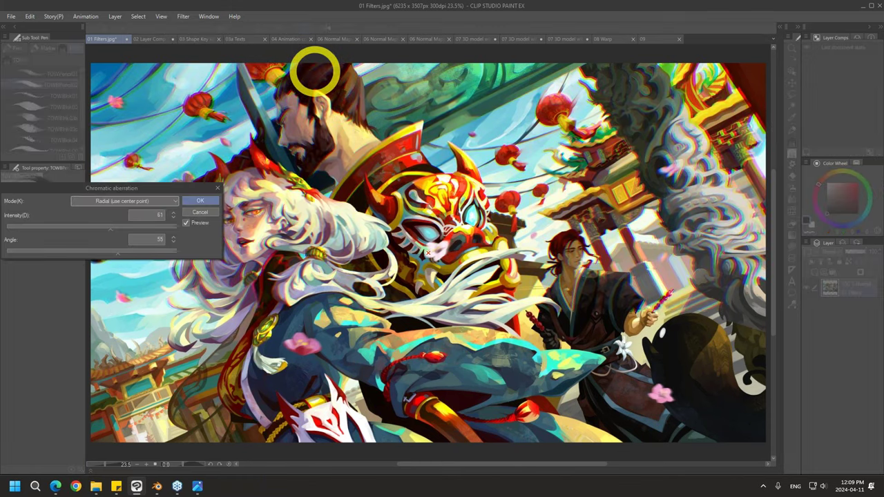
pyautogui.moveTo(203, 189); pyautogui.dragTo(721, 159)
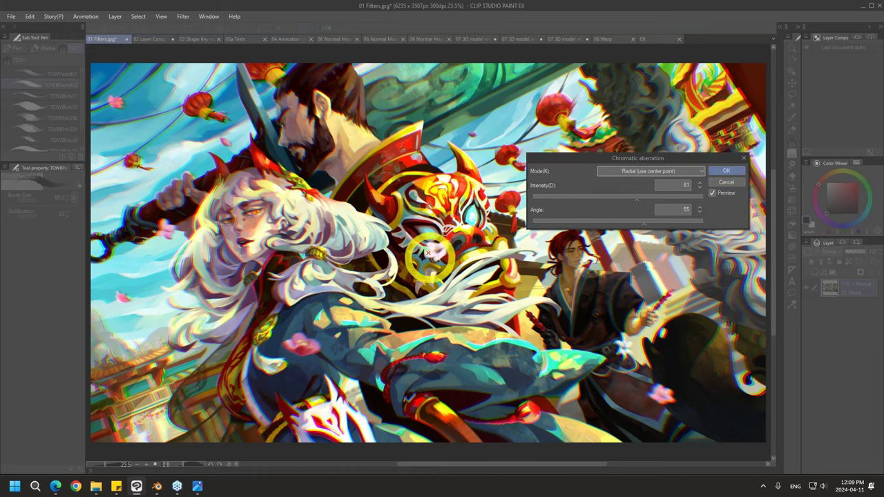
pyautogui.click(285, 255)
pyautogui.click(246, 222)
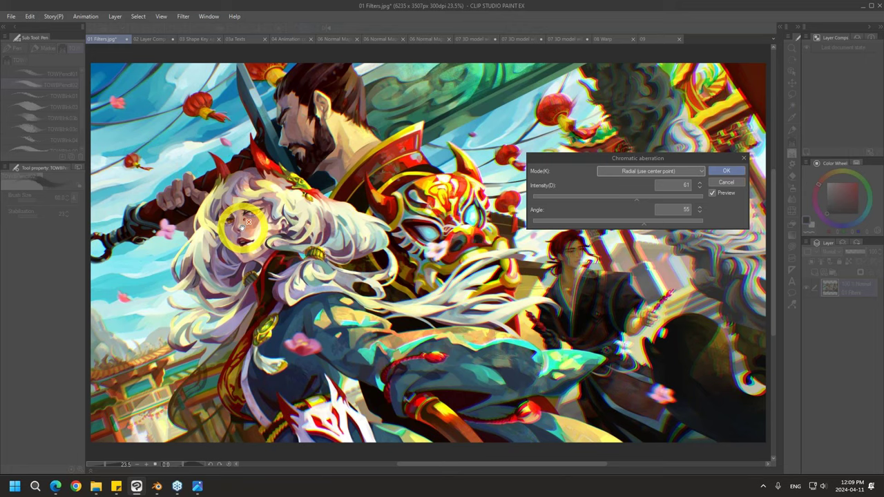
pyautogui.moveTo(247, 221); pyautogui.dragTo(220, 256)
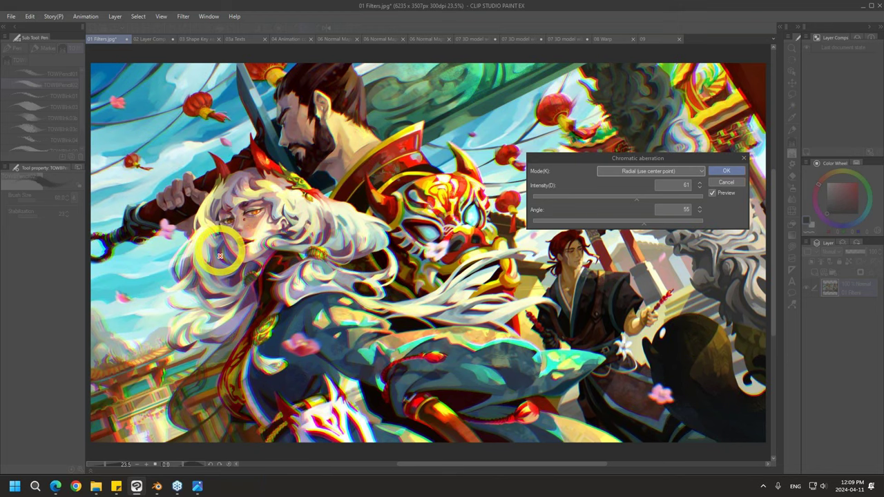
# Switch the aberration mode to Lateral (use angle), then cancel the filter
pyautogui.click(649, 171)
pyautogui.click(639, 185)
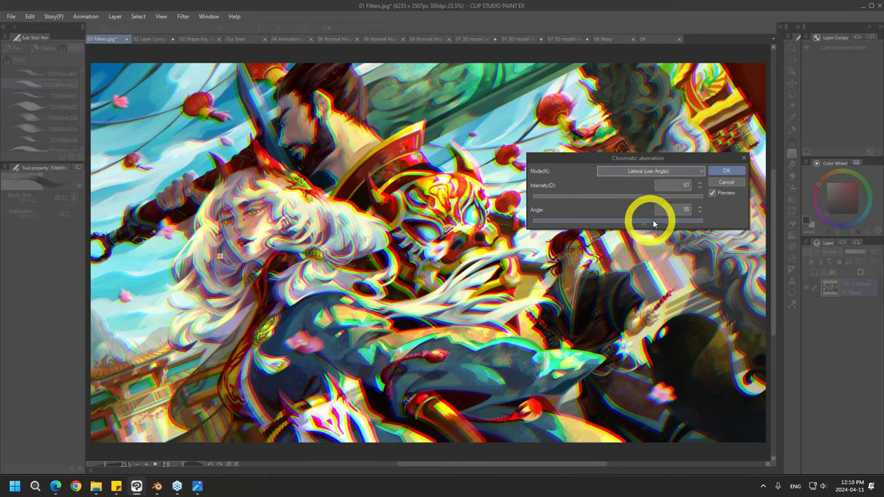
pyautogui.click(726, 183)
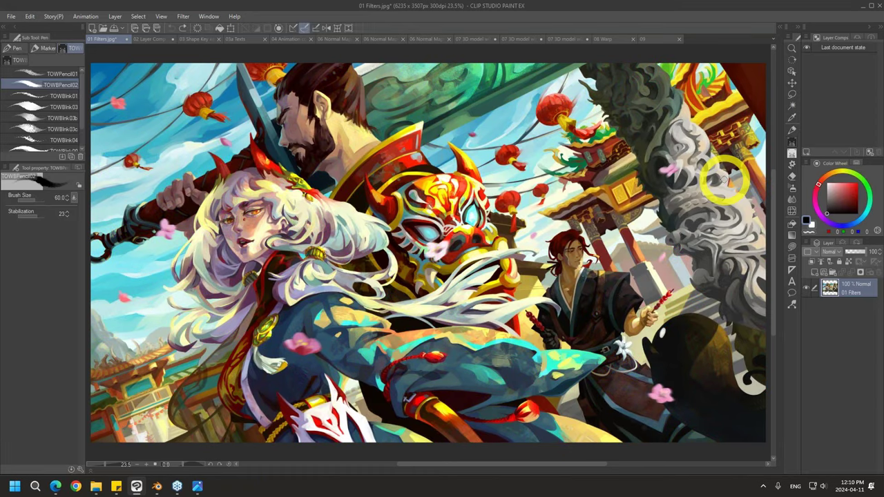
# Open the Pencil drawing effect filter and set Hatching size to 2
pyautogui.click(183, 16)
pyautogui.moveTo(205, 39)
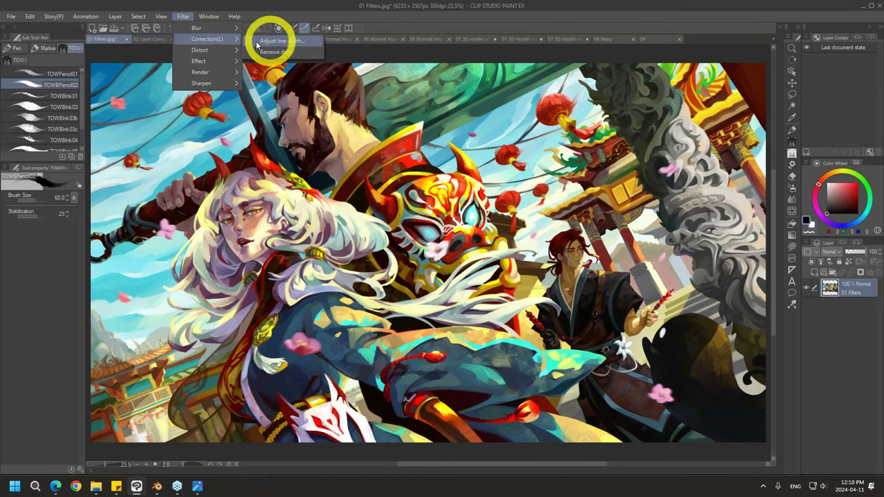
pyautogui.moveTo(207, 61)
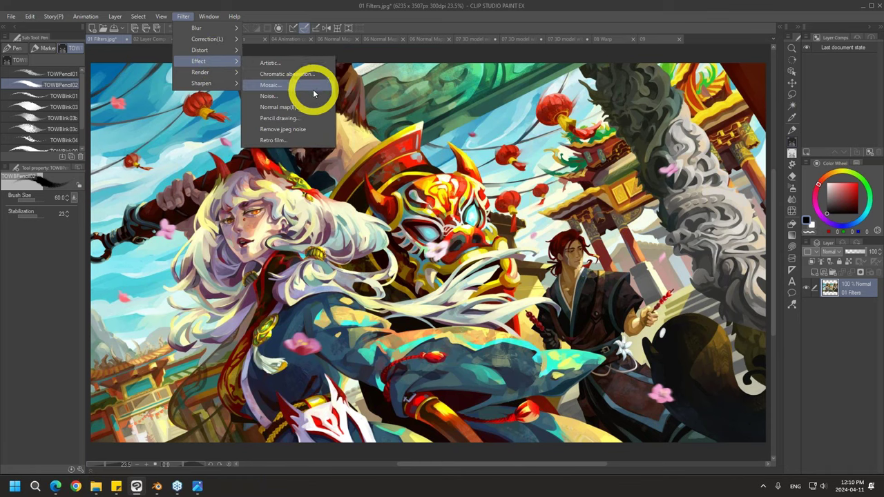
pyautogui.click(314, 118)
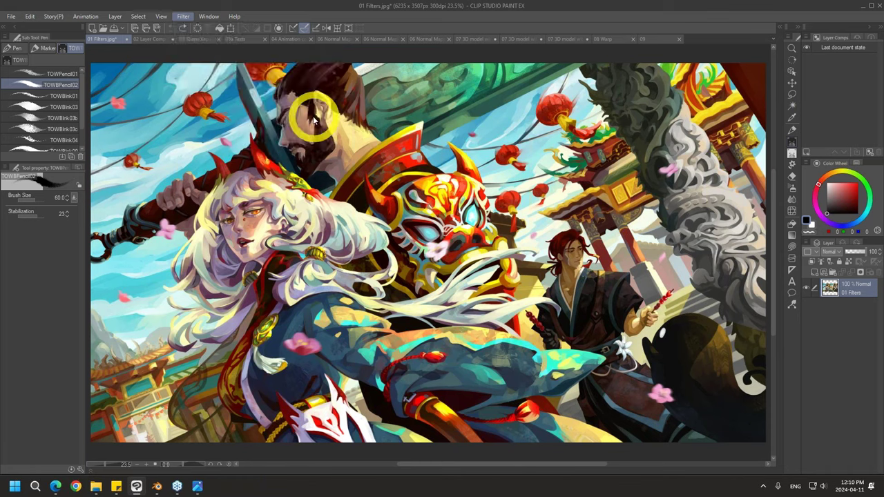
pyautogui.moveTo(101, 232)
pyautogui.mouseDown()
pyautogui.moveTo(696, 237)
pyautogui.moveTo(659, 235)
pyautogui.mouseUp()
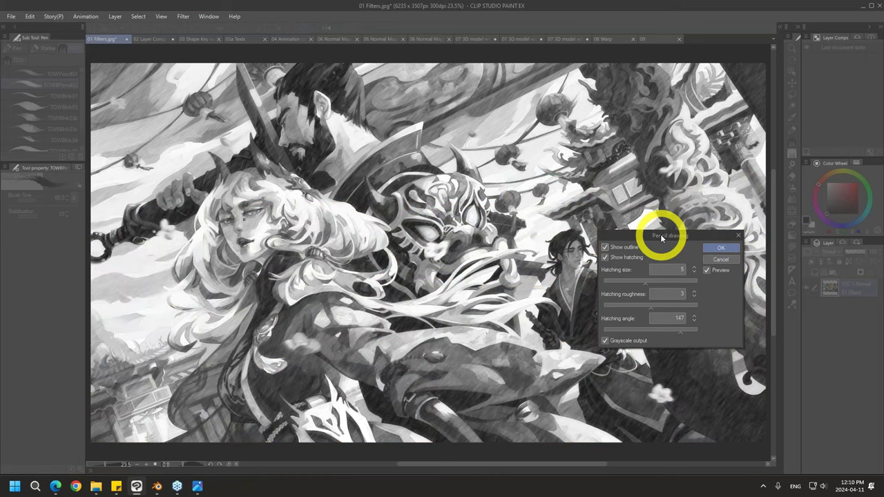
pyautogui.moveTo(656, 282); pyautogui.dragTo(670, 286)
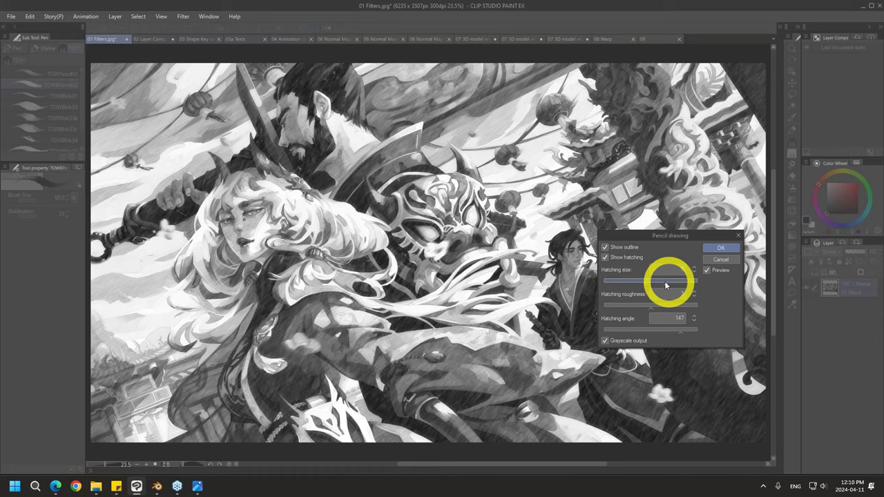
pyautogui.click(613, 283)
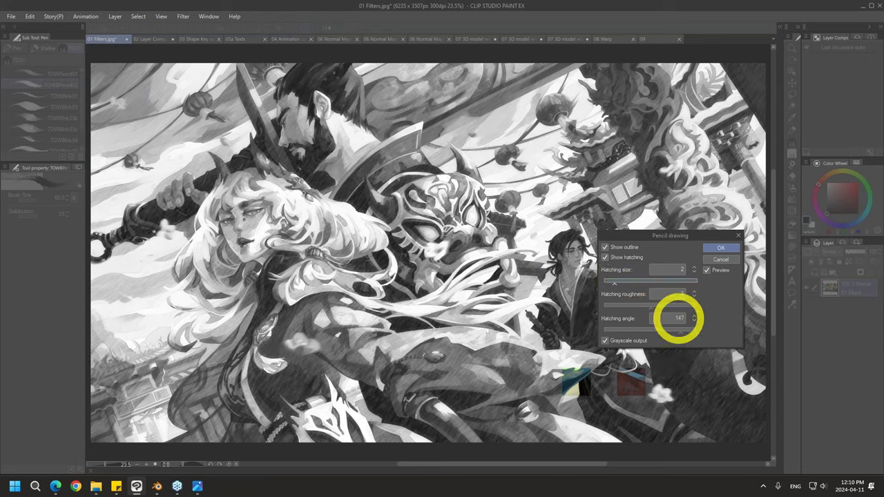
# Toggle Show hatching off and back on, then cancel Pencil drawing
pyautogui.click(605, 258)
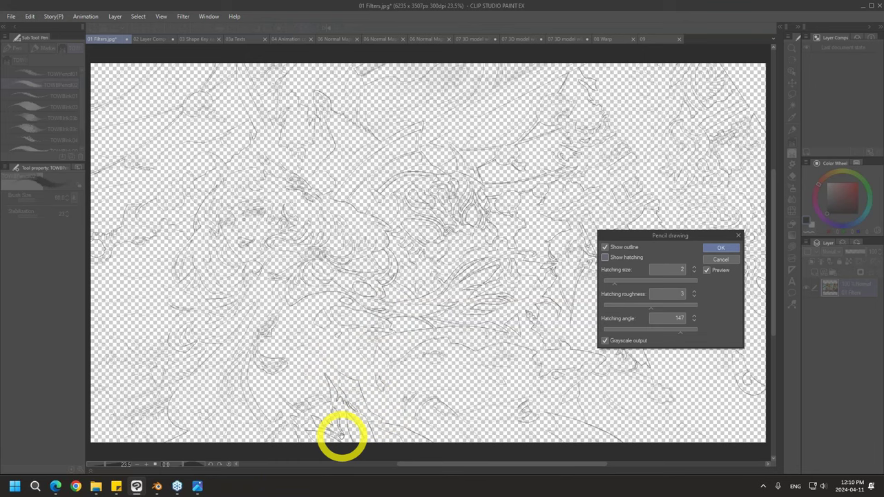
pyautogui.click(606, 257)
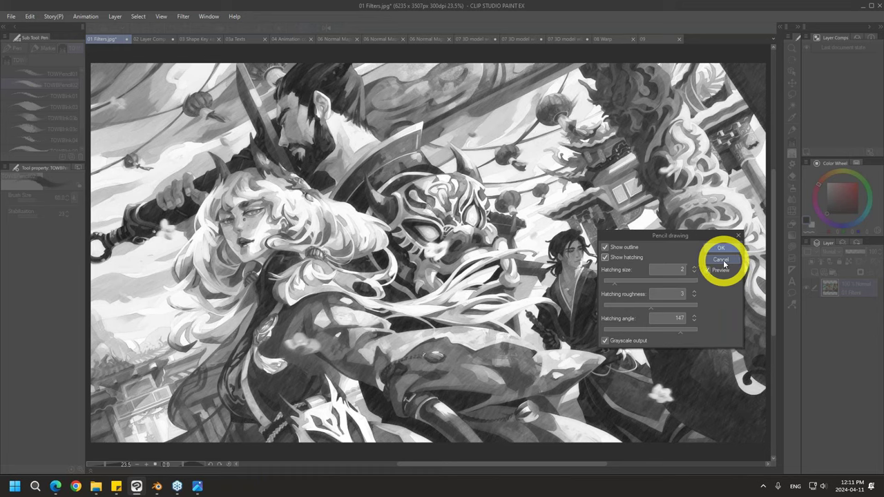
pyautogui.click(721, 260)
pyautogui.click(183, 16)
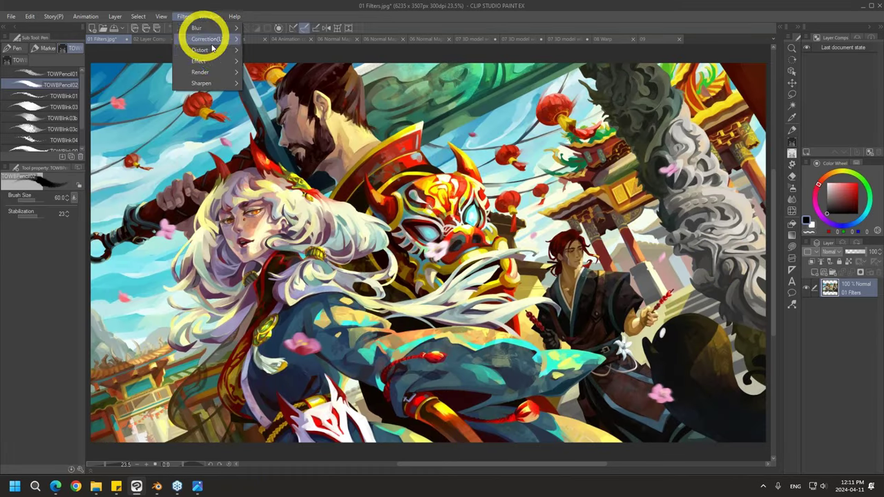
# Open the Retro film filter and raise its intensity to 44
pyautogui.moveTo(220, 63)
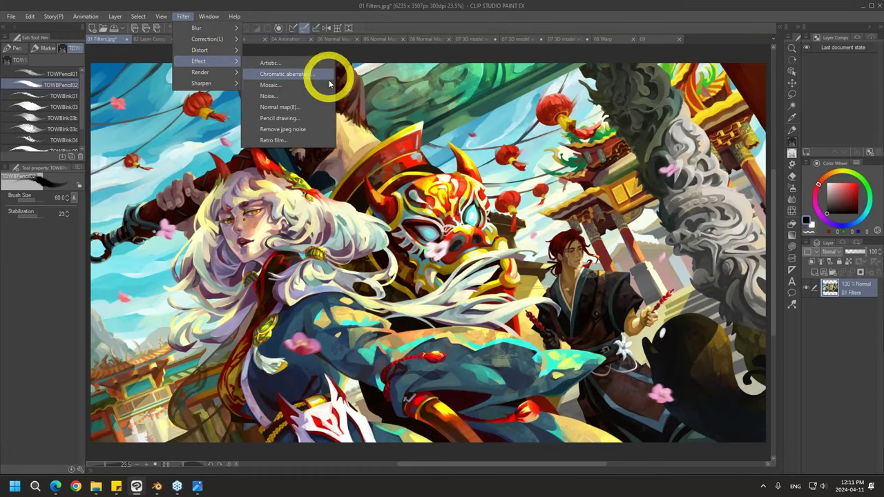
pyautogui.click(315, 140)
pyautogui.moveTo(232, 323); pyautogui.dragTo(695, 207)
pyautogui.moveTo(547, 252); pyautogui.dragTo(565, 253)
pyautogui.moveTo(608, 203); pyautogui.dragTo(424, 73)
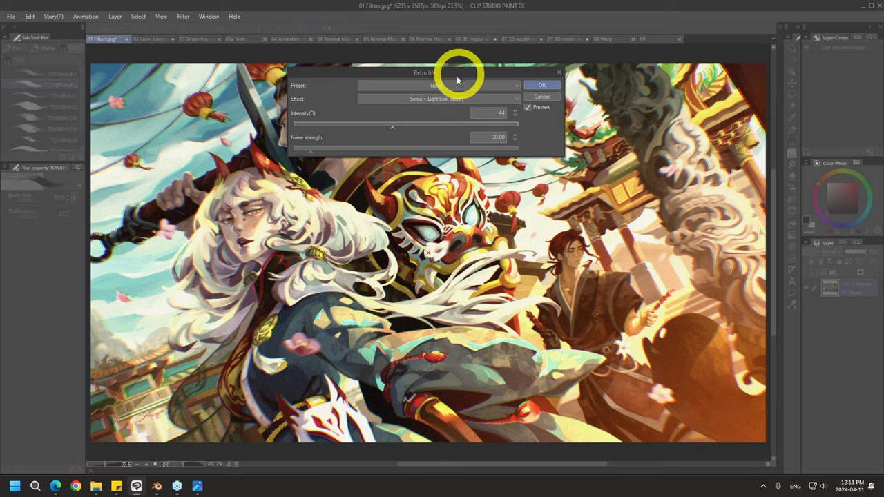
# Try Noise strength values from about 36 up to 400, then set it to minimum
pyautogui.moveTo(460, 71); pyautogui.dragTo(447, 85)
pyautogui.click(350, 166)
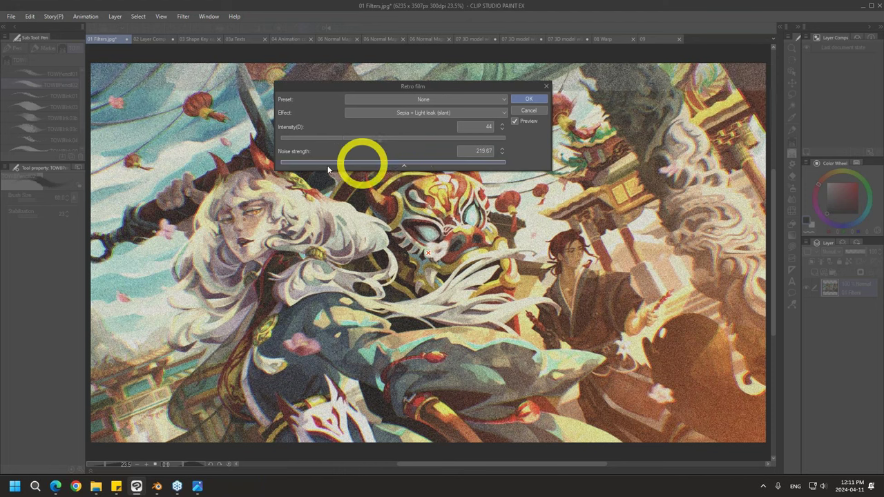
pyautogui.click(298, 165)
pyautogui.moveTo(478, 169); pyautogui.dragTo(518, 162)
pyautogui.click(293, 162)
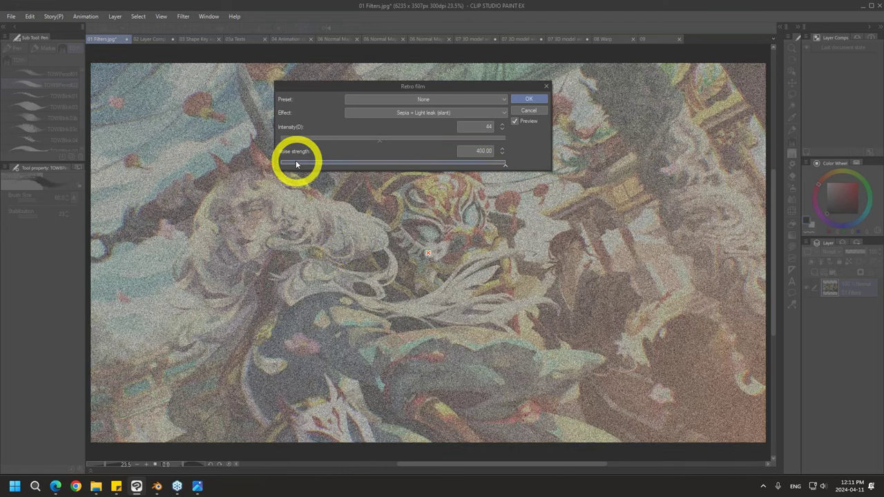
# Preview the Sepia, Light leak (slant) and Light leak (all) effects
pyautogui.click(469, 113)
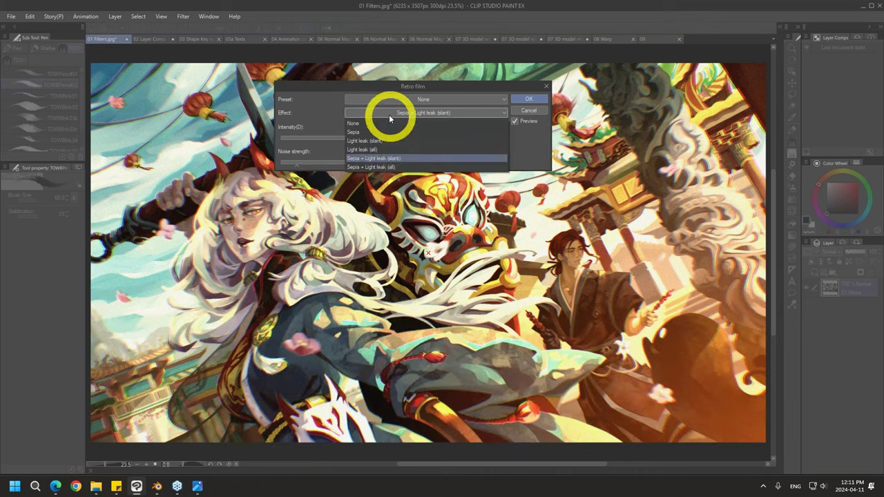
pyautogui.click(404, 131)
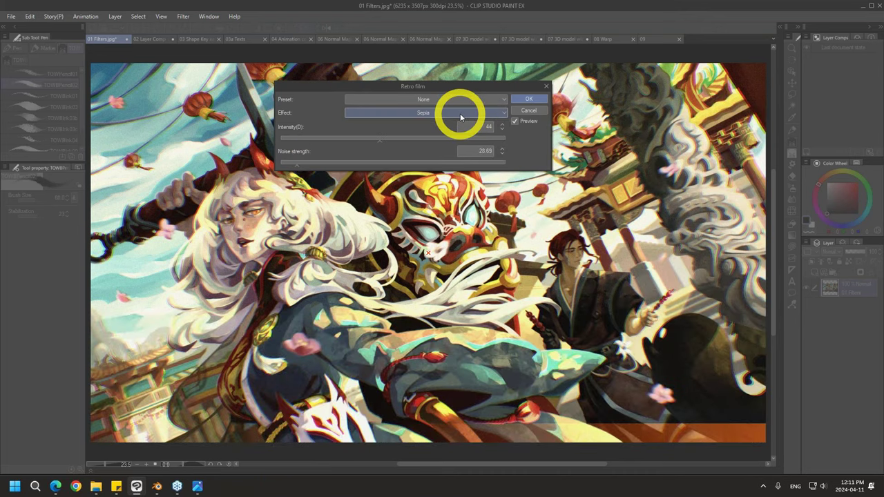
pyautogui.click(462, 113)
pyautogui.click(456, 128)
pyautogui.click(463, 112)
pyautogui.click(438, 146)
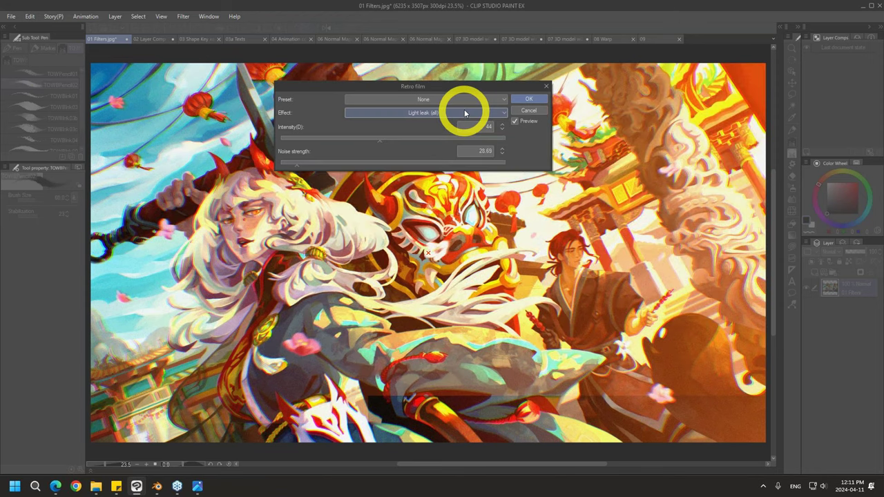
# Try the Vintage, Modern and Warm presets, then cancel Retro film
pyautogui.click(463, 100)
pyautogui.click(423, 110)
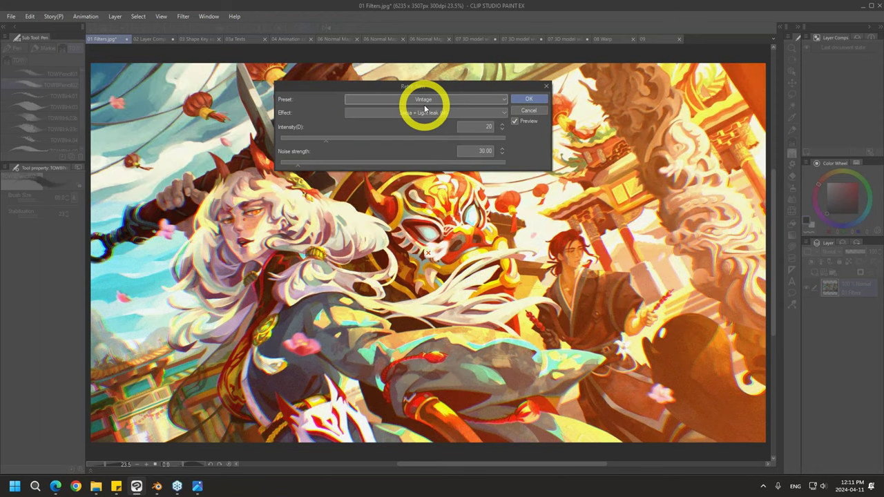
pyautogui.click(473, 99)
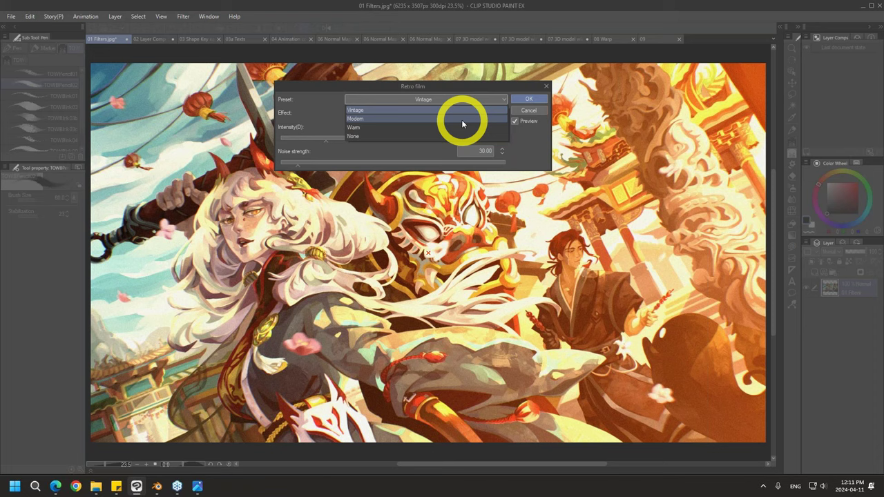
pyautogui.click(462, 120)
pyautogui.click(476, 99)
pyautogui.click(455, 127)
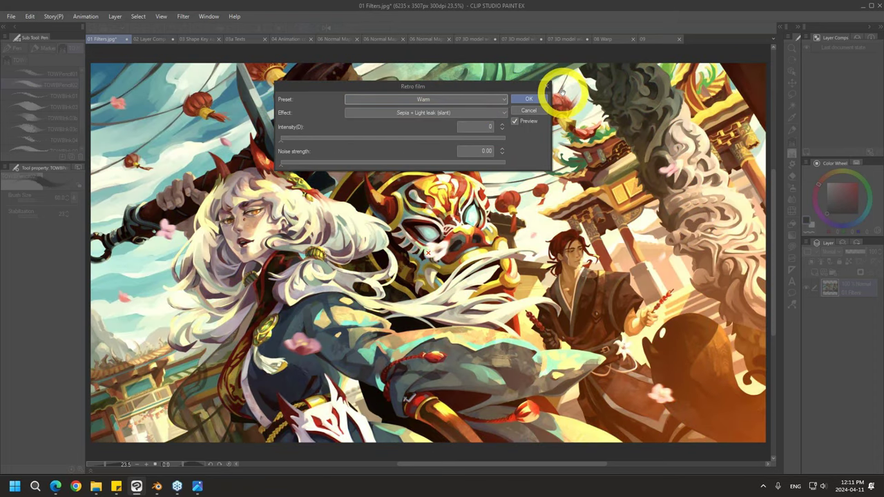
pyautogui.click(529, 111)
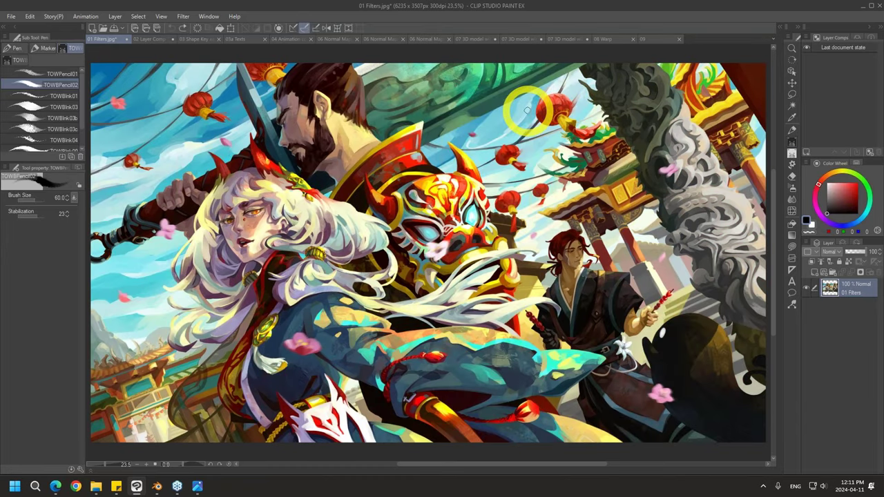
# Duplicate the 01 Filters layer from its context menu to create 01 Filters Copy
pyautogui.rightClick(851, 286)
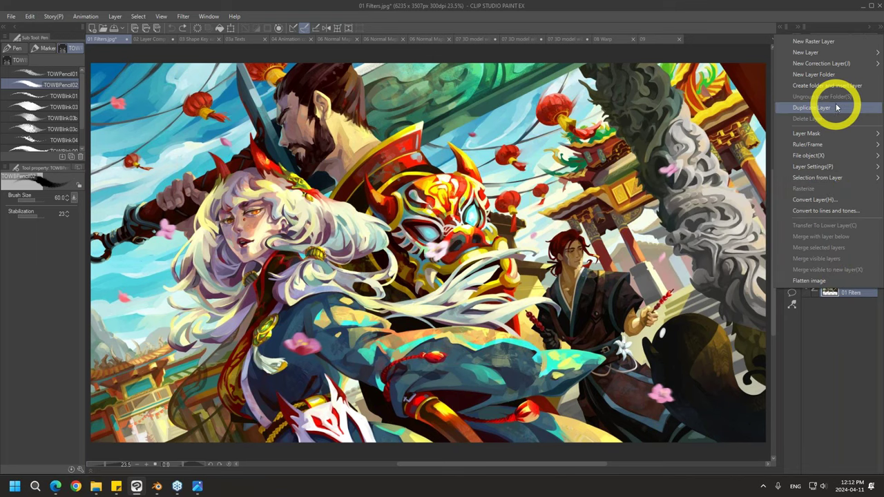
pyautogui.press('Escape')
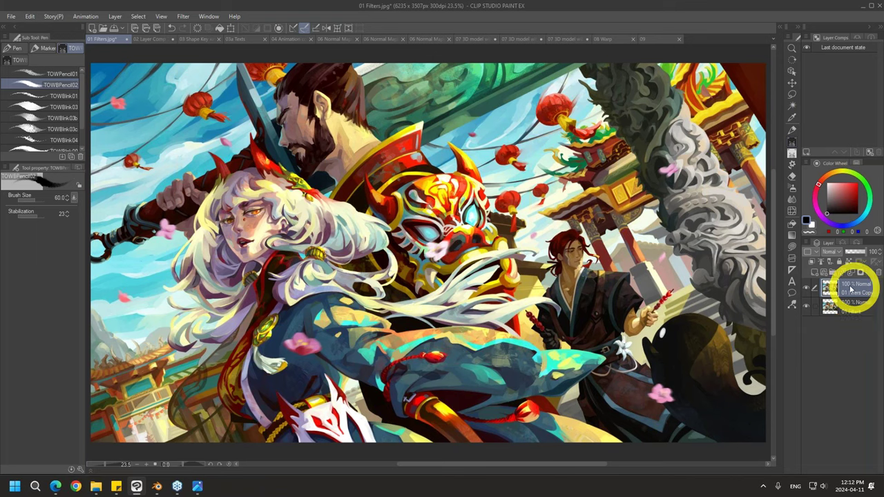
pyautogui.click(183, 17)
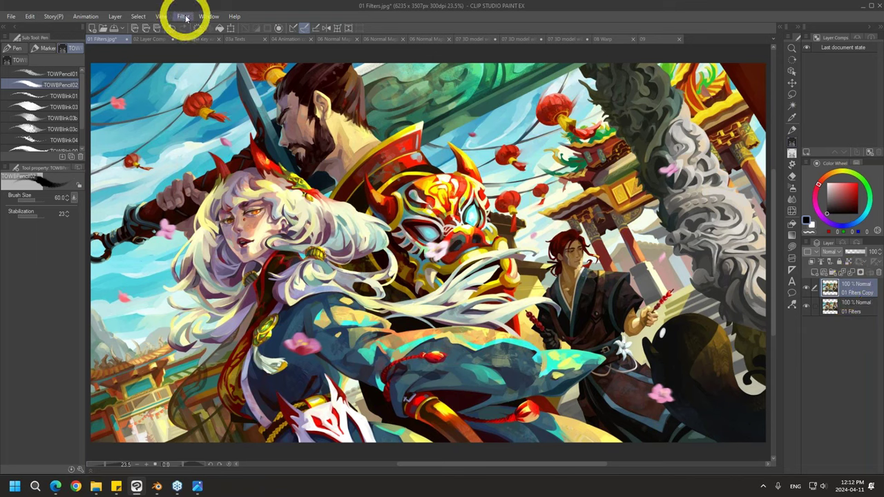
# Apply Pencil drawing to 01 Filters Copy with Show hatching turned off
pyautogui.click(185, 17)
pyautogui.click(221, 61)
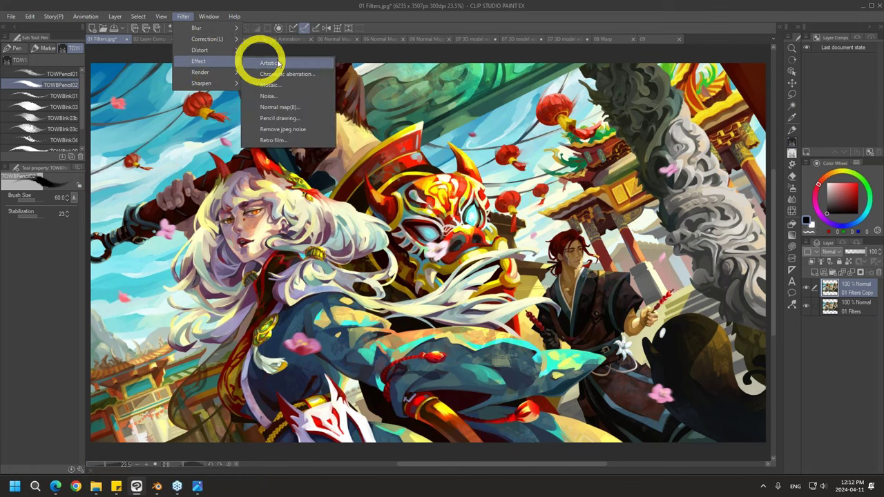
pyautogui.click(312, 120)
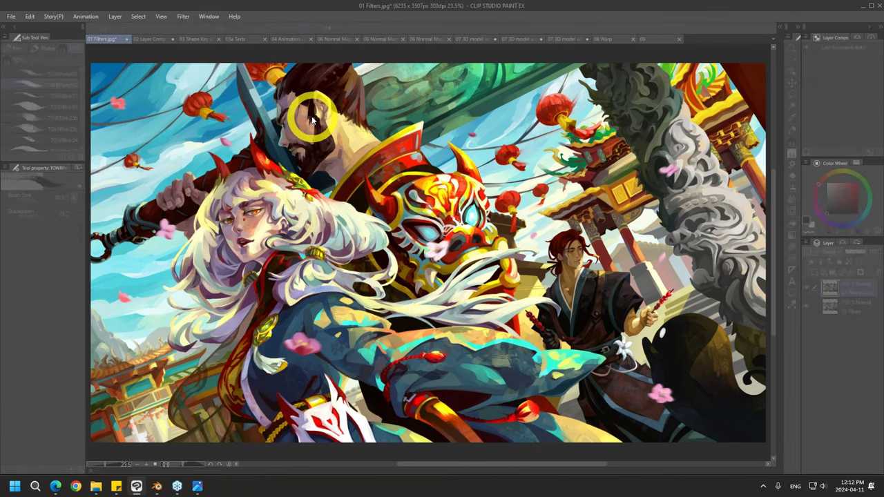
pyautogui.click(605, 258)
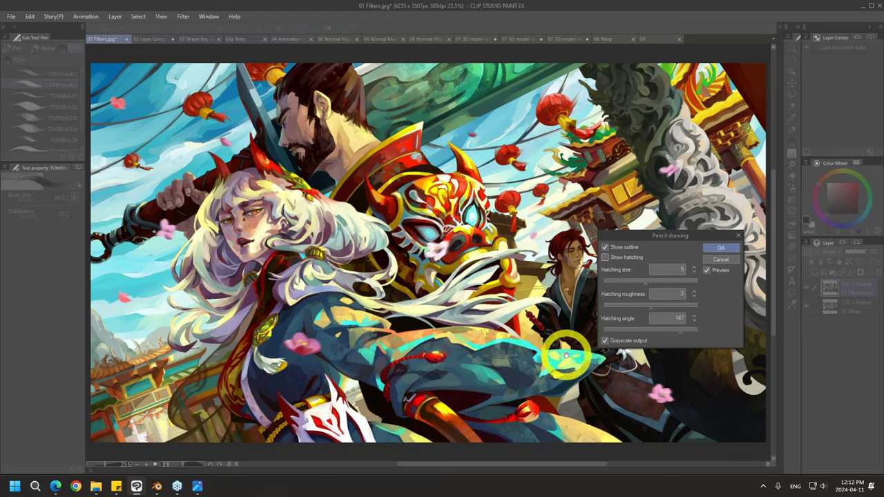
pyautogui.click(718, 246)
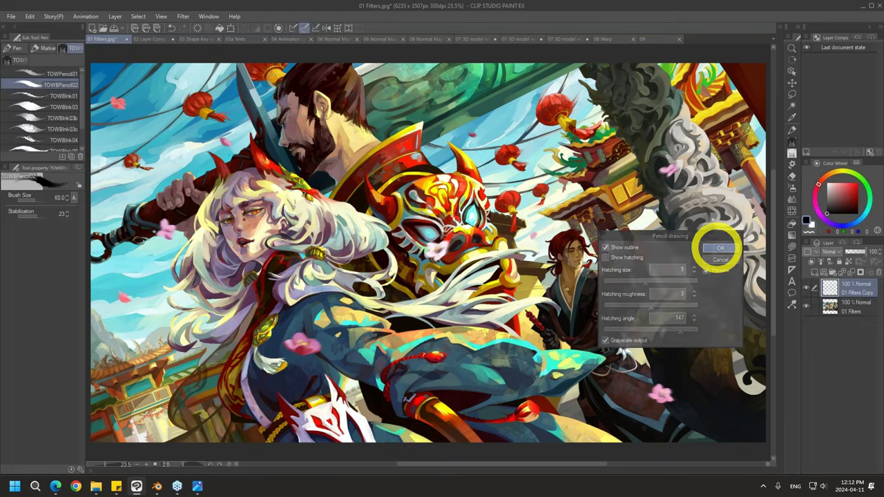
# Compare the filtered copy with the original by toggling it, zoomed to 100% and zoomed out
pyautogui.click(808, 289)
pyautogui.click(810, 289)
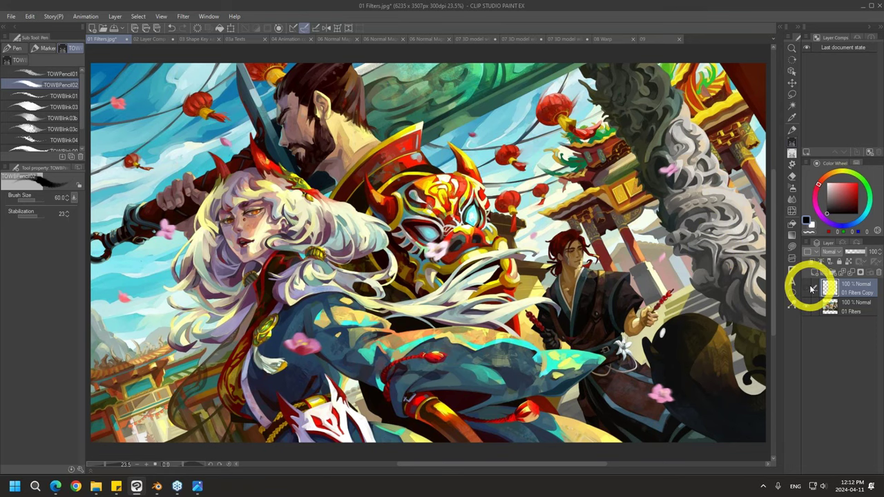
pyautogui.click(808, 289)
pyautogui.click(808, 289)
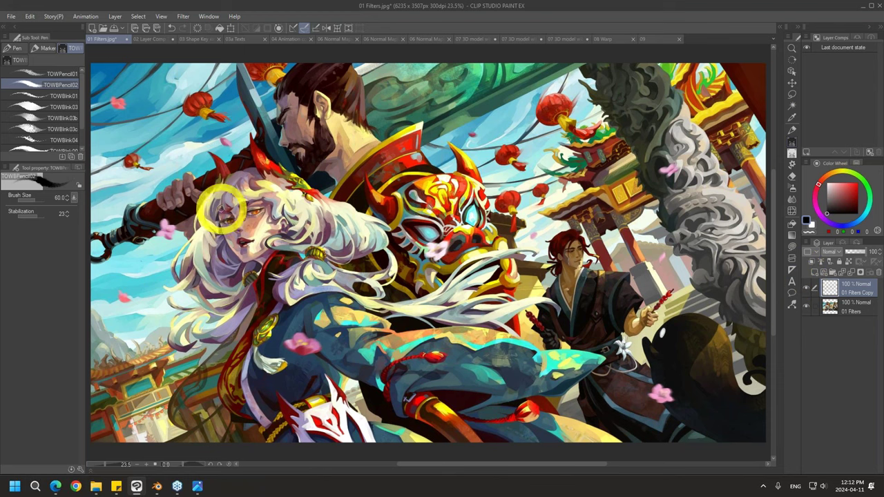
pyautogui.hotkey('ctrl', 'space')
pyautogui.moveTo(211, 158); pyautogui.dragTo(430, 310)
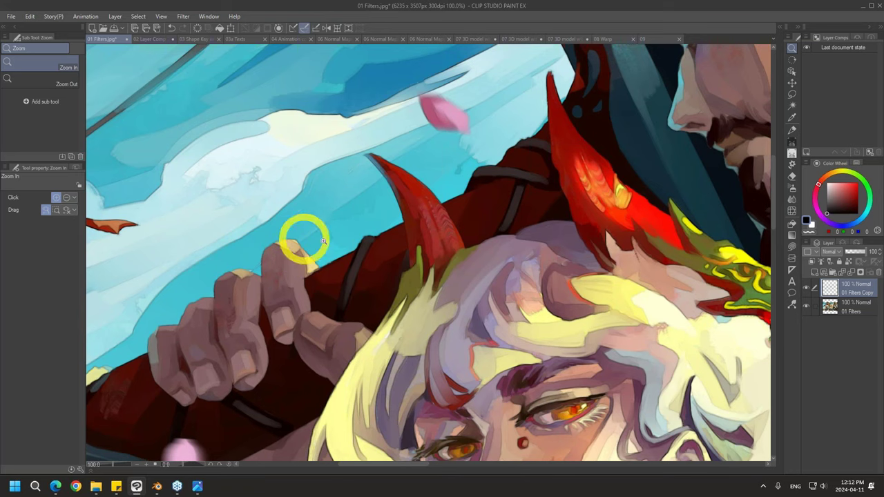
pyautogui.click(808, 289)
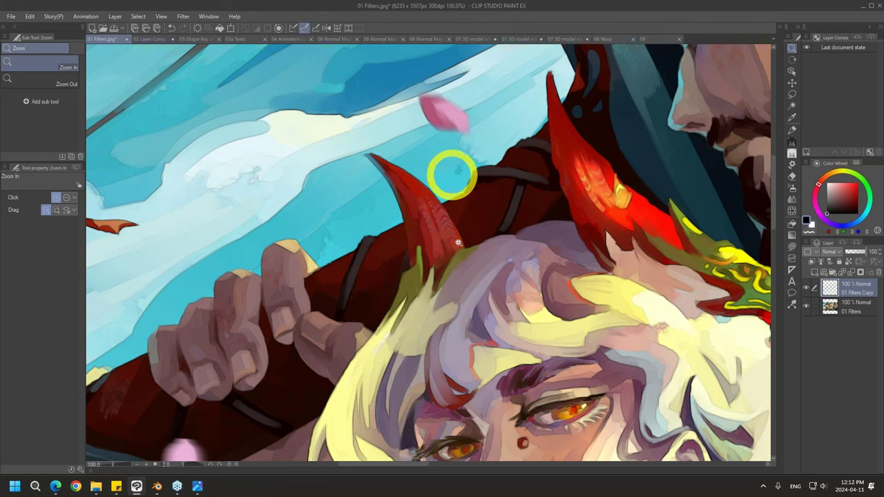
pyautogui.moveTo(517, 307); pyautogui.dragTo(657, 307)
pyautogui.click(807, 288)
pyautogui.click(805, 288)
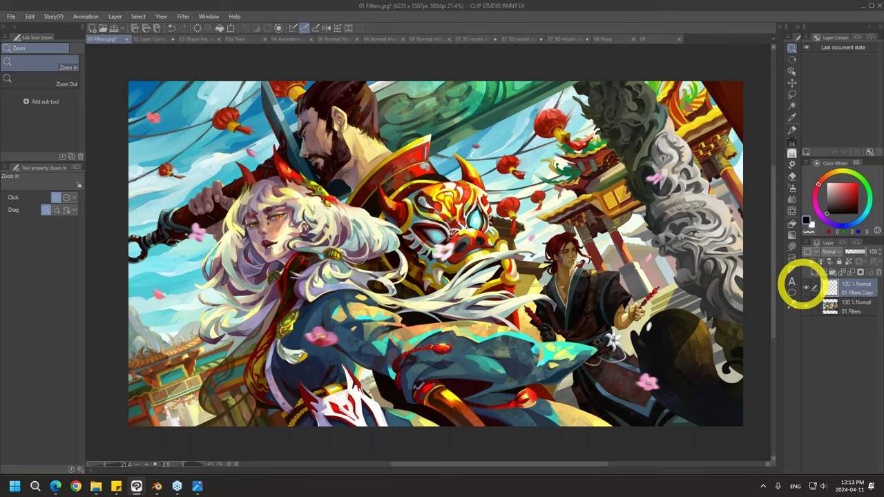
# Undo, reapply Pencil drawing with hatching on, and set the copy's blending mode to Brightness
pyautogui.hotkey('ctrl', 'z')
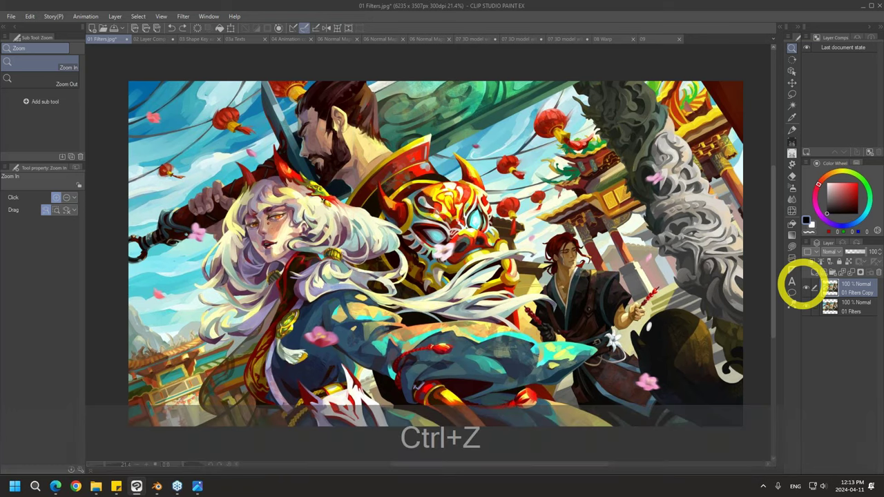
pyautogui.click(183, 16)
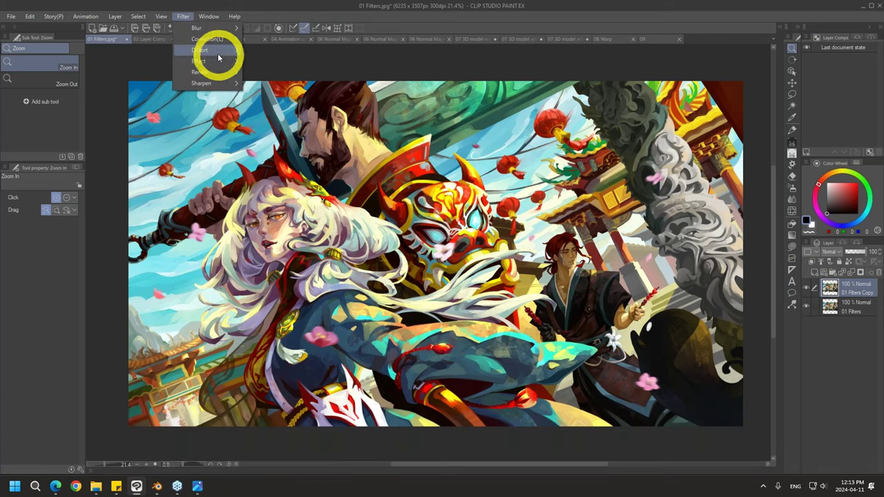
pyautogui.moveTo(222, 61)
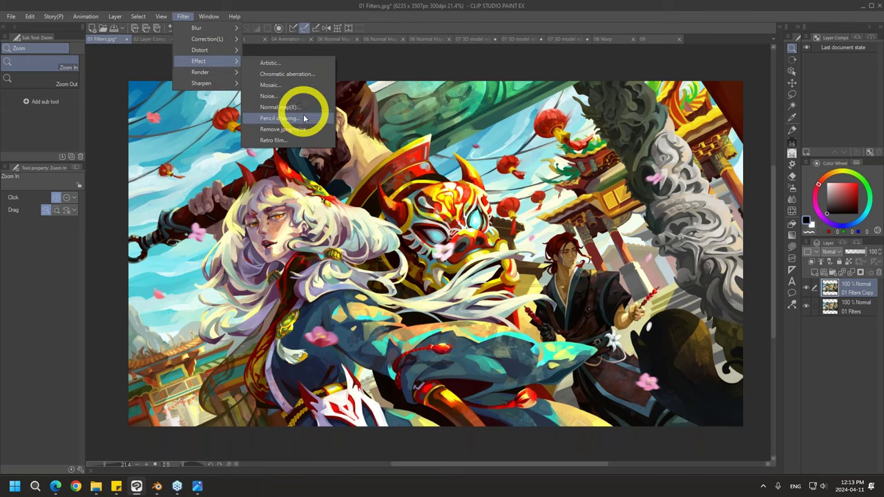
pyautogui.click(293, 119)
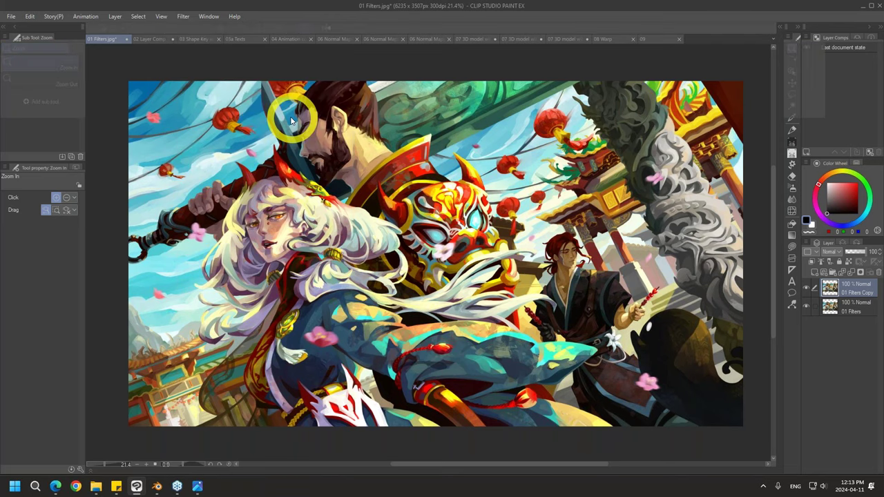
pyautogui.click(606, 259)
pyautogui.click(721, 249)
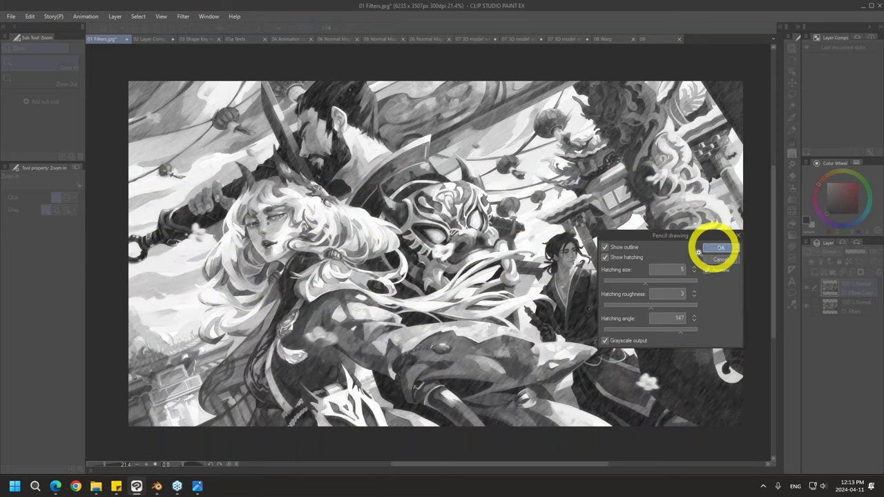
pyautogui.click(712, 250)
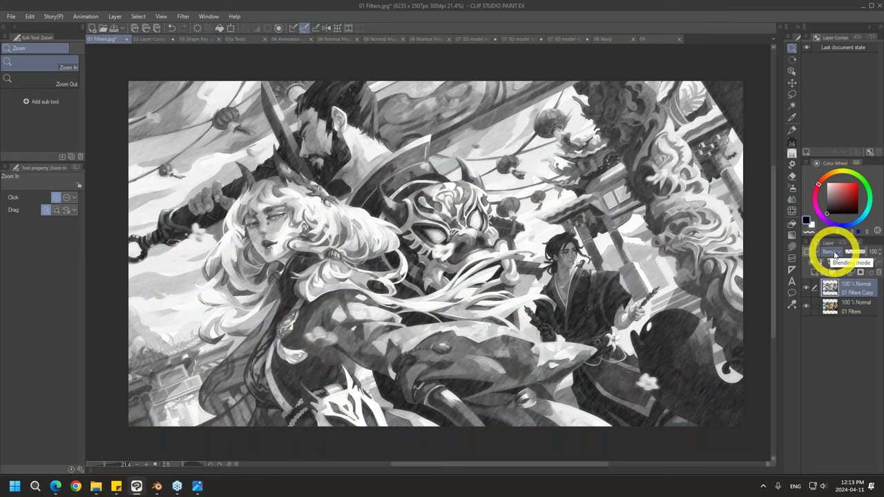
pyautogui.click(835, 254)
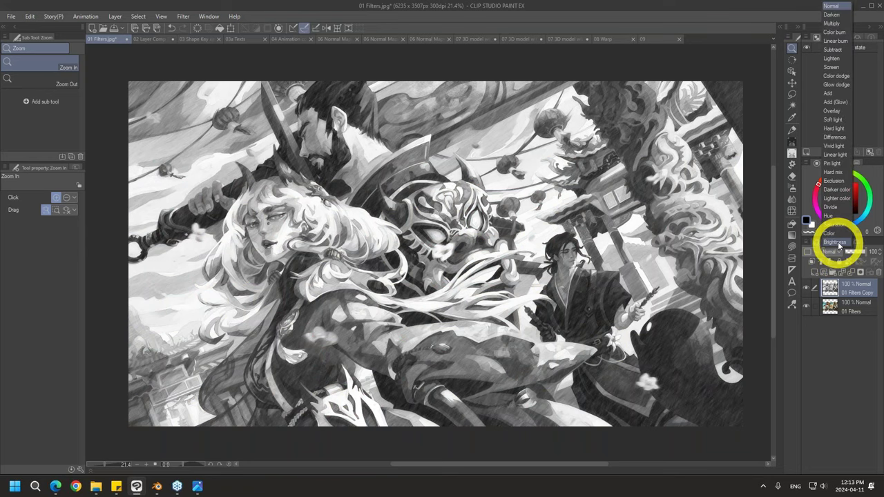
pyautogui.click(836, 243)
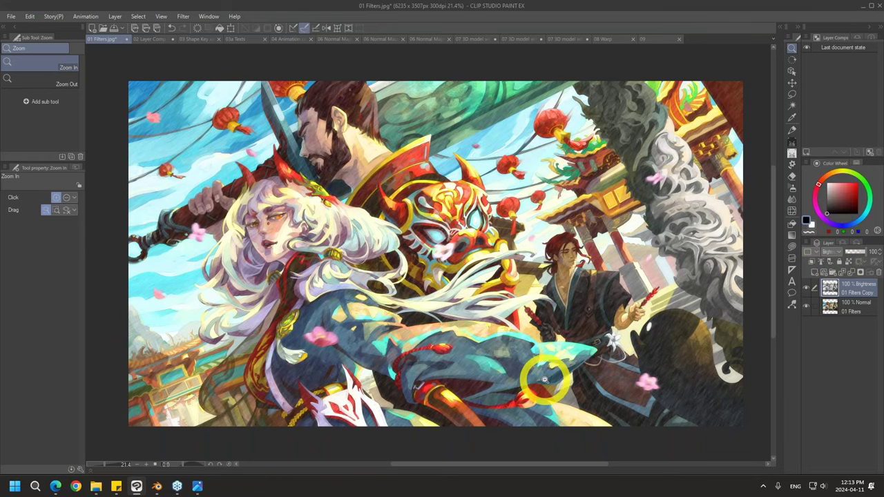
# Toggle the Brightness copy layer off and on to compare, then select 01 Filters
pyautogui.click(807, 289)
pyautogui.click(808, 289)
pyautogui.click(808, 288)
pyautogui.click(808, 289)
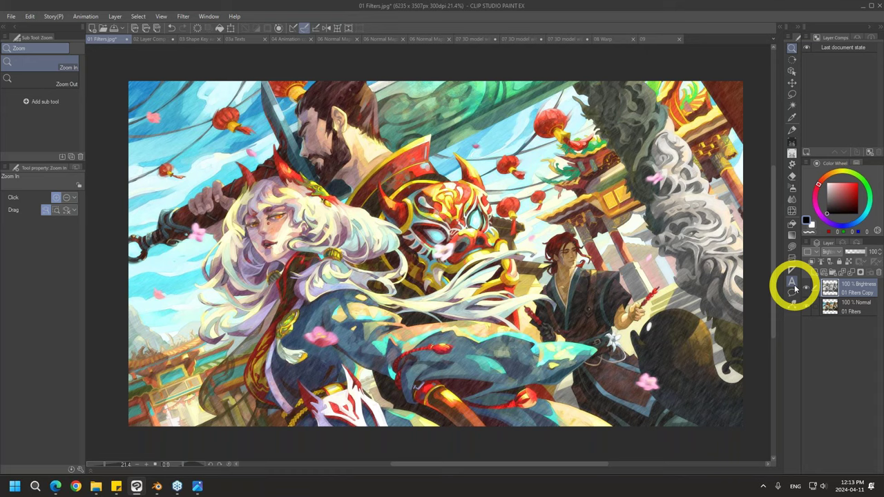
pyautogui.click(854, 308)
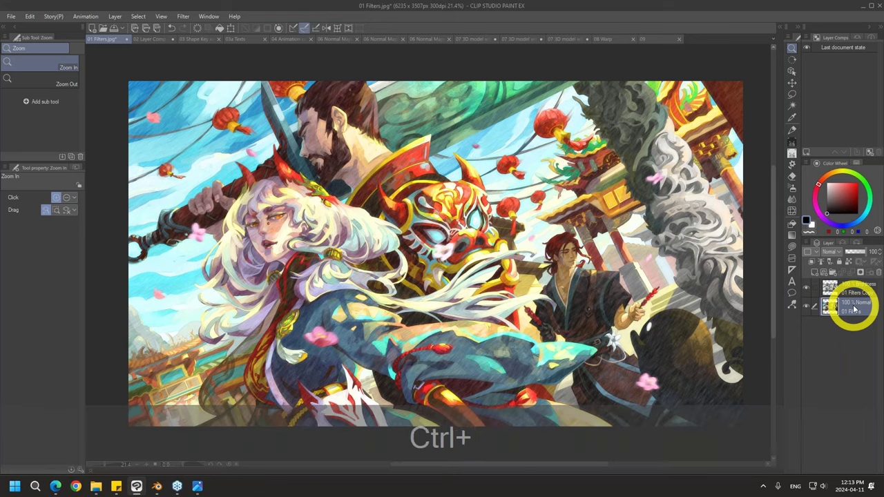
# Duplicate 01 Filters with Ctrl+J and open Retro film with noise 0 and Sepia effect
pyautogui.hotkey('ctrl', 'j')
pyautogui.click(208, 16)
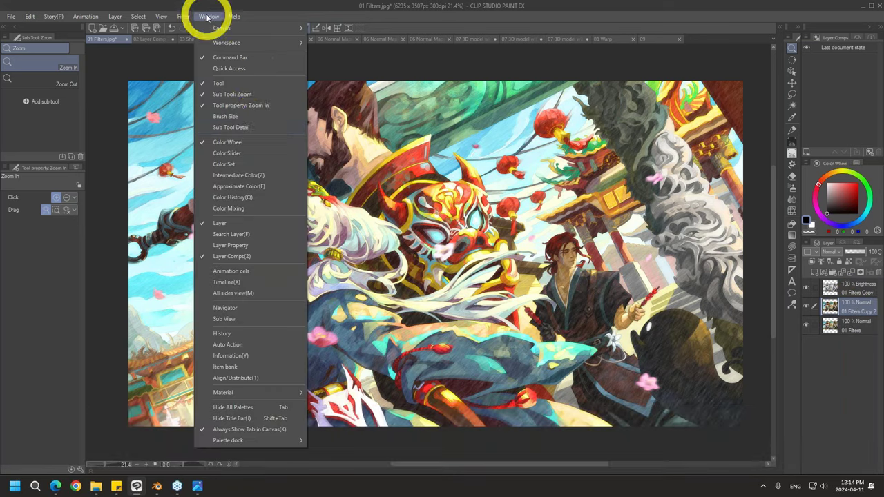
pyautogui.moveTo(180, 21)
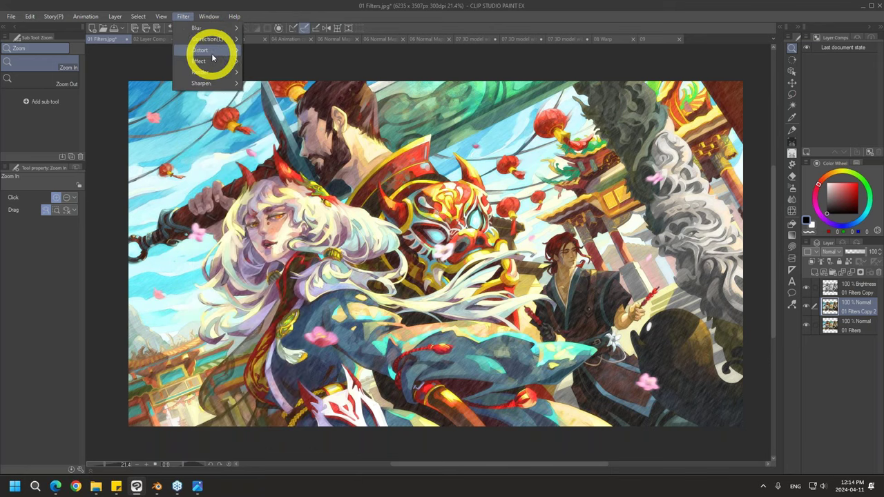
pyautogui.moveTo(207, 61)
pyautogui.click(309, 144)
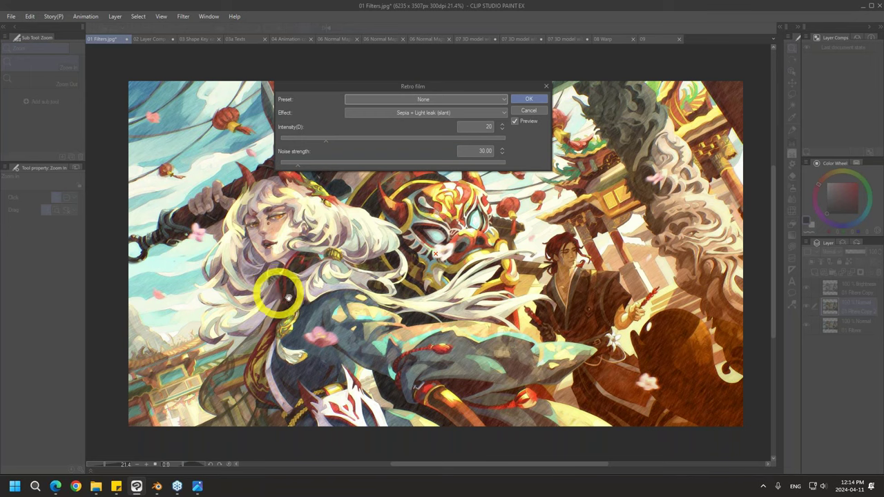
pyautogui.moveTo(292, 168); pyautogui.dragTo(243, 179)
pyautogui.click(460, 112)
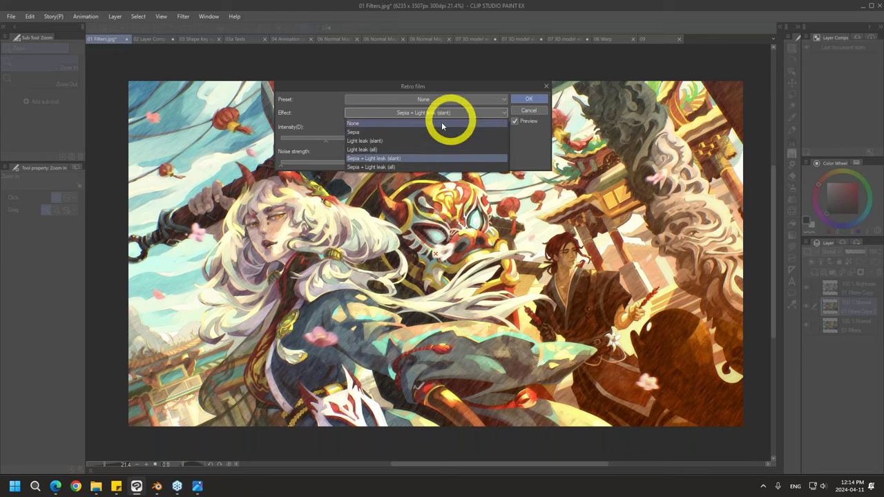
pyautogui.click(377, 134)
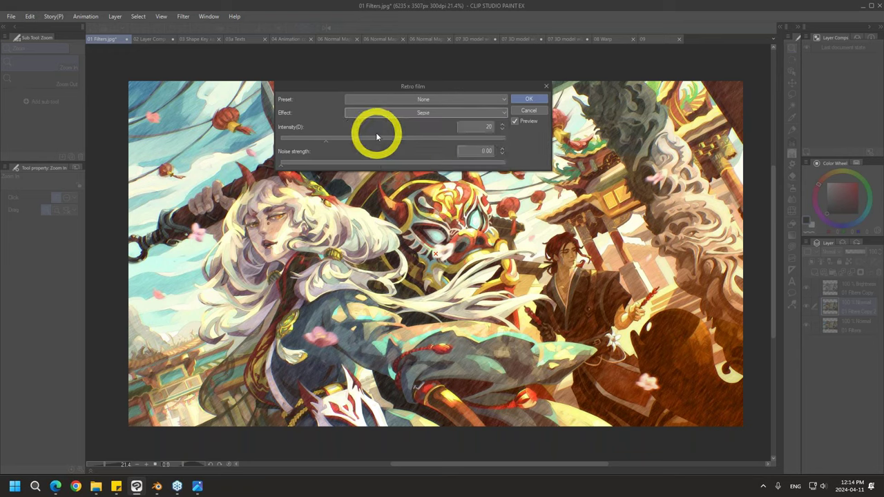
# Switch to Sepia + Light leak (slant) at intensity 32, apply, and move the layer to the top
pyautogui.click(446, 113)
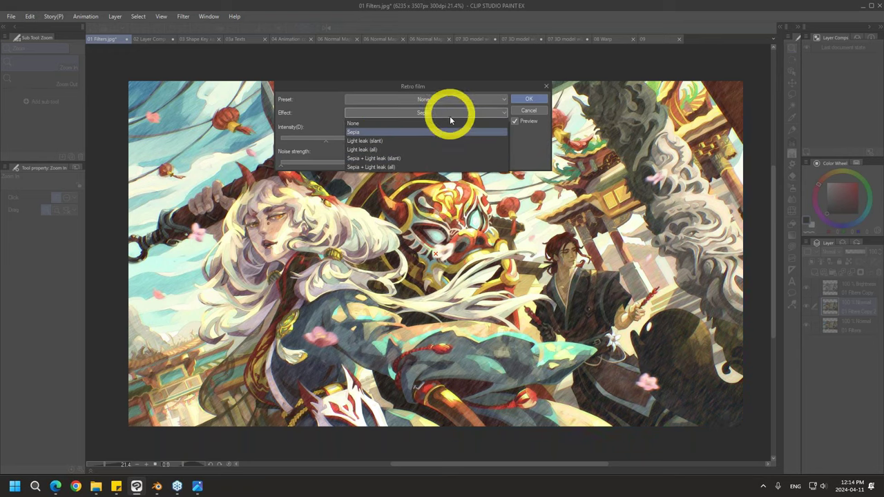
pyautogui.click(429, 159)
pyautogui.moveTo(325, 139); pyautogui.dragTo(368, 150)
pyautogui.click(526, 99)
pyautogui.moveTo(855, 309); pyautogui.dragTo(855, 276)
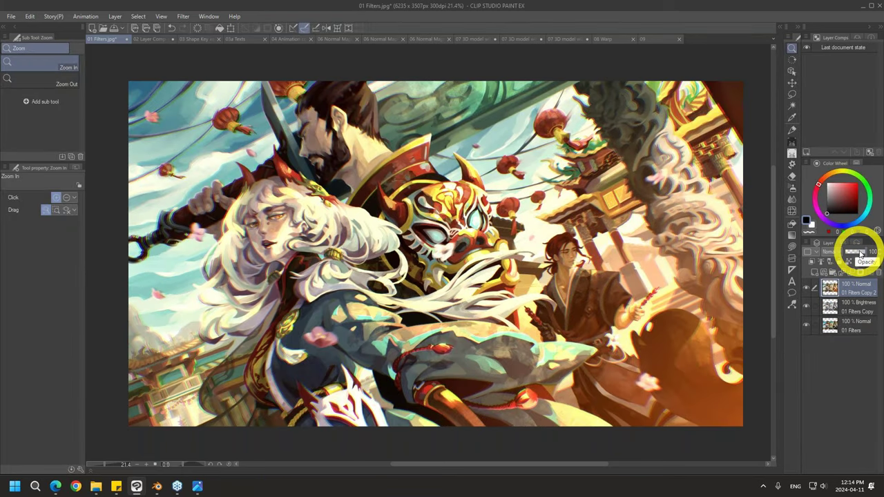
# Place 01 Filters Copy 2 below the Brightness layer at 47% opacity
pyautogui.click(860, 252)
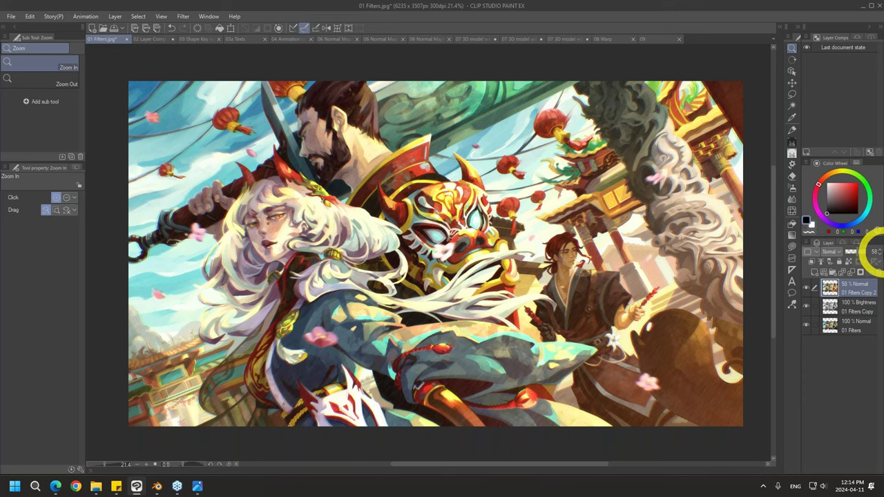
pyautogui.moveTo(853, 286); pyautogui.dragTo(854, 315)
pyautogui.moveTo(855, 251); pyautogui.dragTo(857, 252)
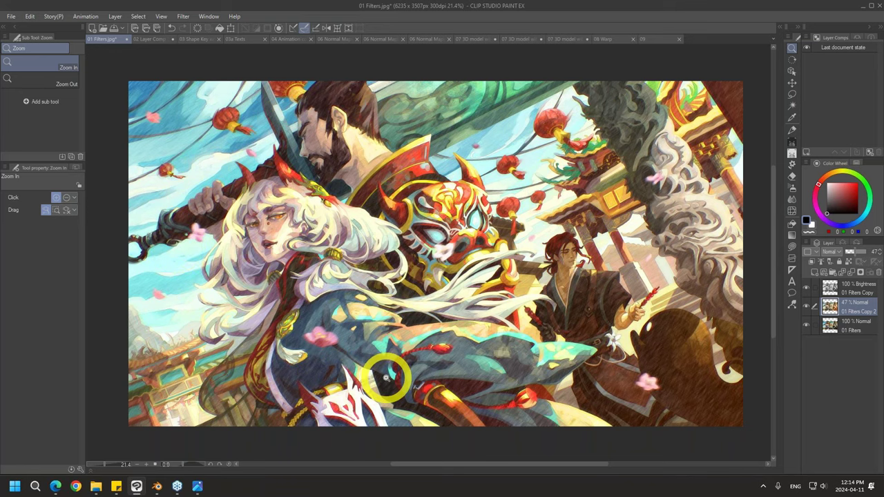
# Toggle 01 Filters Copy and 01 Filters Copy 2 on and off, end with both hidden, then select 01 Filters
pyautogui.click(806, 304)
pyautogui.click(806, 287)
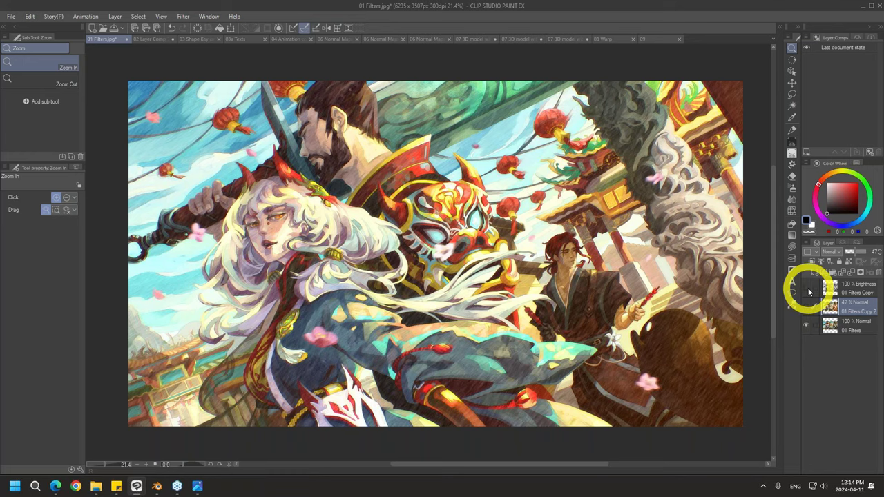
pyautogui.click(806, 306)
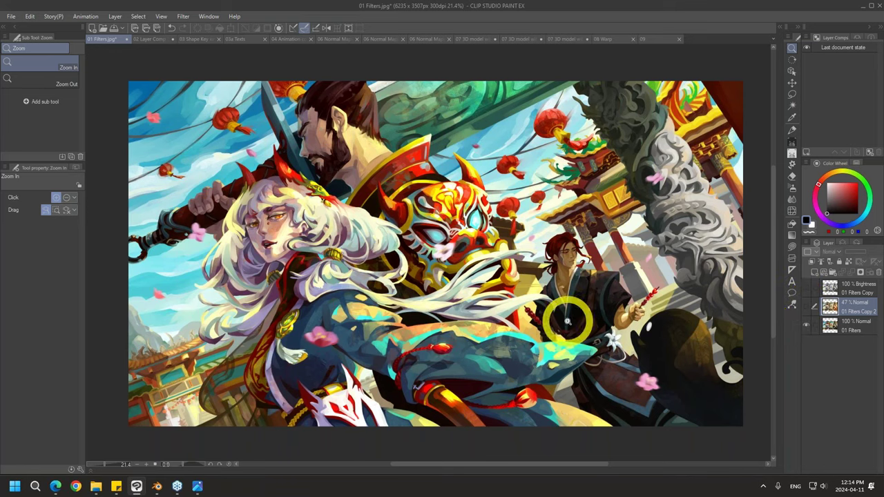
pyautogui.click(806, 306)
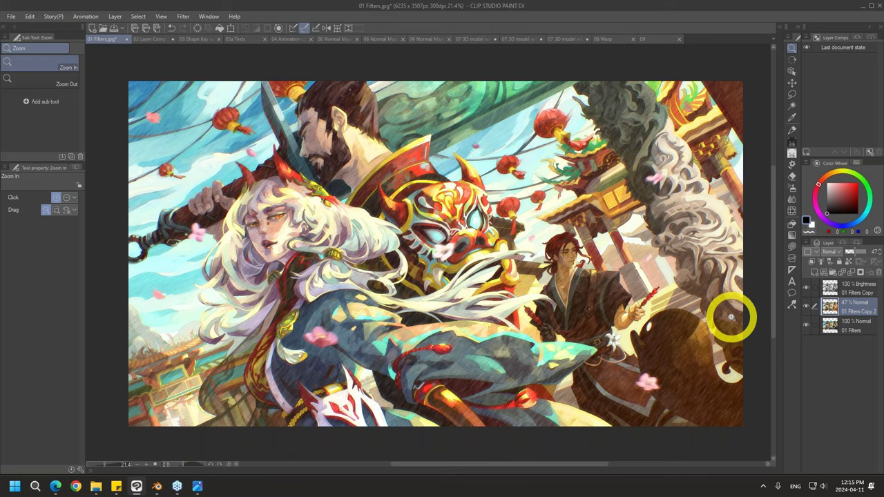
pyautogui.click(809, 307)
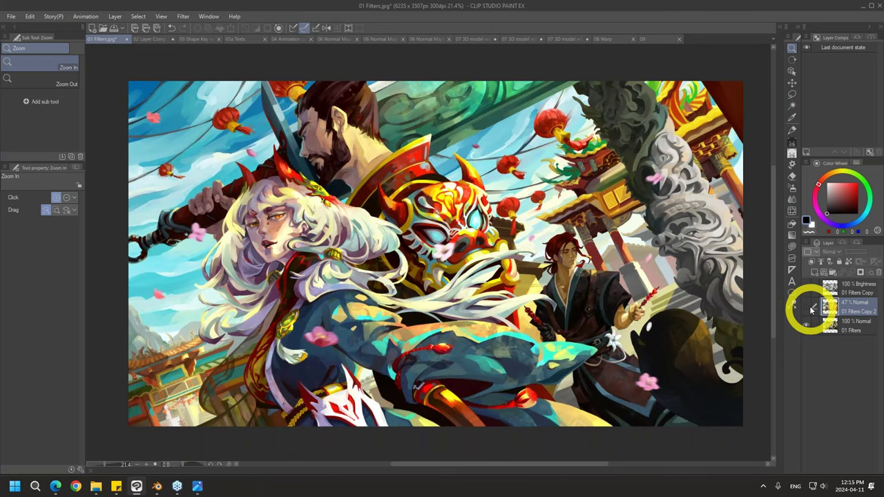
pyautogui.click(807, 306)
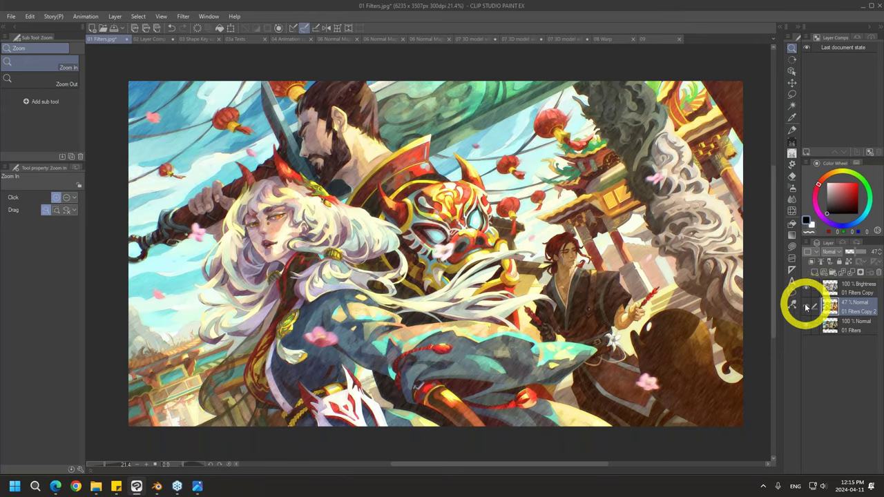
pyautogui.click(806, 306)
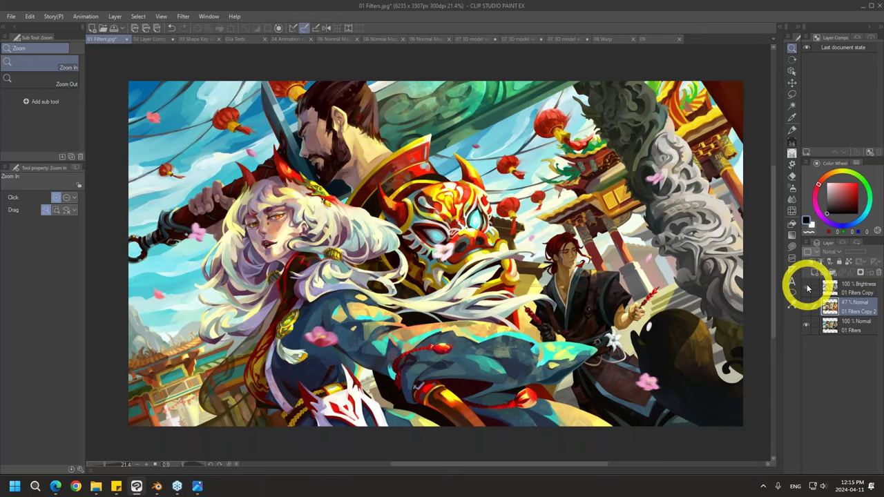
pyautogui.click(807, 288)
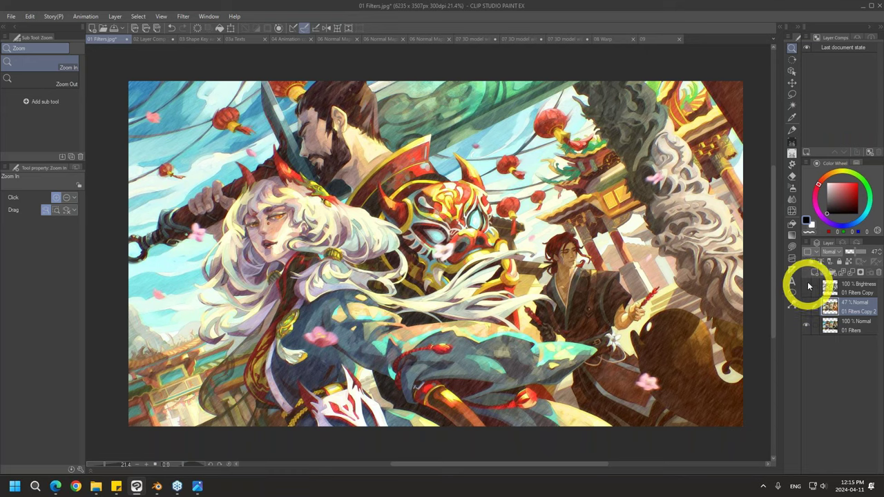
pyautogui.click(808, 306)
pyautogui.click(857, 332)
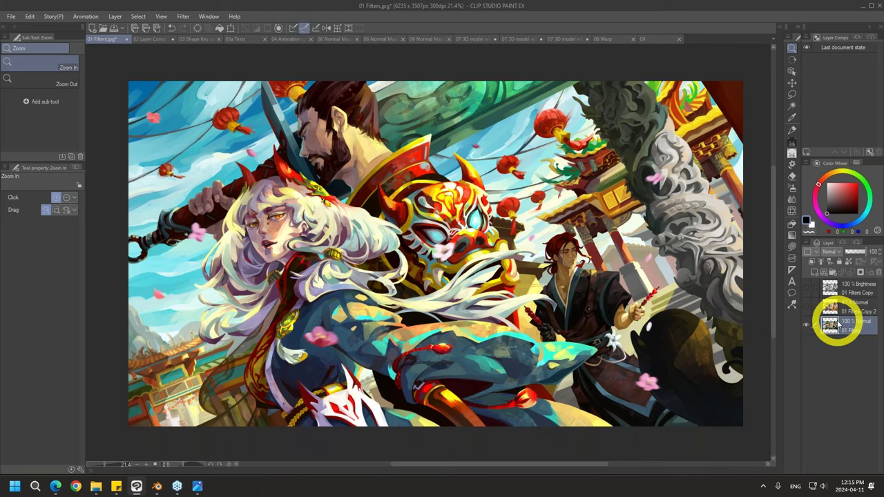
# Save the plain look as layer comp 'Original', then show the filter layers and save 'Edited'
pyautogui.click(870, 154)
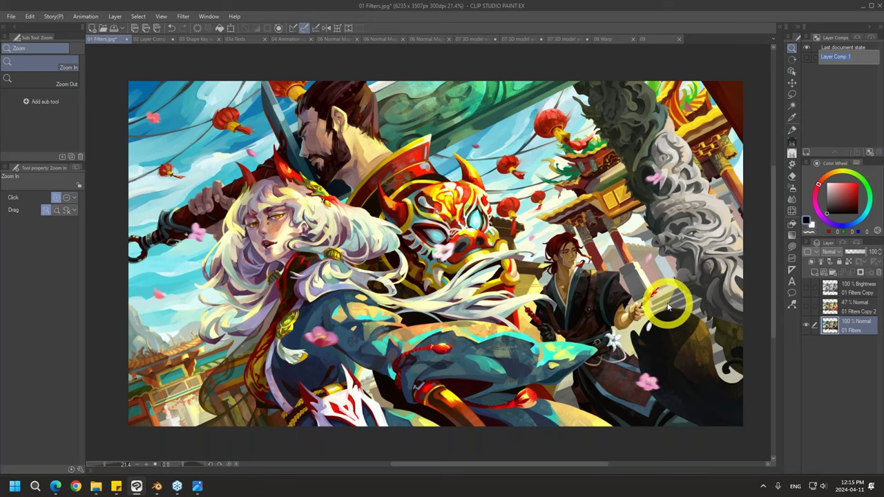
pyautogui.write('Original')
pyautogui.press('Return')
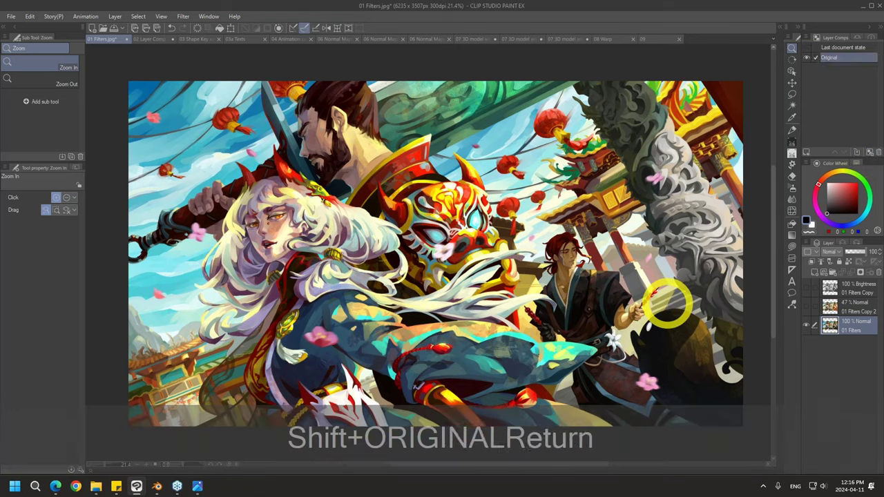
pyautogui.click(806, 287)
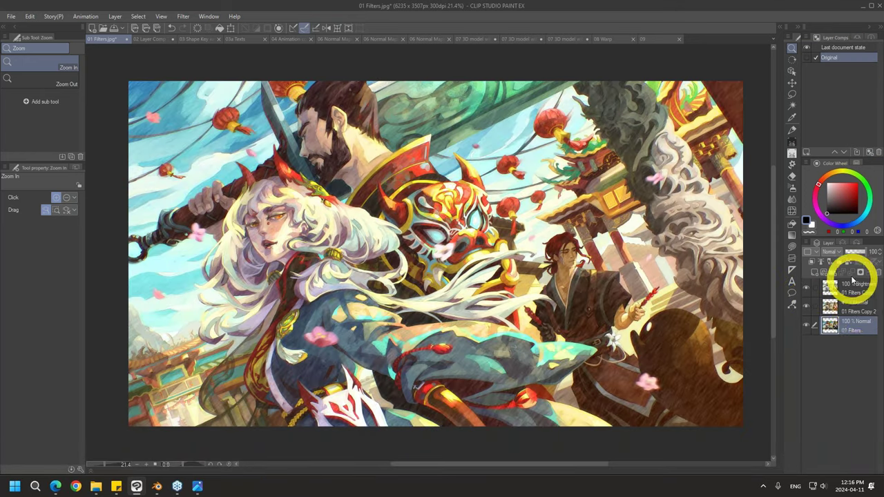
pyautogui.click(870, 153)
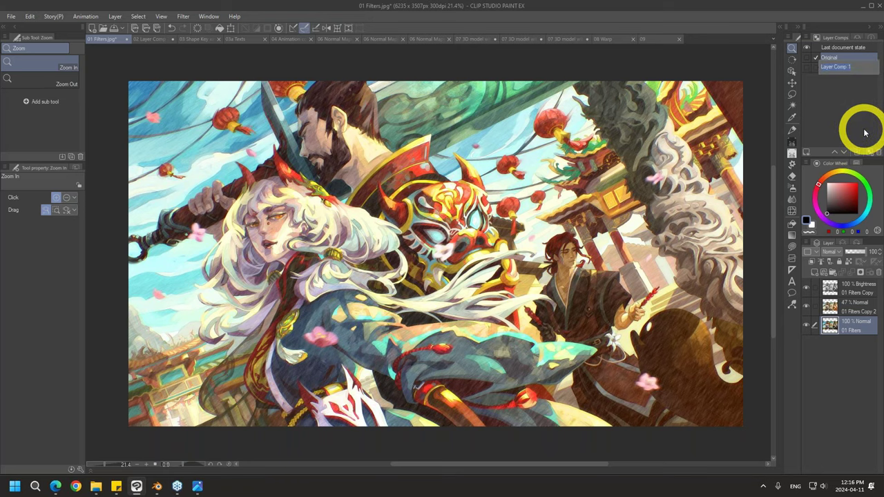
pyautogui.write('Edited')
pyautogui.press('Return')
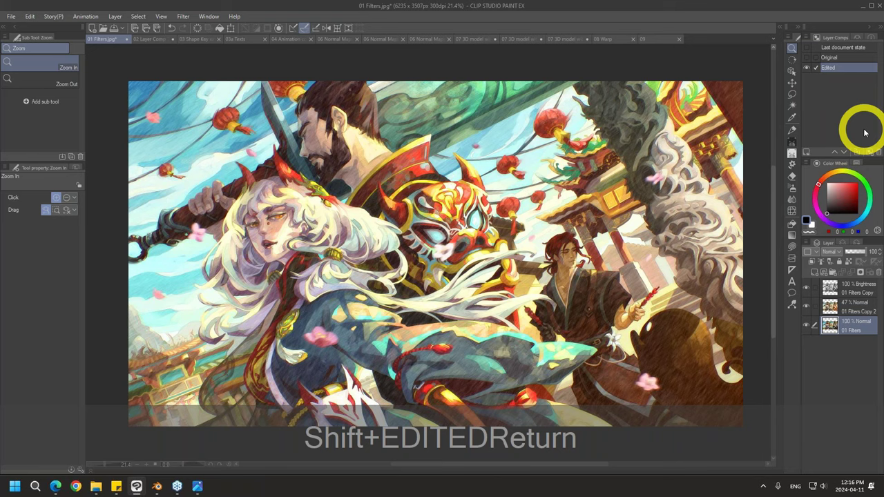
# Toggle between the Original and Edited comps, end on Edited, then go to the 02 Layer Comp 3D page
pyautogui.click(810, 58)
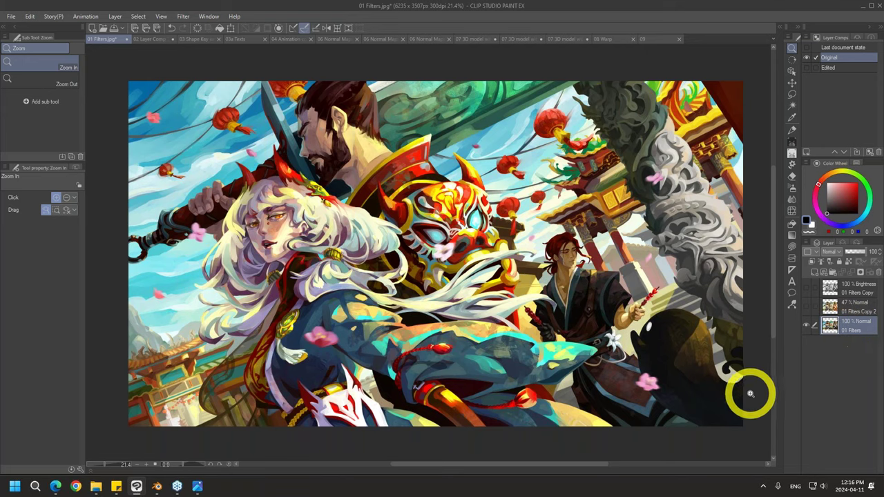
pyautogui.click(806, 58)
pyautogui.click(807, 67)
pyautogui.click(810, 58)
pyautogui.click(810, 58)
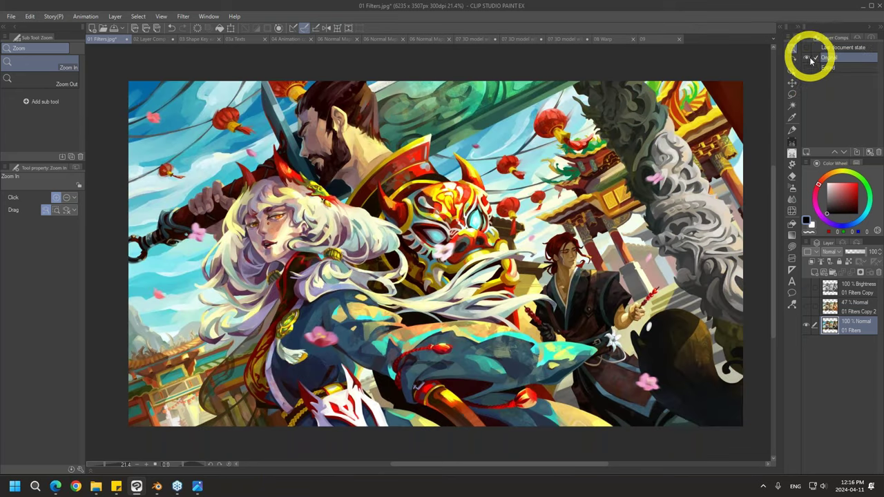
pyautogui.click(809, 67)
pyautogui.click(809, 59)
pyautogui.click(808, 67)
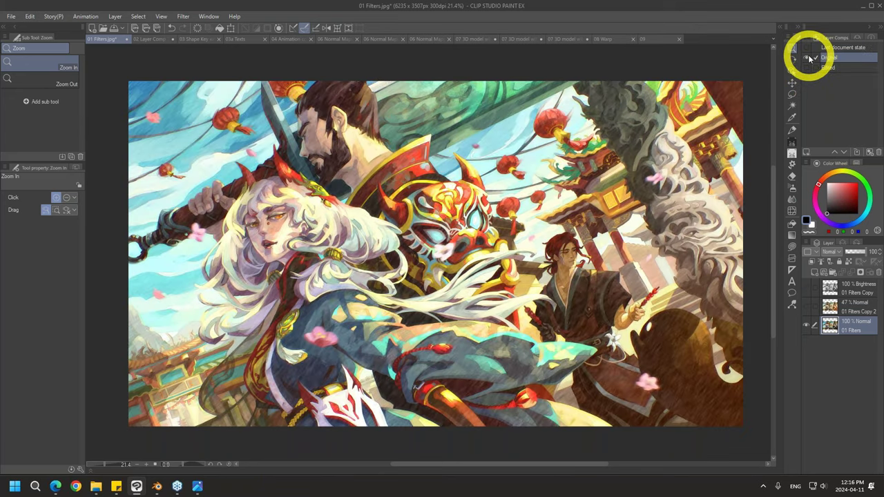
pyautogui.click(809, 59)
pyautogui.click(809, 67)
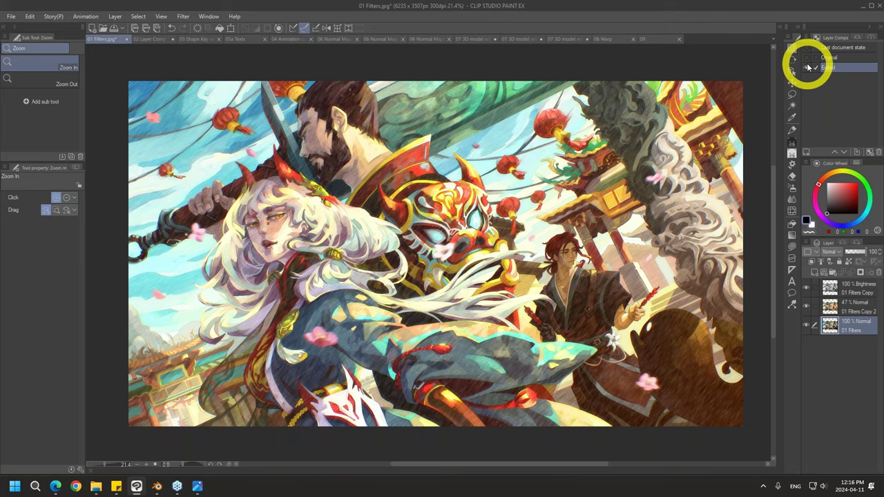
pyautogui.click(152, 39)
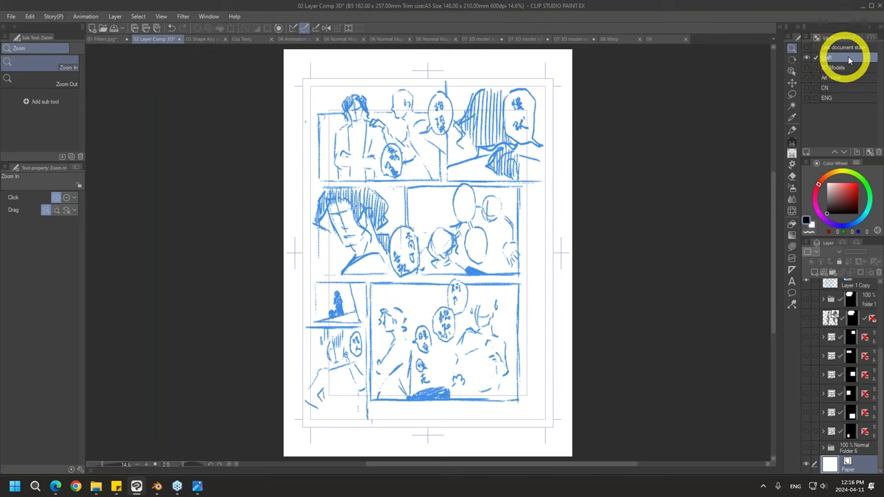
# Apply the Draft layer comp, then make 3D Models the active comp
pyautogui.doubleClick(831, 61)
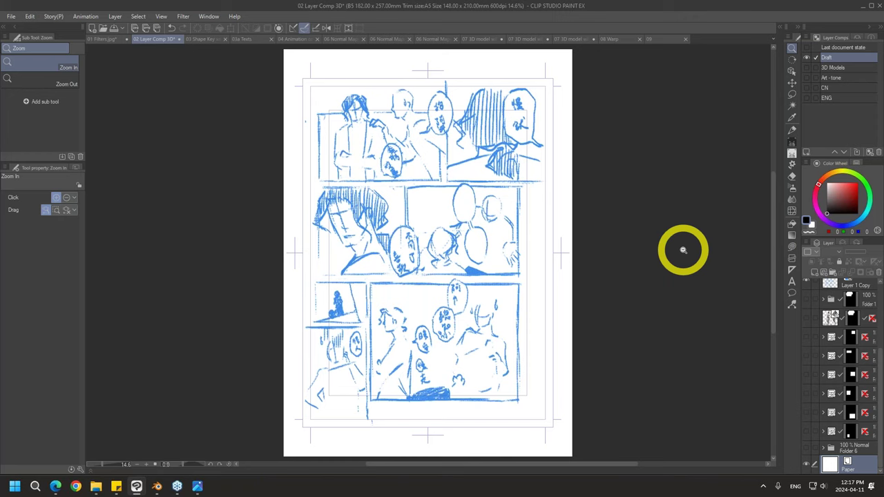
pyautogui.click(808, 67)
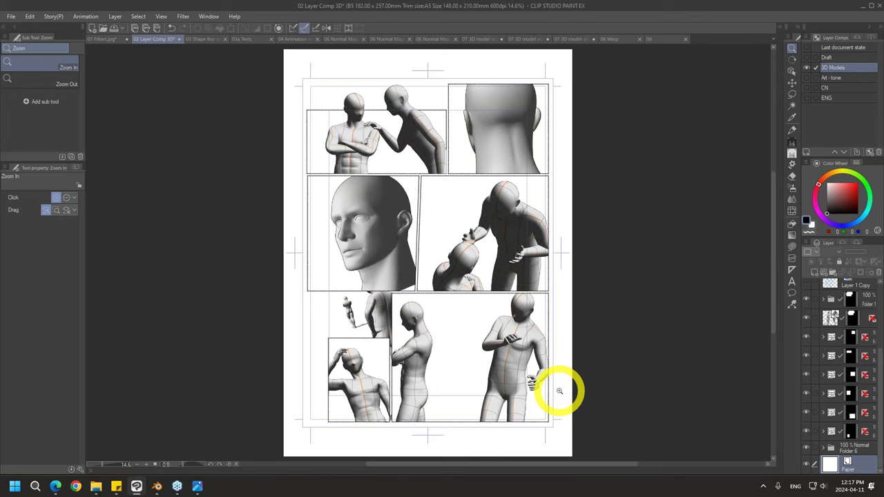
pyautogui.click(808, 62)
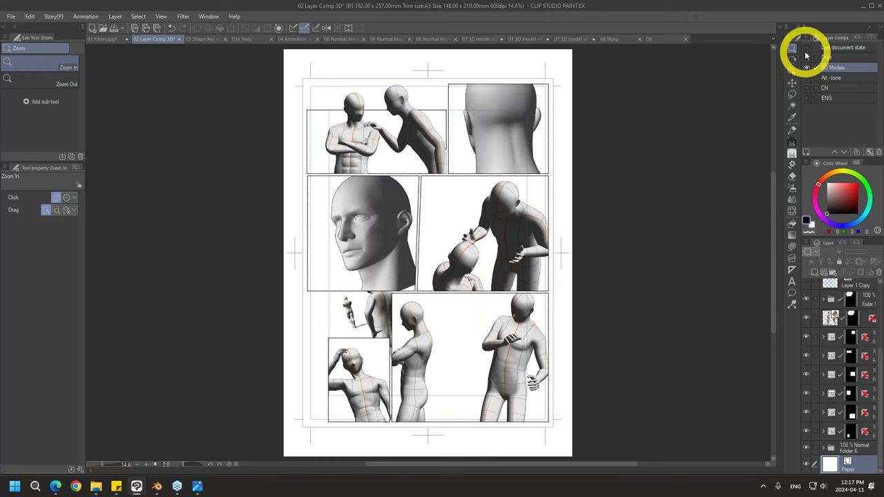
pyautogui.click(834, 67)
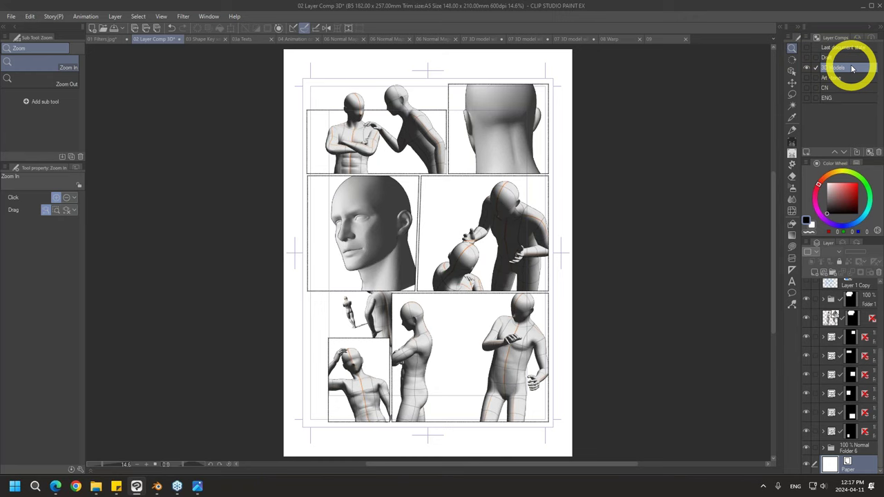
# Preview the Art-tone, CN and ENG comps, return to Draft, and finish on 3D Models
pyautogui.click(808, 78)
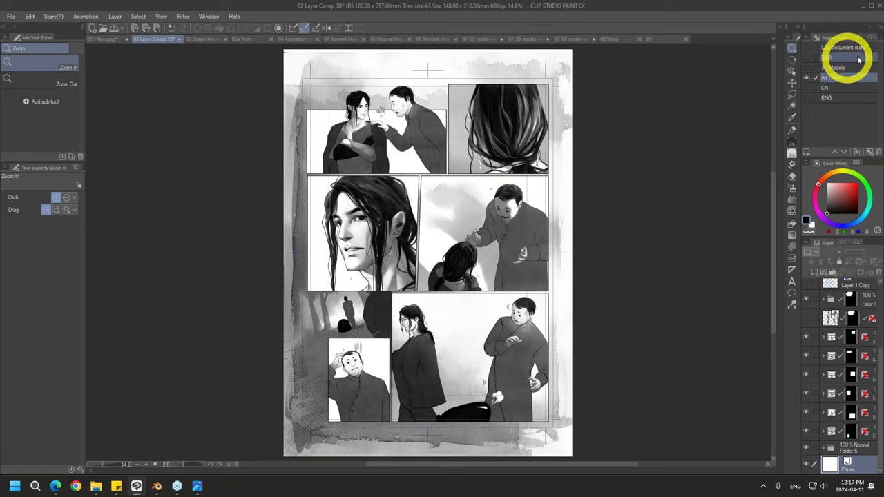
pyautogui.click(810, 88)
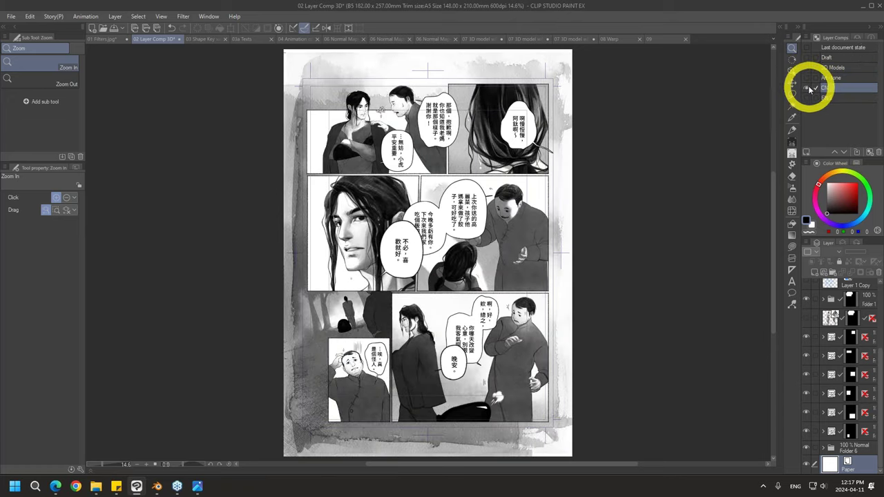
pyautogui.click(811, 98)
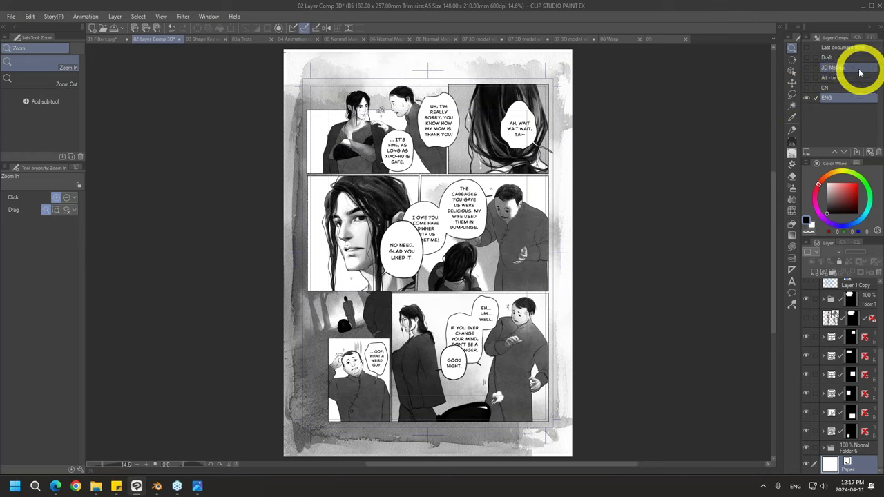
pyautogui.click(808, 67)
pyautogui.click(810, 59)
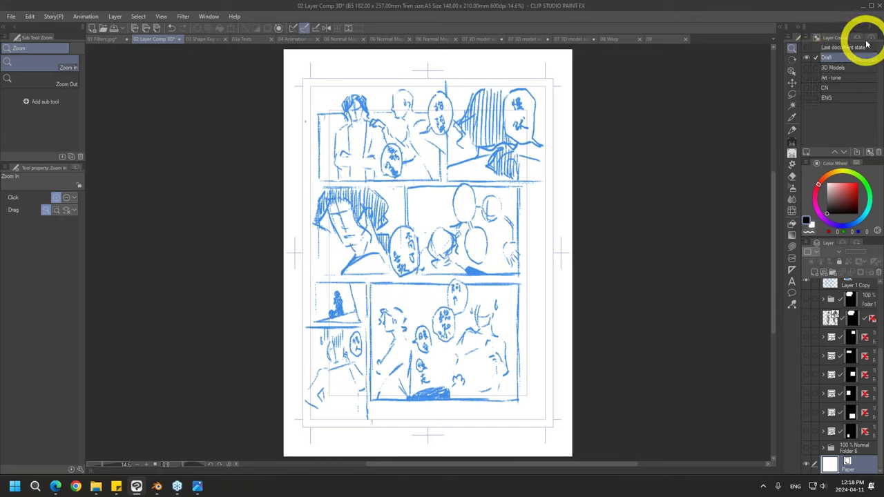
pyautogui.click(809, 65)
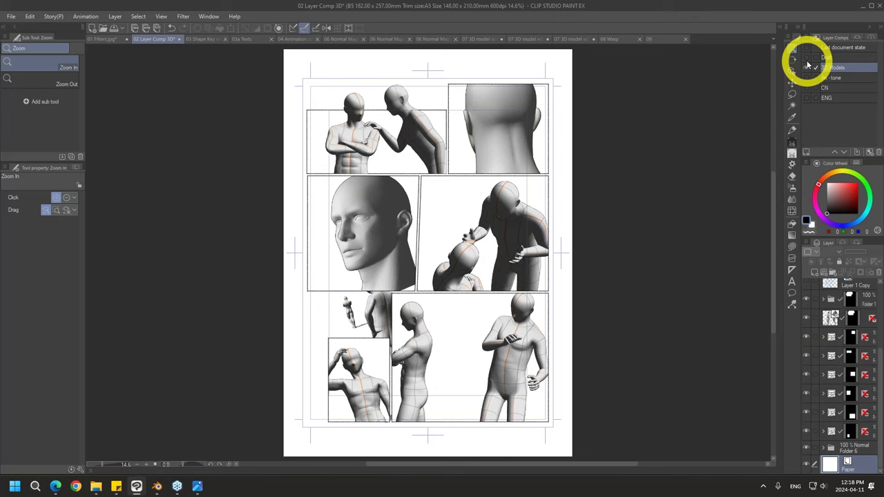
pyautogui.click(780, 27)
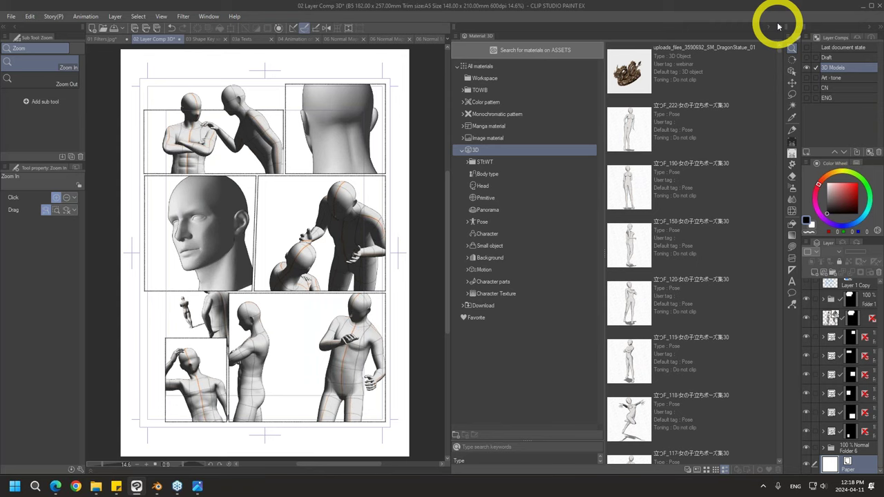
# Browse the STWT 3D materials folder, collapse the library, and start a new document with Ctrl+N
pyautogui.click(468, 162)
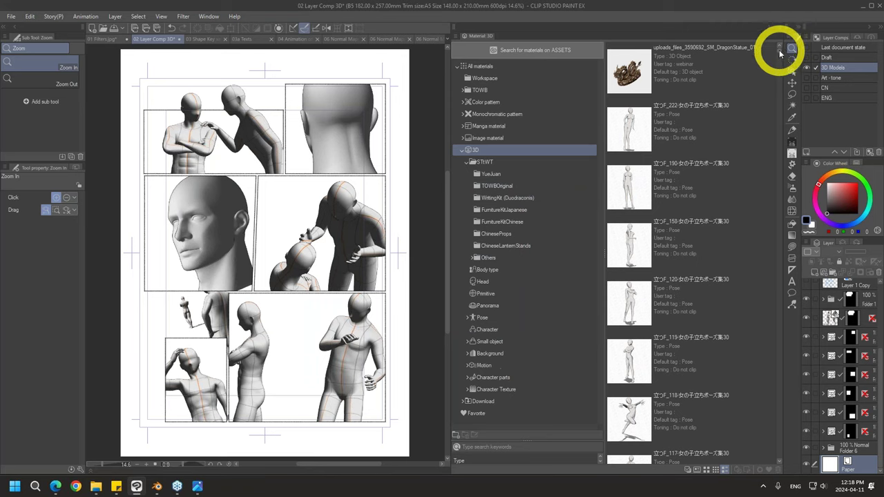
pyautogui.scroll(-1, 781, 54)
pyautogui.scroll(-8, 780, 62)
pyautogui.scroll(-12, 781, 76)
pyautogui.scroll(20, 782, 87)
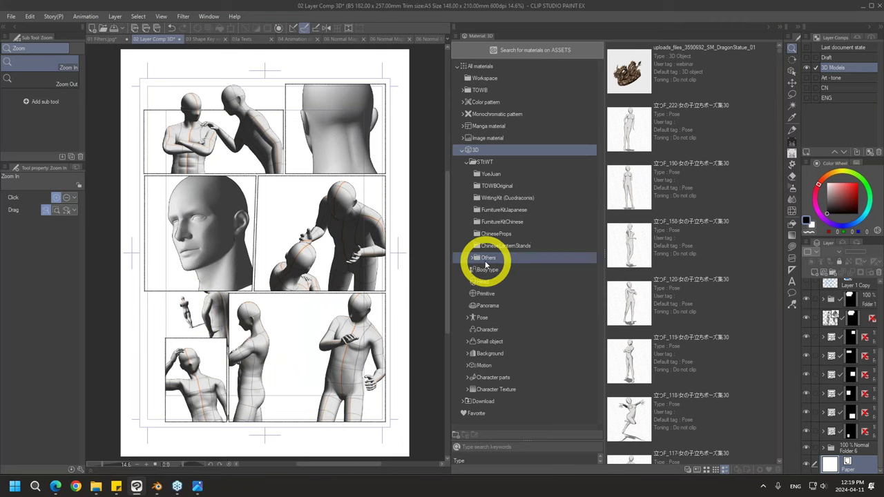
pyautogui.click(775, 26)
pyautogui.hotkey('ctrl', 'n')
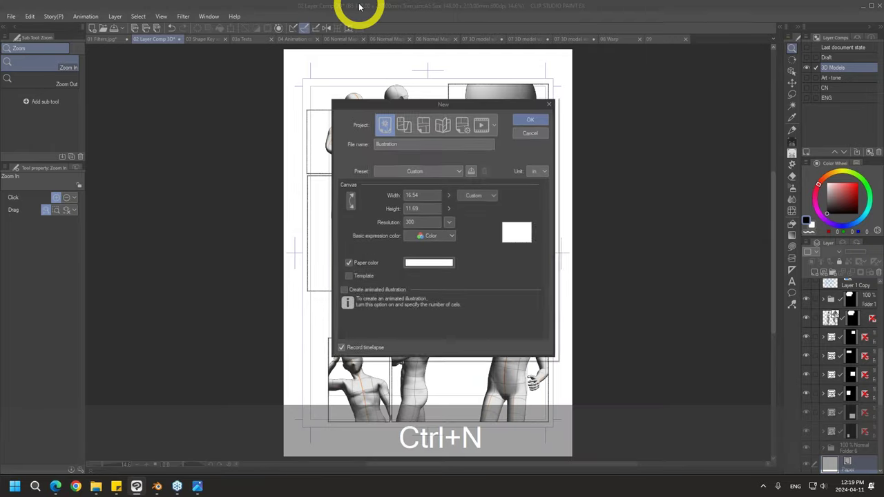
# Create the canvas in portrait orientation and place the BT_YueJuan body type 3D figure on it
pyautogui.click(348, 200)
pyautogui.click(533, 116)
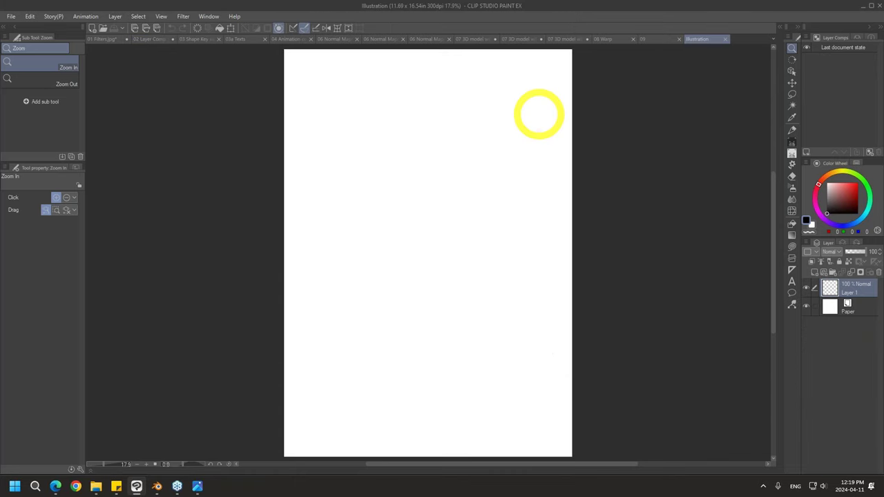
pyautogui.click(777, 27)
pyautogui.click(516, 174)
pyautogui.click(518, 185)
pyautogui.click(492, 256)
pyautogui.click(499, 271)
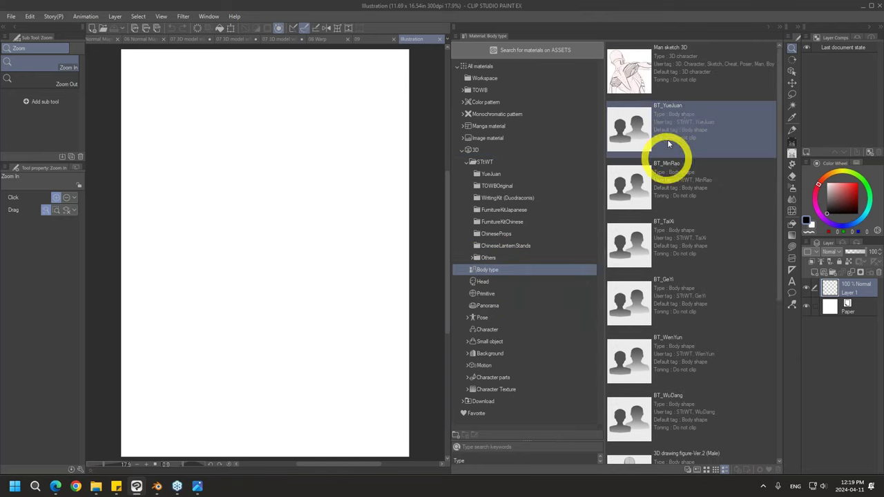
pyautogui.click(661, 339)
pyautogui.click(656, 266)
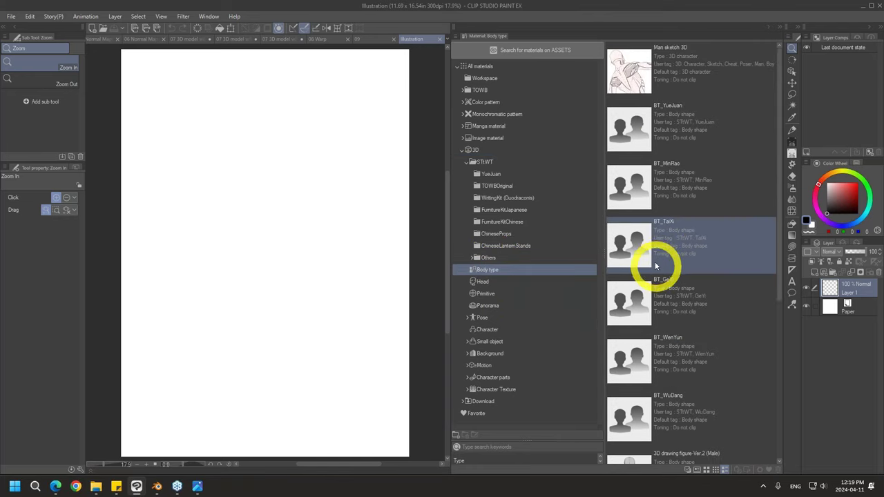
pyautogui.moveTo(643, 128); pyautogui.dragTo(263, 361)
pyautogui.moveTo(361, 371); pyautogui.dragTo(320, 378)
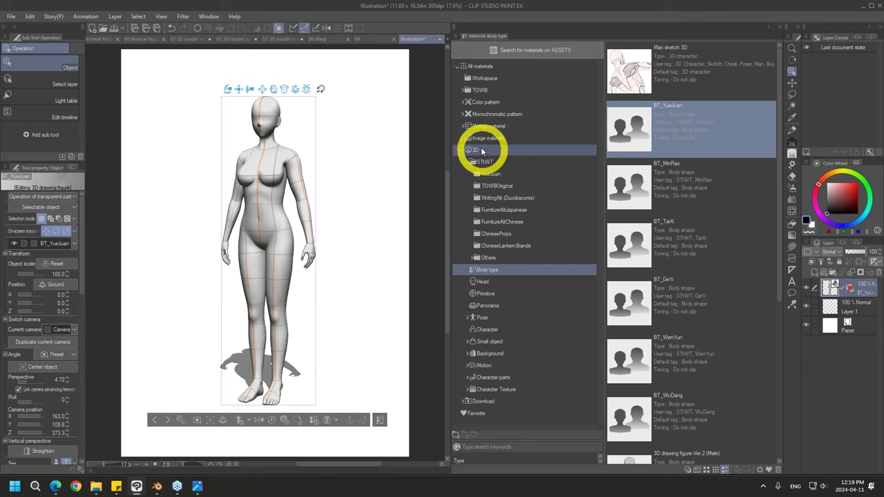
# Give the figure the Stand > Female pose 158 and orbit to a three-quarter view
pyautogui.click(467, 318)
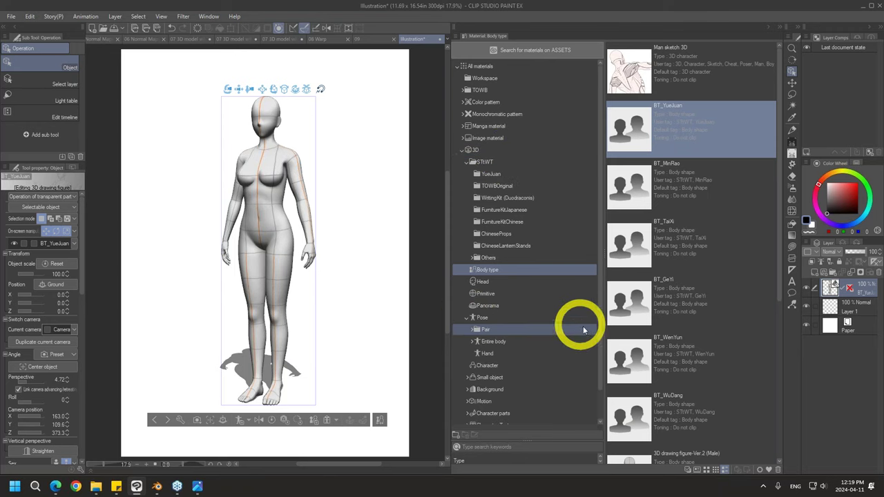
pyautogui.click(473, 341)
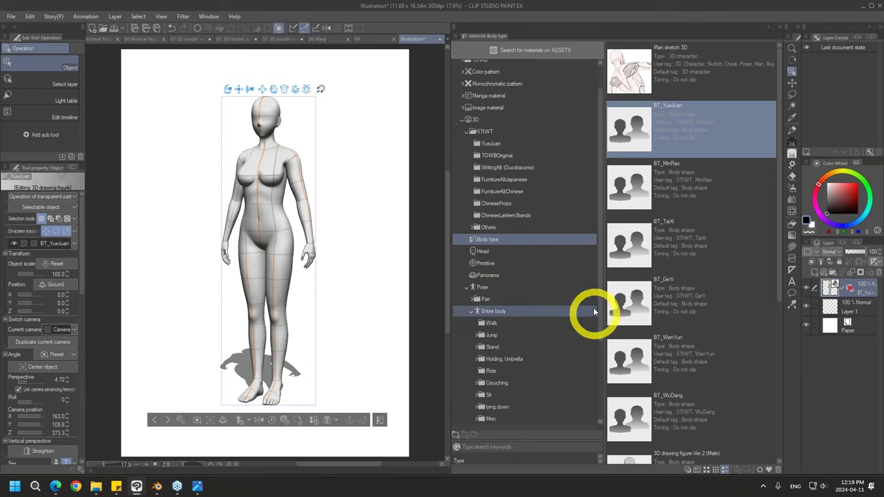
pyautogui.click(477, 347)
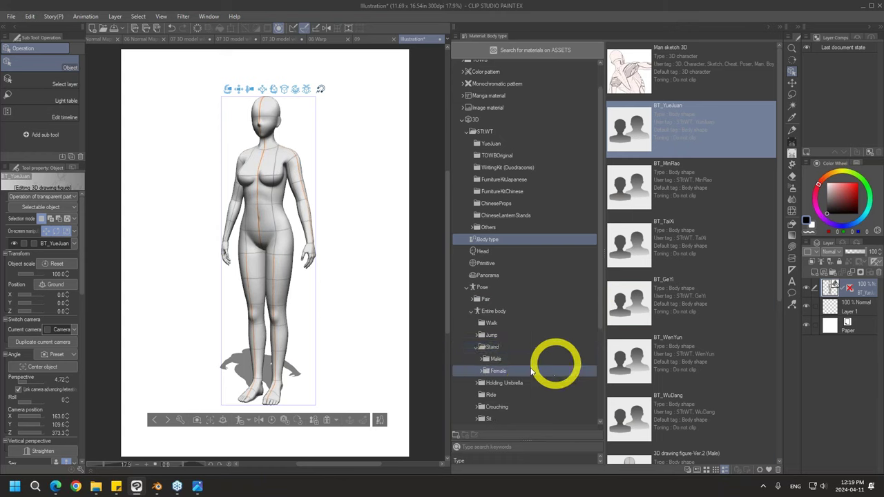
pyautogui.click(487, 369)
pyautogui.click(482, 369)
pyautogui.moveTo(626, 127); pyautogui.dragTo(421, 339)
pyautogui.click(467, 334)
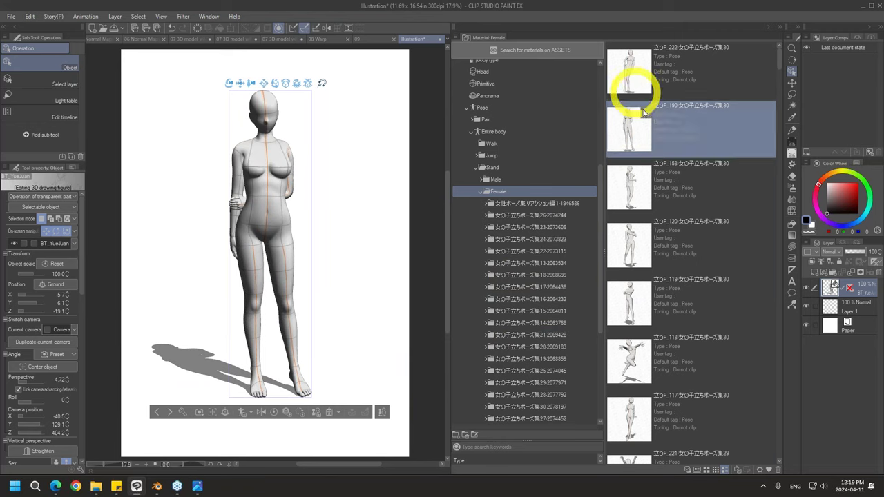
pyautogui.moveTo(627, 183); pyautogui.dragTo(265, 238)
pyautogui.moveTo(361, 416); pyautogui.dragTo(359, 367)
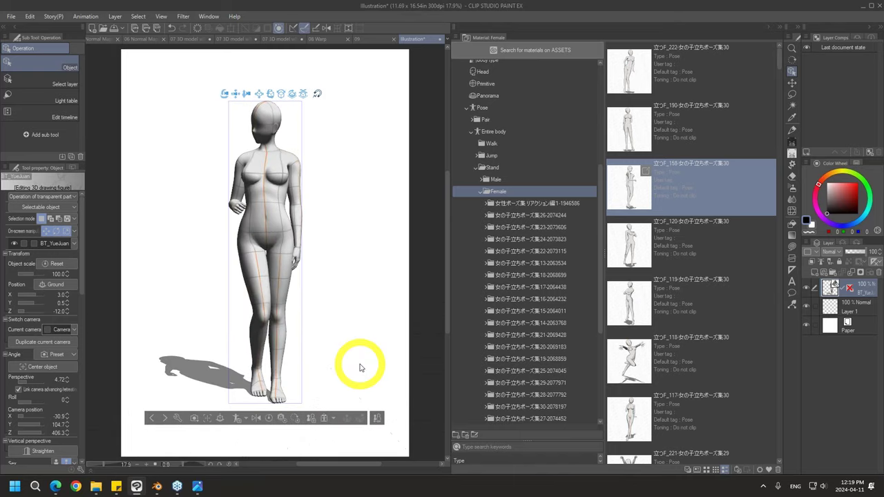
pyautogui.click(779, 23)
pyautogui.moveTo(518, 359); pyautogui.dragTo(560, 359)
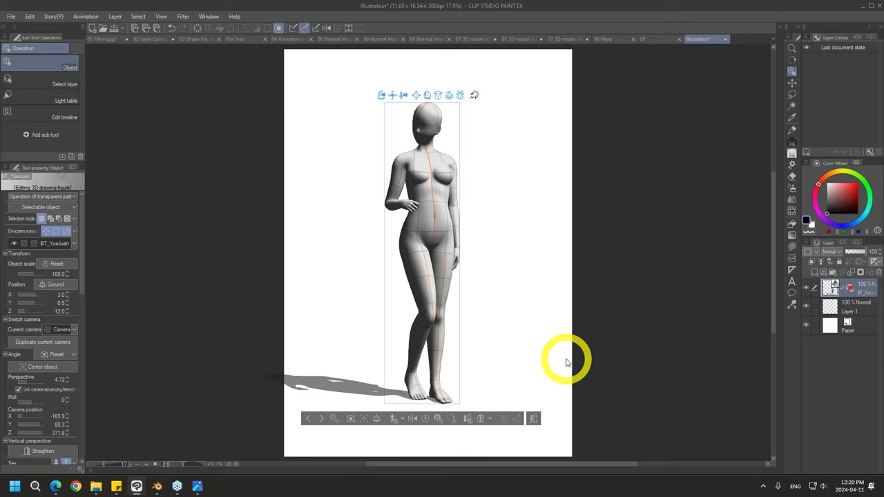
pyautogui.click(79, 468)
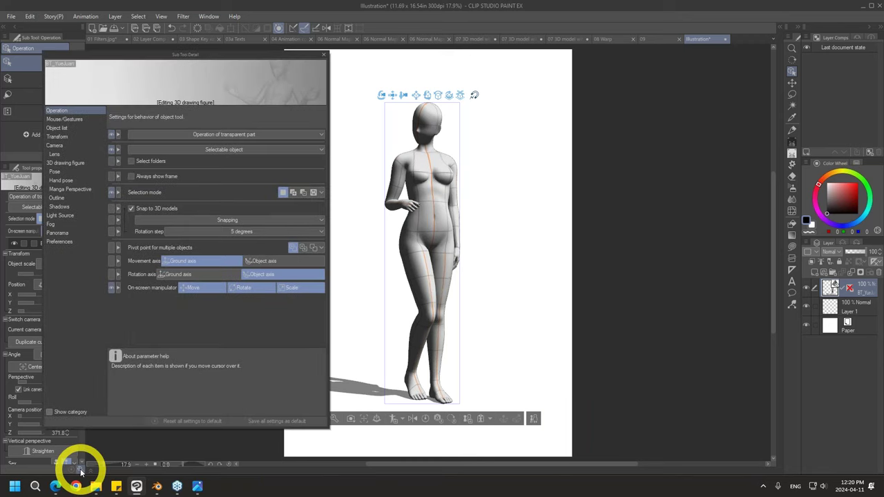
# Show the figure's Pose settings in Sub Tool Detail and launch the Posemaniacs website
pyautogui.click(71, 171)
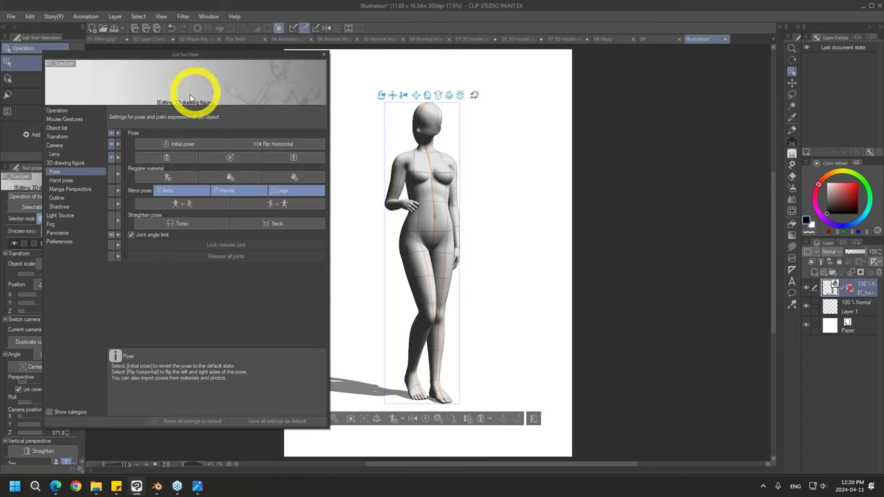
pyautogui.click(231, 157)
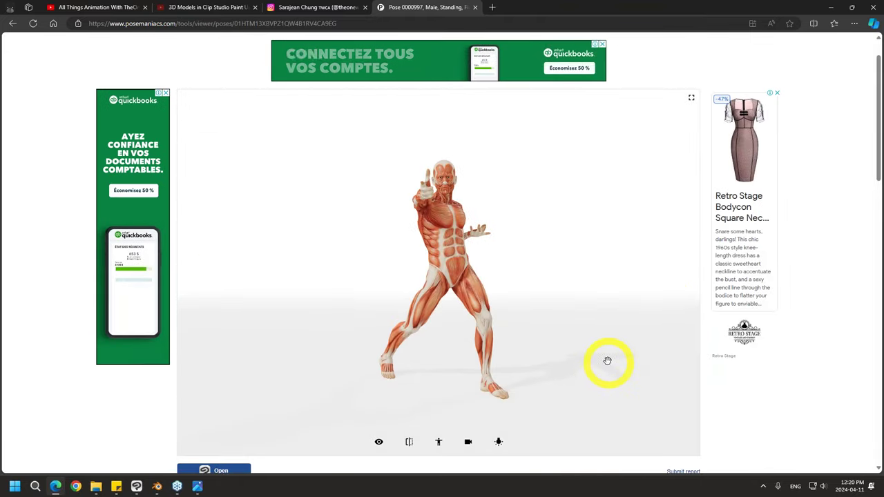
# Orbit the Posemaniacs muscle figure, then send Pose 0000997 to Clip Studio Paint
pyautogui.moveTo(538, 336); pyautogui.dragTo(561, 331)
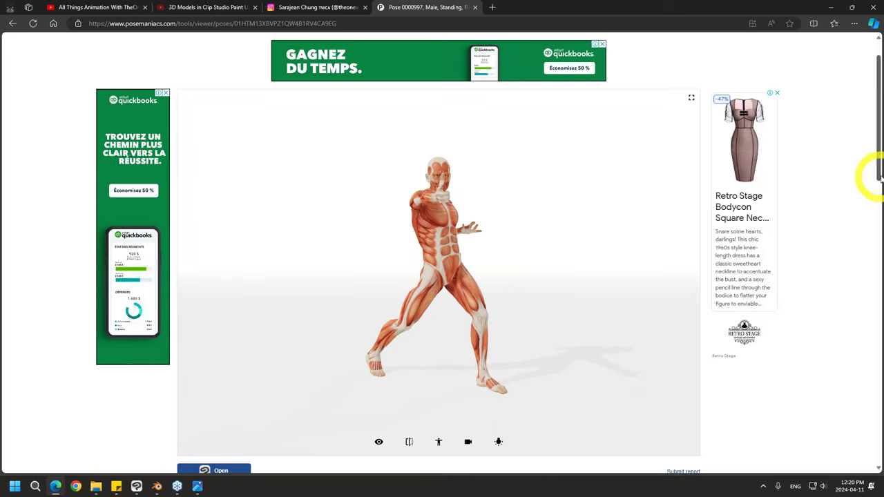
pyautogui.moveTo(879, 174)
pyautogui.mouseDown()
pyautogui.moveTo(880, 192)
pyautogui.moveTo(869, 177)
pyautogui.mouseUp()
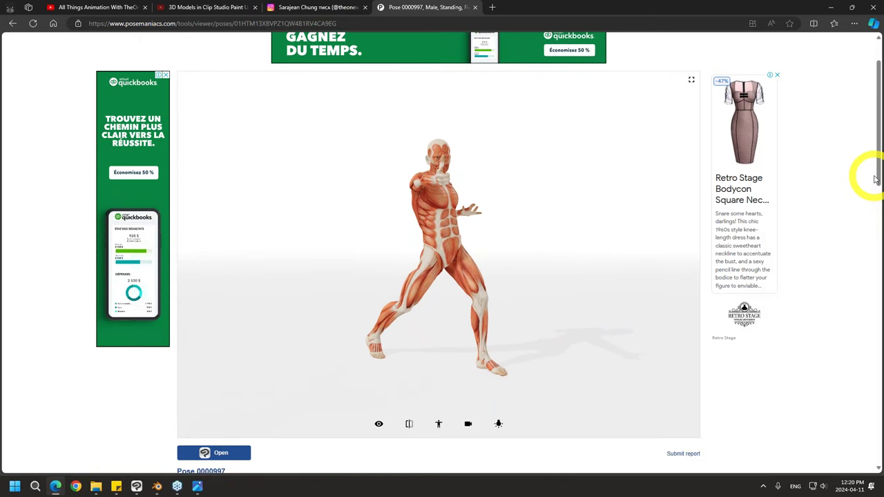
pyautogui.click(221, 454)
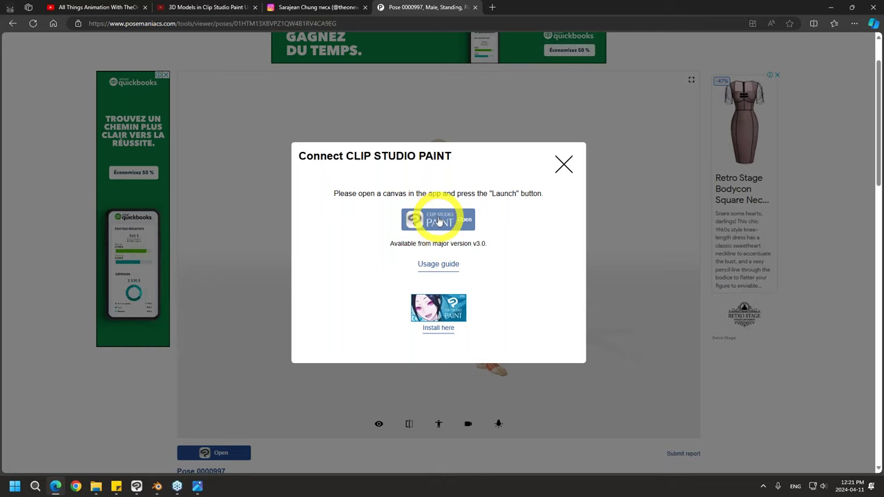
pyautogui.click(437, 219)
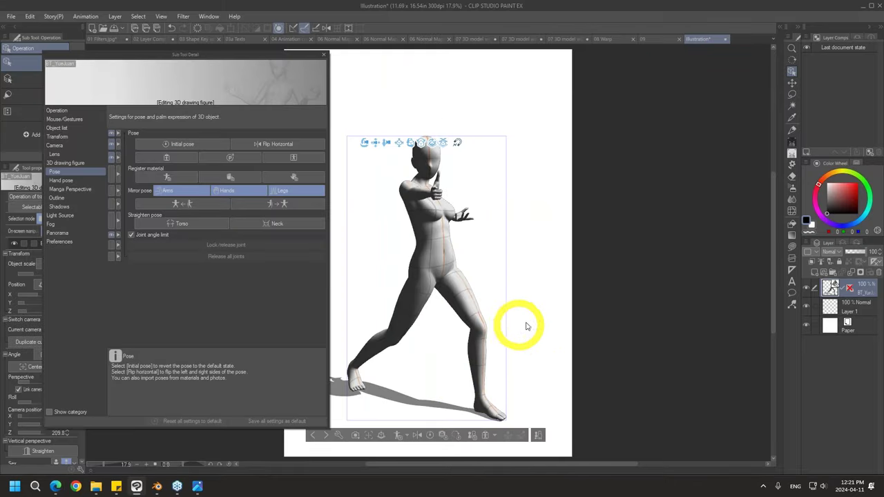
# Orbit the 3D camera to the posed figure's front, briefly checking the browser before returning
pyautogui.moveTo(607, 335); pyautogui.dragTo(484, 328)
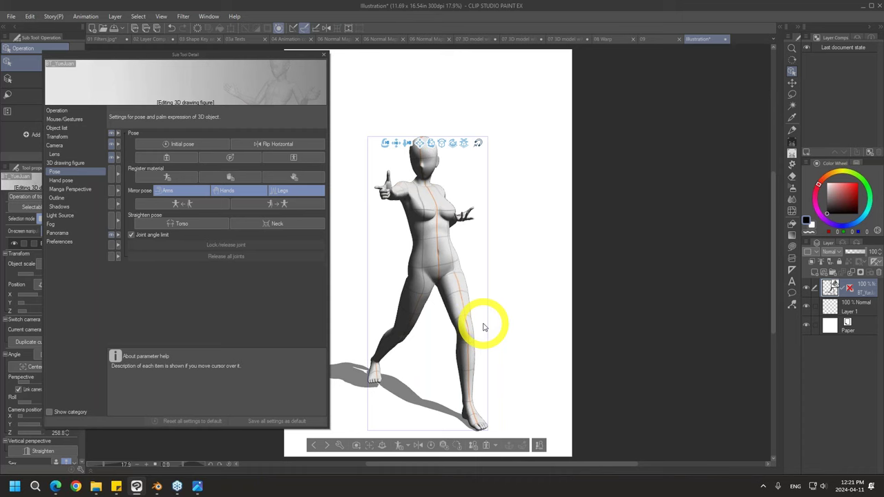
pyautogui.moveTo(59, 485)
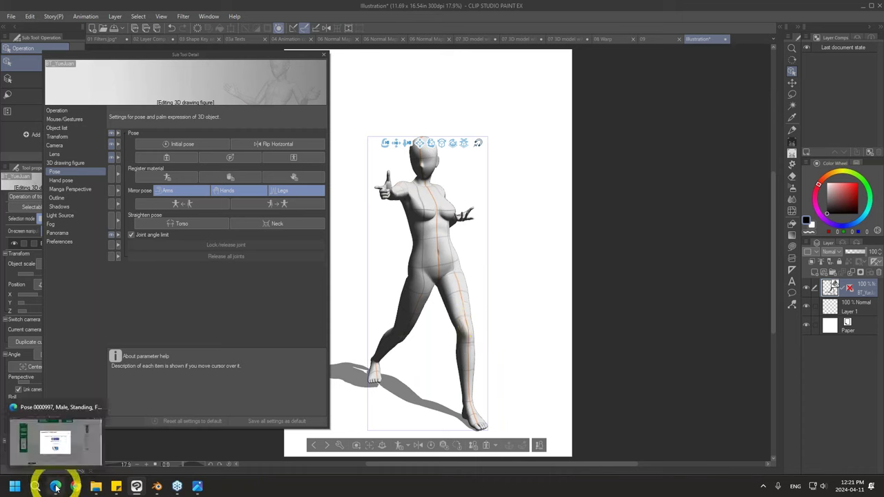
pyautogui.click(73, 452)
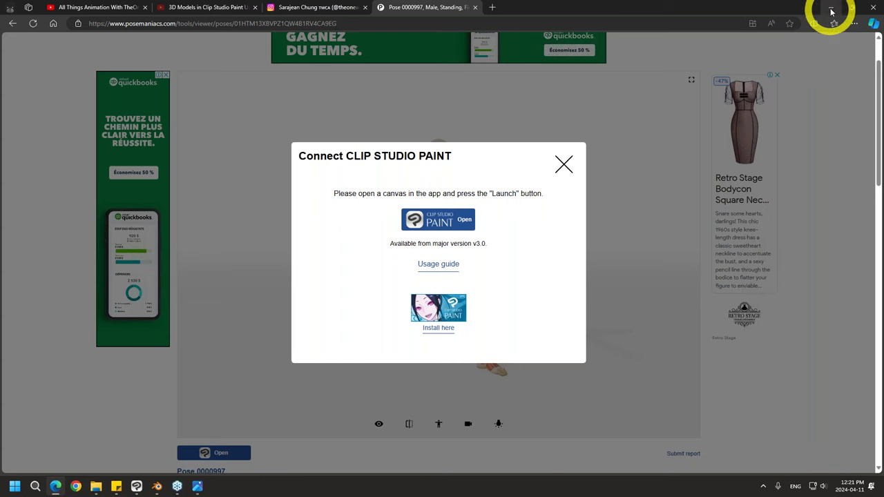
pyautogui.click(136, 486)
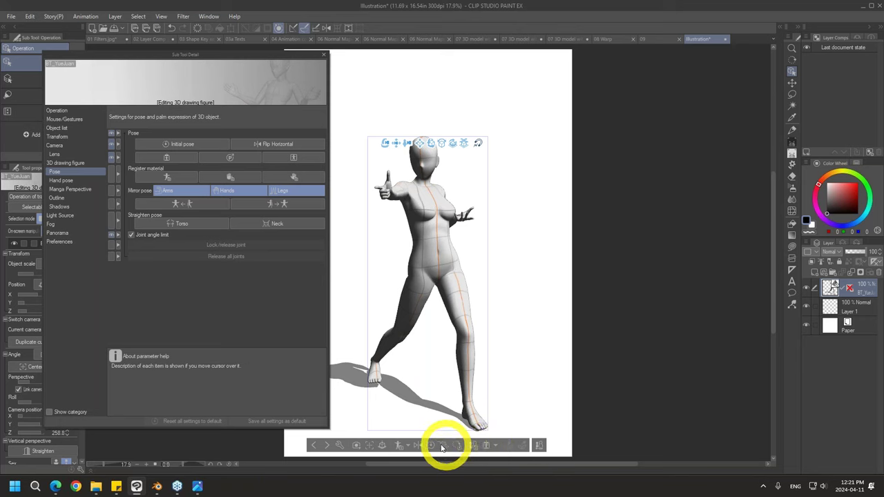
# Start registering the full-body pose as a material and clear the default name for 'test'
pyautogui.click(399, 447)
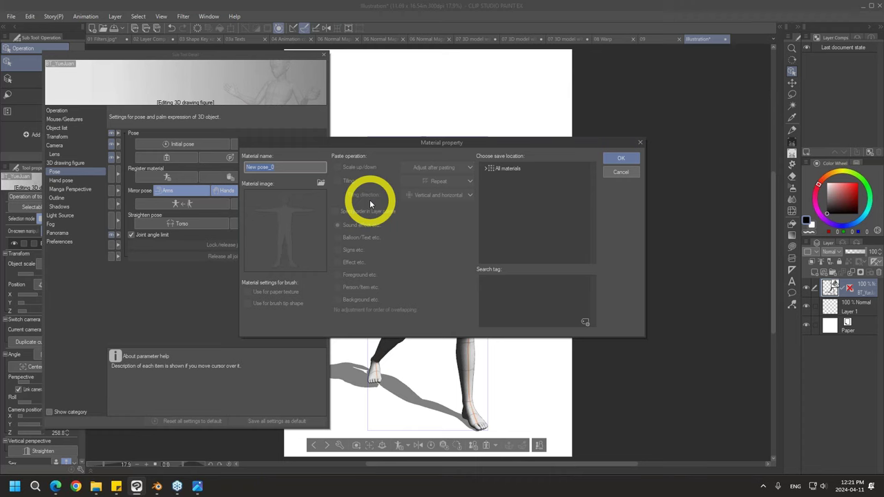
pyautogui.click(488, 169)
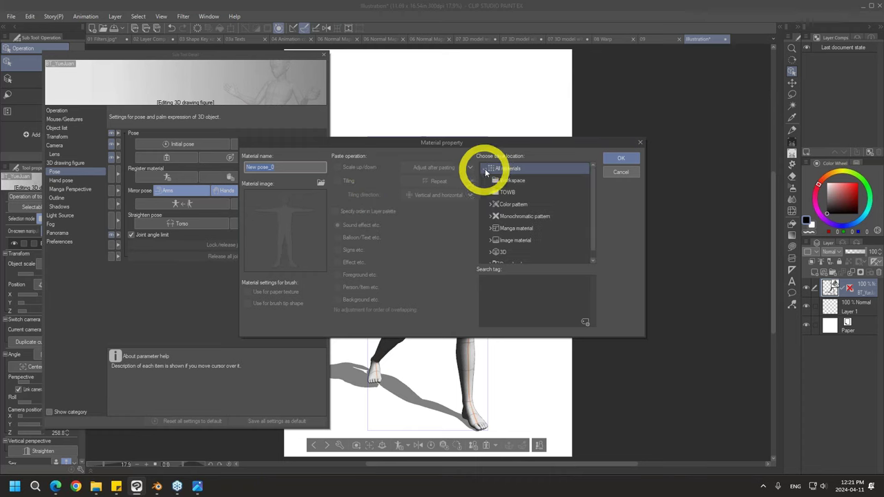
pyautogui.click(297, 168)
pyautogui.press('BackSpace')
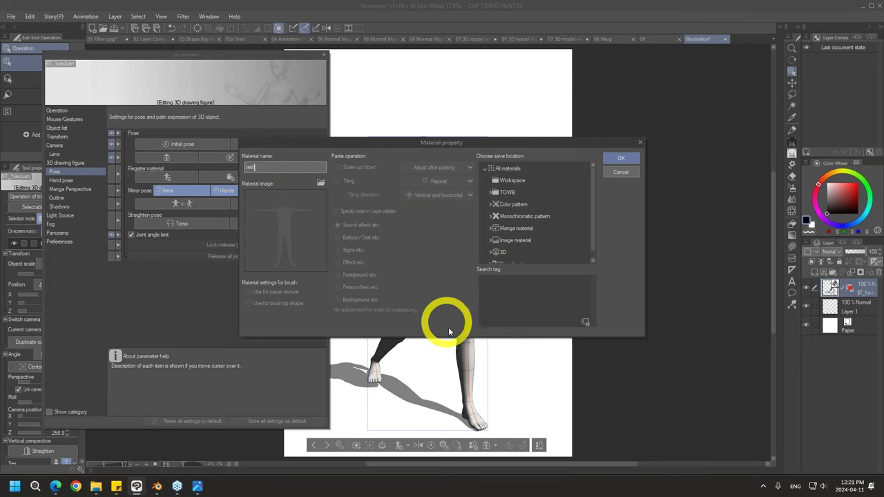
# Save the material in the 3D > STWT folder with a search tag and confirm
pyautogui.click(509, 168)
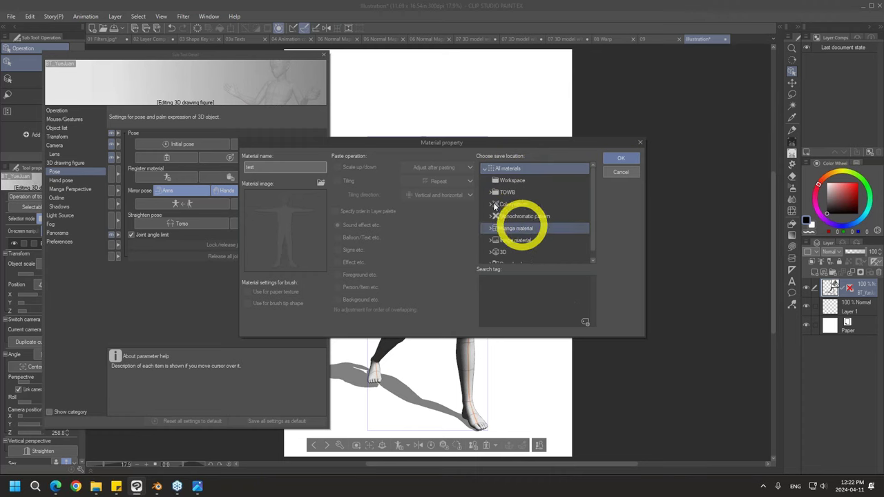
pyautogui.click(490, 192)
pyautogui.click(491, 192)
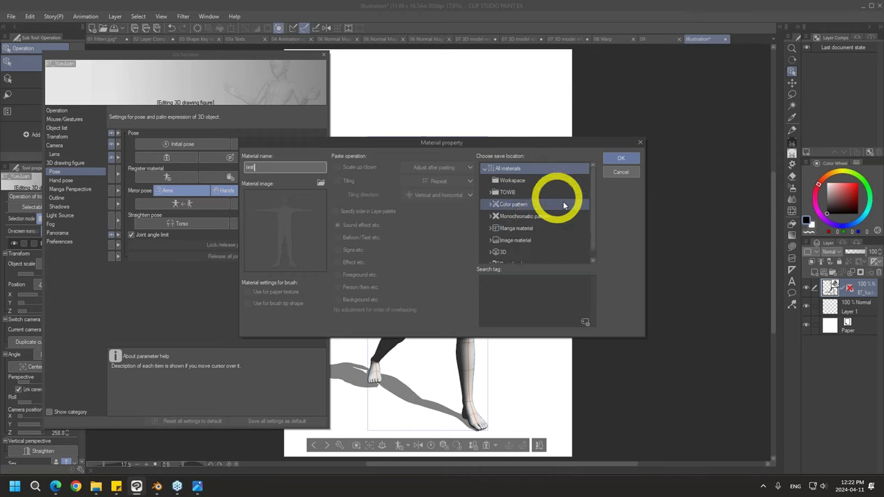
pyautogui.scroll(-1, 586, 228)
pyautogui.click(490, 247)
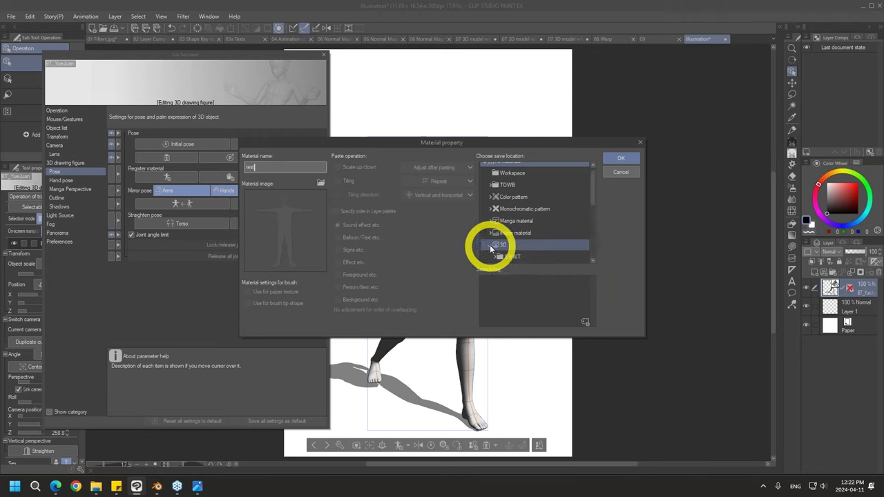
pyautogui.scroll(-2, 589, 208)
pyautogui.click(532, 219)
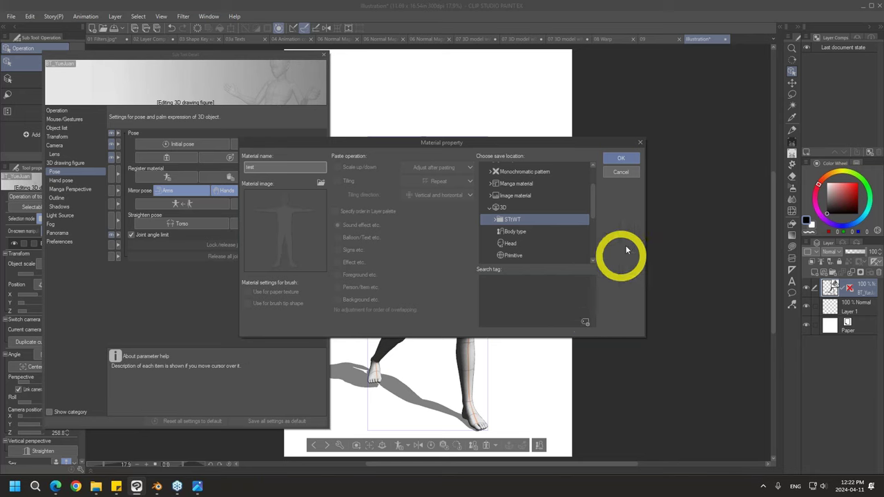
pyautogui.click(585, 321)
pyautogui.write('test')
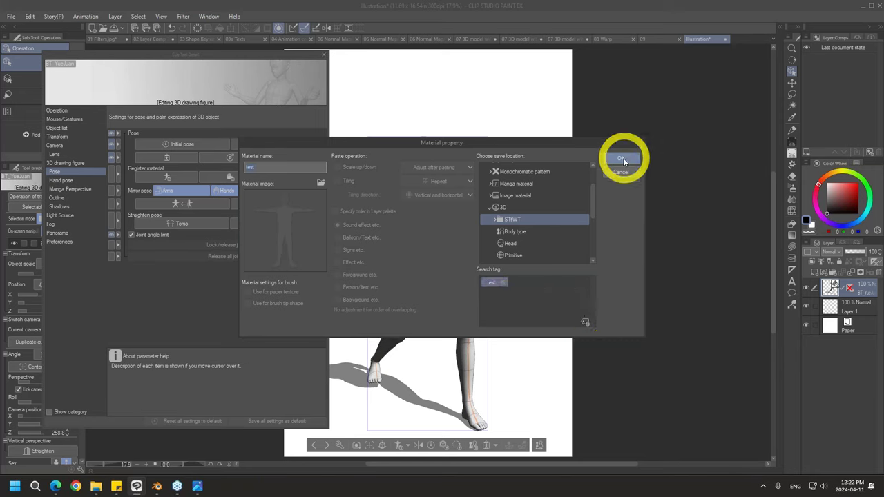
pyautogui.click(621, 157)
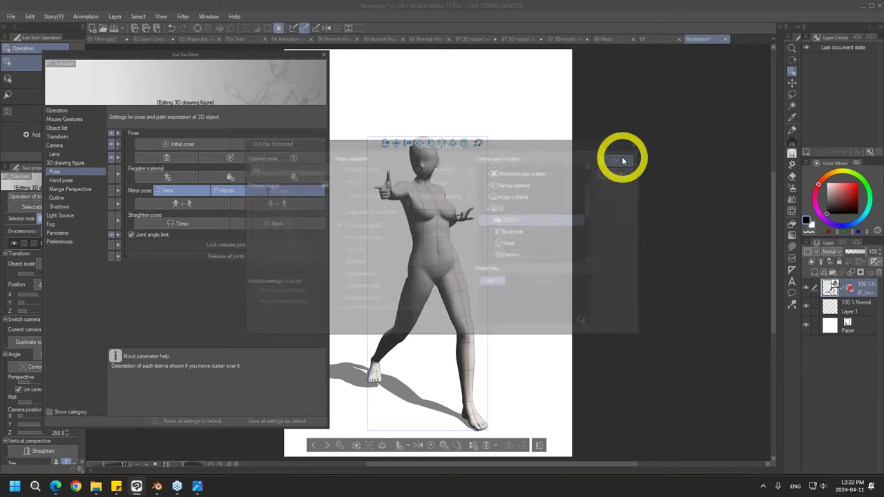
# Browse the material library to the folder holding the saved test pose
pyautogui.click(781, 28)
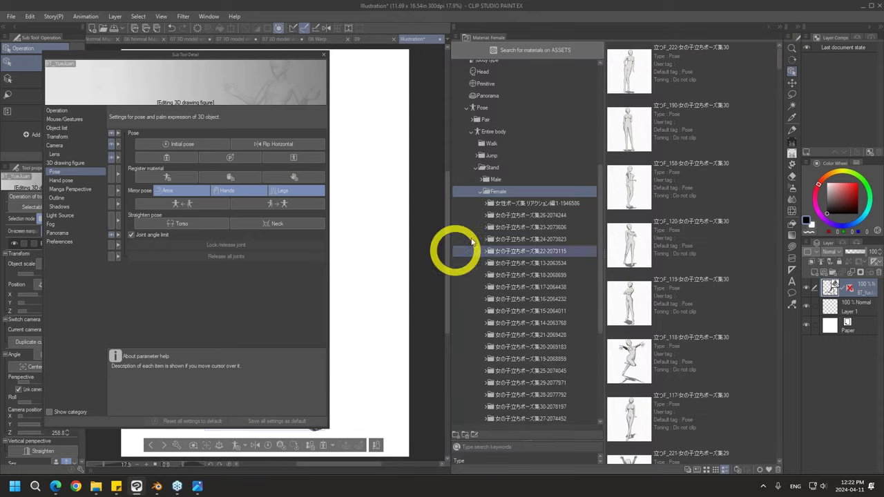
pyautogui.click(484, 108)
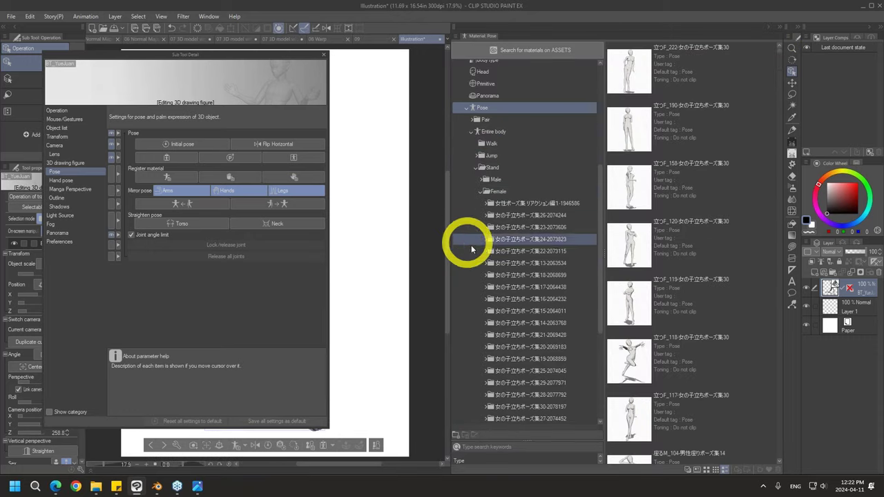
pyautogui.click(471, 108)
pyautogui.scroll(6, 525, 173)
pyautogui.click(487, 161)
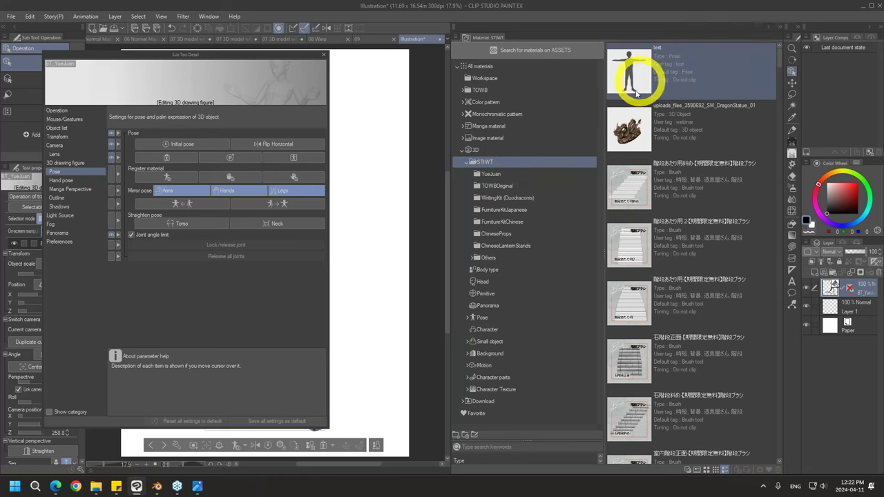
pyautogui.click(783, 28)
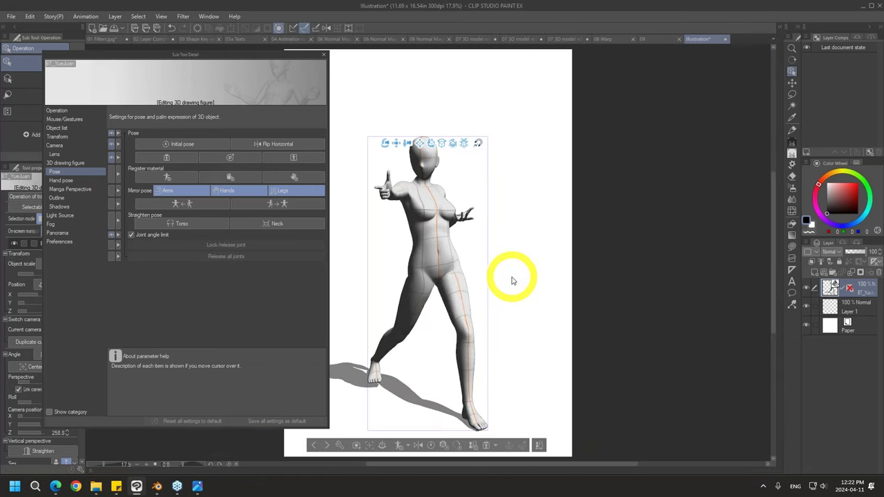
# Undo the figure back to standing twice, then drag the test pose material onto it and orbit
pyautogui.hotkey('ctrl', 'z')
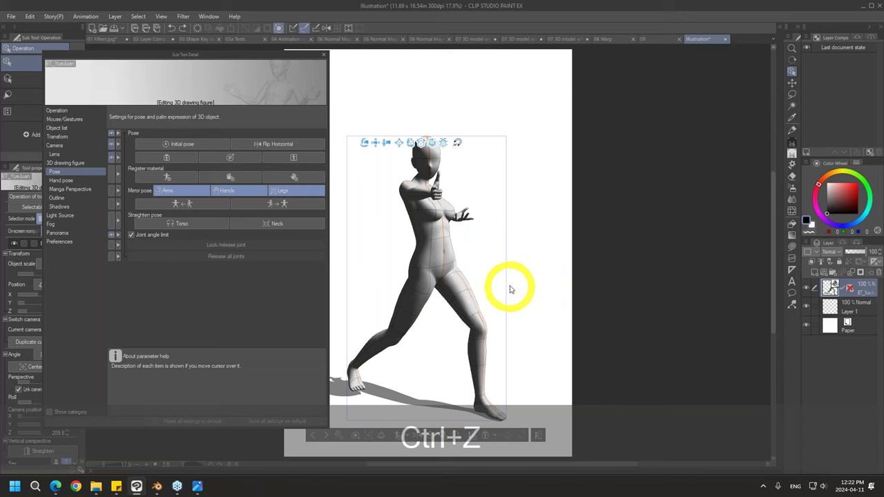
pyautogui.hotkey('ctrl', 'z')
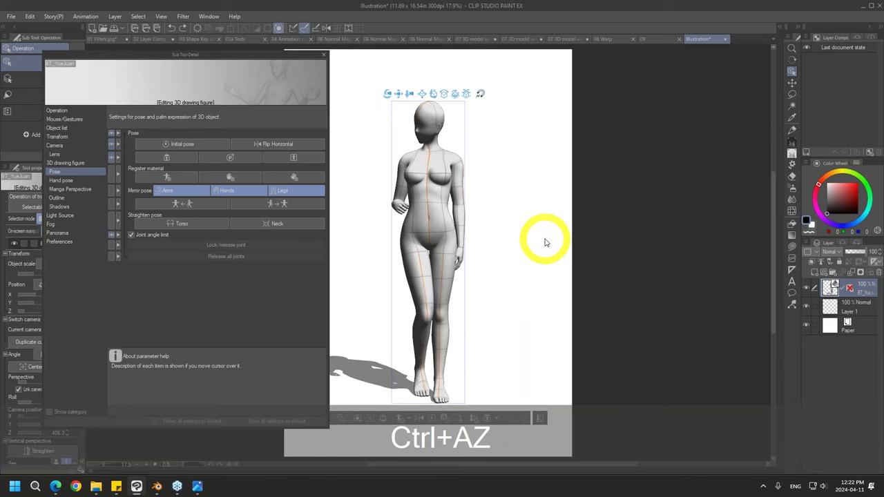
pyautogui.click(778, 28)
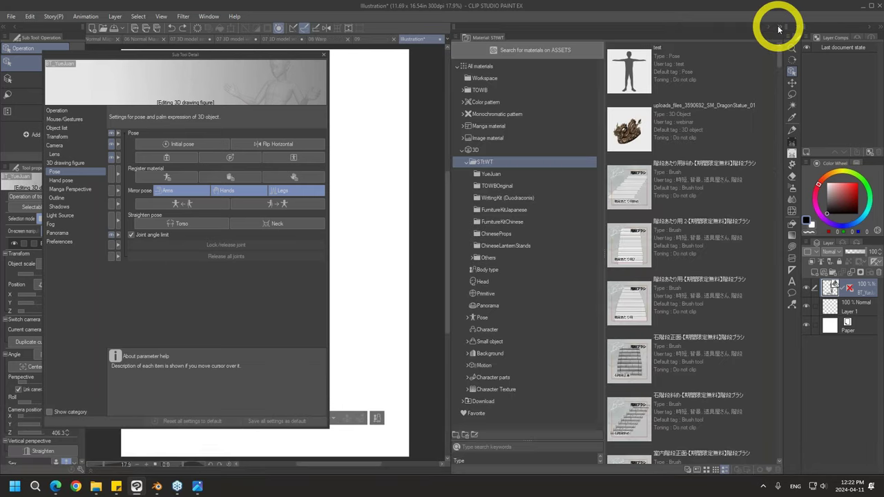
pyautogui.click(324, 54)
pyautogui.click(636, 75)
pyautogui.moveTo(636, 75); pyautogui.dragTo(280, 248)
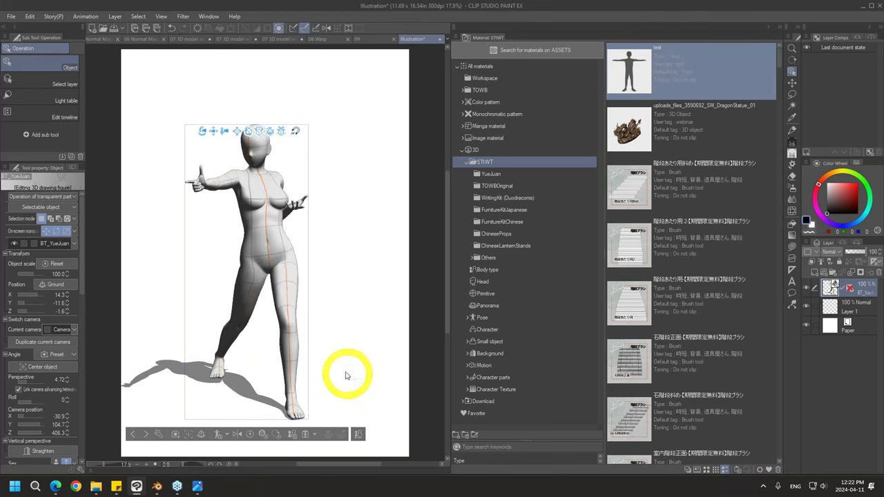
pyautogui.moveTo(418, 367); pyautogui.dragTo(436, 365)
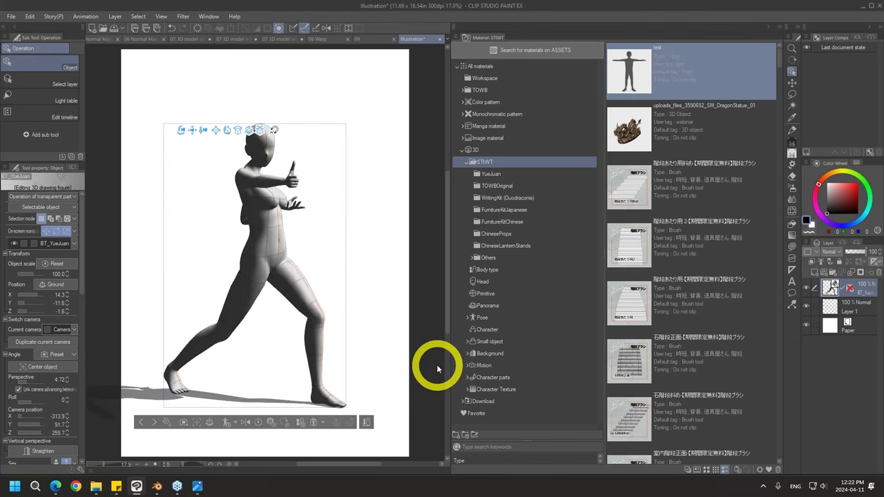
# Return Posemaniacs to the Unisex poses gallery, dismiss the connect prompt, scroll it, and minimise the browser
pyautogui.moveTo(55, 483)
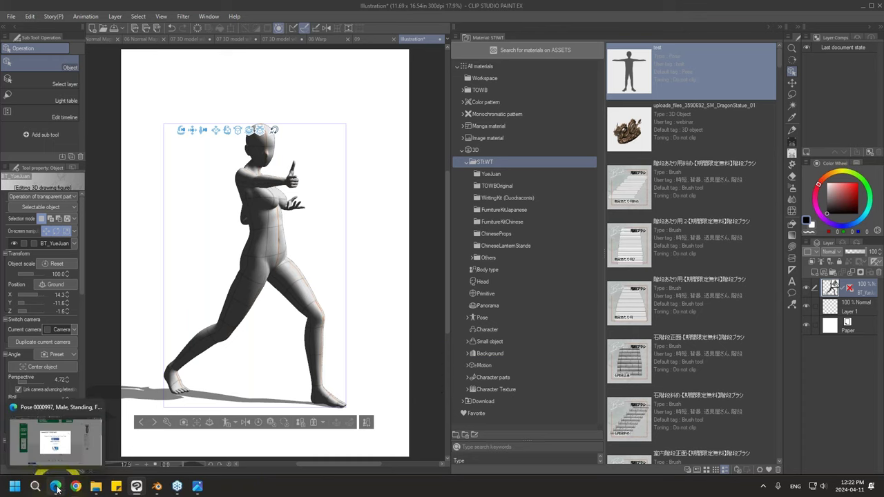
pyautogui.click(80, 451)
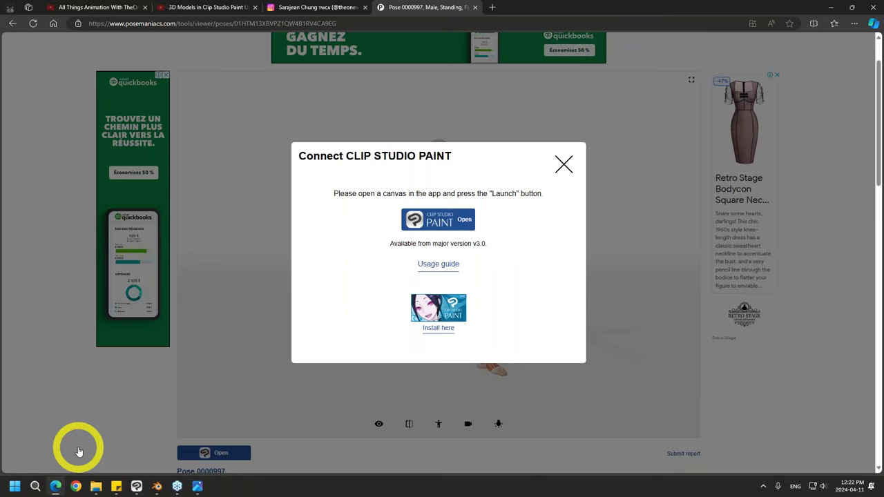
pyautogui.click(13, 23)
pyautogui.click(563, 163)
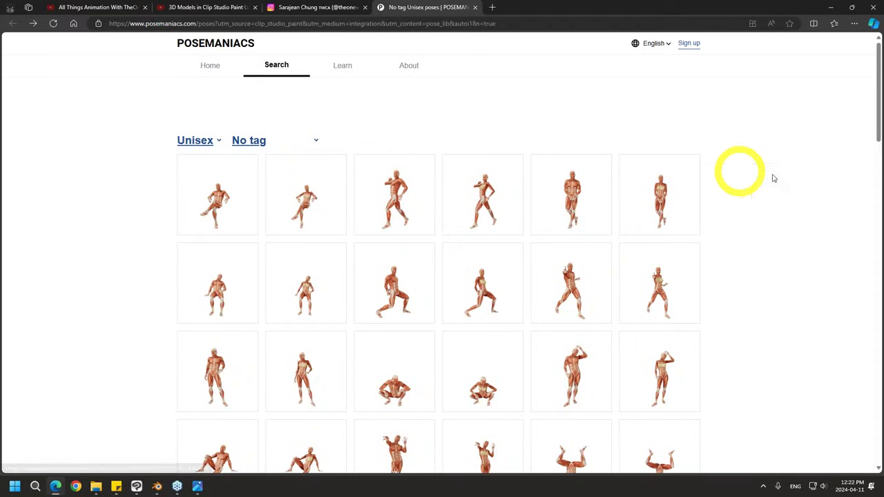
pyautogui.moveTo(872, 115); pyautogui.dragTo(847, 382)
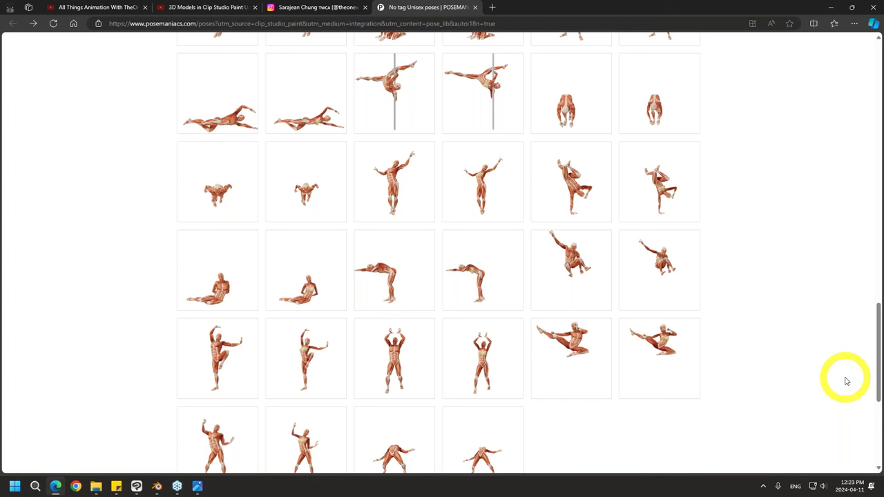
pyautogui.click(831, 9)
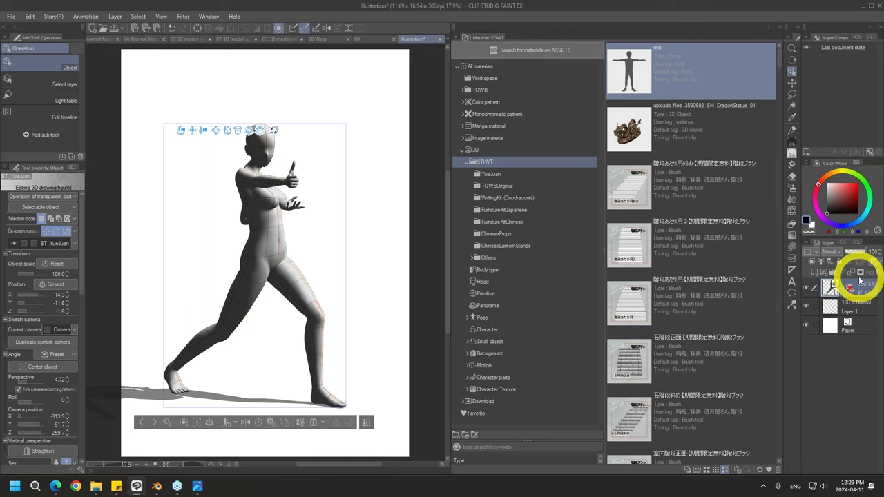
# Switch to Blender, showing the CalculusTest01 figure and its CalculusTest03M shape key
pyautogui.click(158, 486)
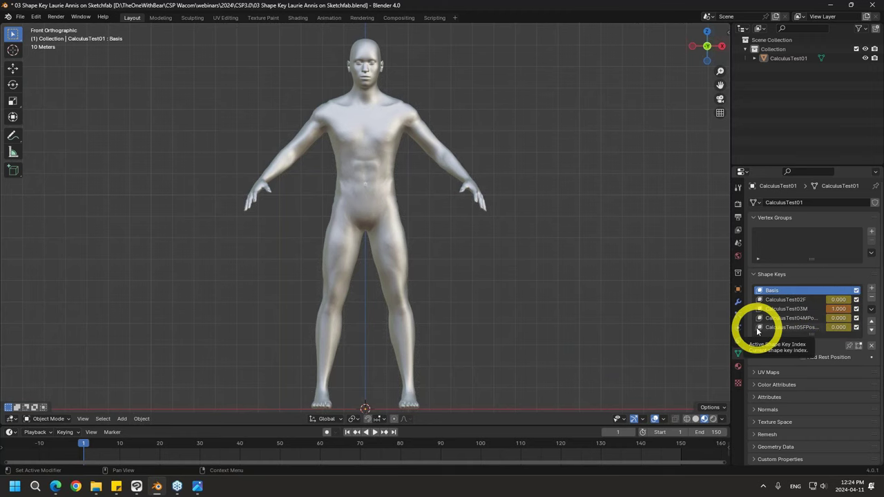
# Test the CalculusTest03M shape key slider on the body, then reset it
pyautogui.moveTo(831, 312)
pyautogui.mouseDown()
pyautogui.moveTo(795, 311)
pyautogui.moveTo(848, 316)
pyautogui.moveTo(835, 318)
pyautogui.mouseUp()
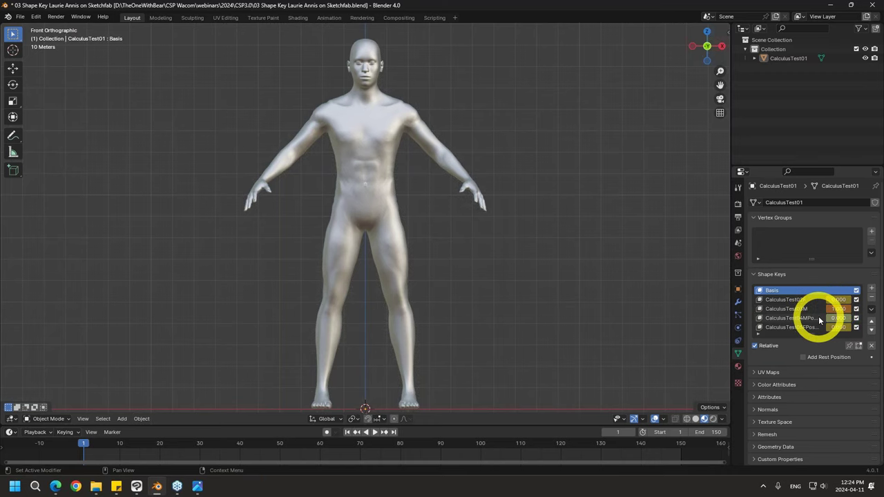
pyautogui.moveTo(834, 318); pyautogui.dragTo(755, 335)
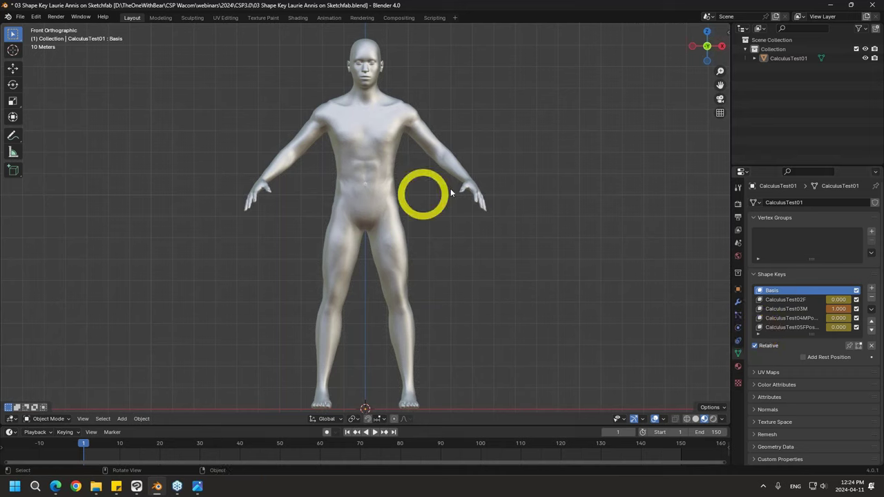
pyautogui.moveTo(839, 321); pyautogui.dragTo(803, 316)
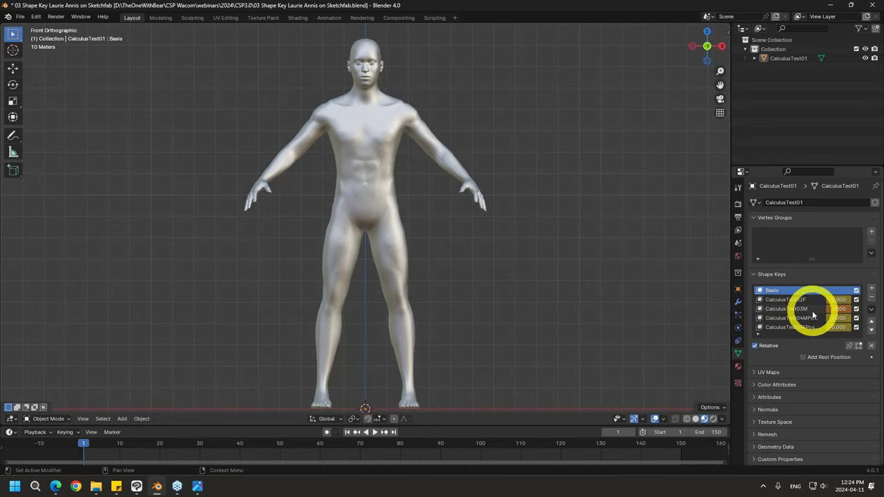
# Export the body as '03 Shape Key Laurie Annis on Sketchfab.fbx' into the CSP3.0 folder
pyautogui.click(20, 16)
pyautogui.moveTo(76, 156)
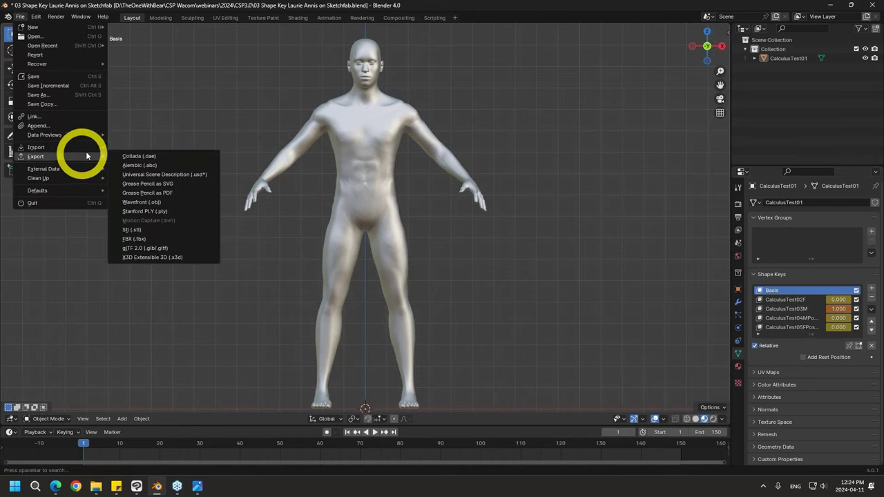
pyautogui.click(185, 238)
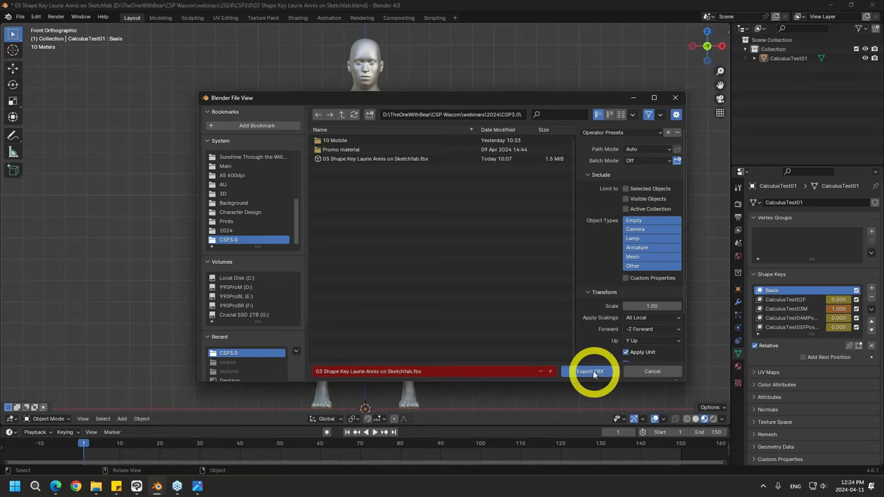
pyautogui.click(590, 371)
pyautogui.click(97, 483)
pyautogui.click(137, 487)
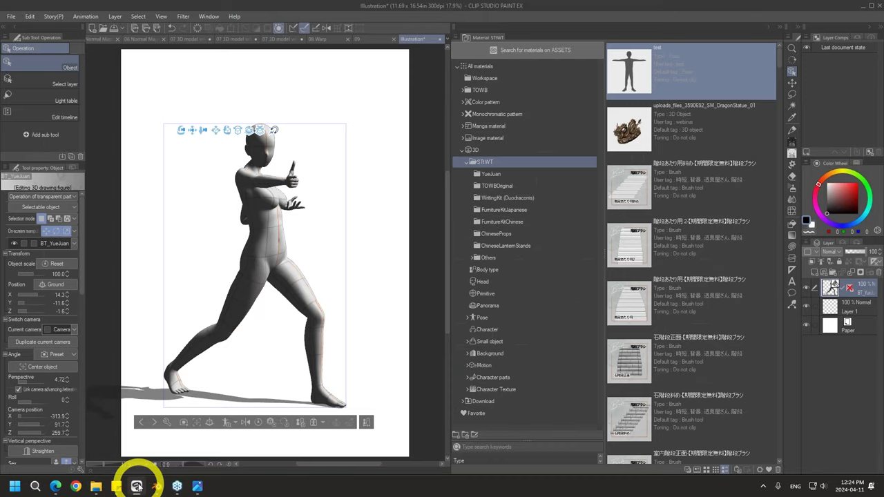
# Drag the exported FBX body from Explorer into the '03 Shape Key circular texts' document
pyautogui.click(781, 29)
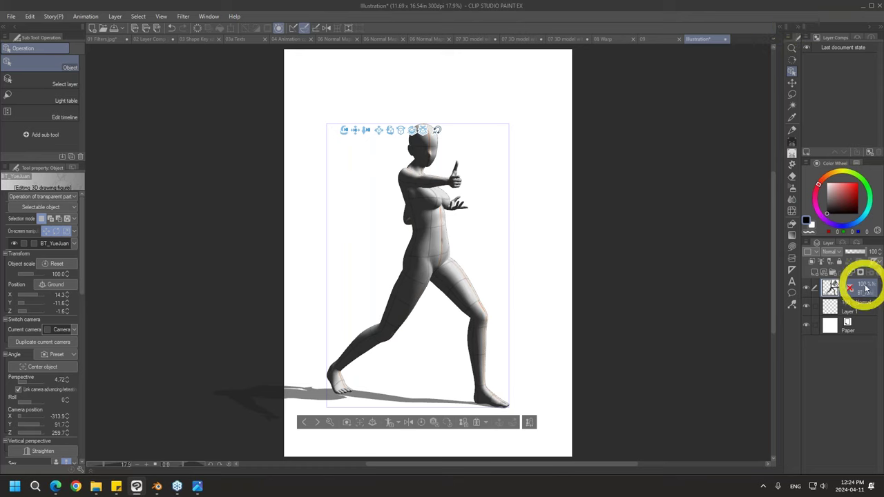
pyautogui.click(199, 40)
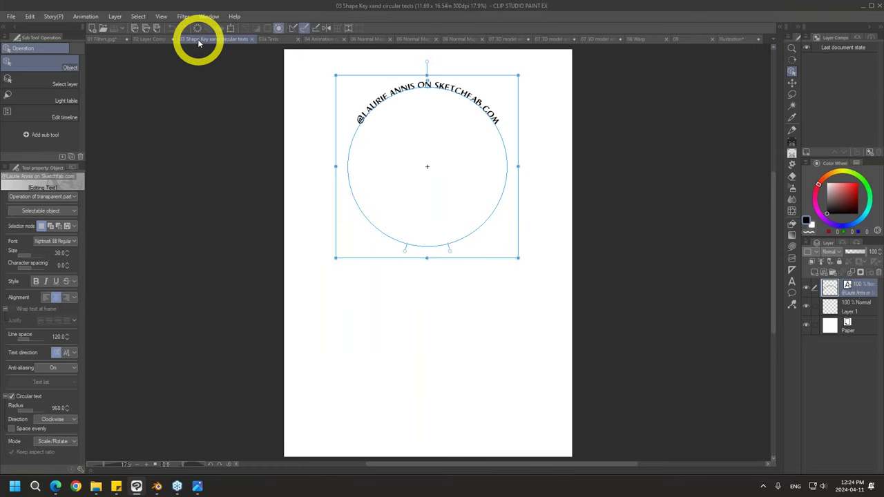
pyautogui.moveTo(97, 489)
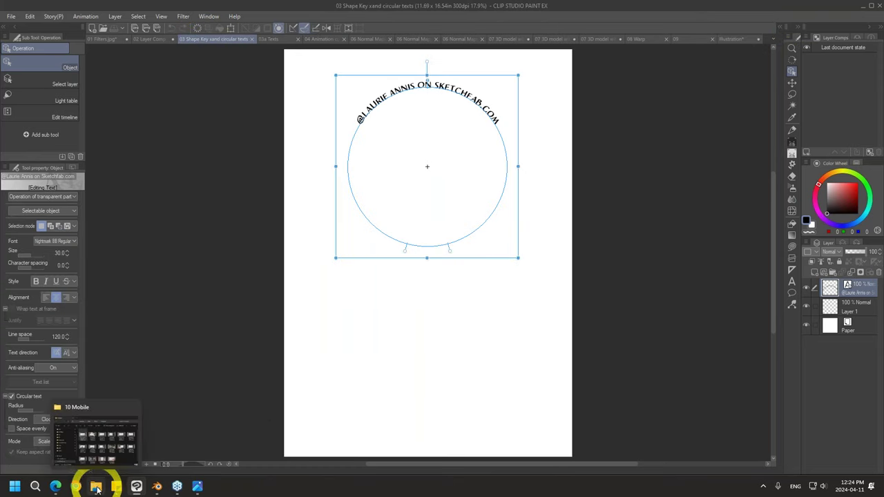
pyautogui.click(97, 489)
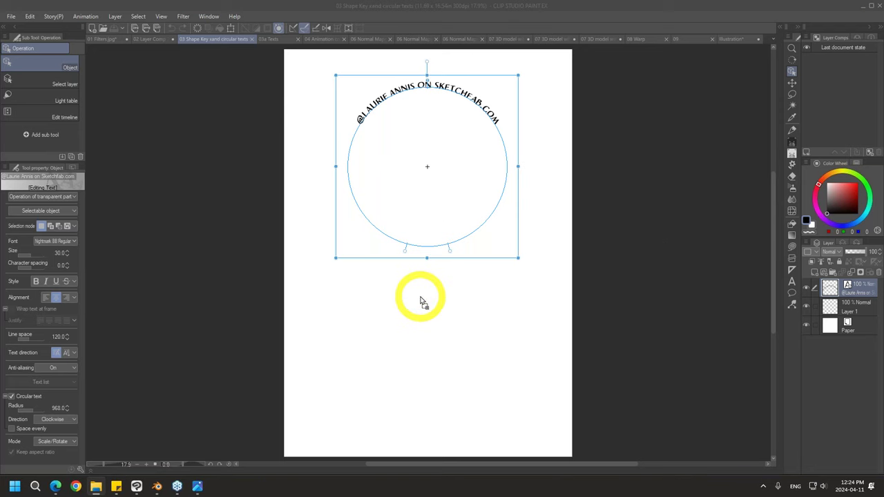
pyautogui.moveTo(710, 20); pyautogui.dragTo(622, 89)
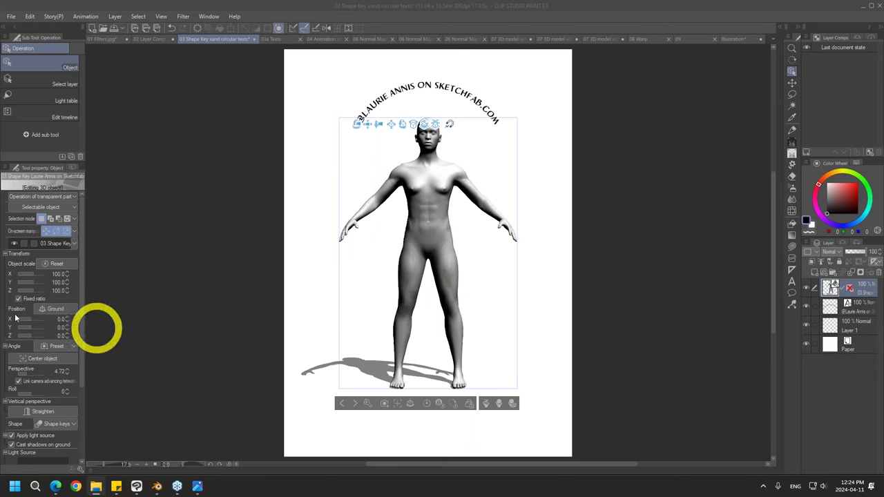
pyautogui.click(80, 469)
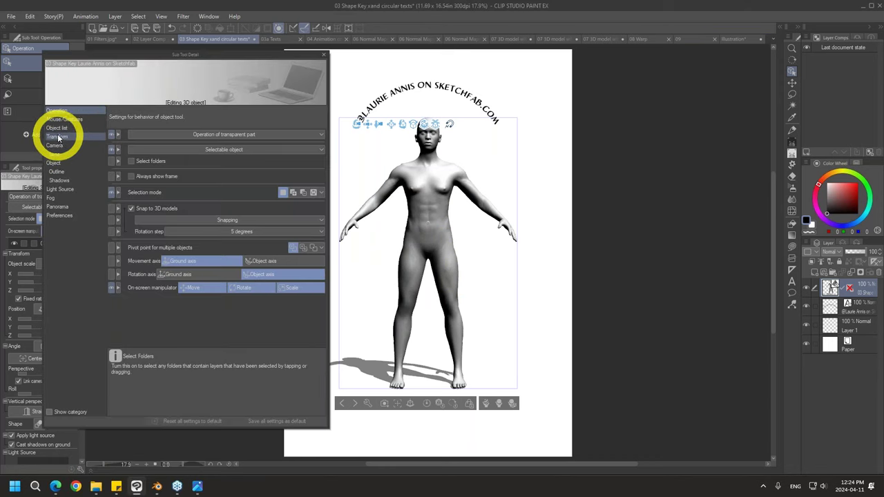
# In Sub Tool Detail's Shape keys, set CalculusTest03M to 100 to make the figure muscular
pyautogui.click(58, 136)
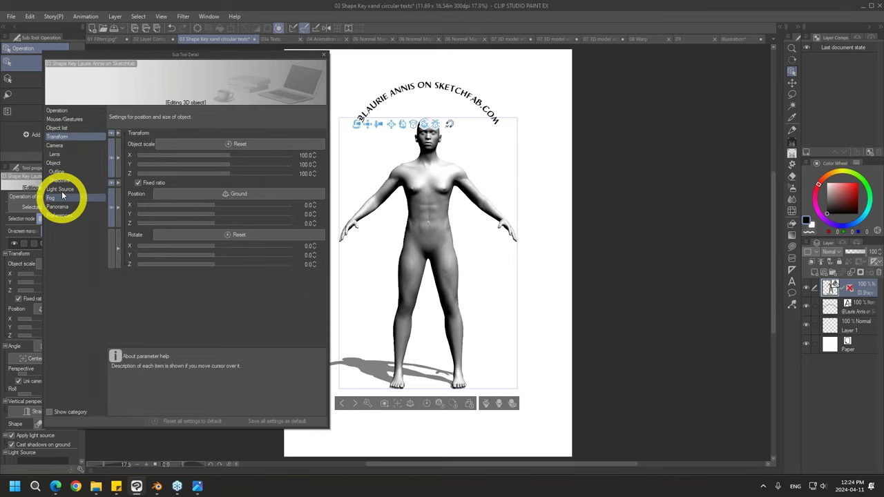
pyautogui.click(62, 129)
pyautogui.click(64, 121)
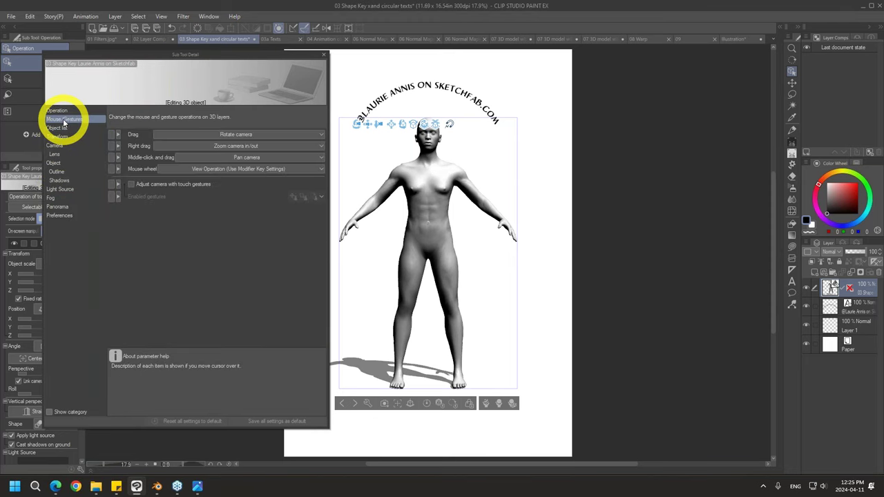
pyautogui.click(60, 165)
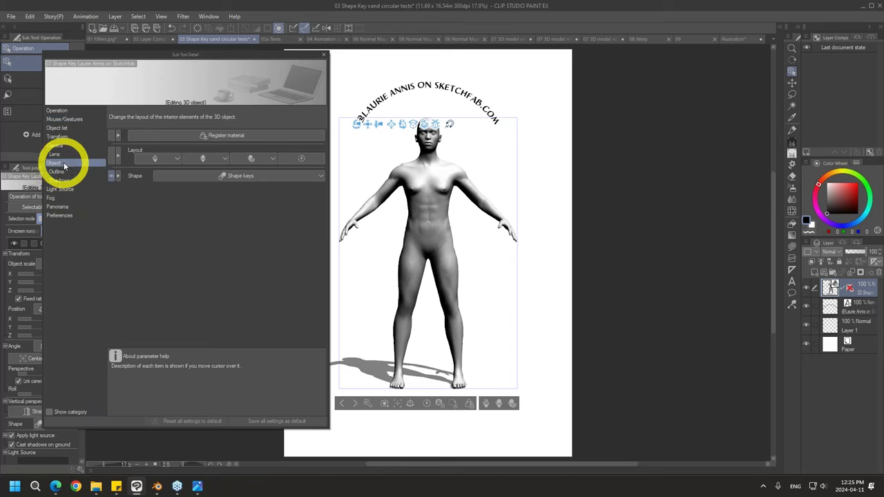
pyautogui.click(284, 178)
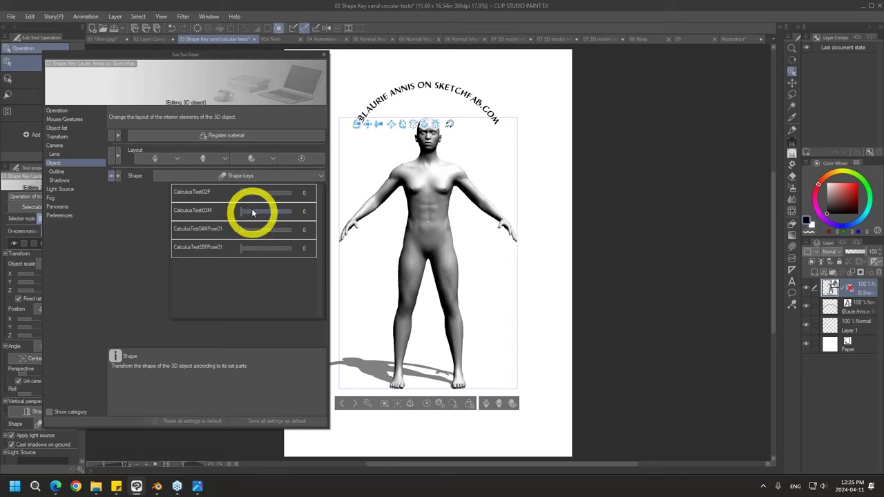
pyautogui.moveTo(244, 212); pyautogui.dragTo(221, 223)
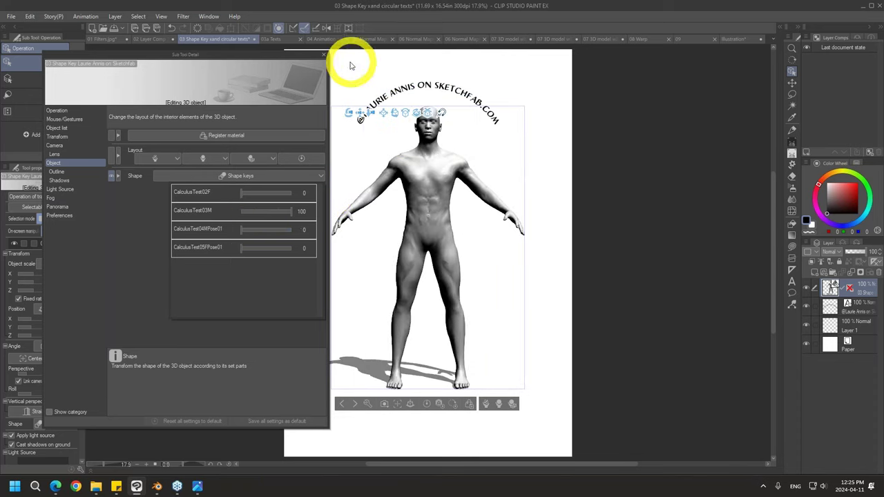
pyautogui.click(850, 328)
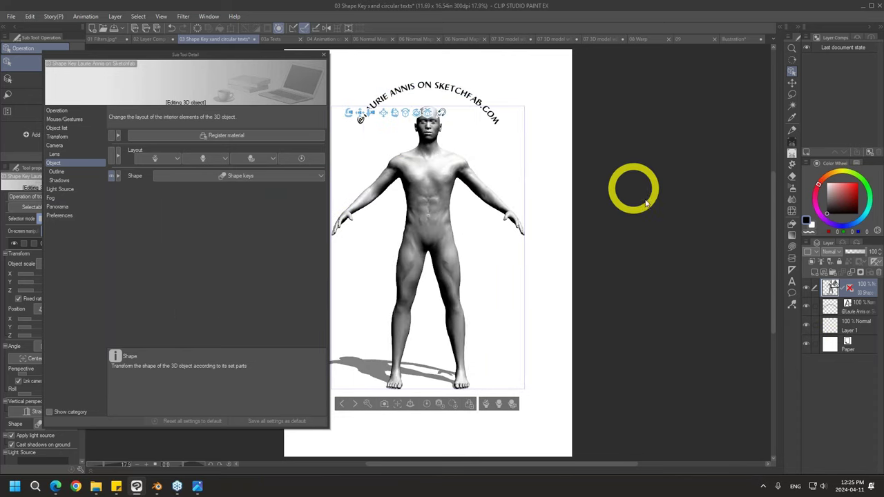
pyautogui.click(860, 326)
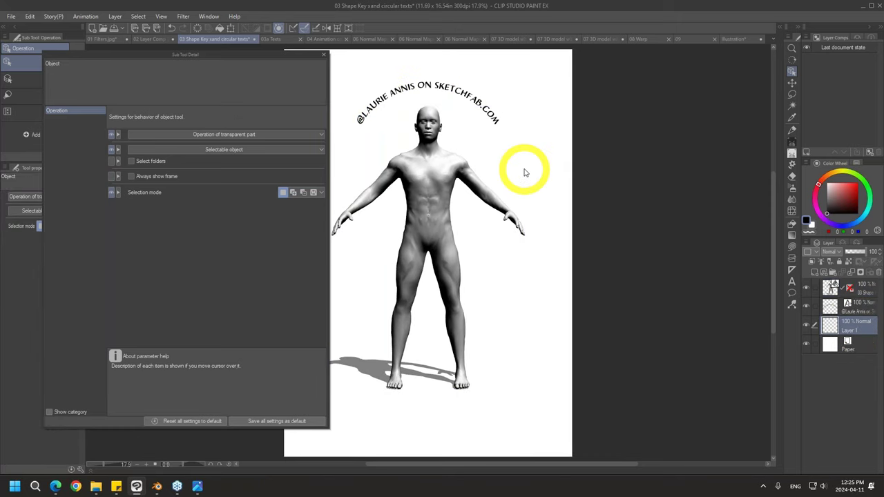
pyautogui.click(323, 57)
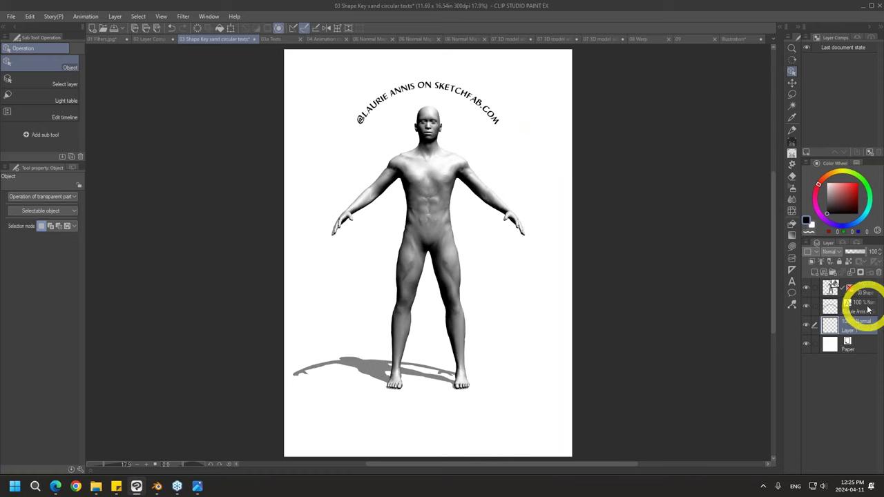
# With Layer 1 selected, create an empty radius-100 circular text frame on a new Text 1 layer
pyautogui.press('t')
pyautogui.click(491, 117)
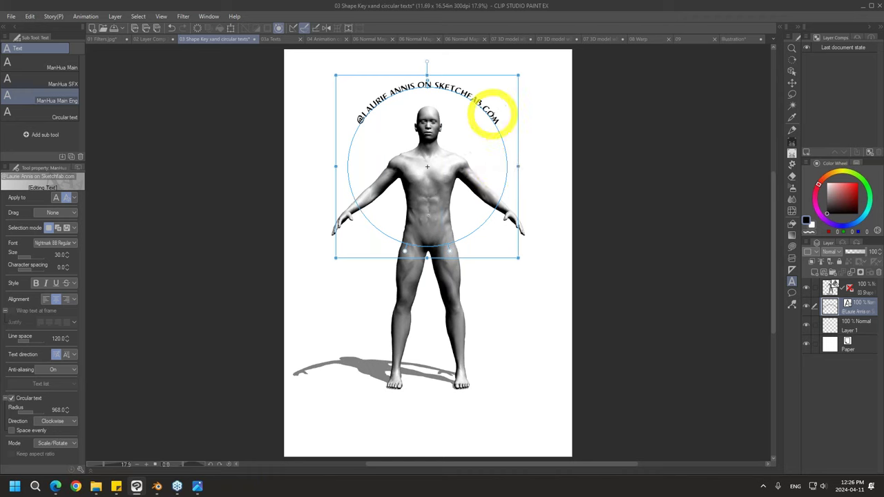
pyautogui.click(491, 114)
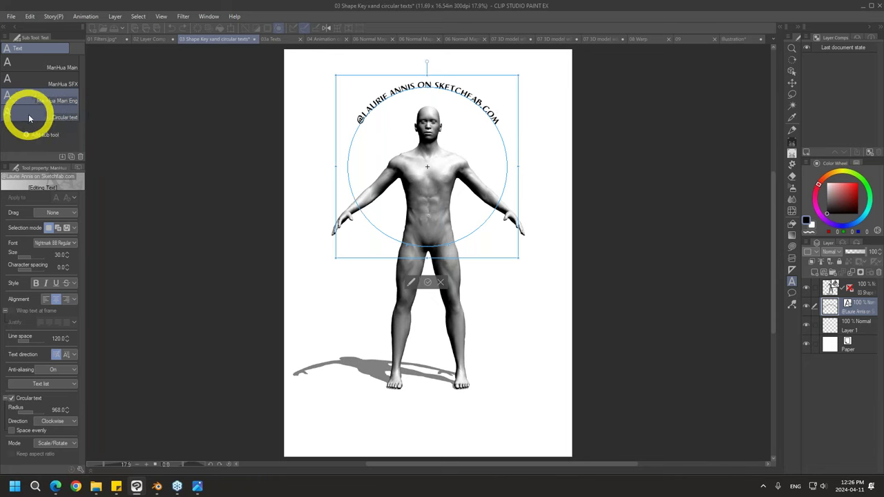
pyautogui.click(67, 119)
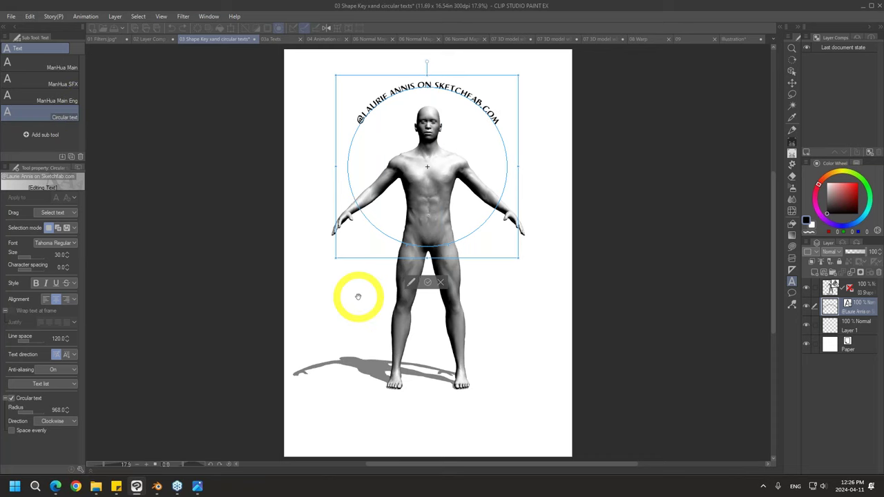
pyautogui.click(442, 280)
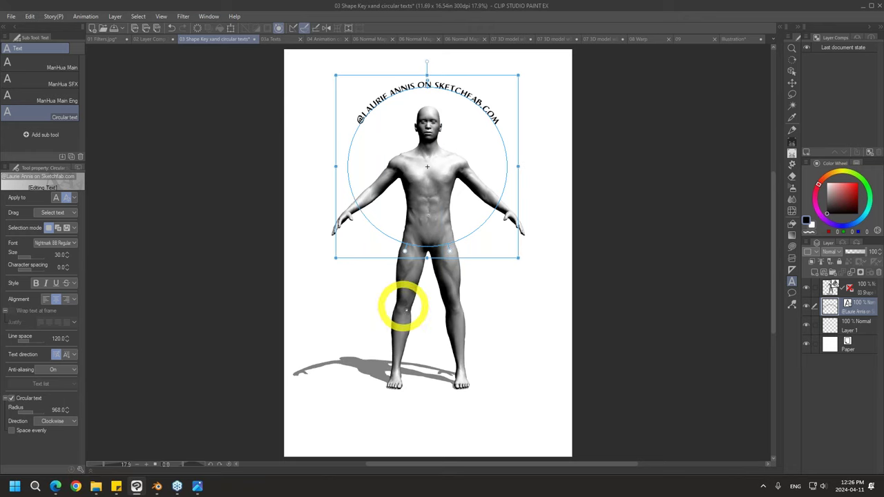
pyautogui.click(853, 324)
pyautogui.click(353, 280)
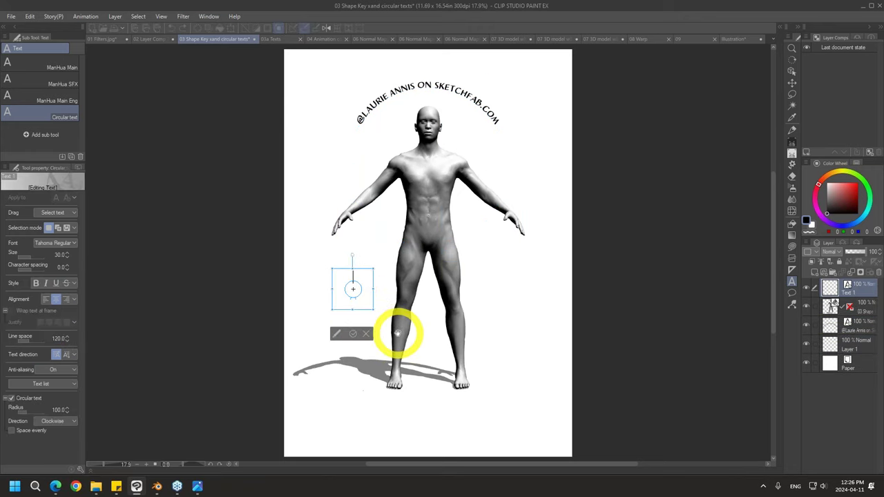
# Enlarge the circle to radius 1105 so 'you type whatever' arcs across the figure's hips
pyautogui.moveTo(376, 306); pyautogui.dragTo(493, 221)
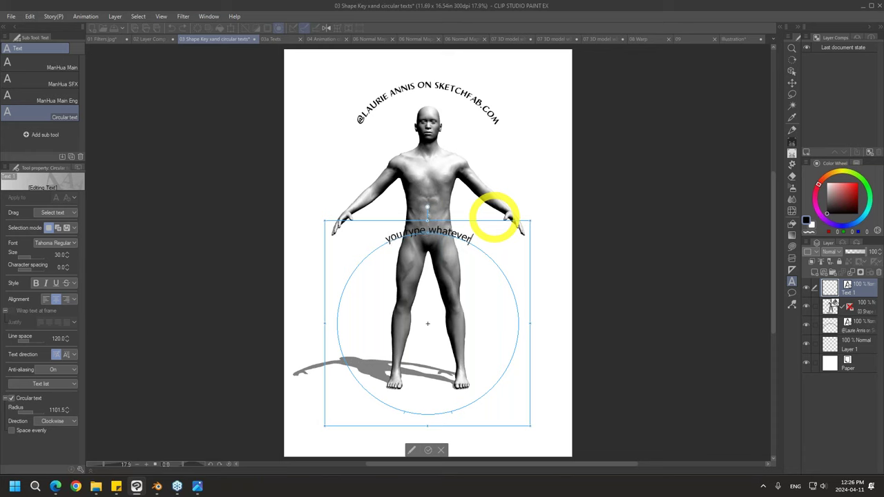
pyautogui.moveTo(529, 424); pyautogui.dragTo(525, 406)
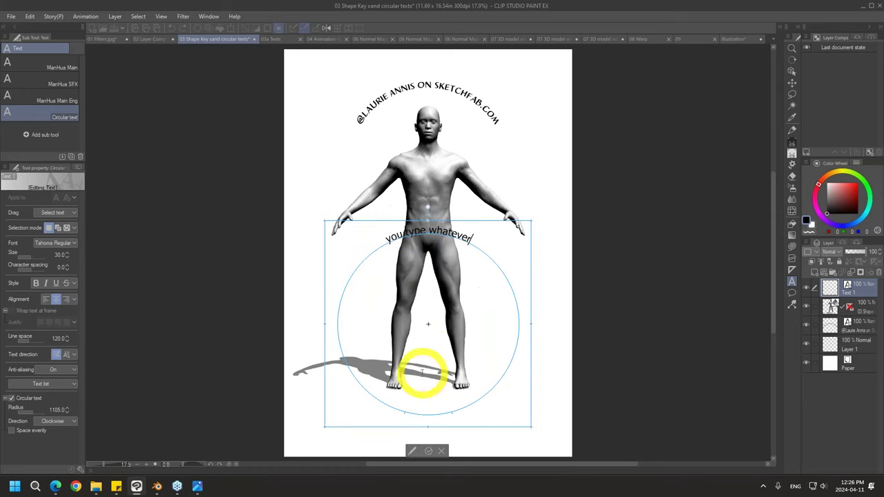
pyautogui.click(792, 71)
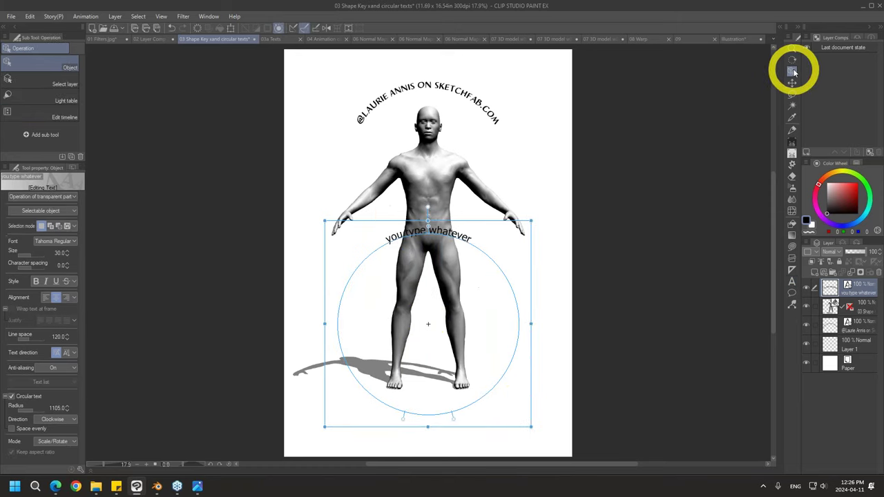
# Slide the text around its circle, keep Clockwise direction, and turn on Space evenly
pyautogui.moveTo(457, 418); pyautogui.dragTo(312, 367)
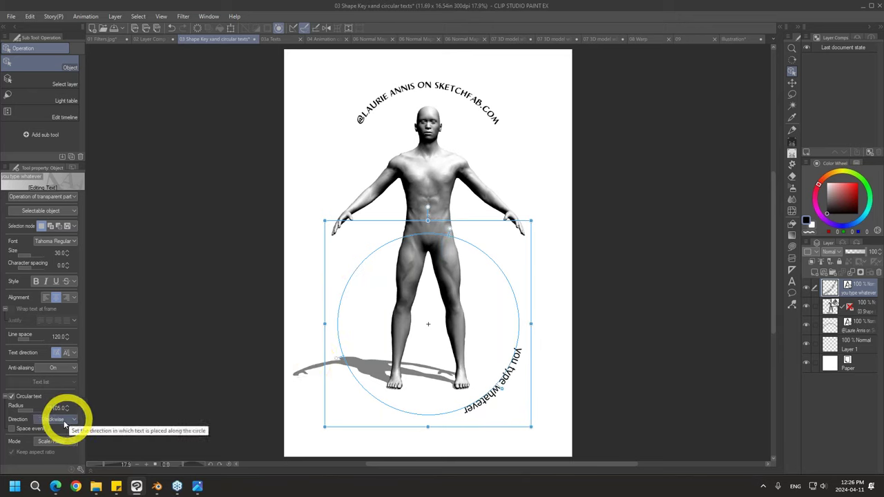
pyautogui.click(70, 422)
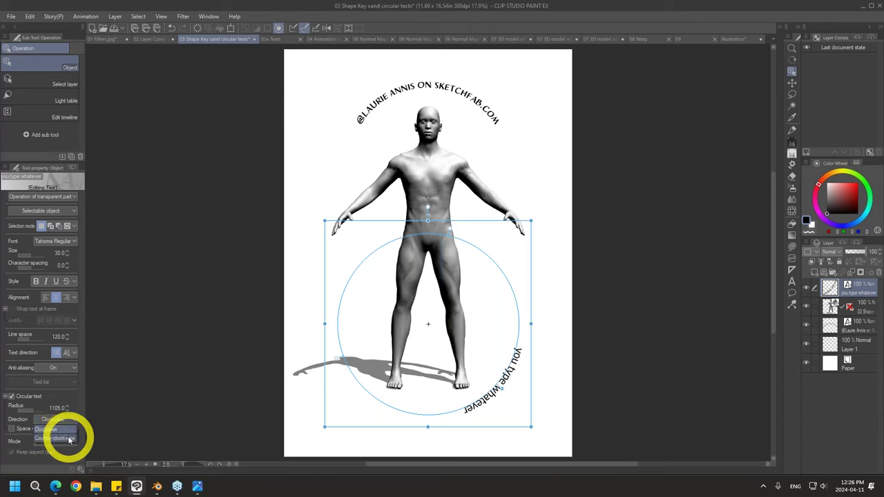
pyautogui.click(69, 432)
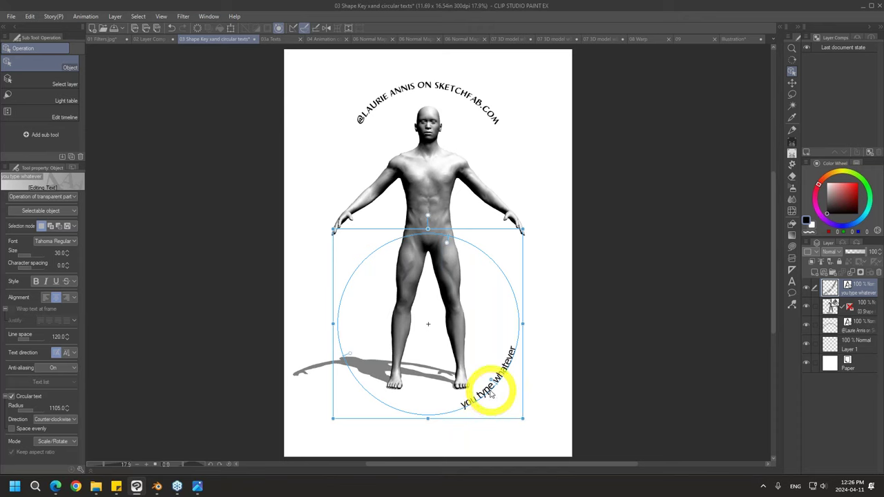
pyautogui.click(70, 421)
pyautogui.click(69, 427)
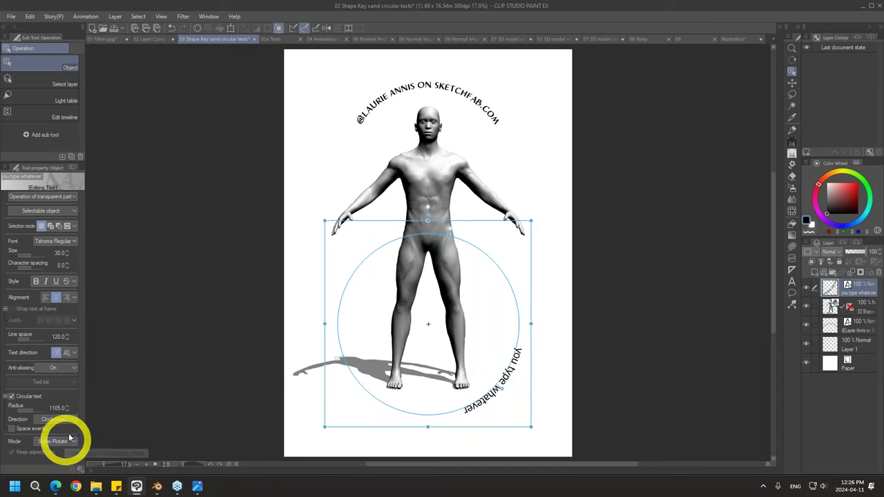
pyautogui.click(27, 428)
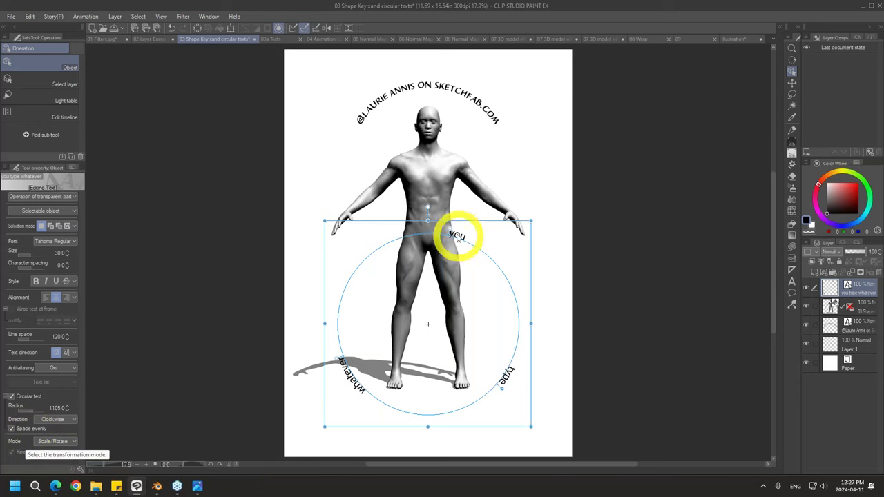
# Resize the text circle to a radius of 785
pyautogui.moveTo(532, 425); pyautogui.dragTo(399, 295)
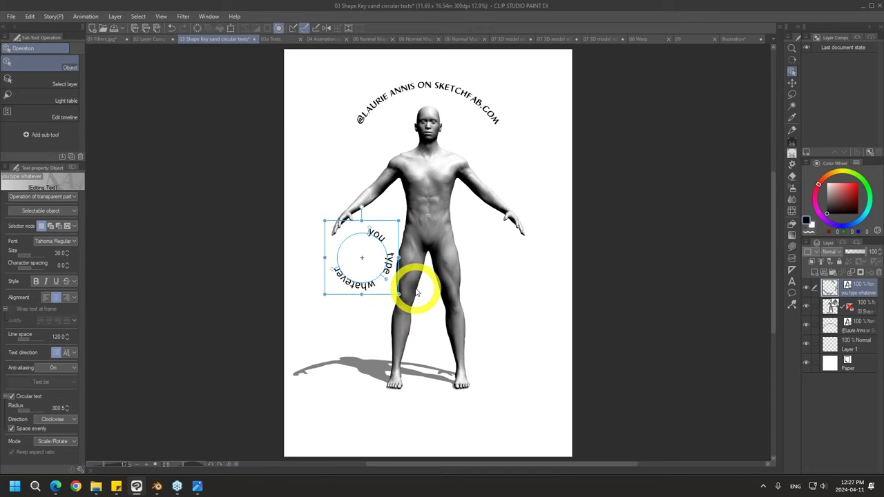
pyautogui.moveTo(400, 295); pyautogui.dragTo(477, 376)
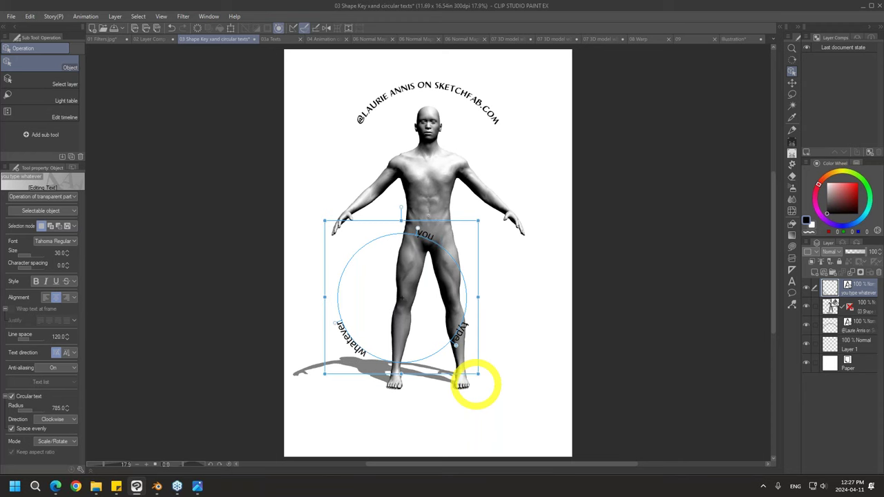
pyautogui.click(278, 39)
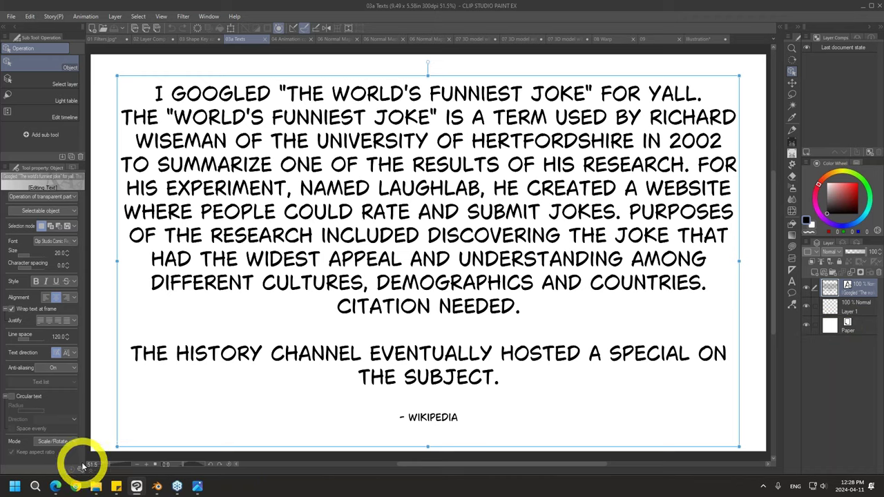
pyautogui.click(69, 241)
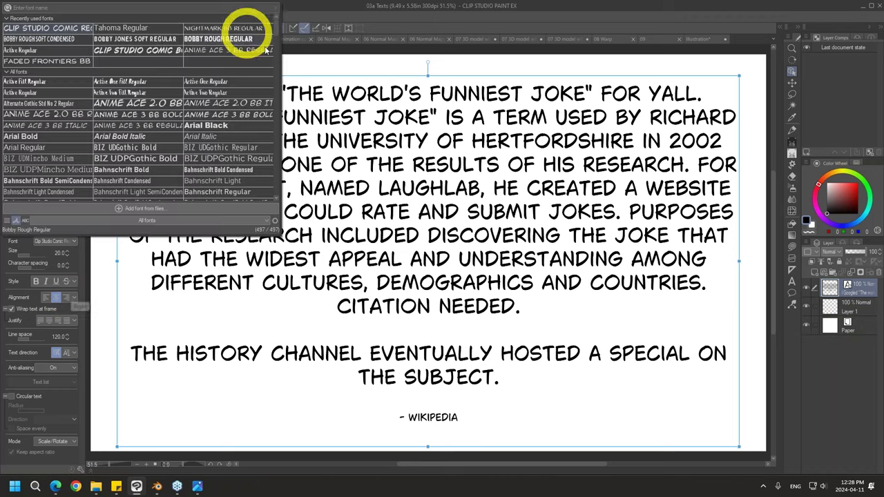
pyautogui.scroll(-5, 276, 26)
pyautogui.scroll(5, 276, 26)
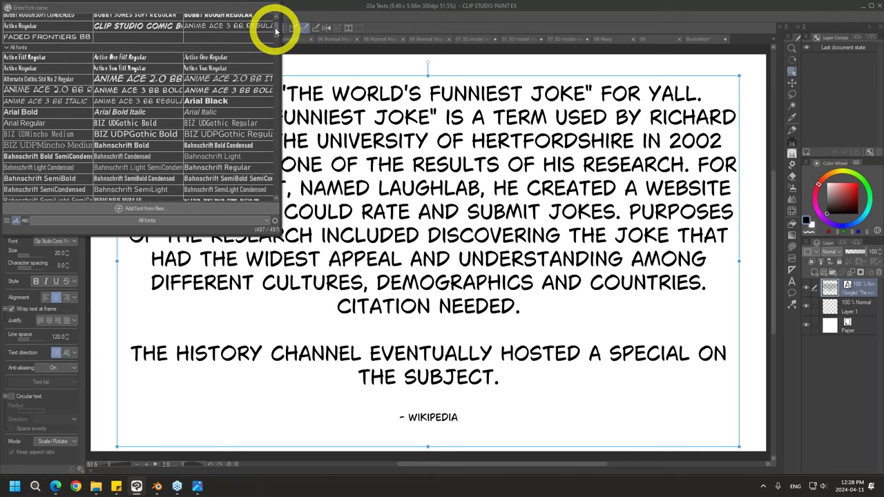
pyautogui.scroll(-5, 276, 27)
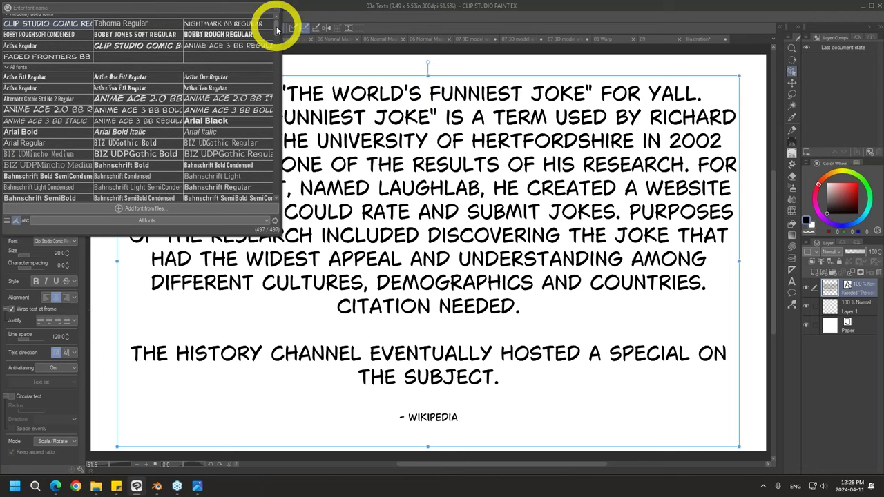
pyautogui.scroll(5, 277, 23)
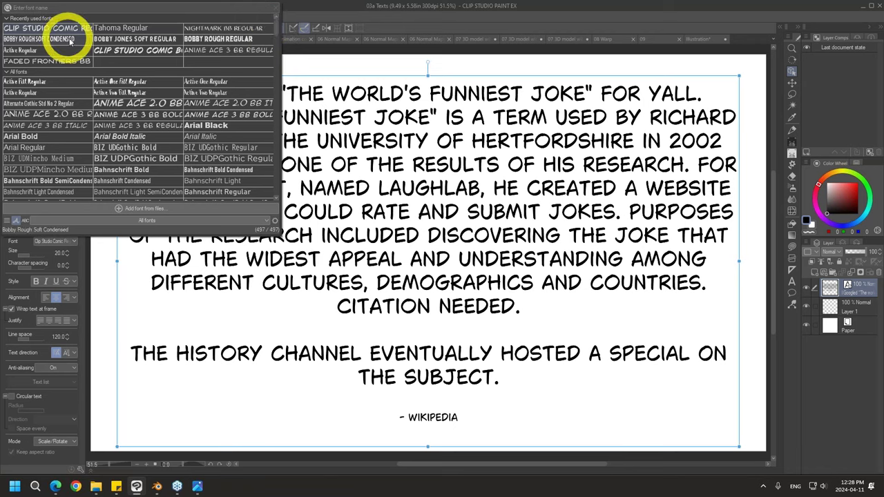
pyautogui.click(79, 12)
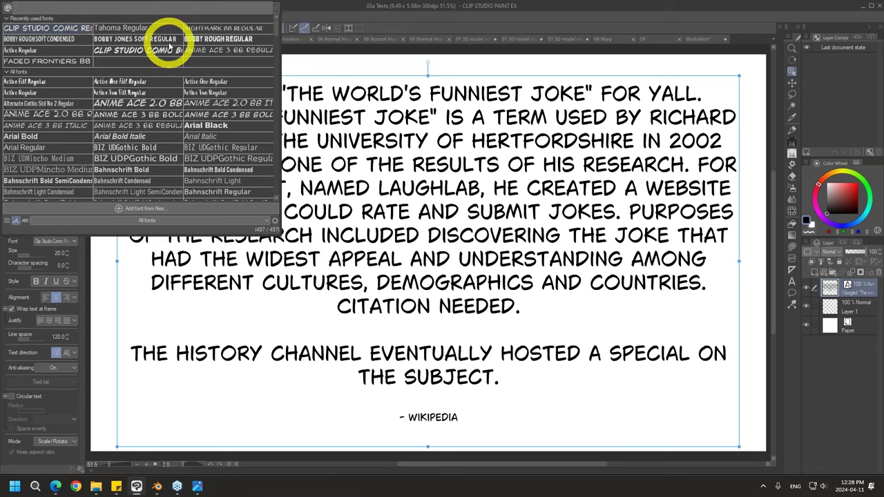
pyautogui.write('clip stu')
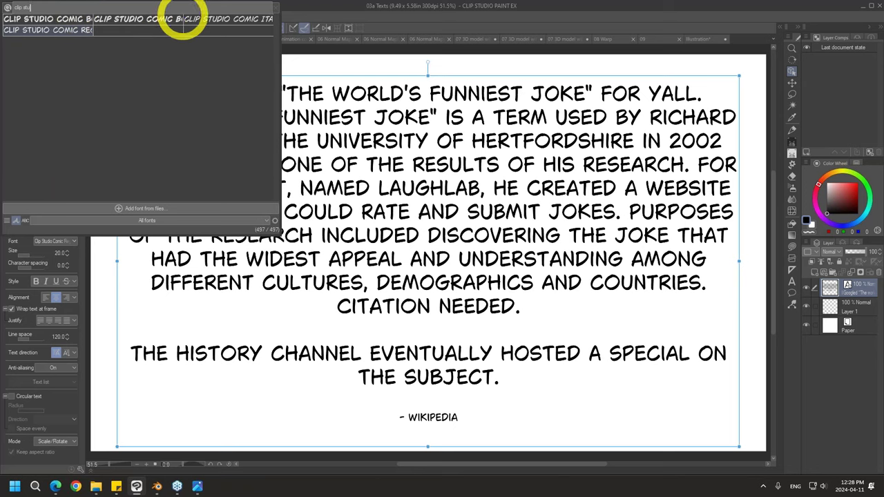
pyautogui.press('BackSpace')
pyautogui.press('BackSpace')
pyautogui.press('BackSpace')
pyautogui.press('BackSpace')
pyautogui.press('BackSpace')
pyautogui.press('BackSpace')
pyautogui.press('BackSpace')
pyautogui.press('BackSpace')
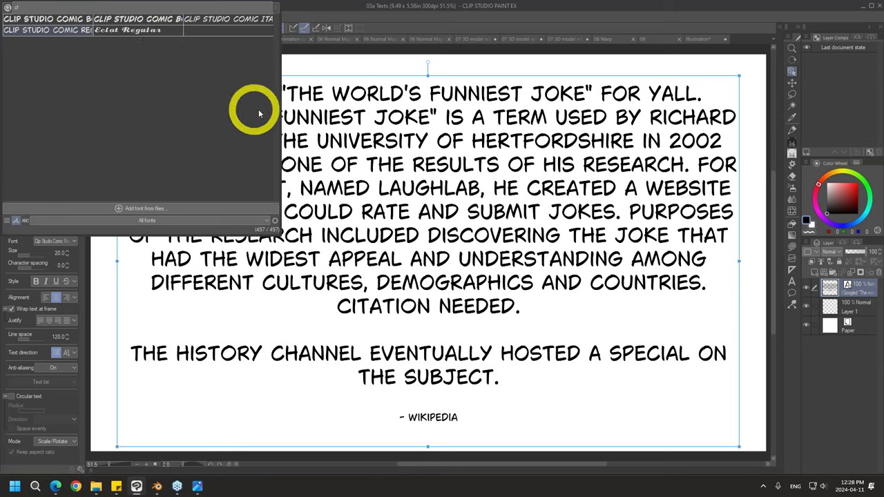
pyautogui.moveTo(275, 27)
pyautogui.mouseDown()
pyautogui.moveTo(272, 191)
pyautogui.moveTo(272, 19)
pyautogui.mouseUp()
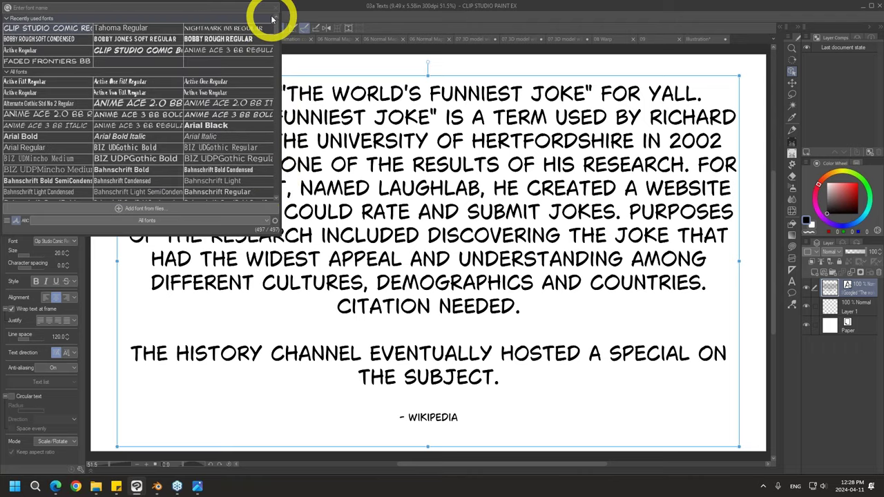
pyautogui.click(178, 220)
pyautogui.click(176, 237)
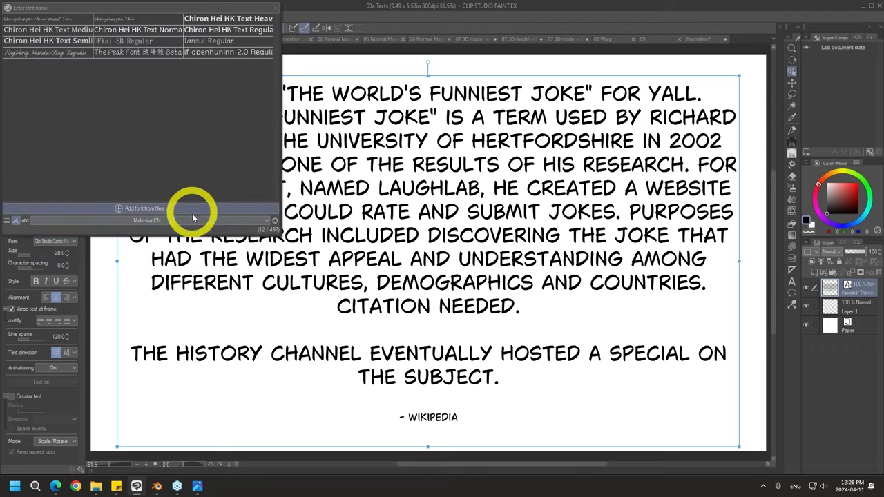
pyautogui.click(193, 221)
pyautogui.click(192, 245)
pyautogui.click(197, 220)
pyautogui.click(199, 266)
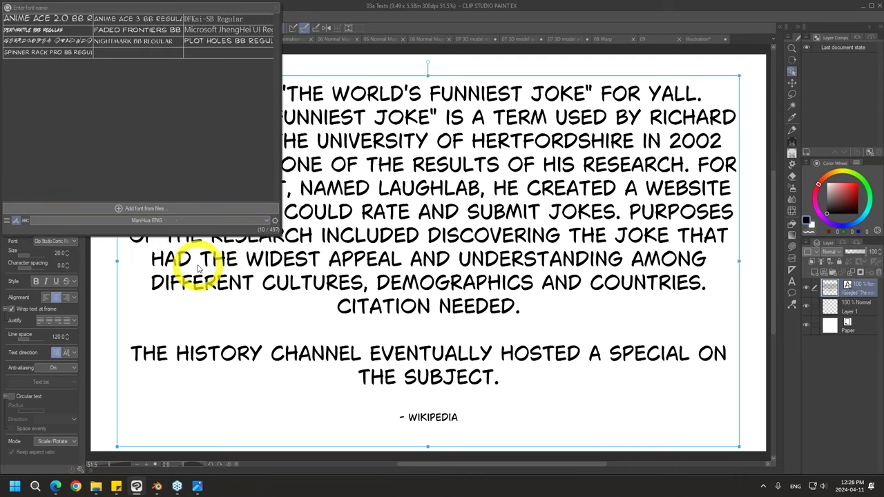
pyautogui.scroll(-3, 200, 199)
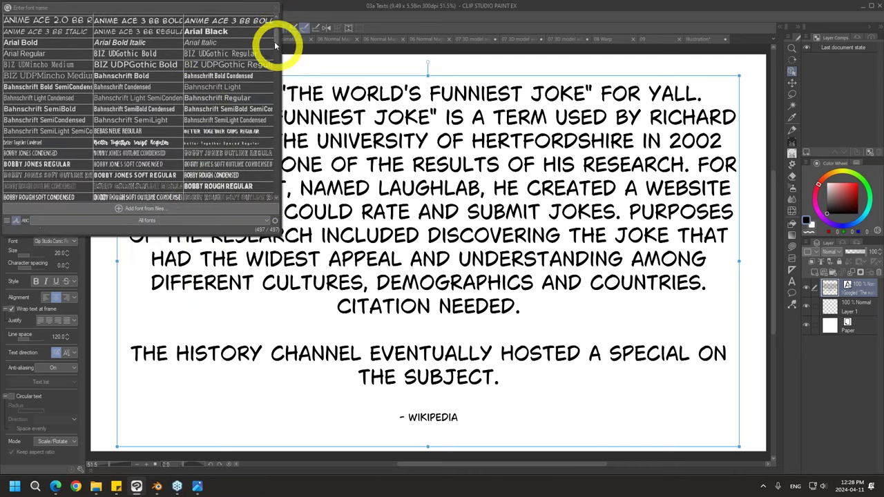
pyautogui.moveTo(274, 39); pyautogui.dragTo(274, 20)
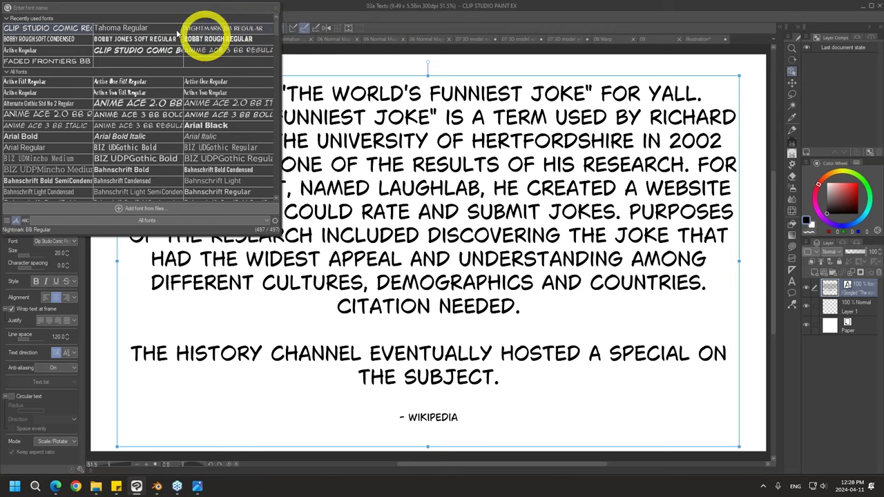
pyautogui.click(138, 7)
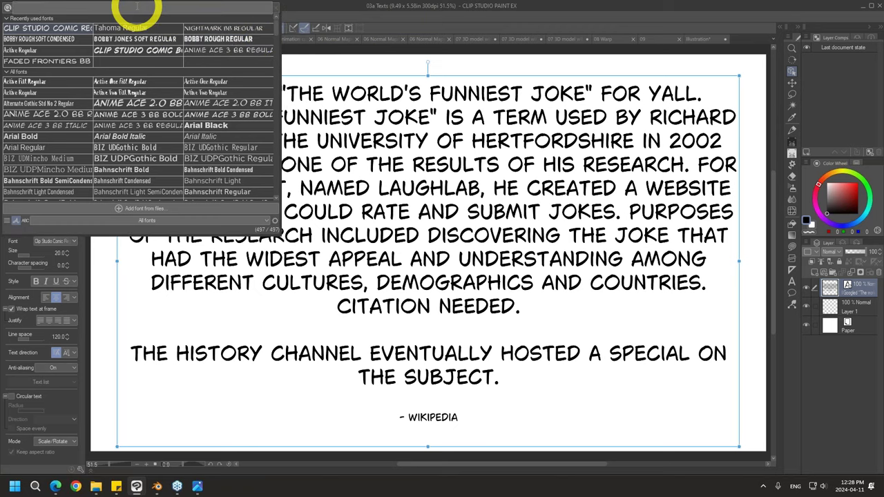
pyautogui.write('clip')
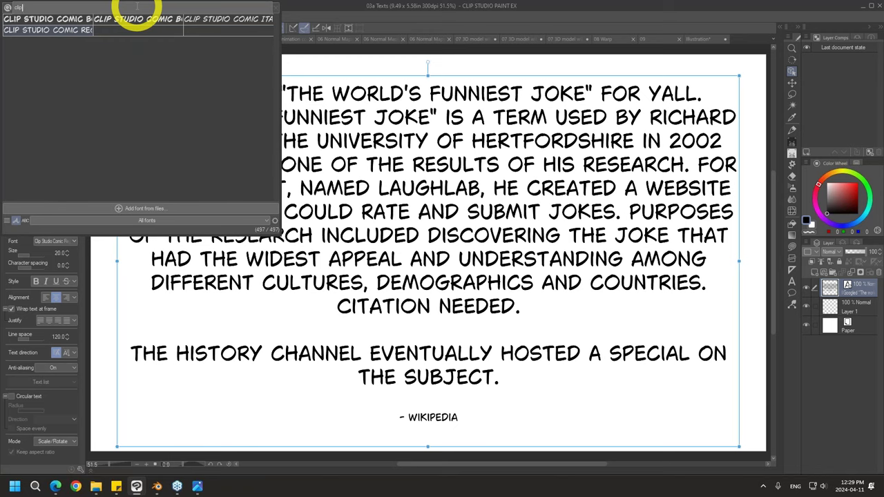
pyautogui.click(519, 18)
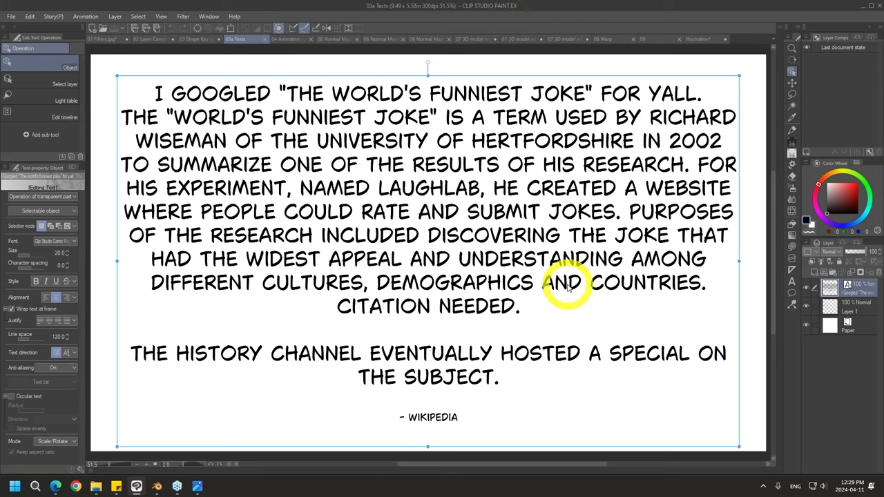
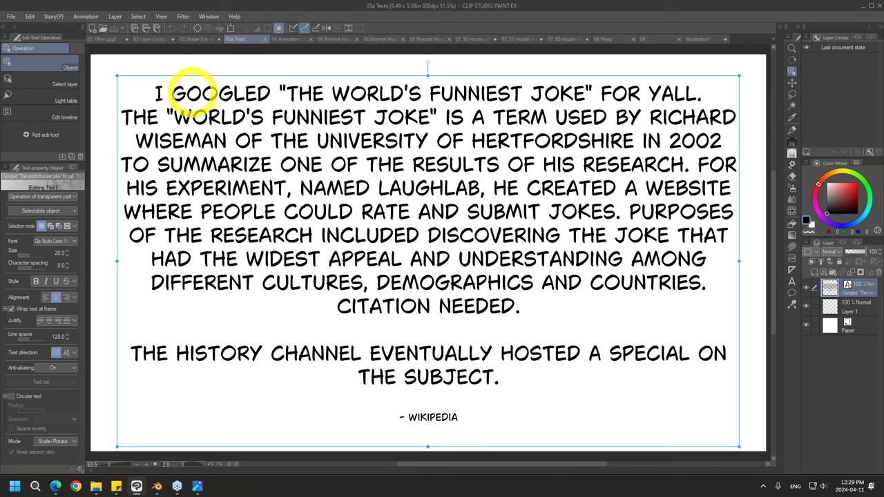
# Zoom in and pan across the word GOOGLED, then zoom out to see the whole text block
pyautogui.press('/')
pyautogui.moveTo(192, 87); pyautogui.dragTo(300, 221)
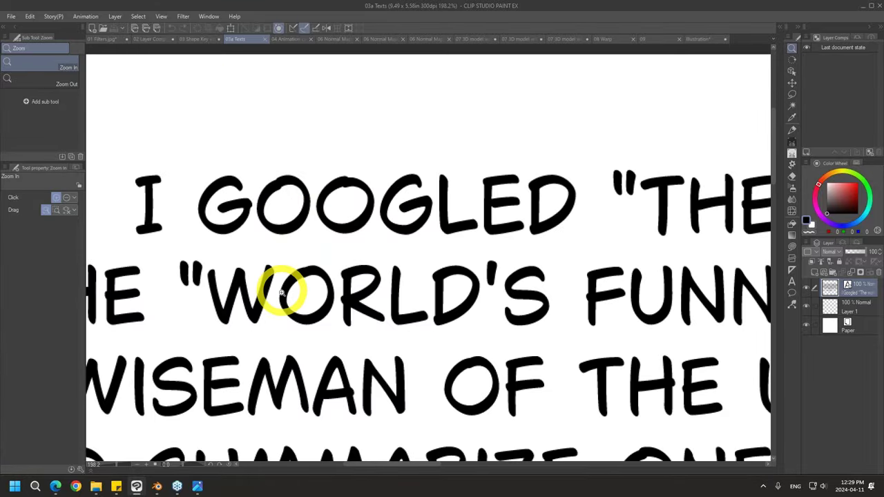
pyautogui.hscroll(10, 537, 316)
pyautogui.scroll(1, 548, 363)
pyautogui.moveTo(549, 363); pyautogui.dragTo(684, 307)
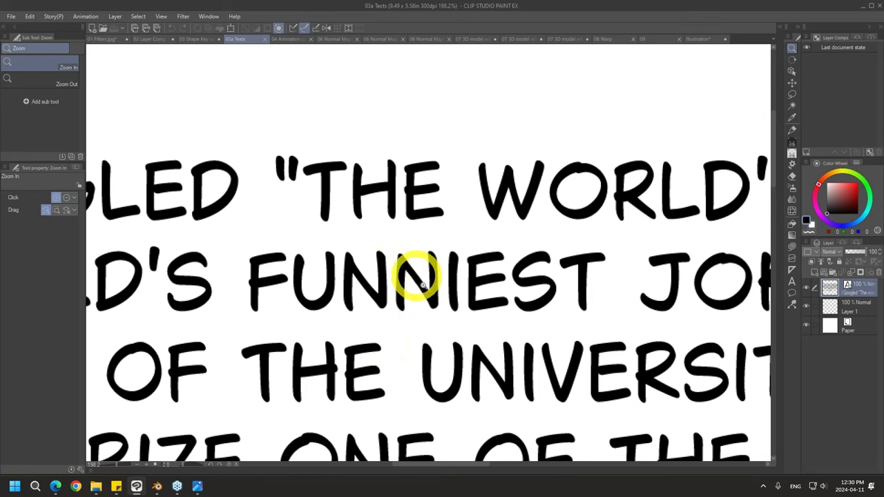
pyautogui.scroll(-6, 532, 352)
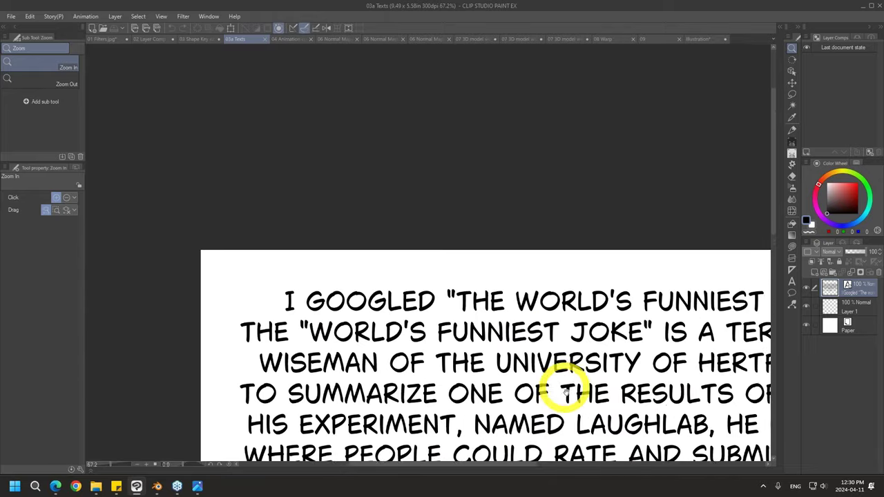
pyautogui.scroll(-4, 523, 313)
pyautogui.hscroll(4, 523, 313)
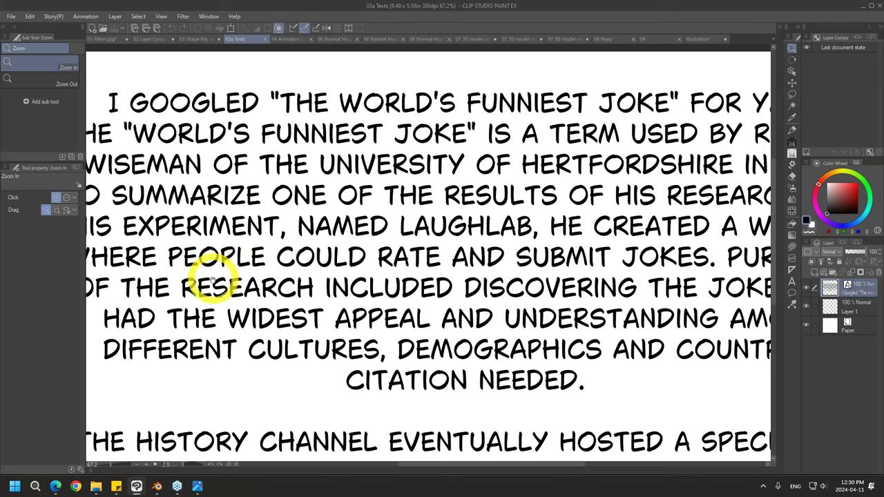
pyautogui.moveTo(237, 233); pyautogui.dragTo(312, 277)
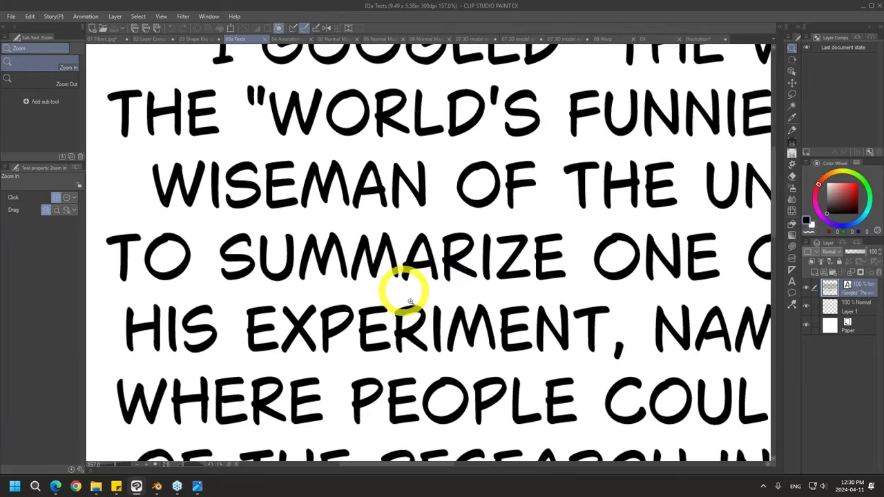
pyautogui.moveTo(619, 304); pyautogui.dragTo(550, 273)
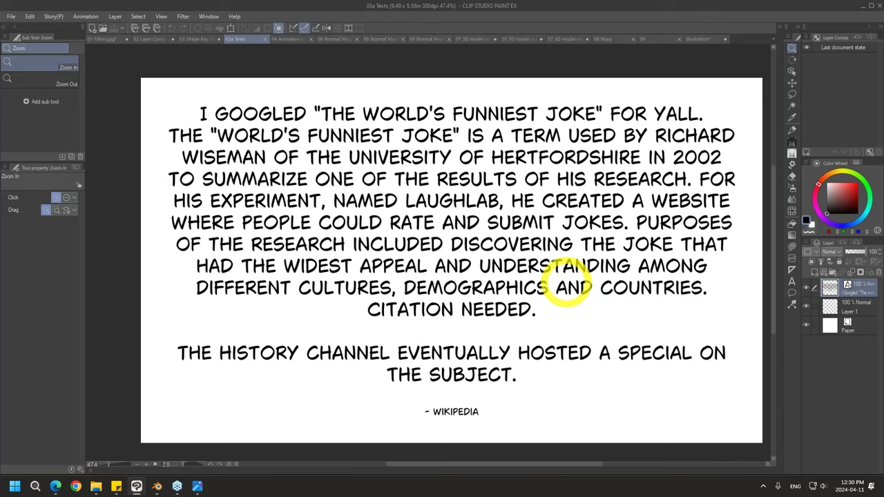
# Show the 04 Animation copy paste document with its timeline and play the animation once
pyautogui.click(296, 39)
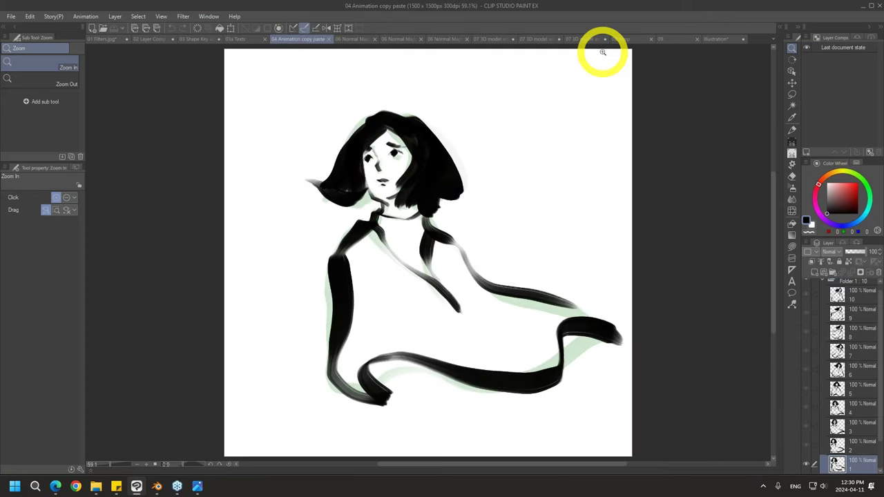
pyautogui.click(90, 474)
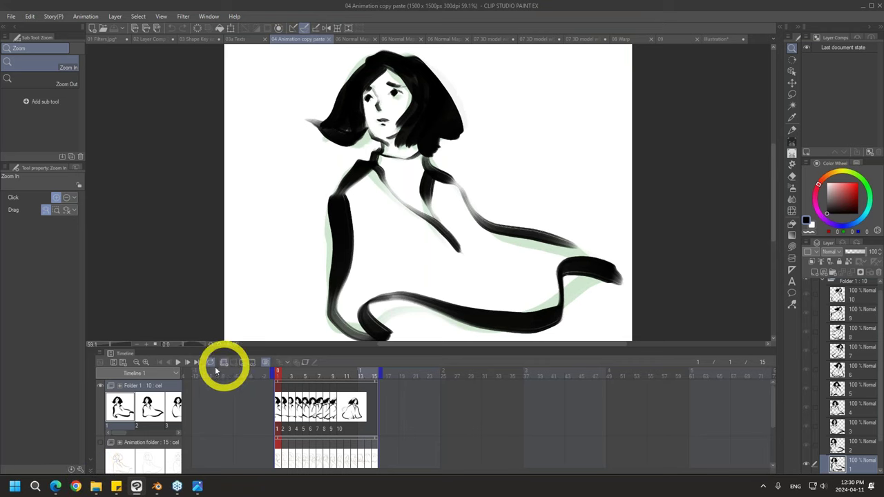
pyautogui.click(178, 363)
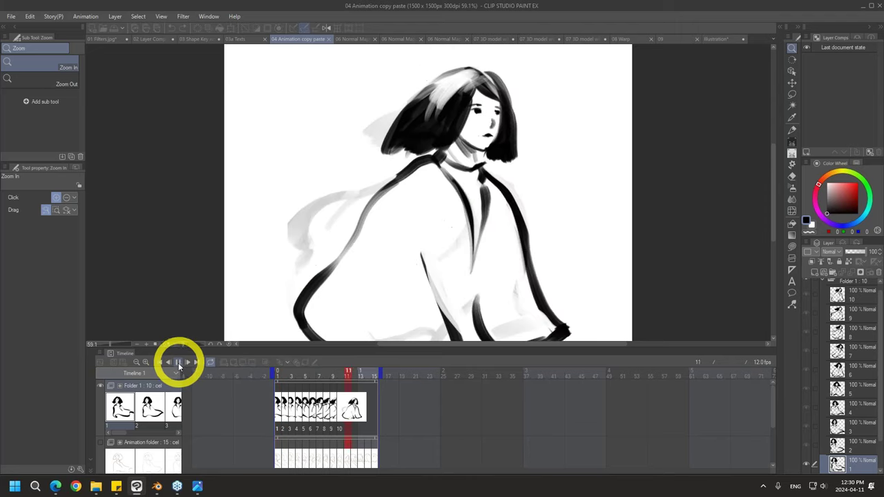
pyautogui.click(179, 364)
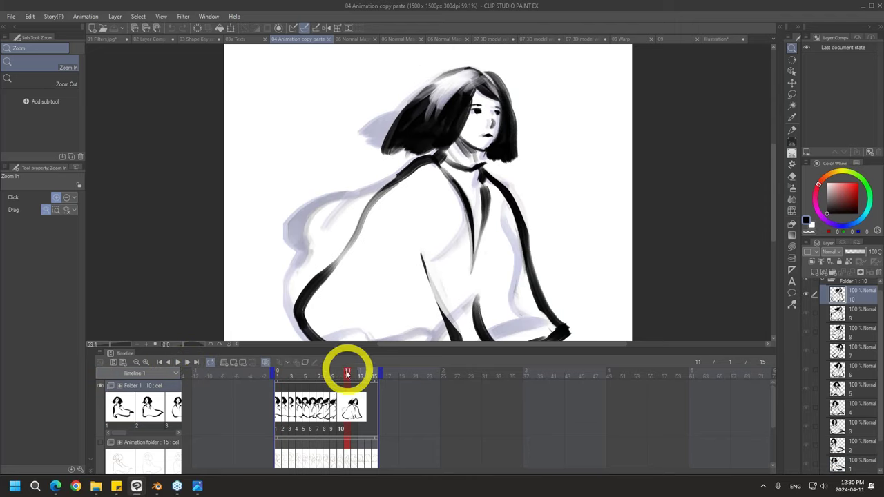
# Scrub the playhead from frame 1 through frame 10 to frame 11
pyautogui.moveTo(341, 369); pyautogui.dragTo(246, 408)
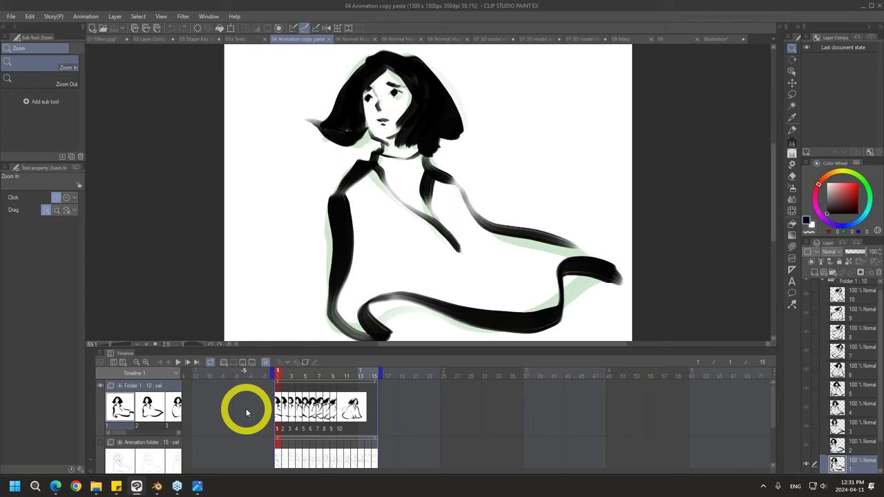
pyautogui.moveTo(280, 373); pyautogui.dragTo(249, 385)
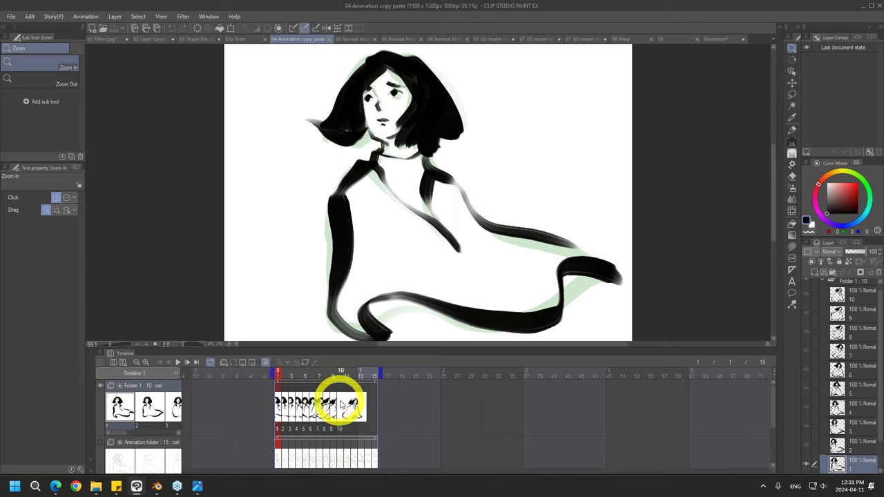
pyautogui.click(340, 376)
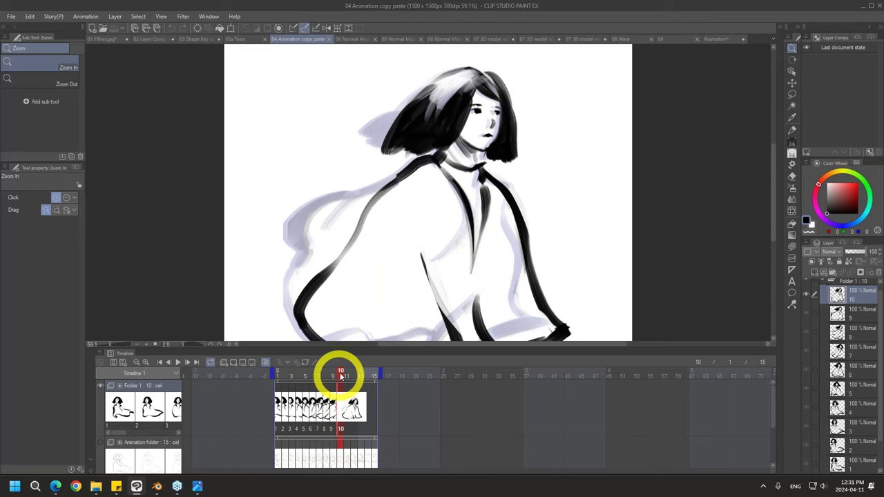
pyautogui.click(346, 372)
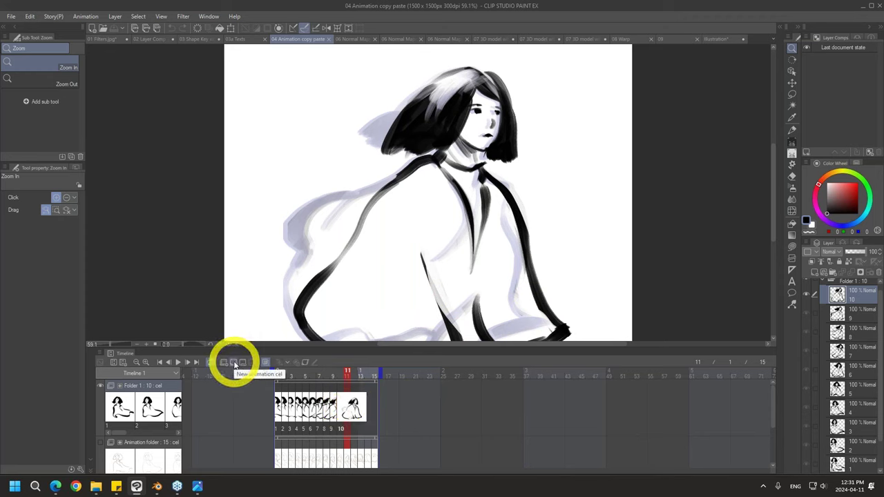
# Copy all of frame 10's drawing and paste it onto a new animation cel at frame 11
pyautogui.click(341, 371)
pyautogui.hotkey('ctrl', 'a')
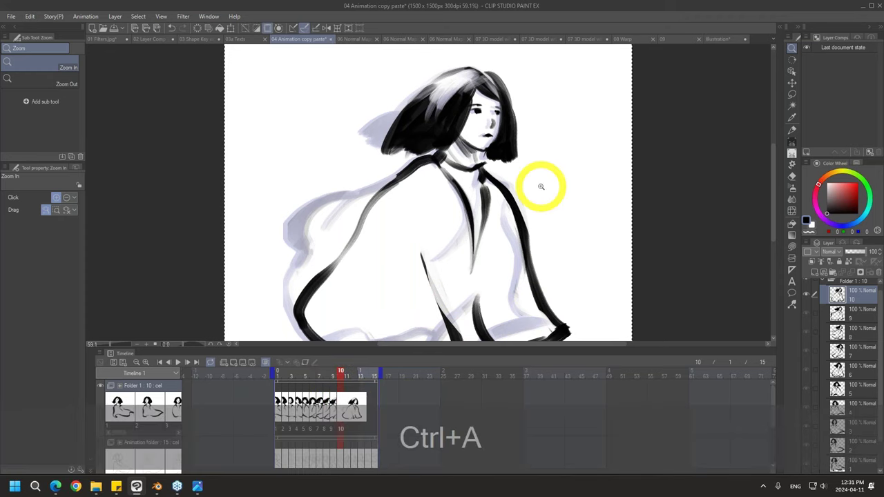
pyautogui.hotkey('ctrl', 'c')
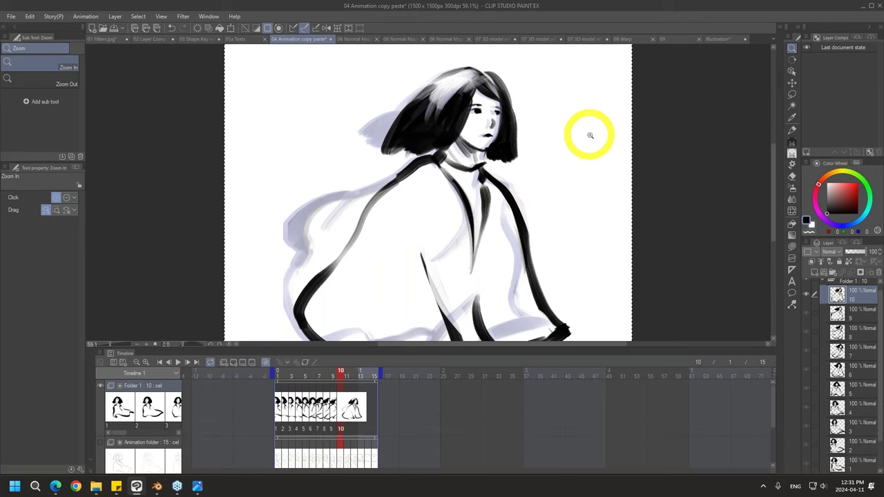
pyautogui.click(350, 406)
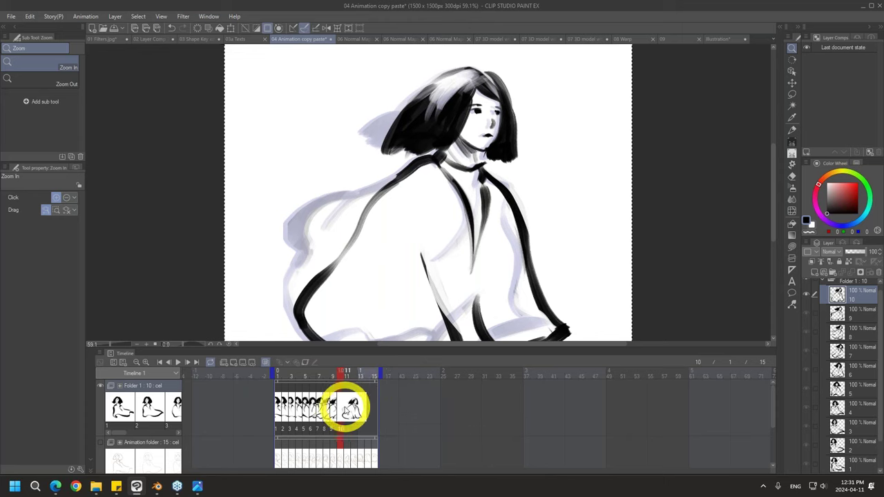
pyautogui.click(348, 374)
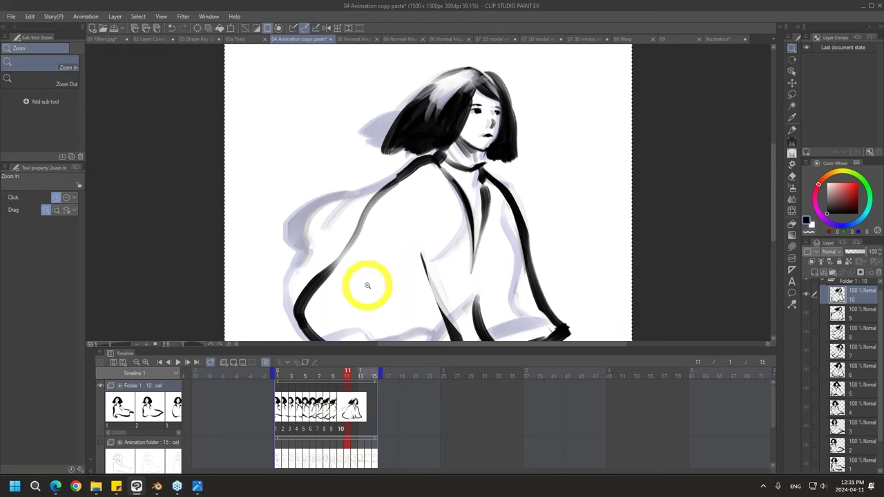
pyautogui.click(235, 363)
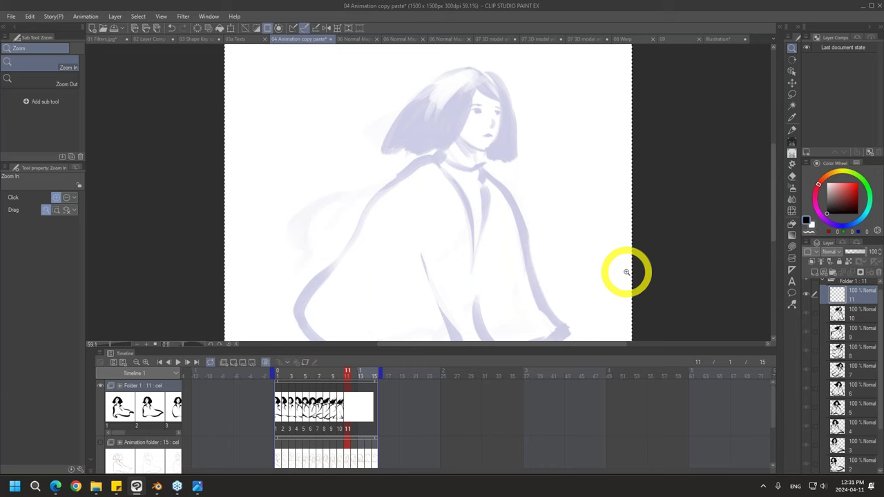
pyautogui.hotkey('ctrl', 'v')
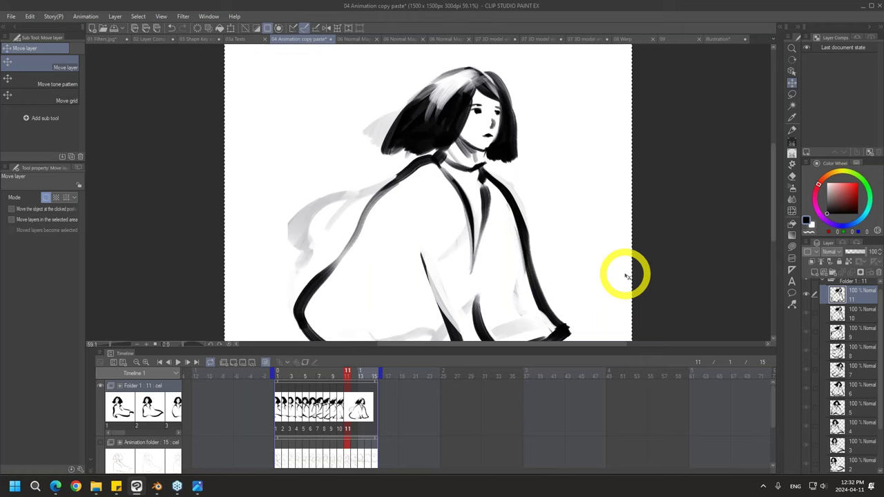
# Compare frame 10 with the new frame 11, then switch to the web browser
pyautogui.click(339, 373)
pyautogui.click(347, 373)
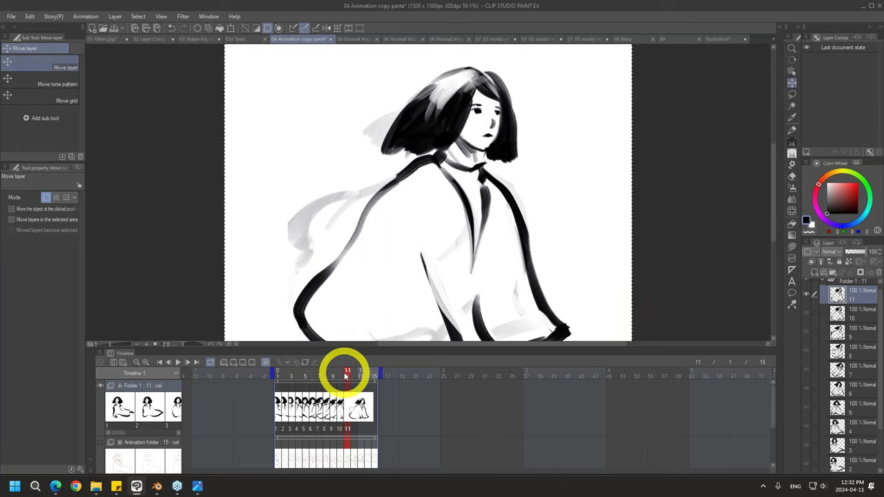
pyautogui.click(57, 487)
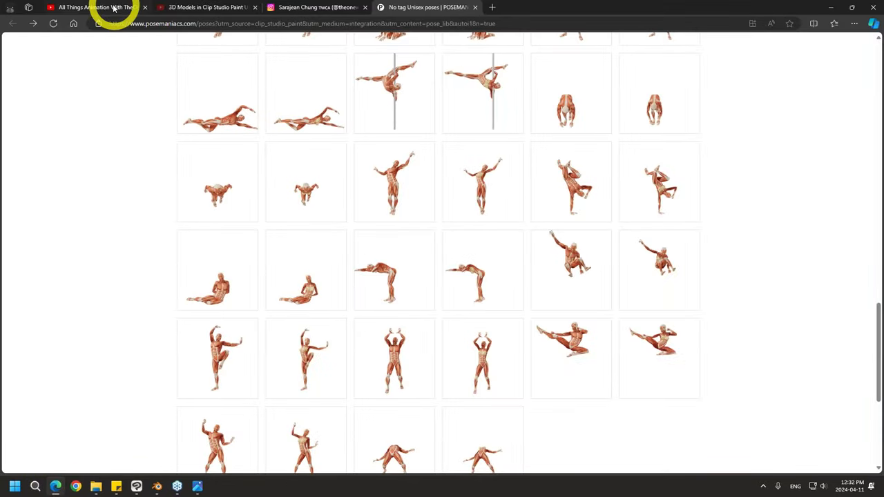
pyautogui.click(110, 8)
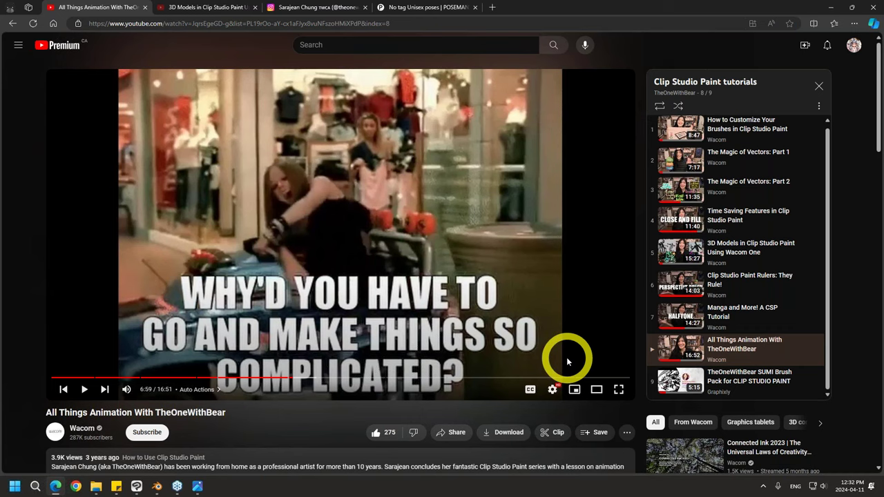
pyautogui.click(831, 7)
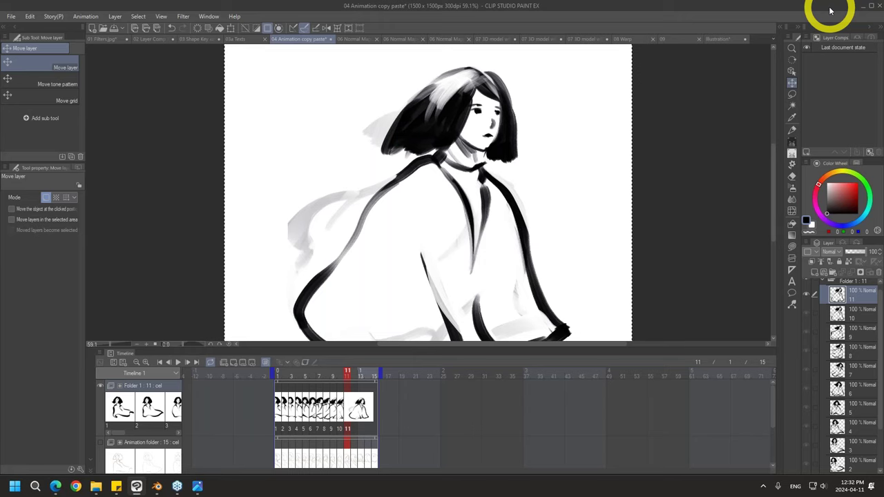
# At frame 15, drag the 04 Animation.xaudio file from File Explorer onto the canvas
pyautogui.click(339, 376)
pyautogui.moveTo(337, 375); pyautogui.dragTo(347, 373)
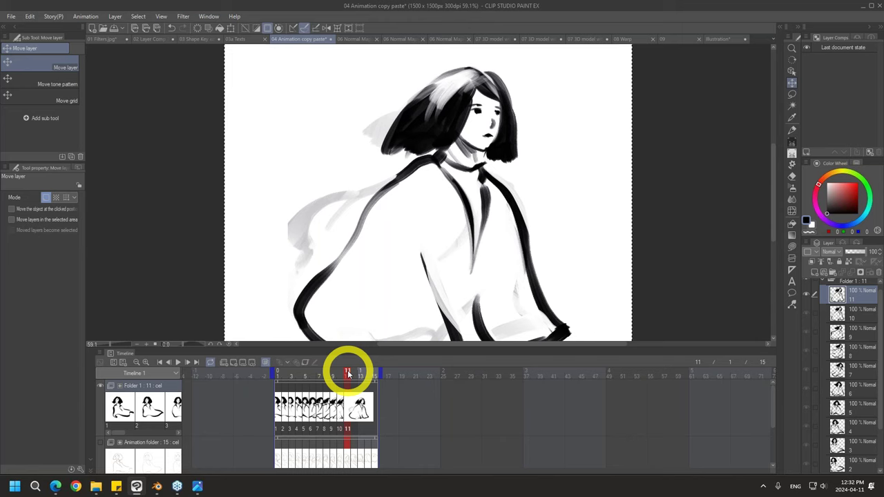
pyautogui.moveTo(349, 373); pyautogui.dragTo(384, 396)
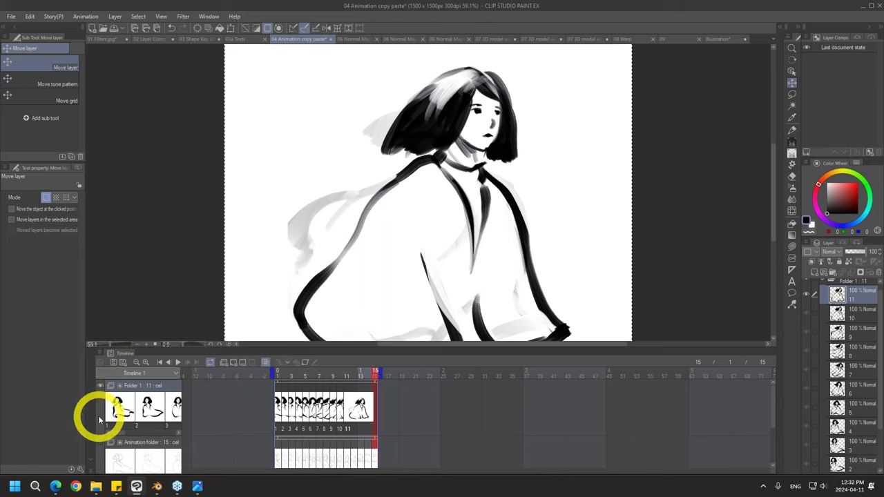
pyautogui.click(97, 487)
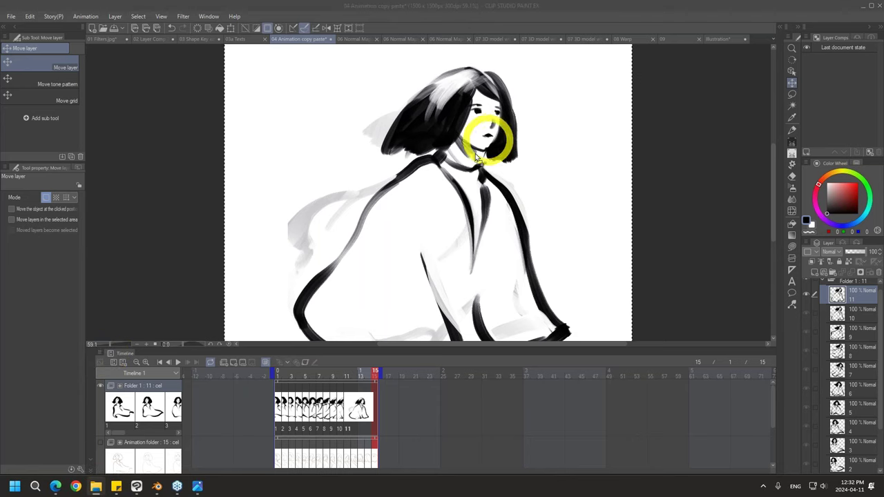
pyautogui.moveTo(395, 208); pyautogui.dragTo(394, 207)
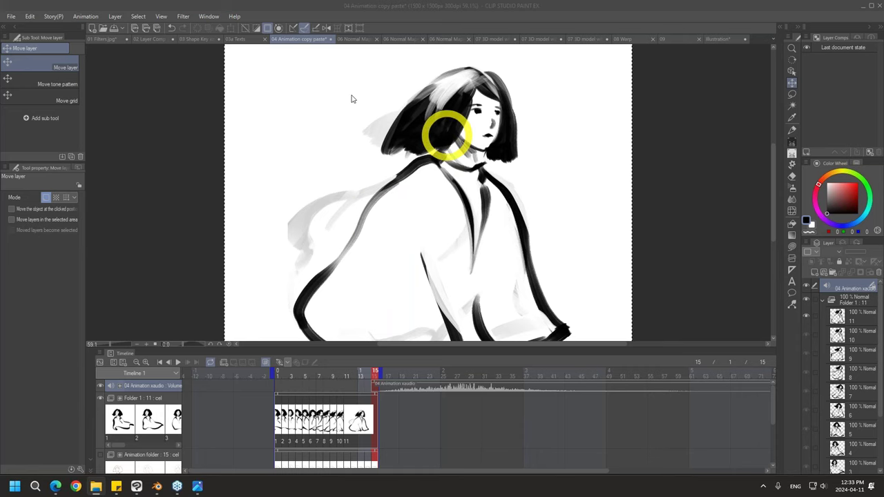
# Shift the 04 Animation.xaudio clip earlier on the timeline
pyautogui.click(474, 391)
pyautogui.moveTo(474, 384); pyautogui.dragTo(380, 382)
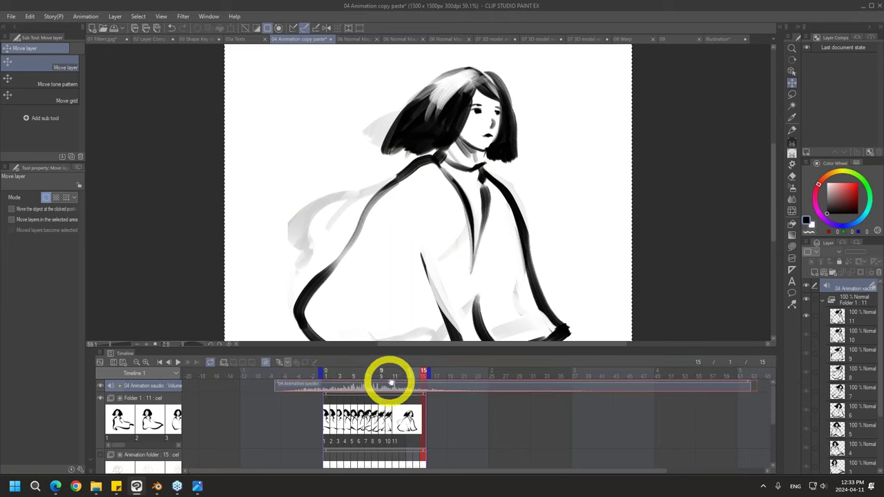
pyautogui.hscroll(1, 393, 380)
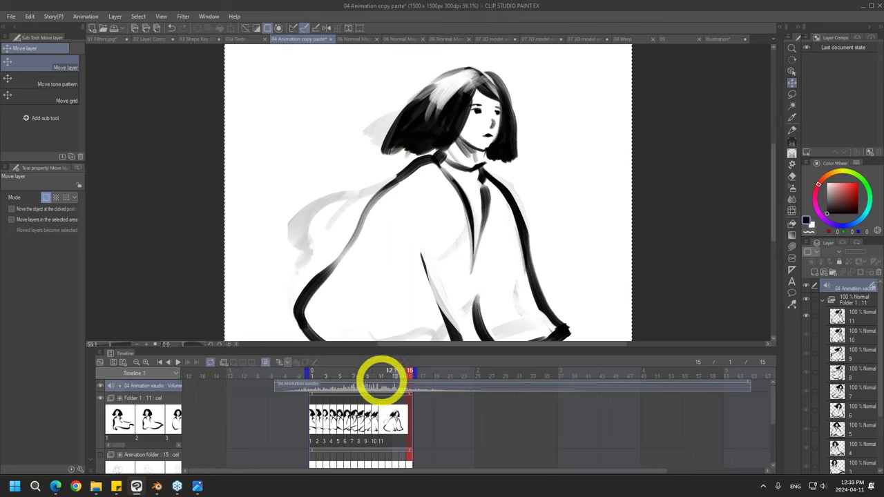
# Scrub back from frame 13 to frame 9 to preview the motion
pyautogui.click(396, 376)
pyautogui.moveTo(396, 376)
pyautogui.mouseDown()
pyautogui.moveTo(317, 374)
pyautogui.moveTo(382, 378)
pyautogui.mouseUp()
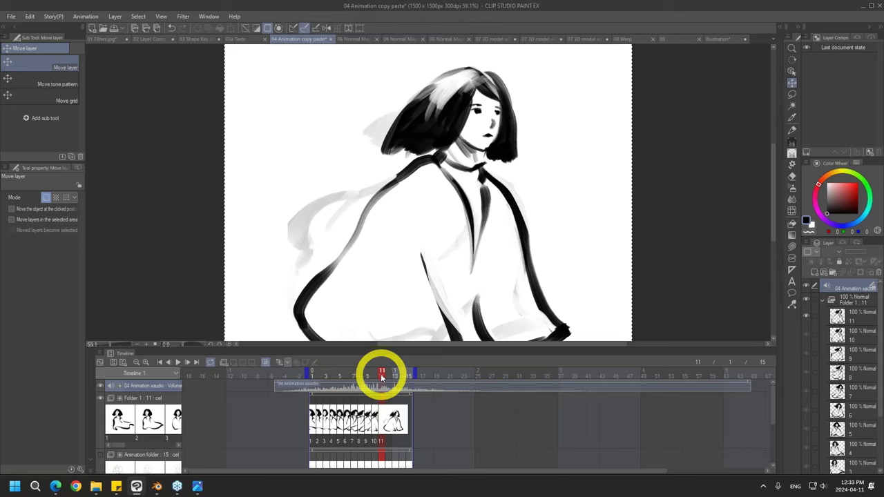
pyautogui.moveTo(382, 378)
pyautogui.mouseDown()
pyautogui.moveTo(398, 373)
pyautogui.moveTo(367, 379)
pyautogui.moveTo(371, 369)
pyautogui.mouseUp()
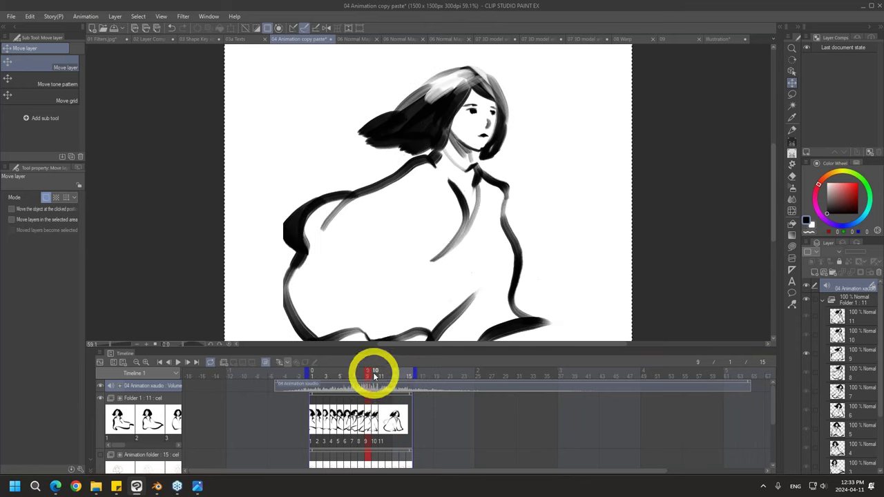
# Turn audio scrubbing off, preview the frames silently, then turn audio scrubbing back on
pyautogui.click(99, 355)
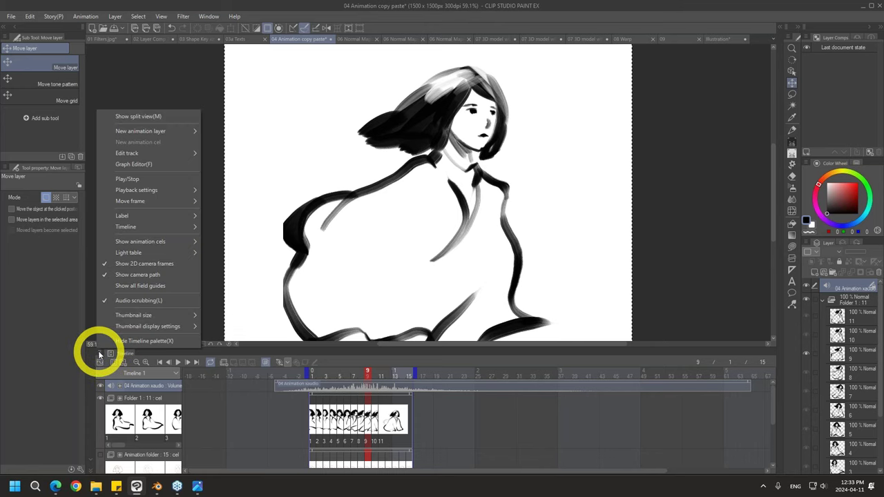
pyautogui.click(168, 303)
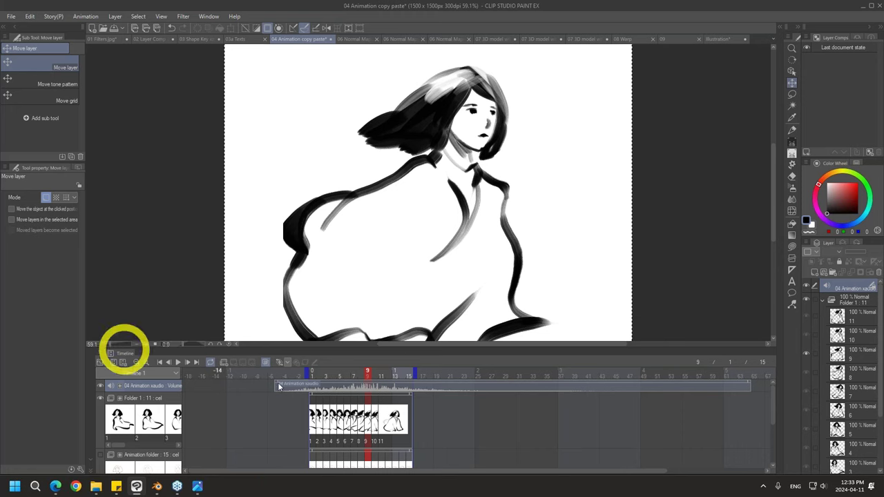
pyautogui.moveTo(367, 373)
pyautogui.mouseDown()
pyautogui.moveTo(393, 369)
pyautogui.moveTo(322, 367)
pyautogui.moveTo(353, 373)
pyautogui.mouseUp()
pyautogui.click(101, 354)
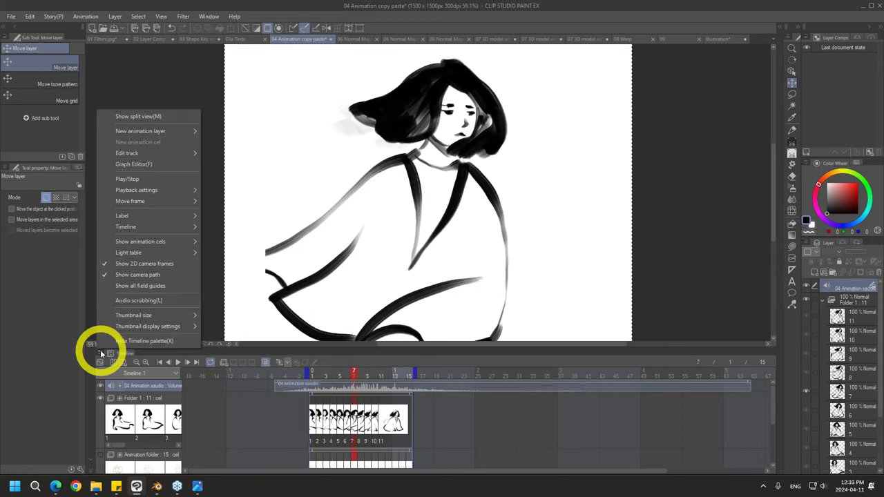
pyautogui.click(147, 302)
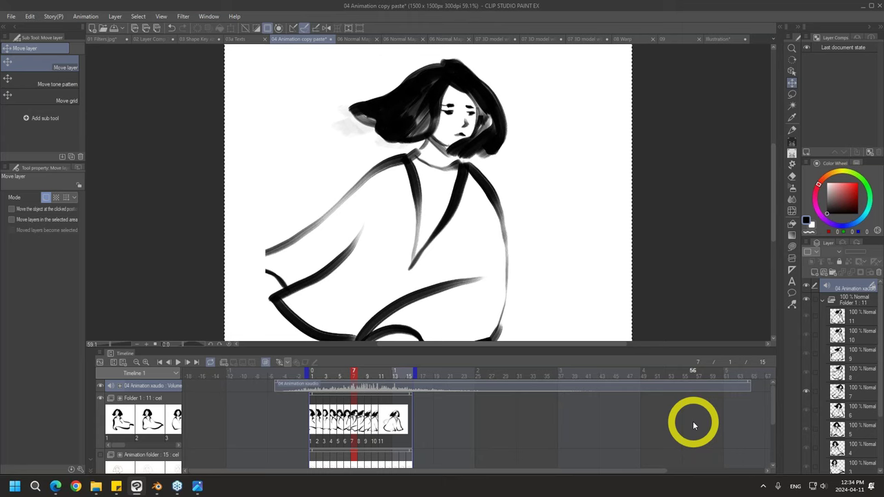
# Hide the Paper layer and export a transparent animated GIF, 04 Animation copy paste.gif
pyautogui.click(822, 300)
pyautogui.click(806, 331)
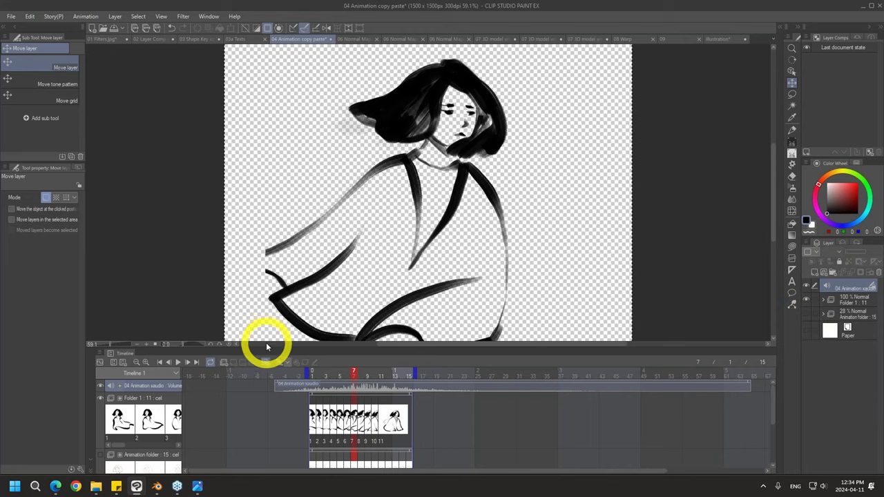
pyautogui.click(9, 18)
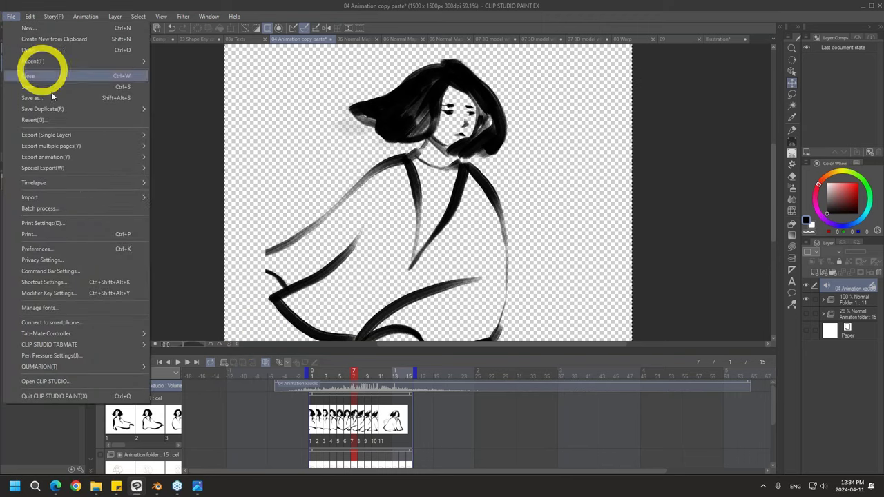
pyautogui.moveTo(136, 158)
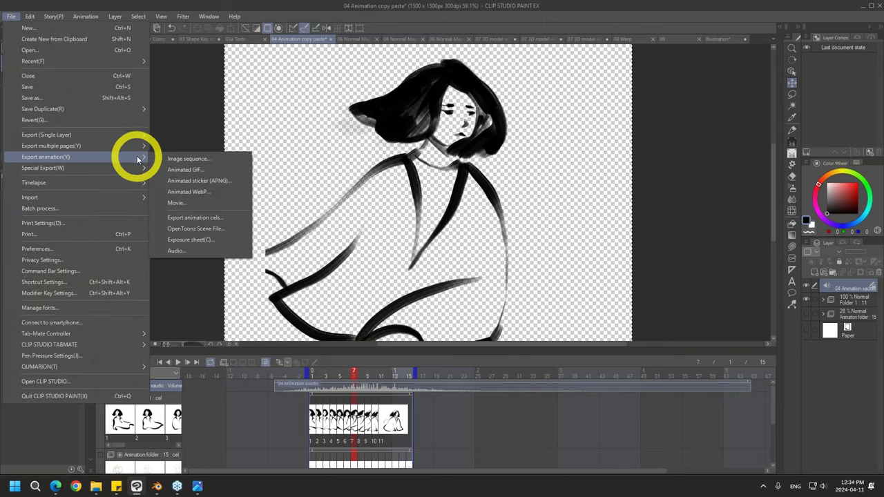
pyautogui.click(226, 169)
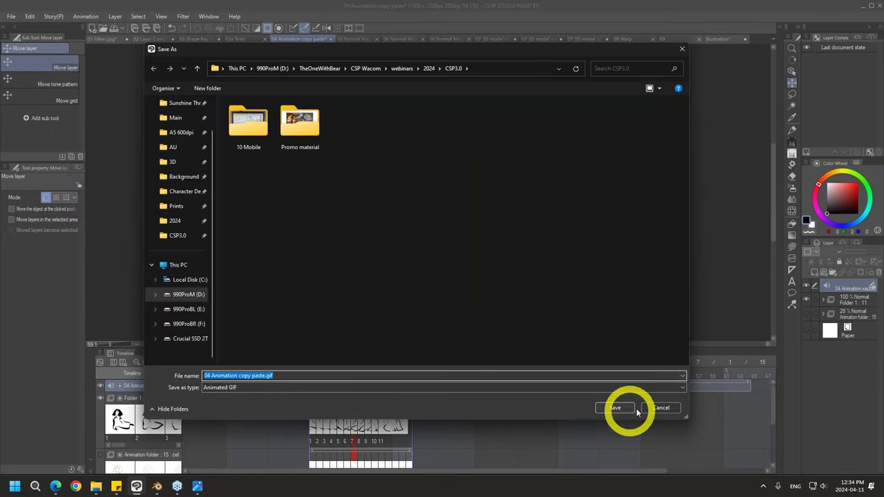
pyautogui.click(615, 409)
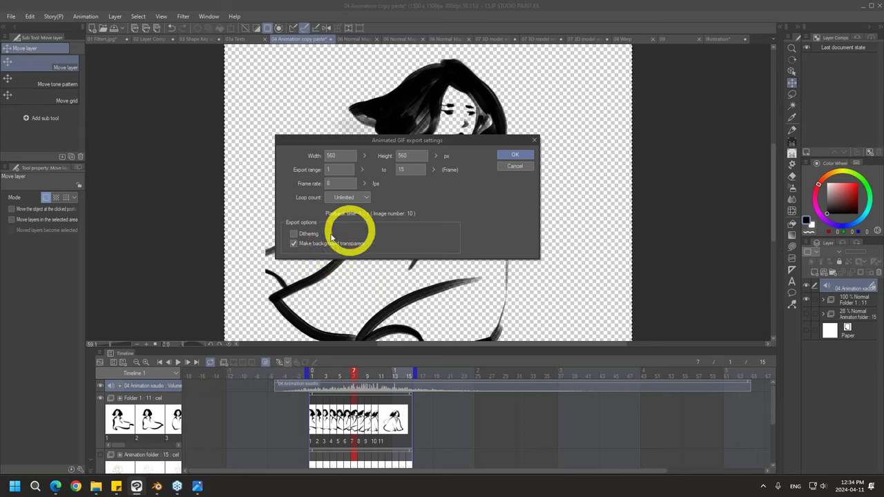
pyautogui.click(514, 153)
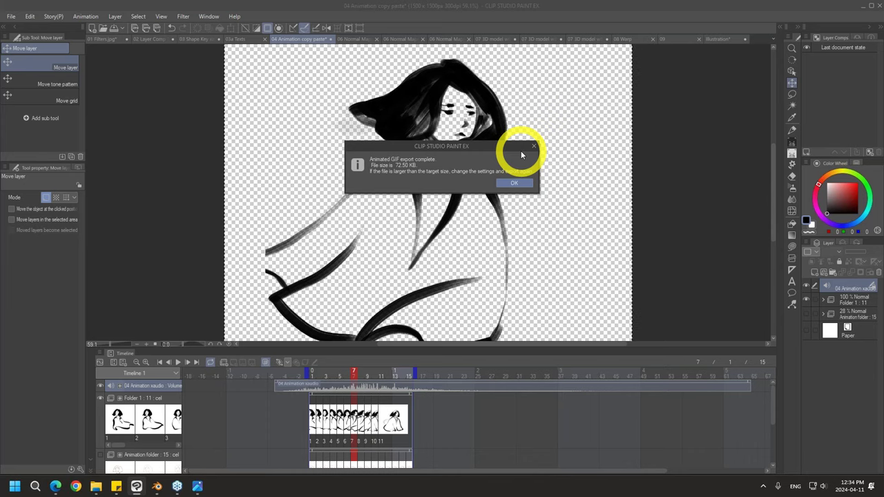
pyautogui.click(514, 182)
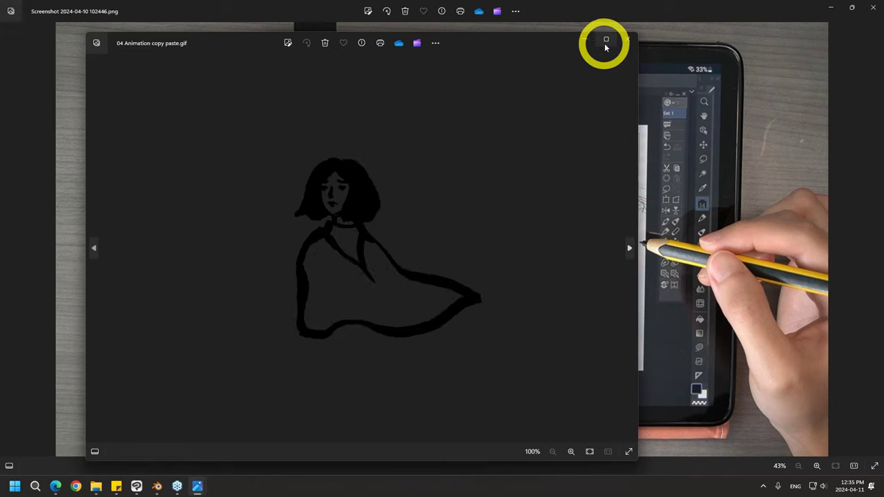
# Watch the GIF maximized in Photos, close it, and return to Clip Studio Paint
pyautogui.click(606, 41)
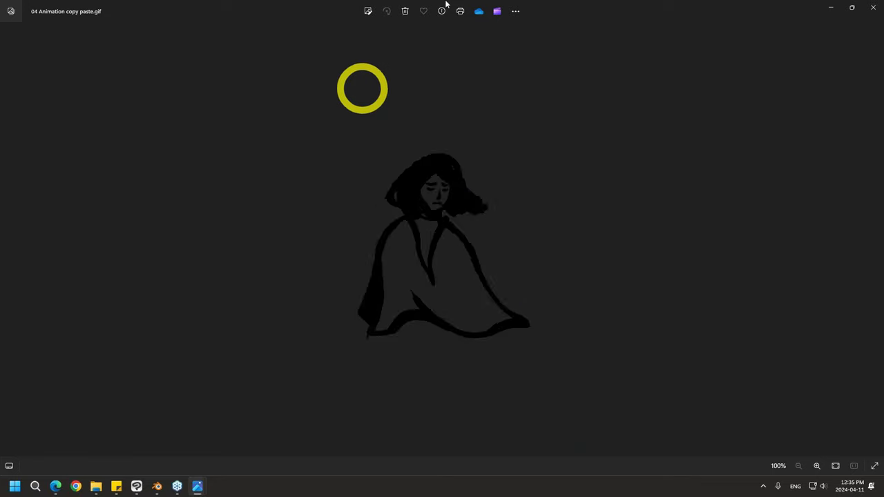
pyautogui.click(874, 7)
pyautogui.click(136, 487)
pyautogui.click(578, 6)
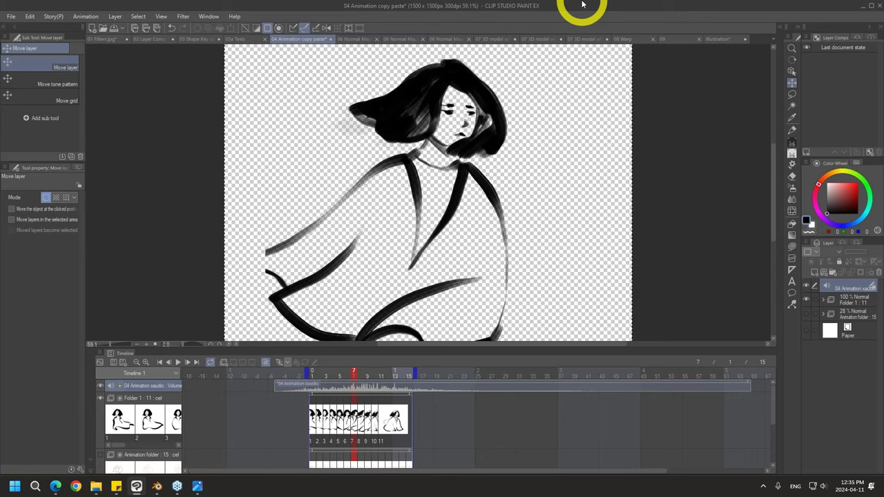
# Switch to the 01 Filters.jpg illustration and show the File menu
pyautogui.click(107, 40)
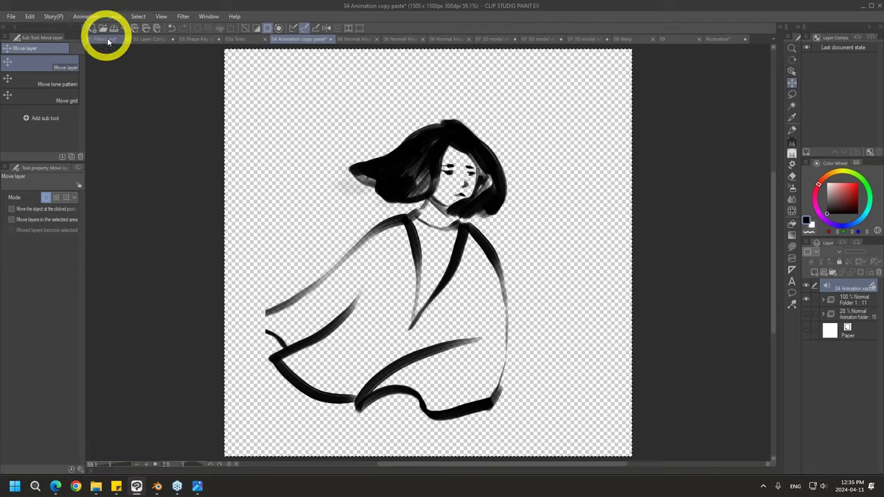
pyautogui.click(10, 16)
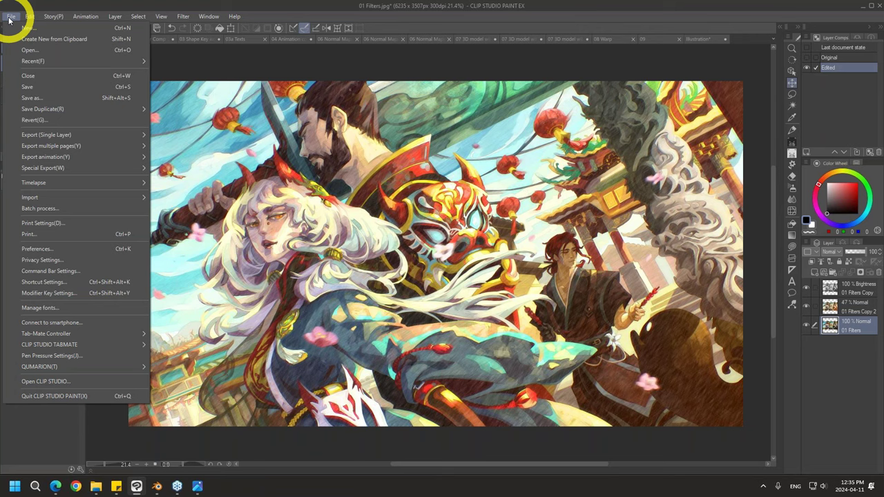
# Show the 02 Layer Comp 3D page with the Art - tone layer comp applied
pyautogui.click(147, 12)
pyautogui.click(154, 39)
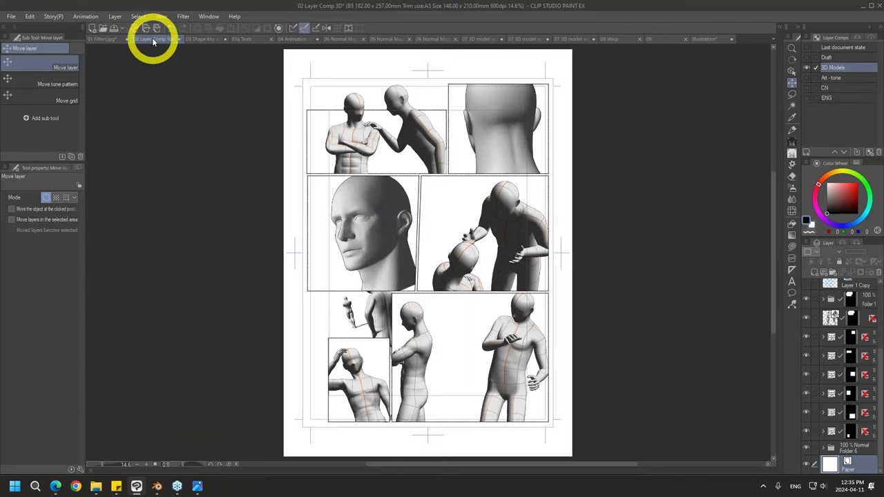
pyautogui.click(816, 78)
pyautogui.click(11, 16)
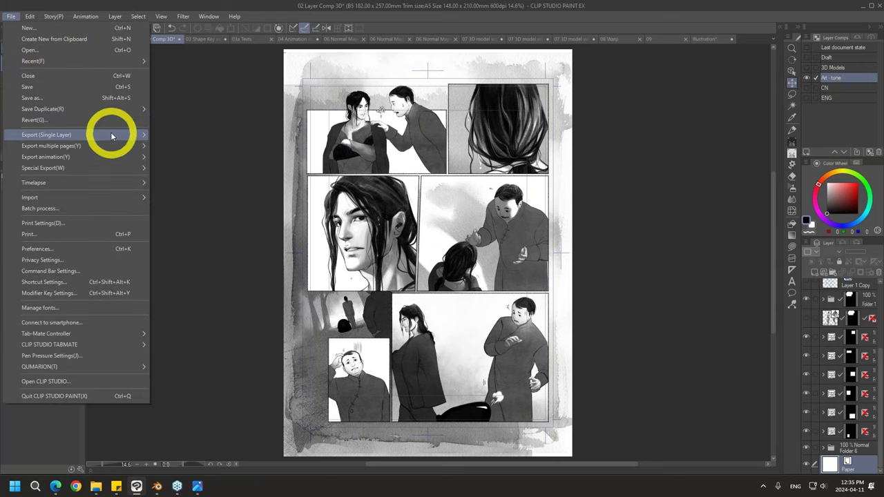
# Export the page as a single JPEG named 02 Layer Comp 3D.jpg
pyautogui.moveTo(110, 136)
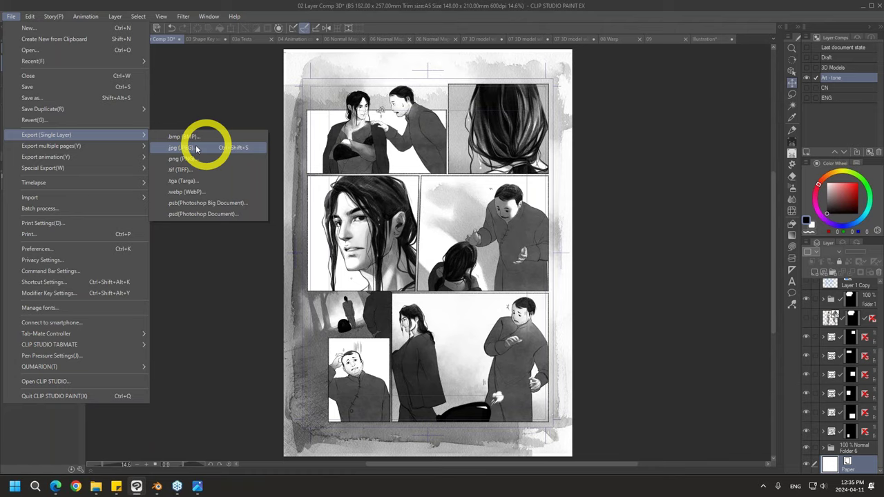
pyautogui.click(228, 148)
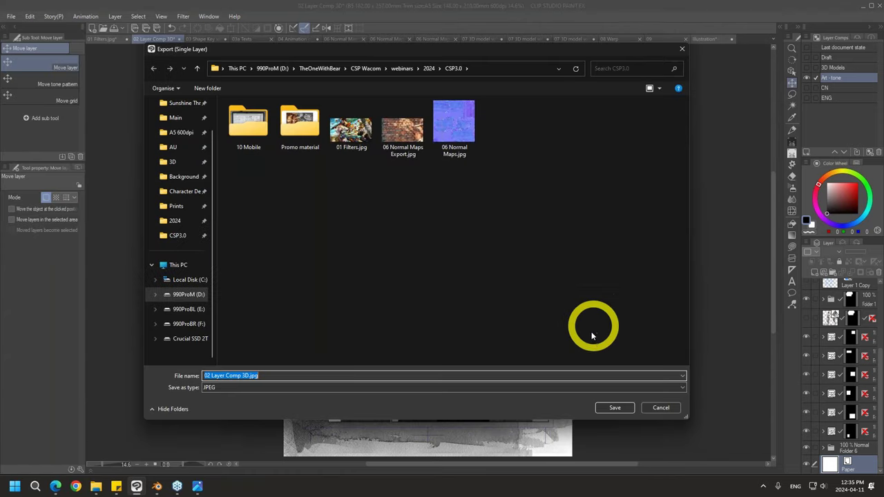
pyautogui.click(617, 408)
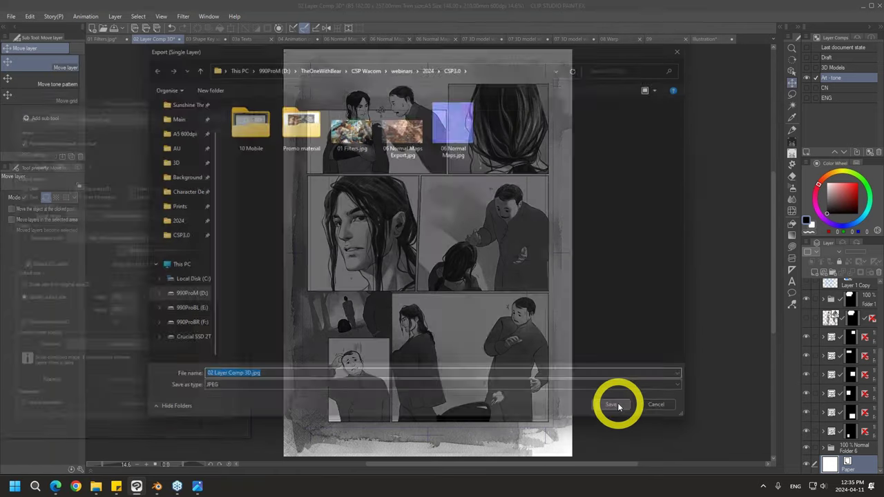
pyautogui.moveTo(217, 86); pyautogui.dragTo(550, 62)
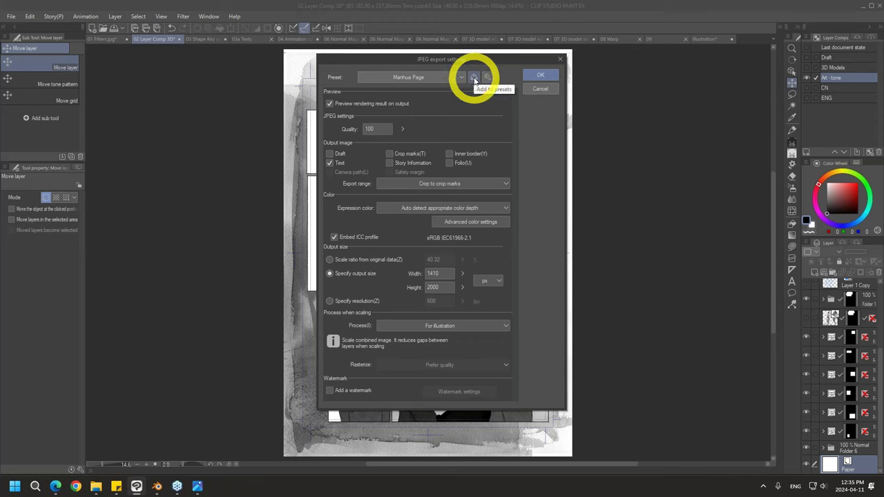
# Try the Illustration Full preset, revert to Manhua Page, keep the export range, and add a watermark
pyautogui.click(449, 78)
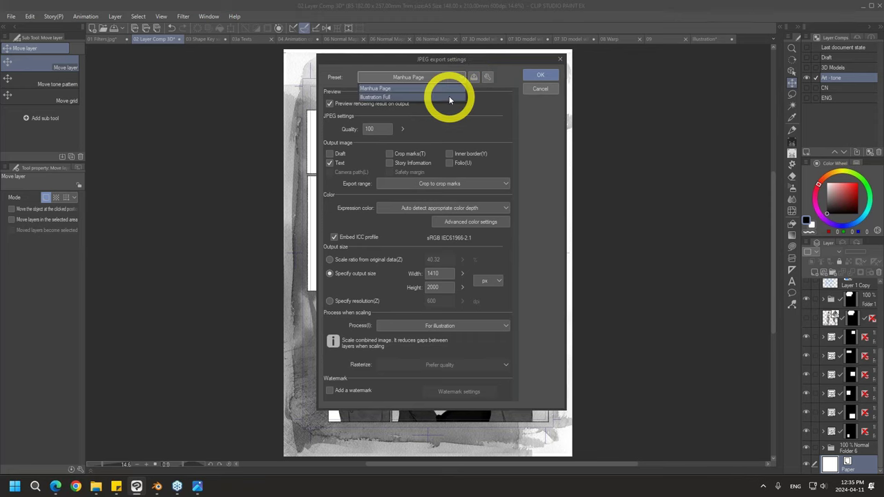
pyautogui.click(449, 97)
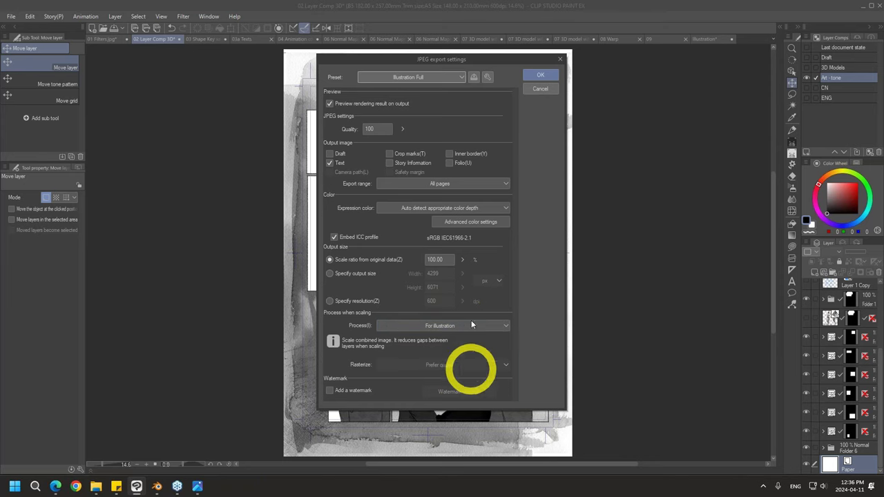
pyautogui.click(440, 77)
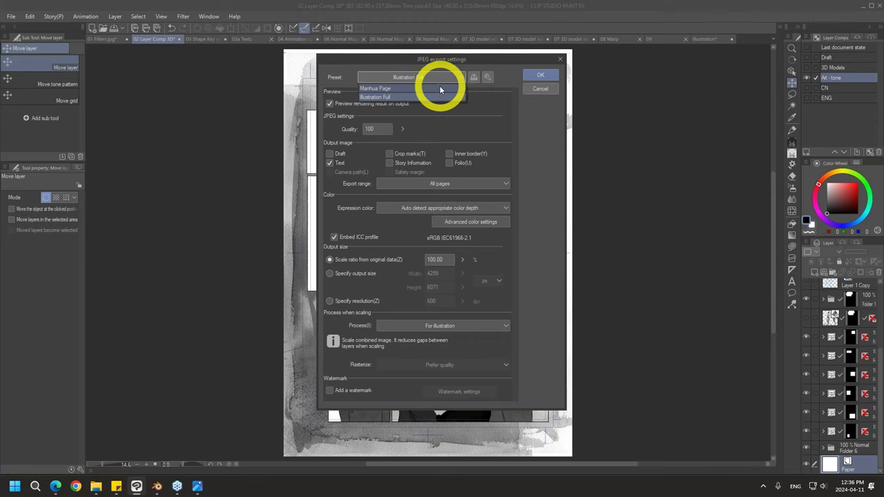
pyautogui.click(435, 97)
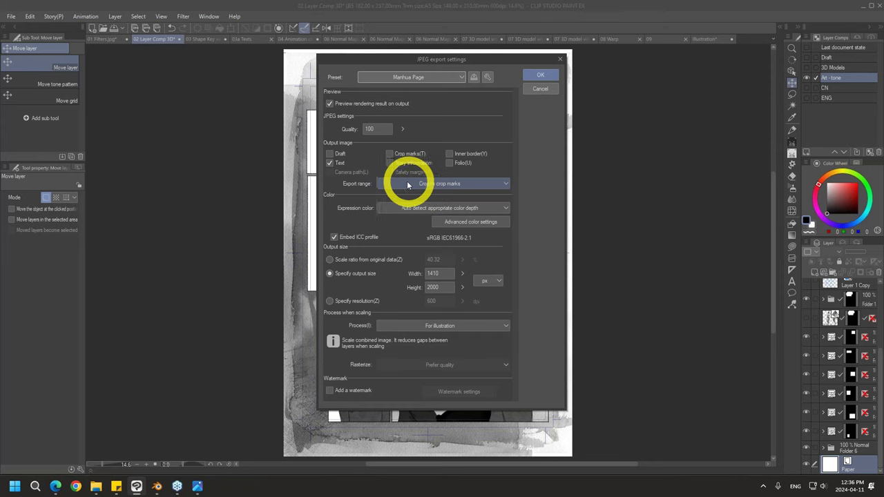
pyautogui.click(485, 186)
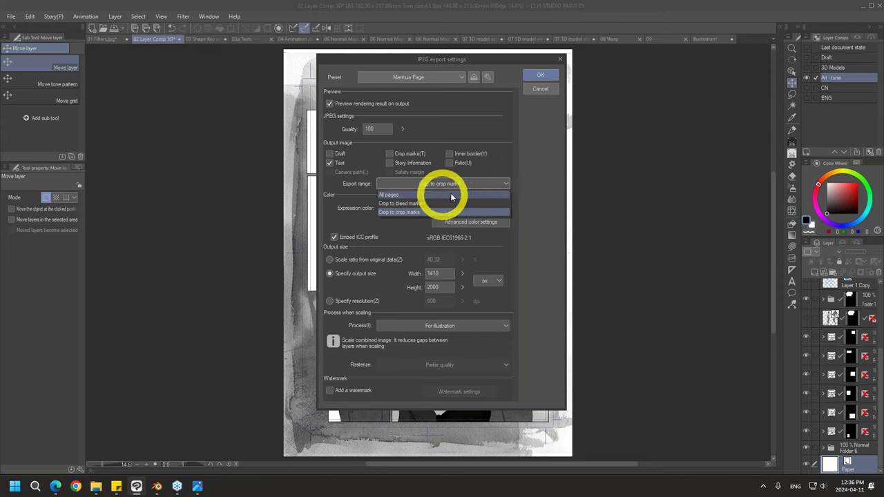
pyautogui.click(537, 204)
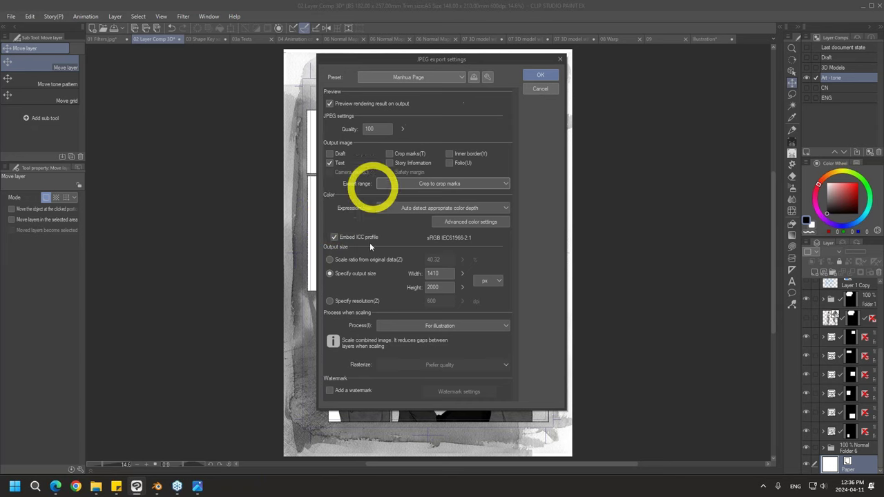
pyautogui.click(355, 391)
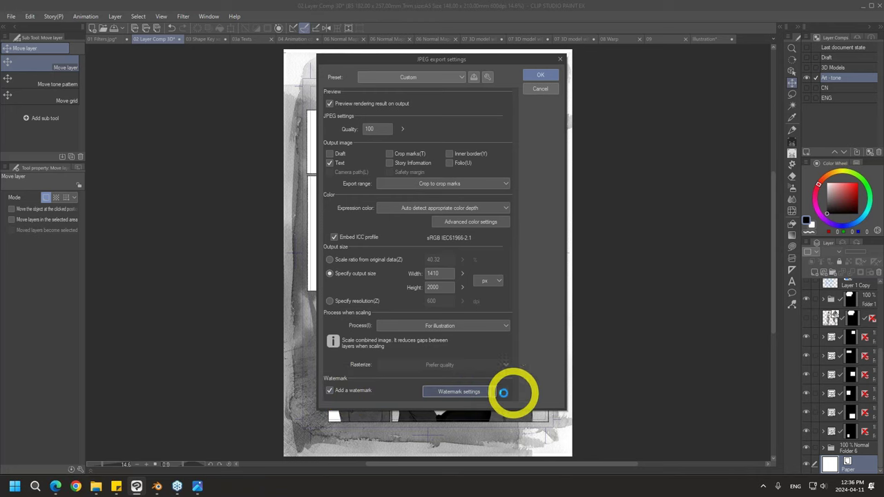
# Preview the watermark and move the red stamp watermark higher on the page, enlarging it
pyautogui.click(481, 392)
pyautogui.moveTo(332, 134); pyautogui.dragTo(555, 59)
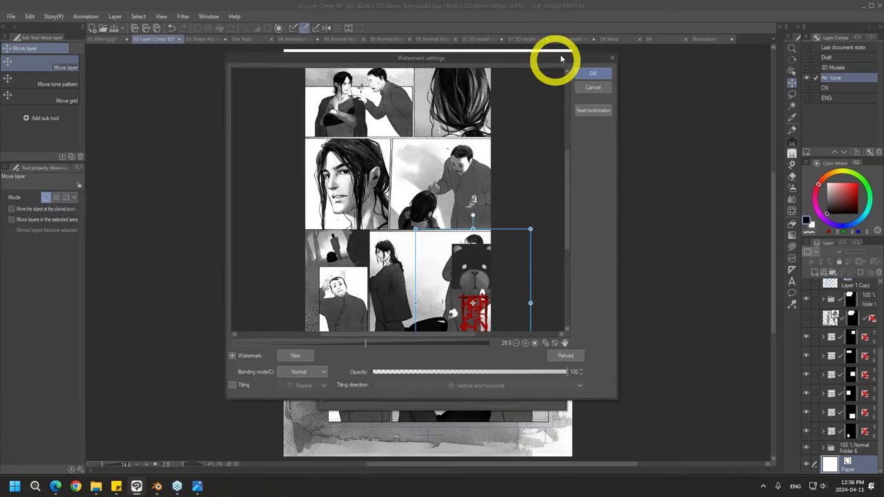
pyautogui.moveTo(488, 276); pyautogui.dragTo(469, 234)
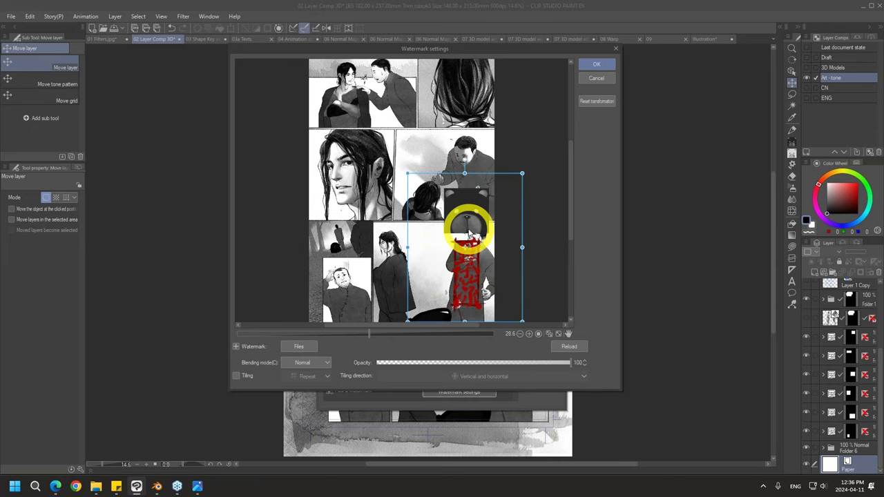
pyautogui.moveTo(409, 178); pyautogui.dragTo(302, 55)
pyautogui.moveTo(430, 241); pyautogui.dragTo(413, 242)
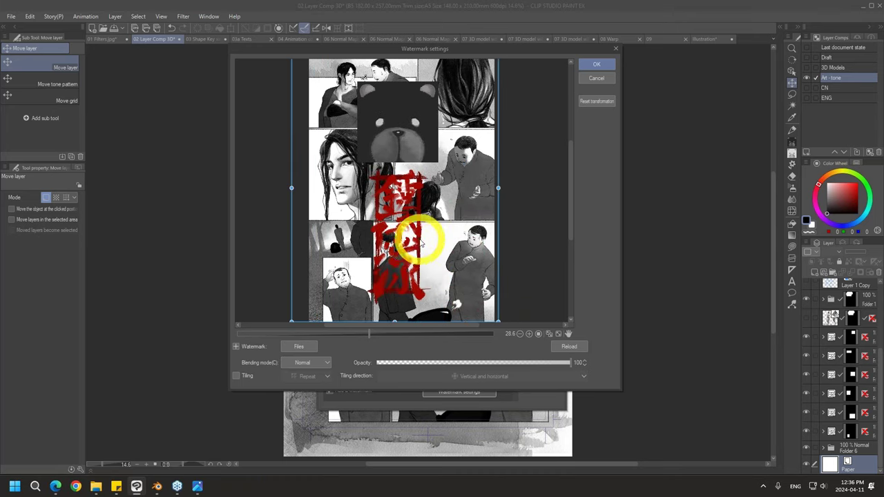
pyautogui.moveTo(415, 272); pyautogui.dragTo(418, 268)
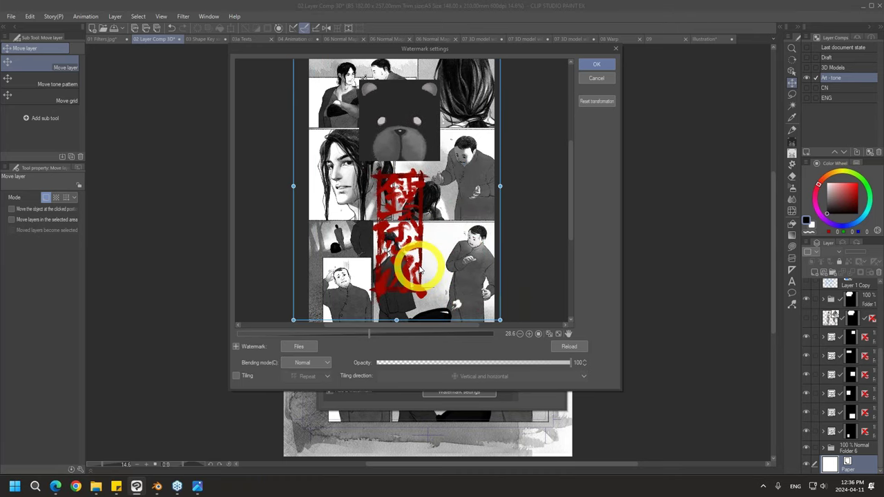
# Load Map4.jpg from the Sunshine Through the Willow Tree folder and shrink it onto the lower-left panel
pyautogui.click(300, 347)
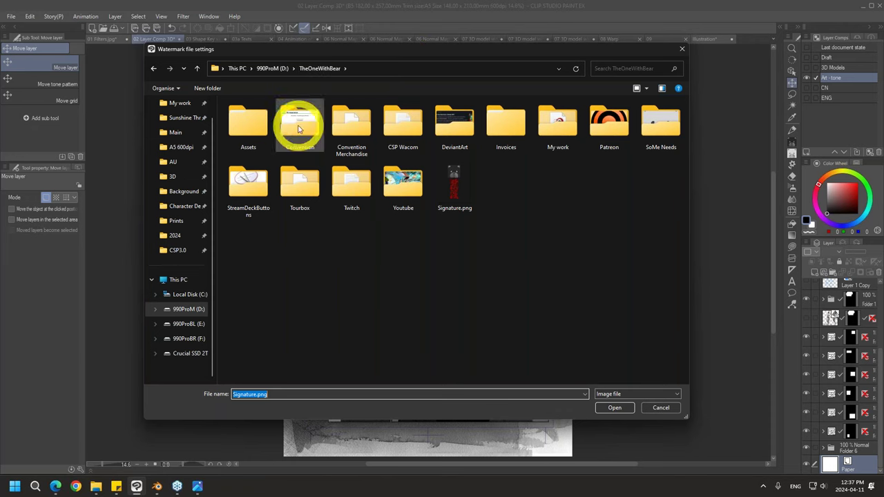
pyautogui.click(177, 118)
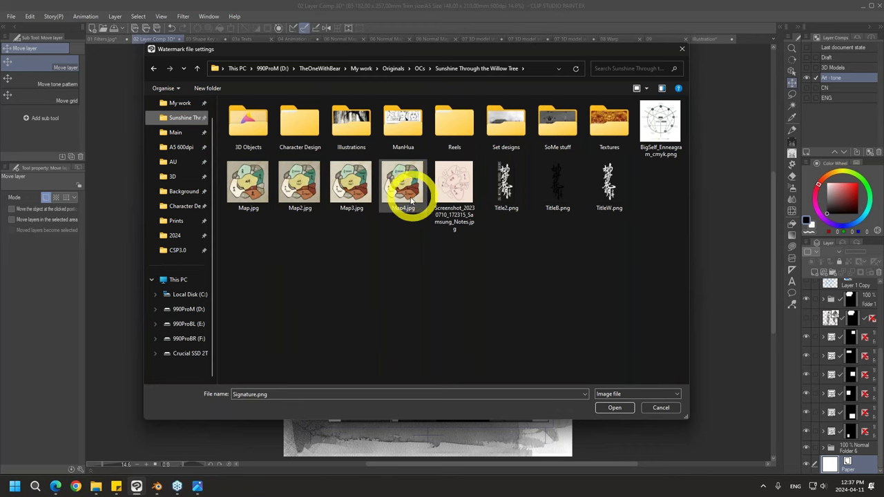
pyautogui.click(408, 194)
pyautogui.doubleClick(407, 193)
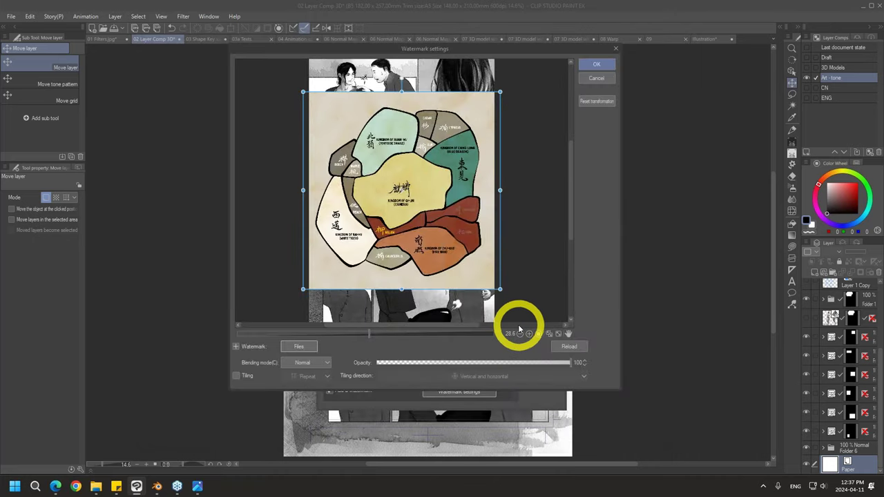
pyautogui.moveTo(499, 190); pyautogui.dragTo(396, 275)
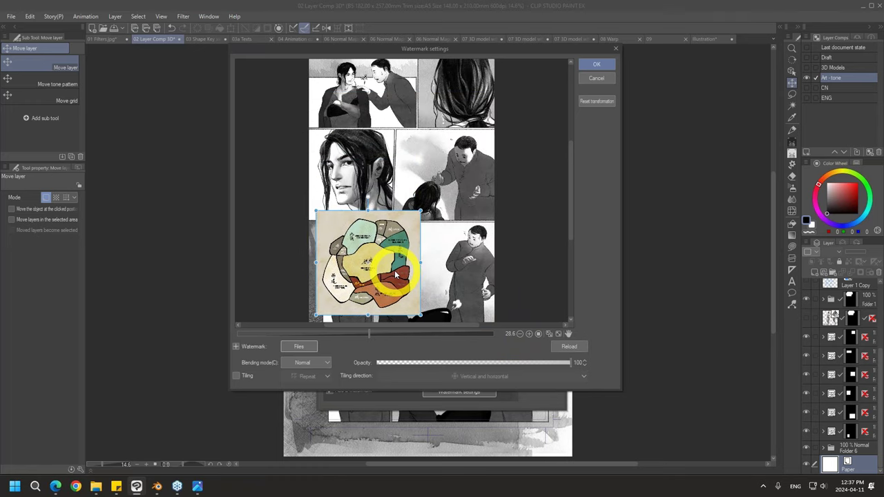
# Swap in TitleW.png, shrink it, and tile small copies vertically and horizontally across the page
pyautogui.click(298, 346)
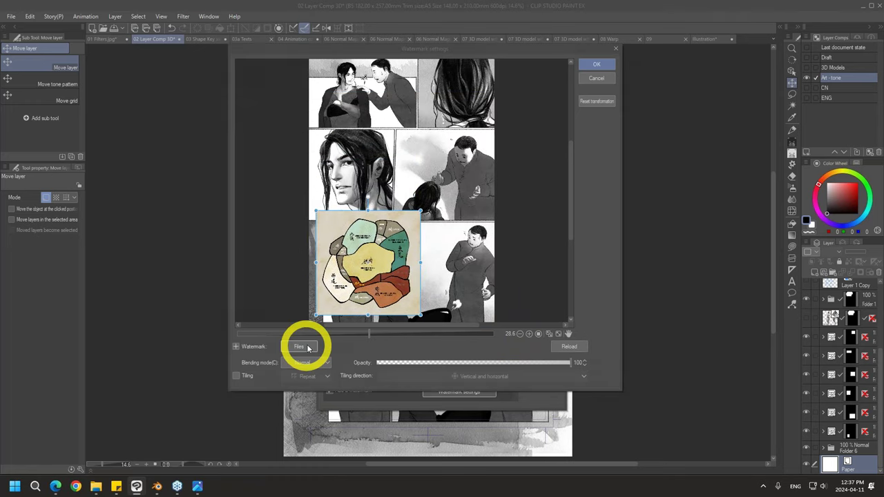
pyautogui.click(609, 186)
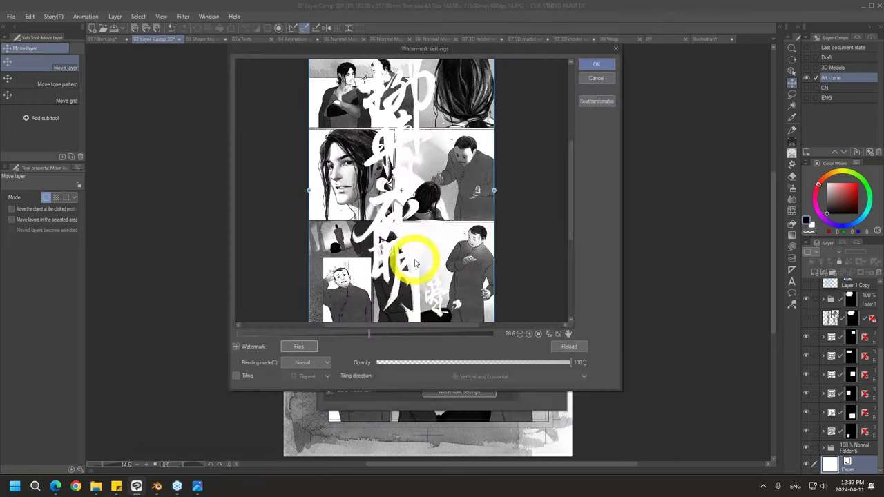
pyautogui.moveTo(436, 201); pyautogui.dragTo(344, 285)
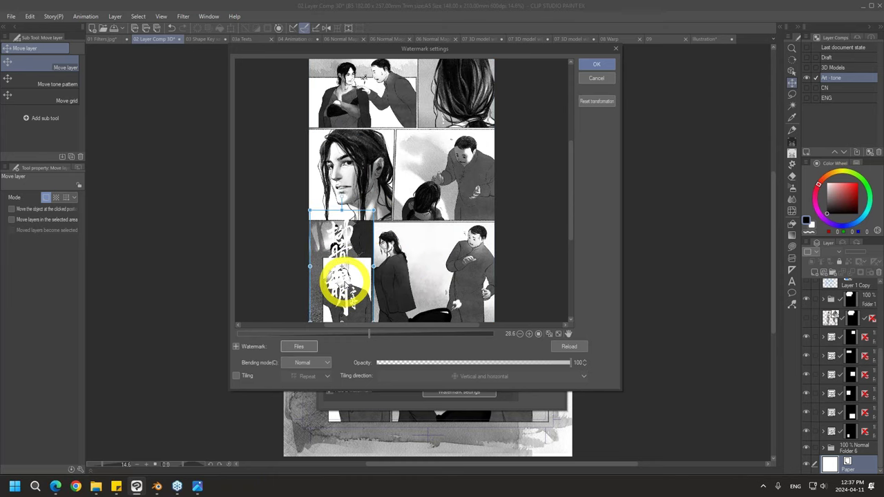
pyautogui.click(236, 376)
pyautogui.moveTo(373, 266); pyautogui.dragTo(333, 279)
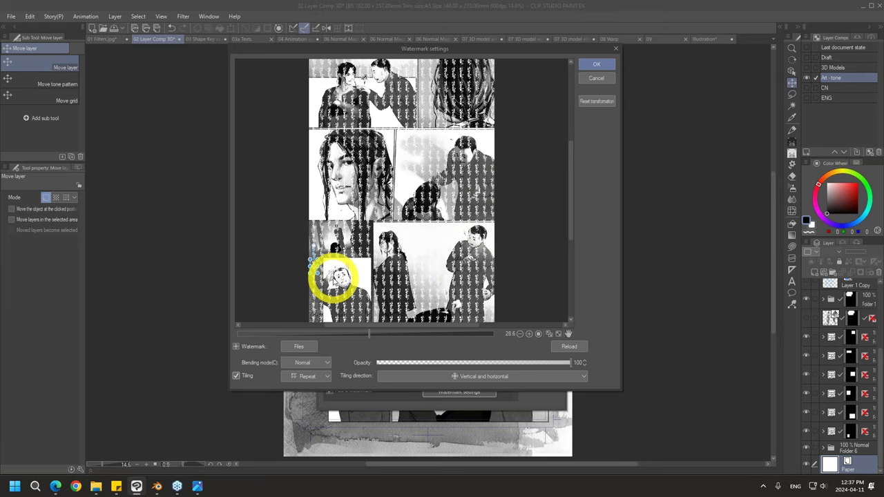
pyautogui.click(597, 64)
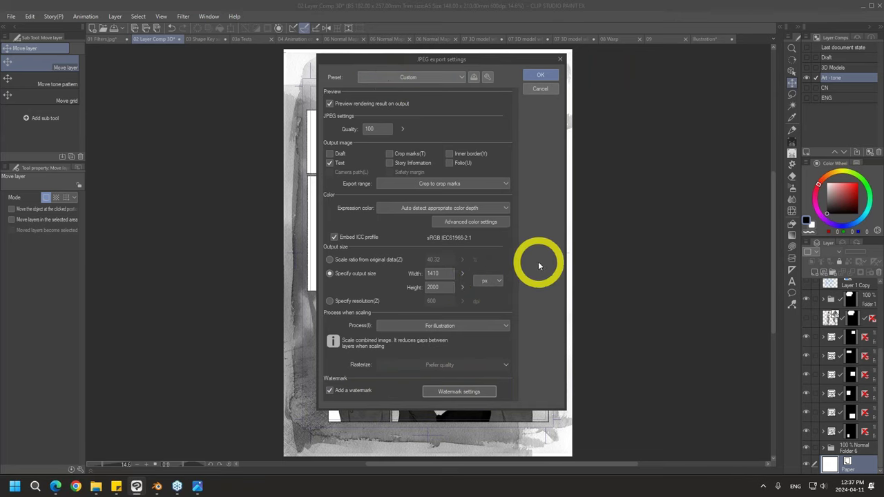
# Save the export settings as a preset named Preset with the watermark included
pyautogui.click(474, 78)
pyautogui.moveTo(158, 332); pyautogui.dragTo(329, 233)
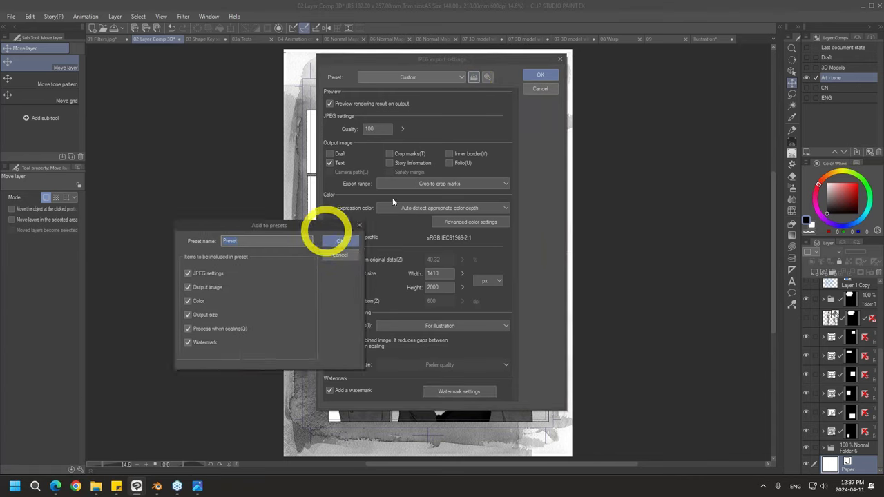
pyautogui.moveTo(393, 201); pyautogui.dragTo(494, 154)
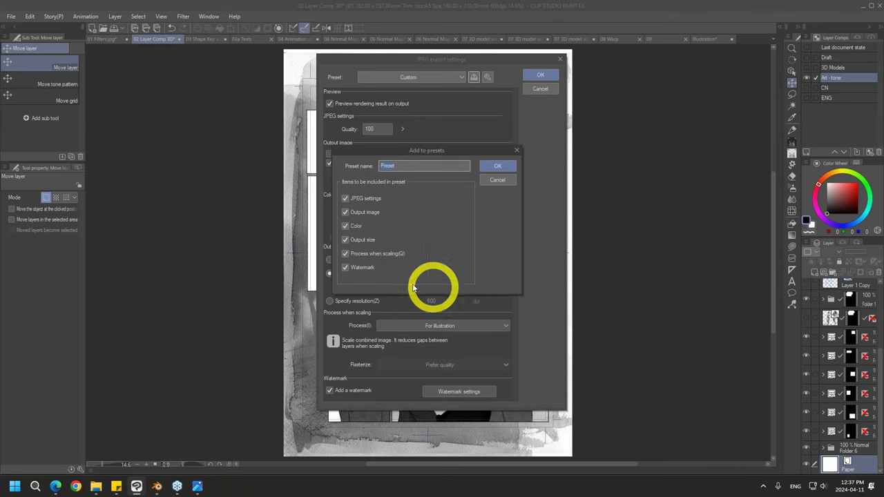
pyautogui.click(359, 272)
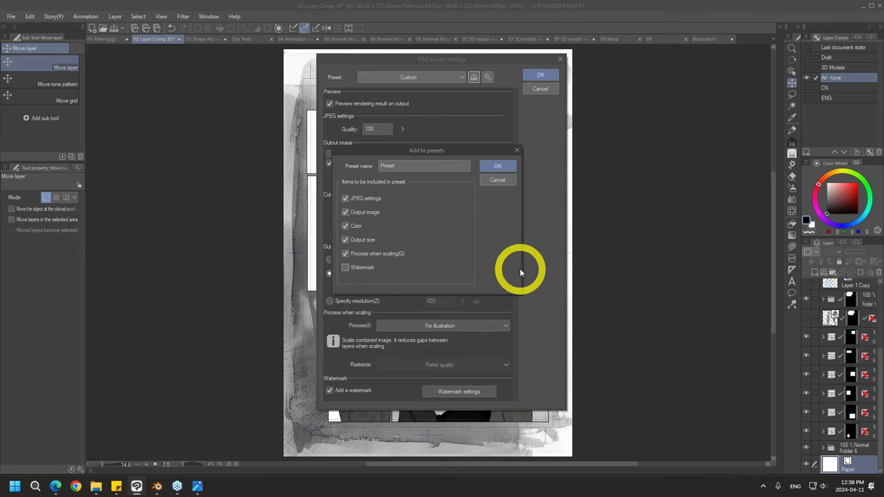
pyautogui.click(345, 268)
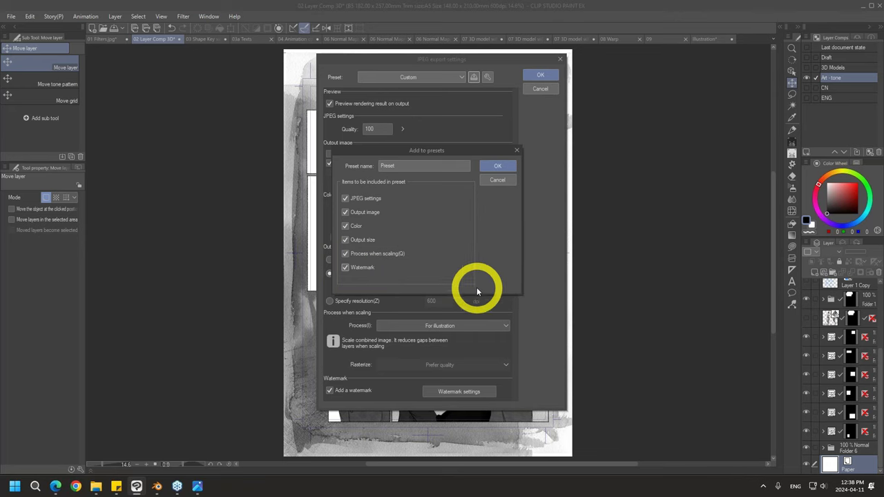
pyautogui.click(500, 164)
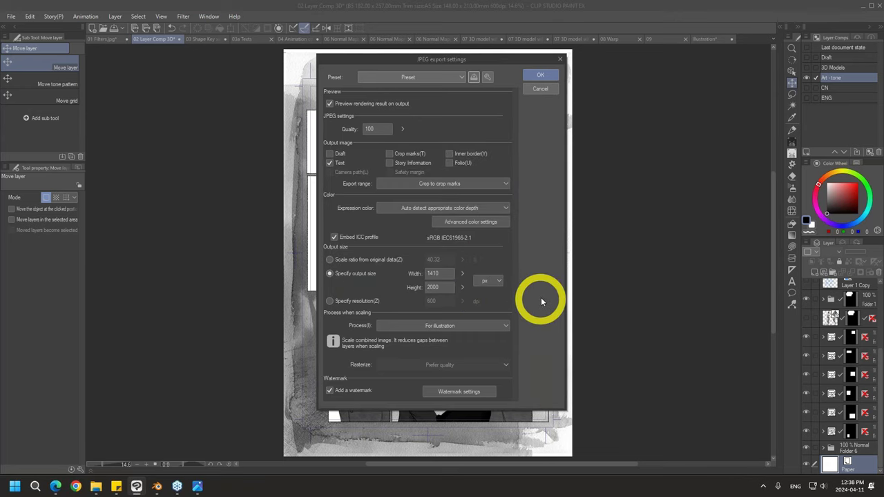
# Switch to Manhua Page and back to Preset, confirming the tiled watermark is restored
pyautogui.click(442, 78)
pyautogui.click(434, 88)
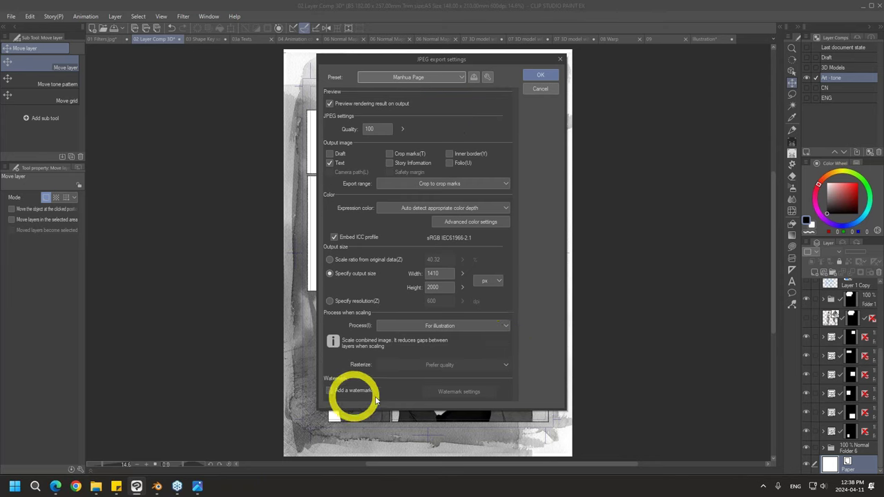
pyautogui.click(442, 77)
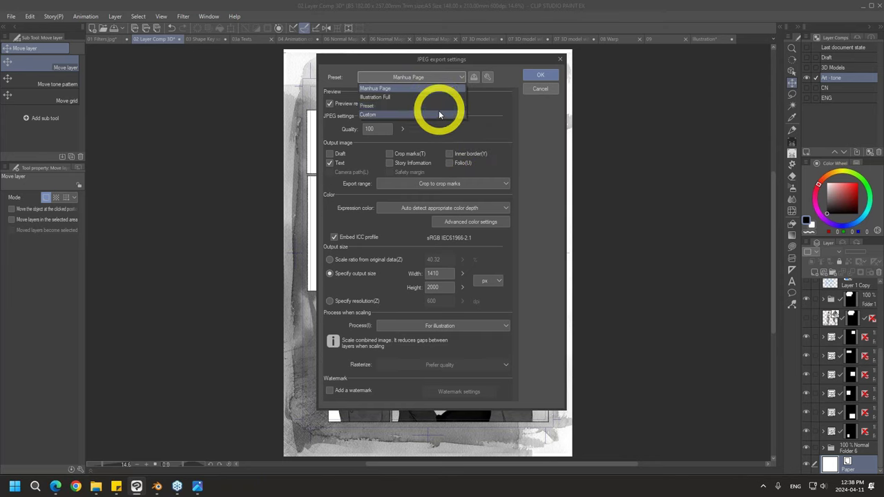
pyautogui.click(438, 106)
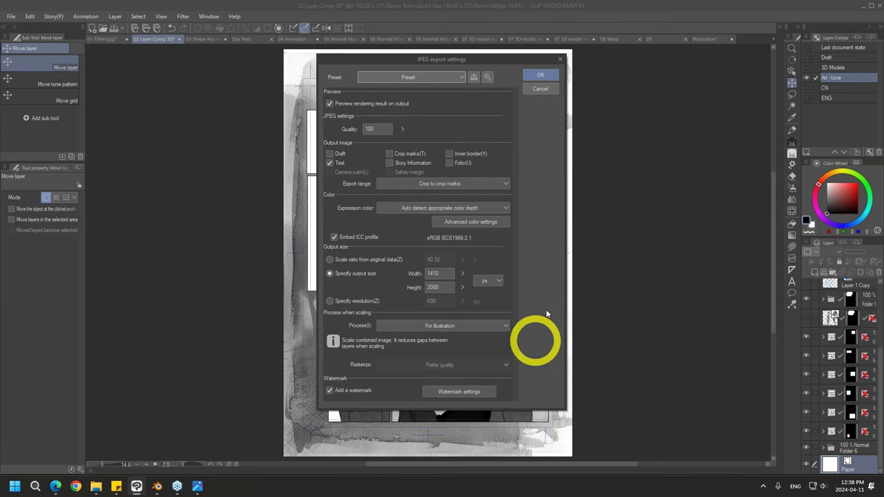
pyautogui.click(463, 394)
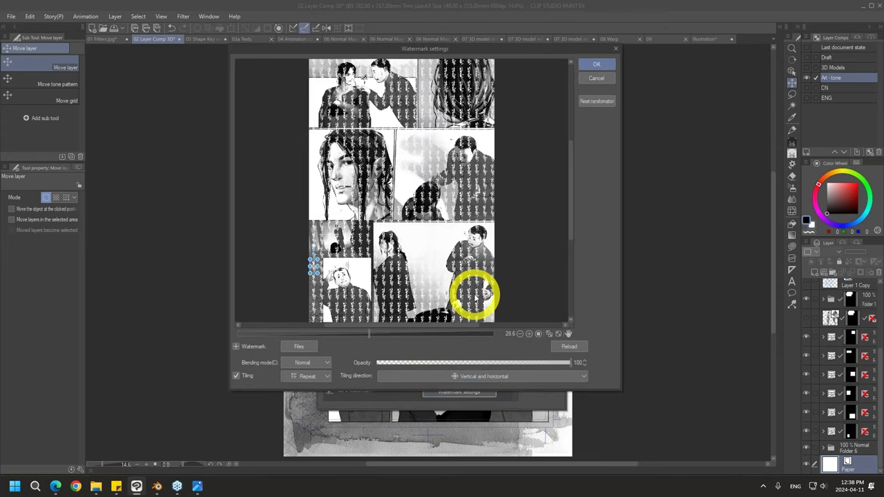
pyautogui.click(597, 77)
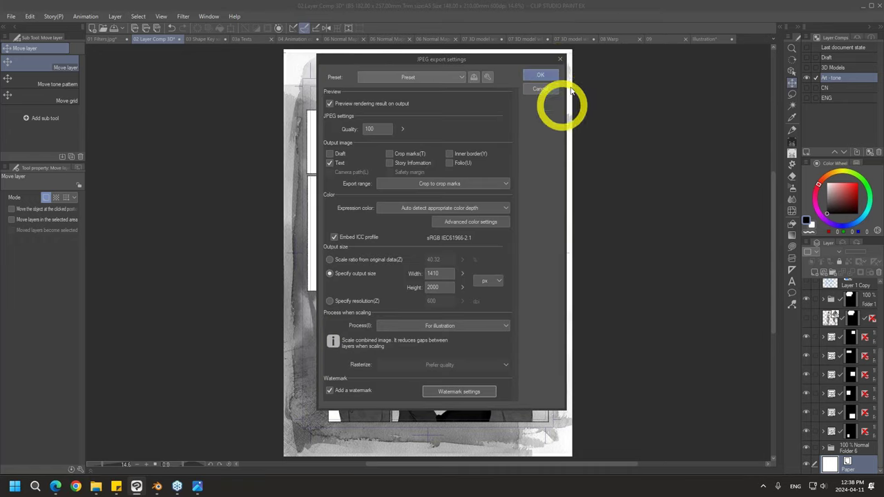
pyautogui.click(547, 89)
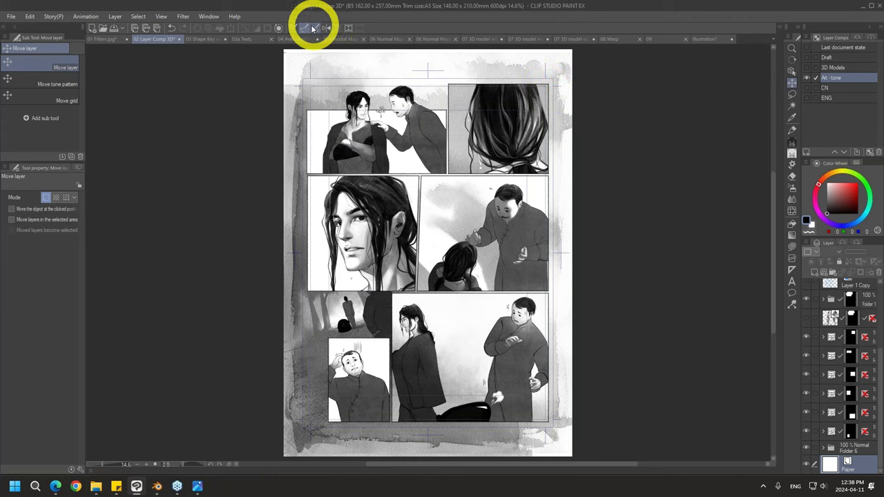
# Switch to the 06 Normal Maps document with the bronze dragon statue
pyautogui.click(345, 39)
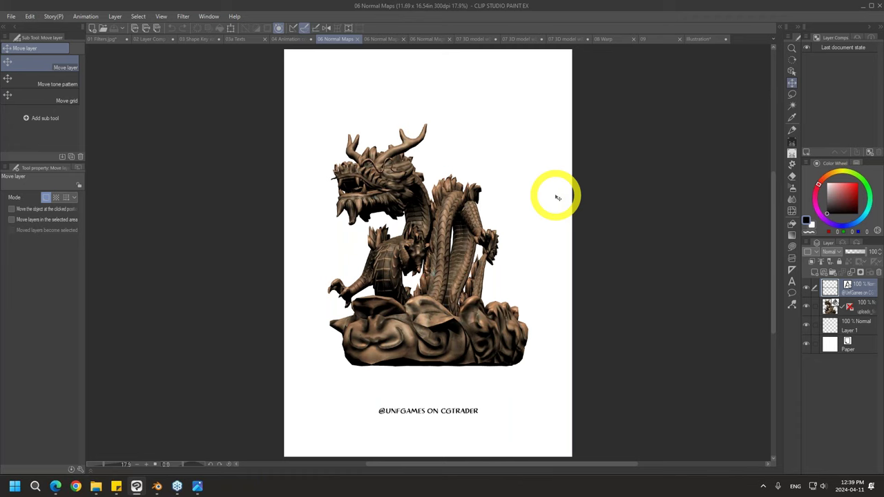
# Select the dragon layer, orbit the 3D dragon through several angles, then open 06 Normal Maps.jpg
pyautogui.click(867, 309)
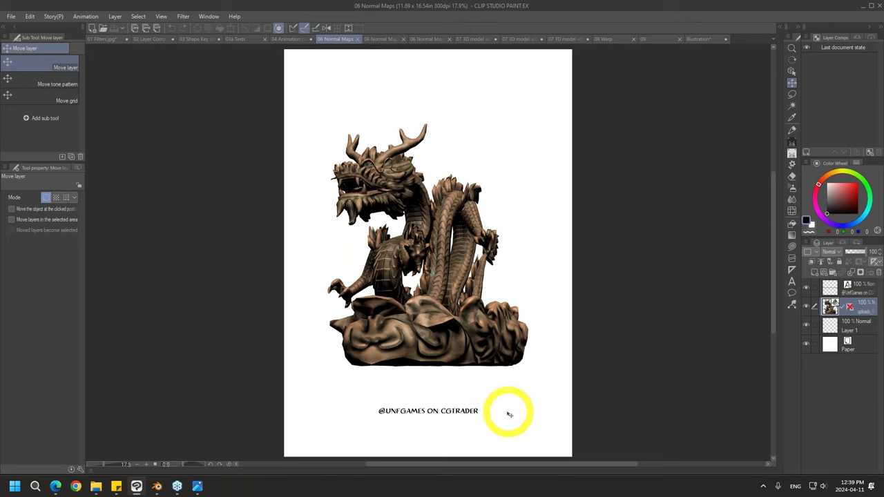
pyautogui.click(792, 71)
pyautogui.moveTo(543, 253); pyautogui.dragTo(551, 270)
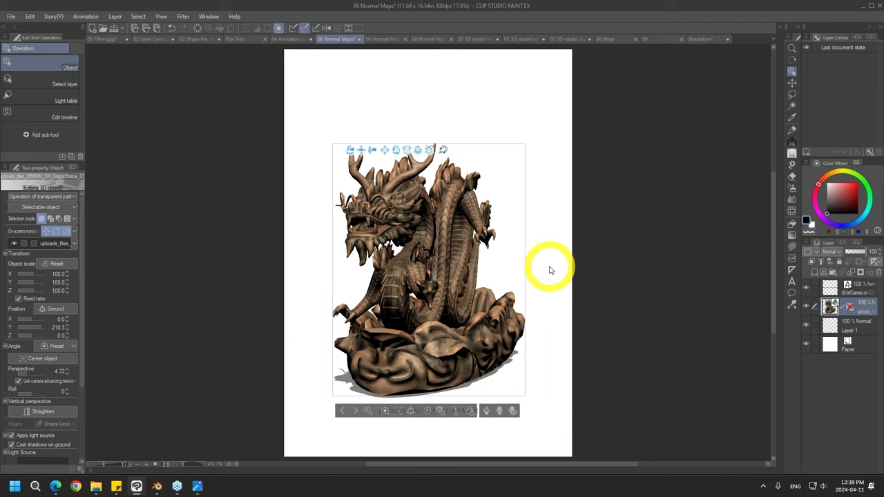
pyautogui.moveTo(542, 369); pyautogui.dragTo(440, 350)
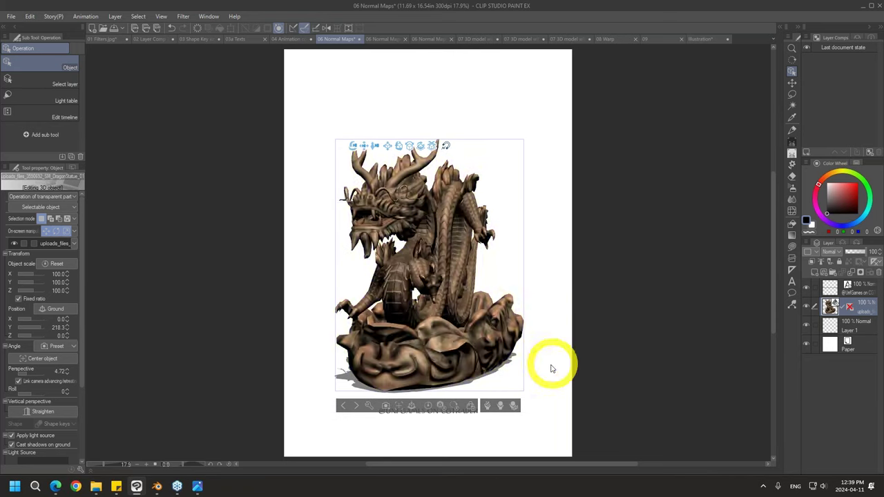
pyautogui.moveTo(545, 374); pyautogui.dragTo(449, 198)
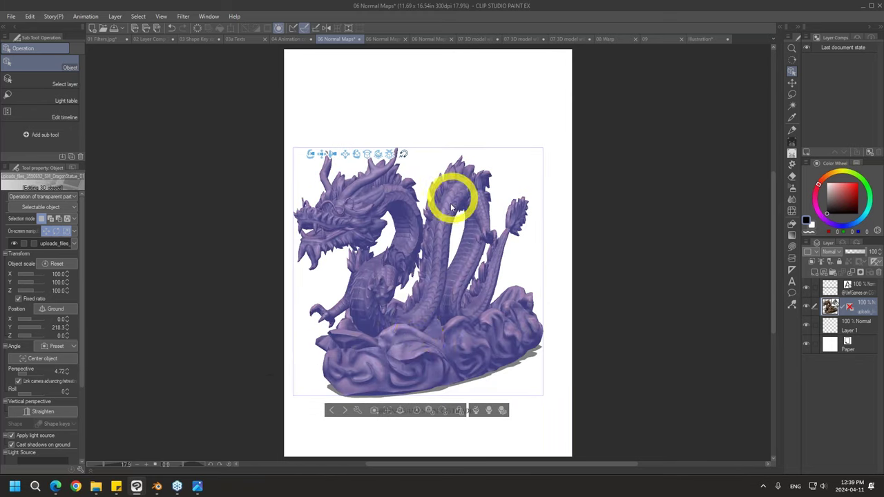
pyautogui.moveTo(553, 394); pyautogui.dragTo(582, 382)
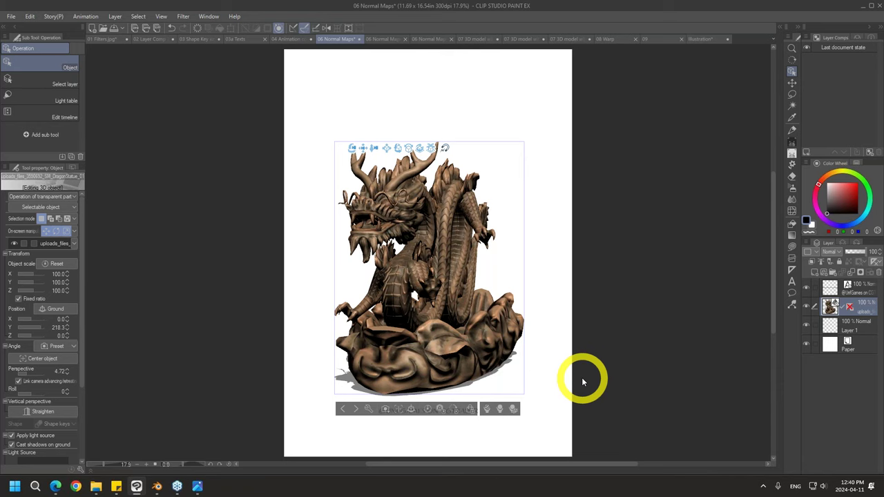
pyautogui.click(382, 38)
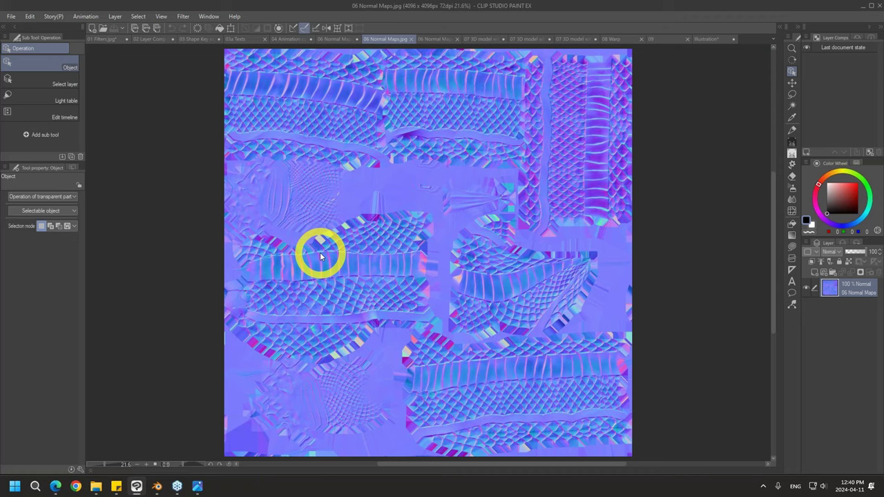
# Turn the dragon to face right, move the Light Source sphere, then open 06 Normal Maps Export.jpg
pyautogui.click(339, 38)
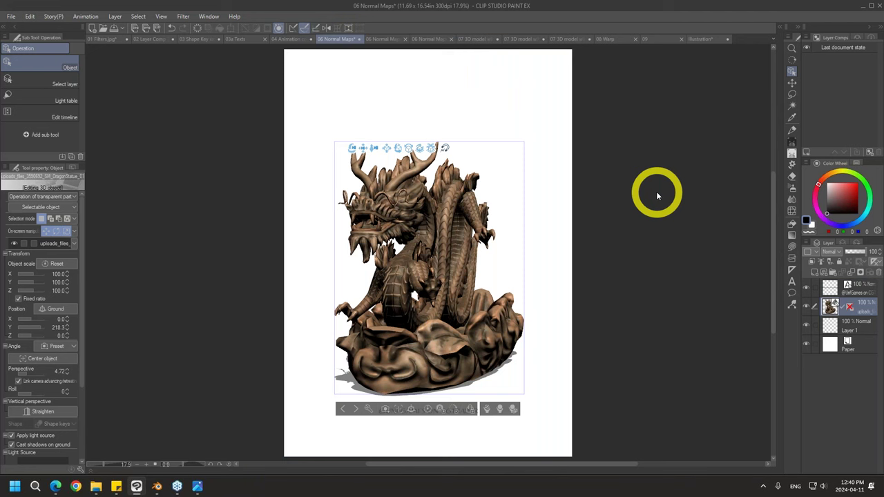
pyautogui.moveTo(533, 359); pyautogui.dragTo(608, 357)
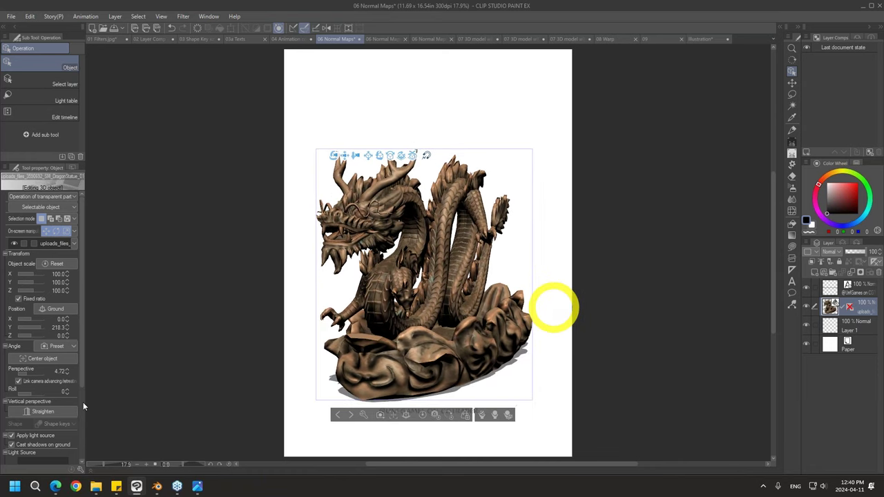
pyautogui.moveTo(83, 406); pyautogui.dragTo(83, 419)
pyautogui.moveTo(44, 381)
pyautogui.mouseDown()
pyautogui.moveTo(52, 382)
pyautogui.moveTo(41, 384)
pyautogui.moveTo(40, 374)
pyautogui.moveTo(52, 373)
pyautogui.moveTo(55, 388)
pyautogui.mouseUp()
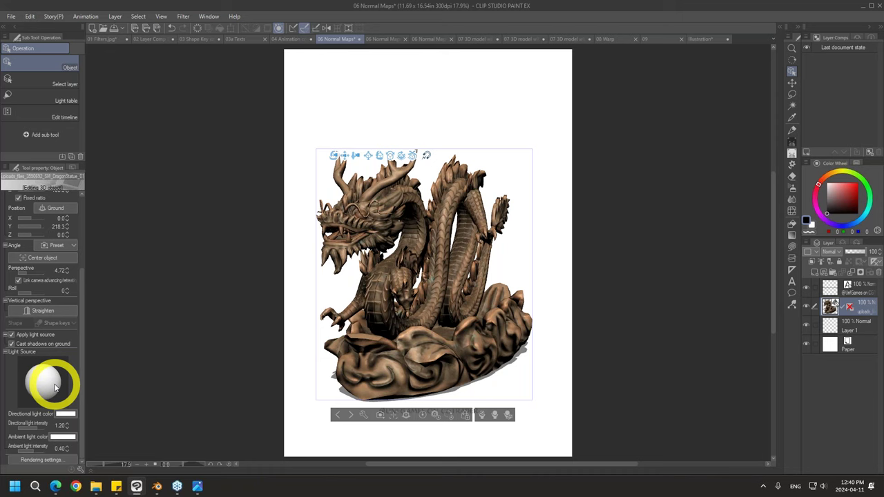
pyautogui.click(432, 39)
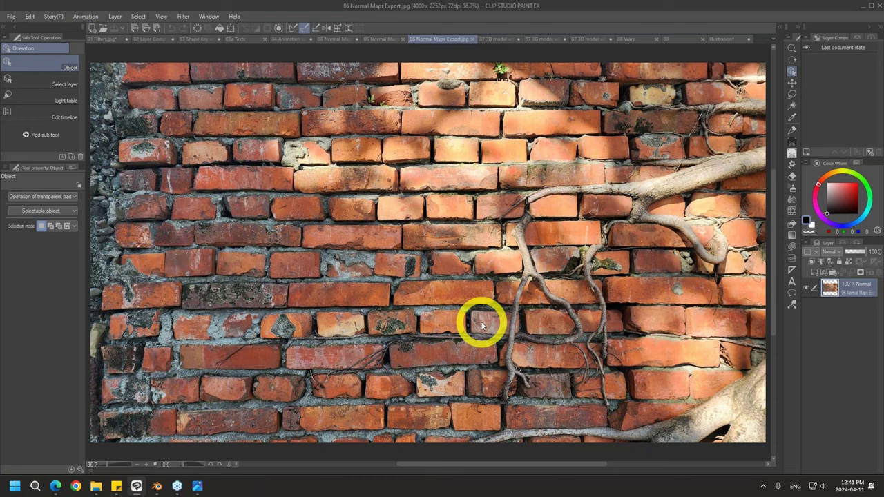
pyautogui.click(183, 16)
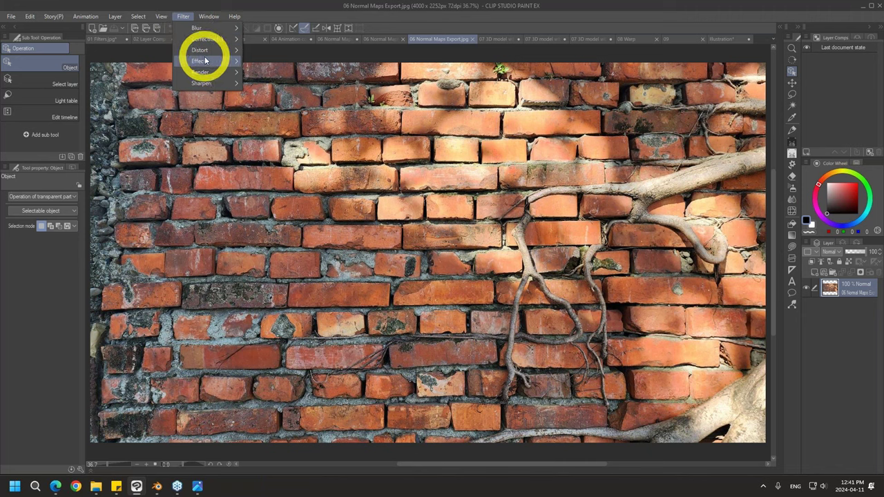
pyautogui.moveTo(206, 64)
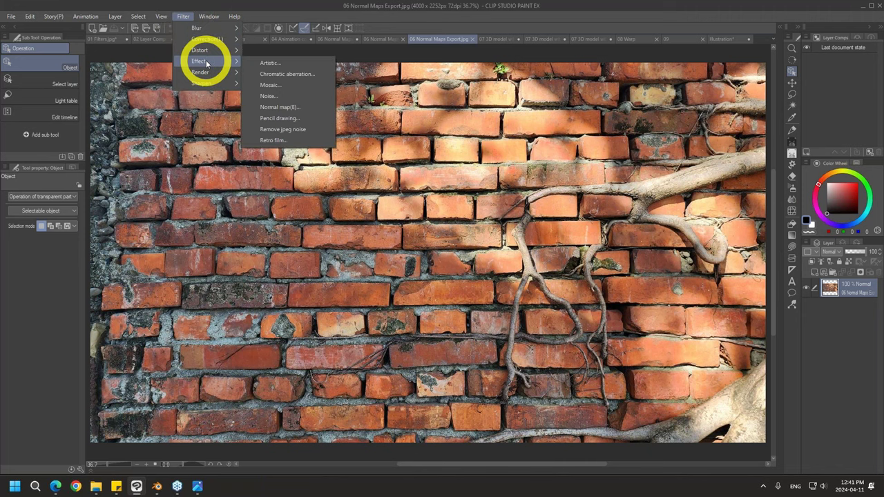
pyautogui.click(317, 107)
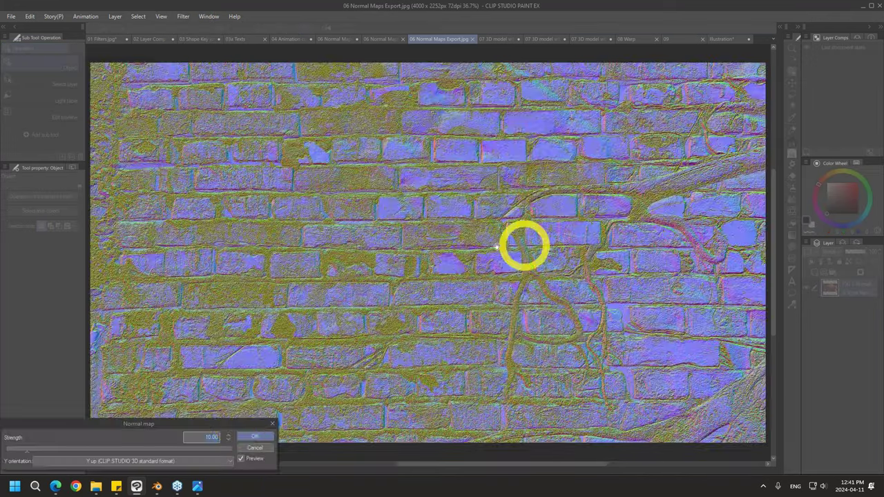
pyautogui.moveTo(231, 425); pyautogui.dragTo(615, 254)
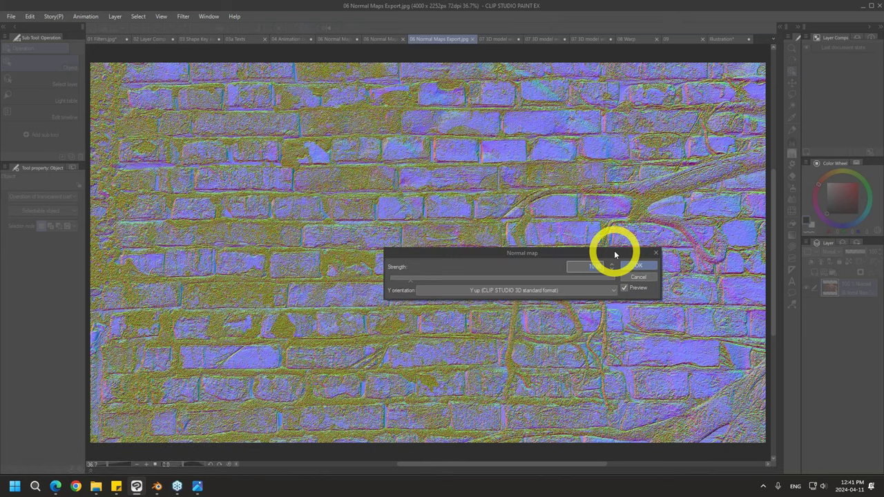
pyautogui.click(436, 277)
pyautogui.click(396, 278)
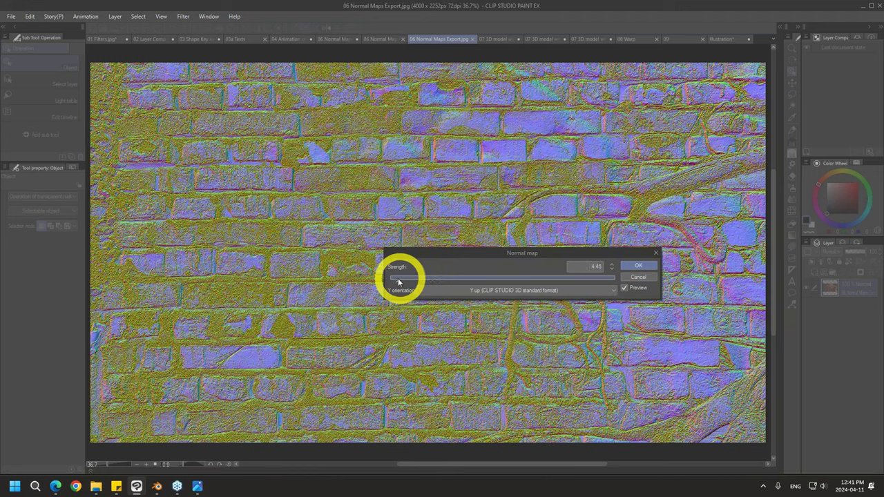
pyautogui.click(557, 280)
pyautogui.click(397, 276)
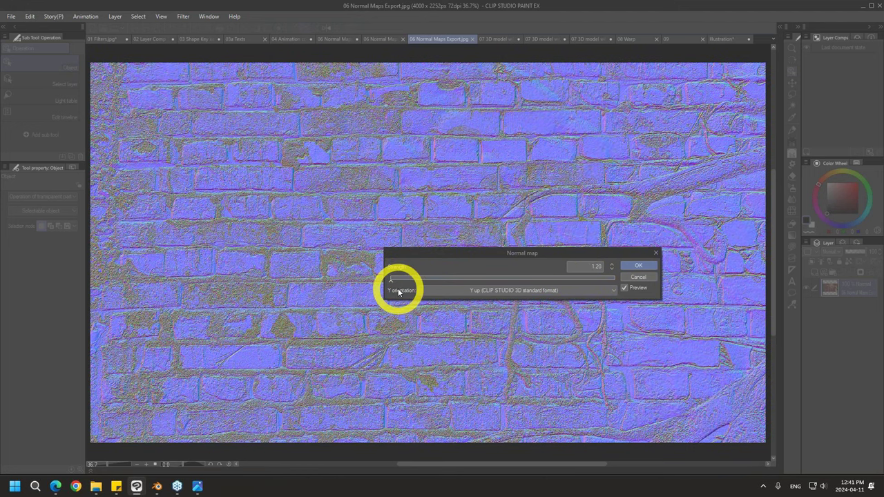
pyautogui.click(637, 277)
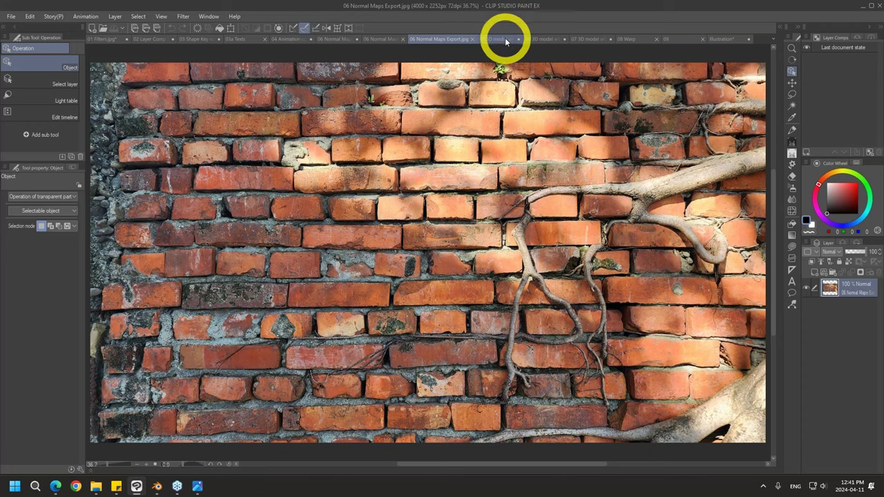
pyautogui.hotkey('ctrl', 'Tab')
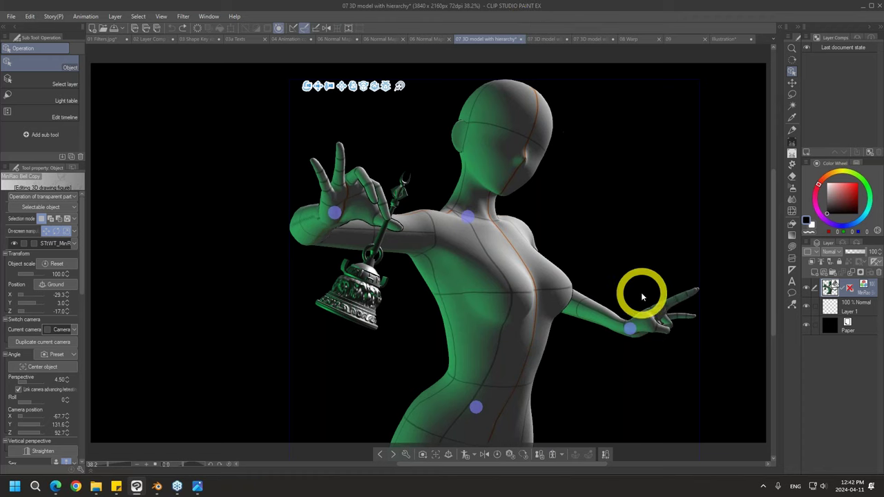
# Raise the figure's hand up to the left and move the bell to its upper arm
pyautogui.click(336, 211)
pyautogui.moveTo(332, 208)
pyautogui.mouseDown()
pyautogui.moveTo(321, 220)
pyautogui.moveTo(306, 154)
pyautogui.moveTo(328, 208)
pyautogui.mouseUp()
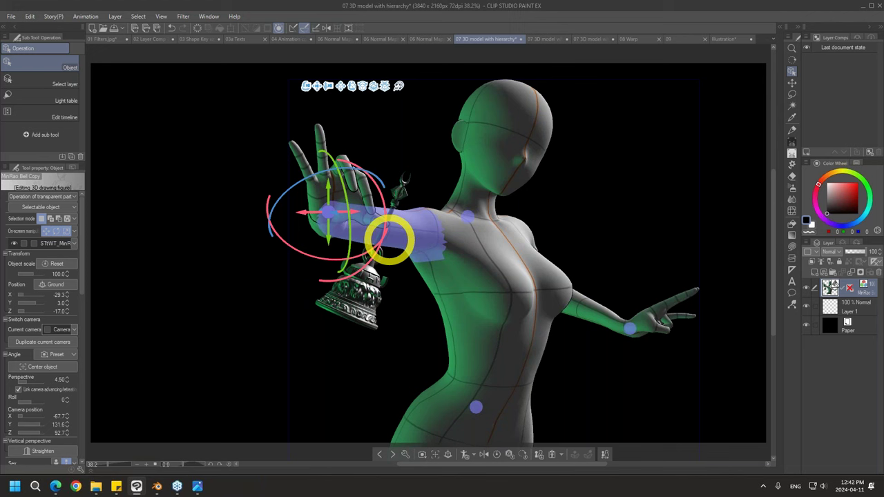
pyautogui.moveTo(345, 227); pyautogui.dragTo(202, 181)
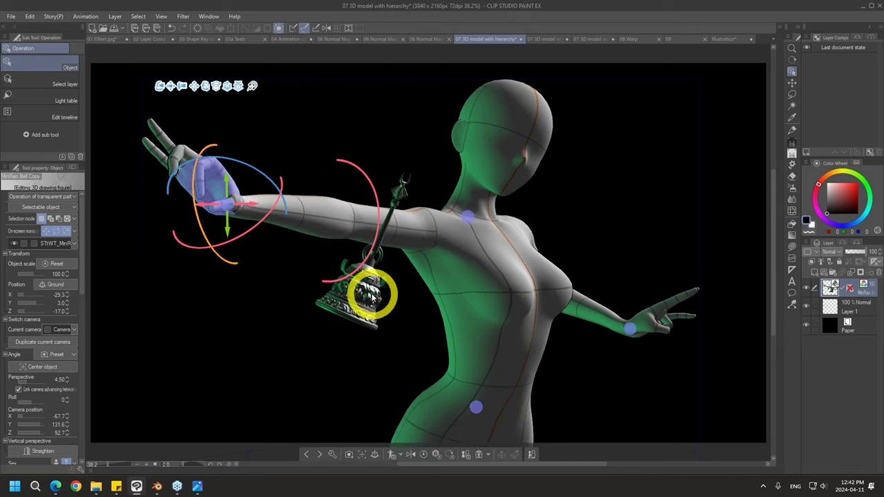
pyautogui.click(364, 304)
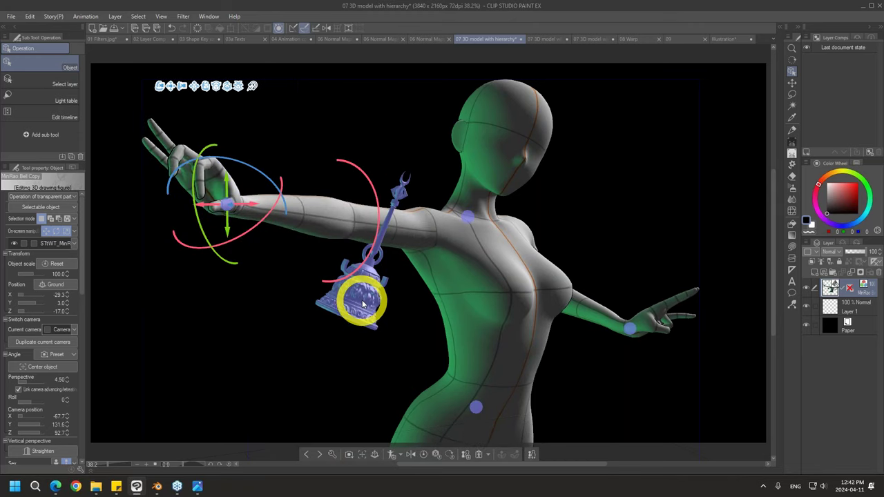
pyautogui.moveTo(364, 304); pyautogui.dragTo(211, 166)
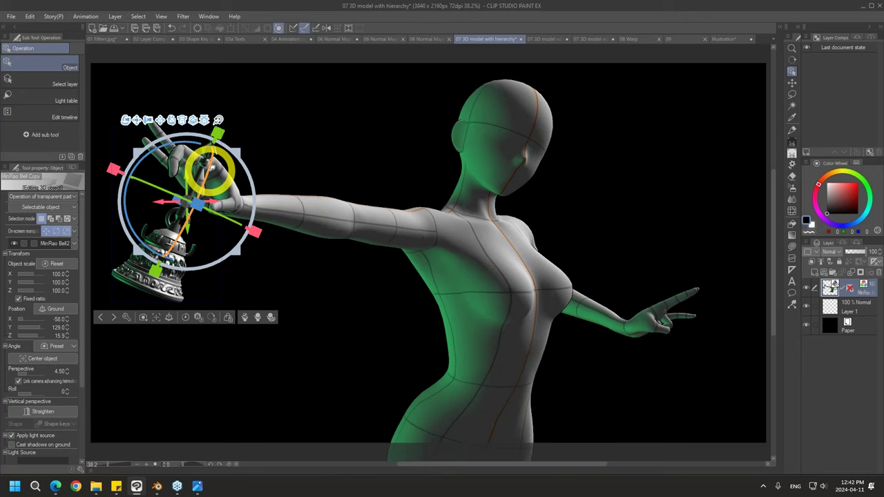
# Undo the four posing changes and show the Sub Tool Detail object list
pyautogui.click(172, 29)
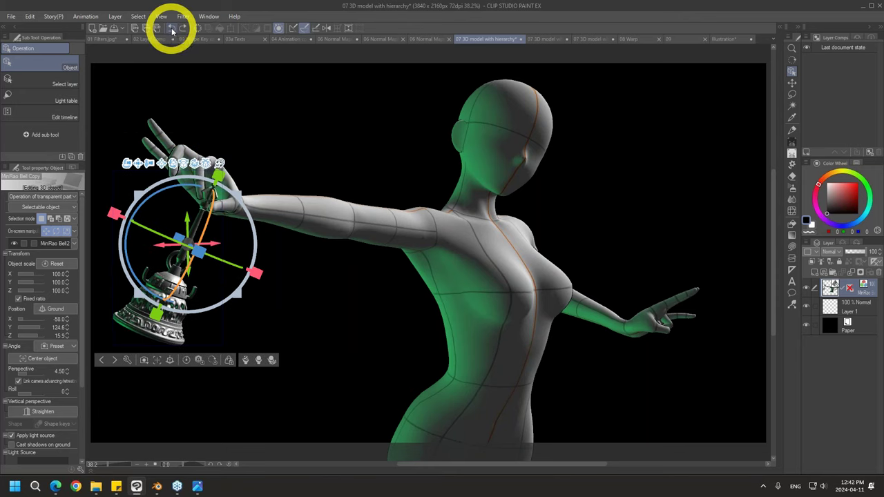
pyautogui.click(172, 29)
pyautogui.click(172, 29)
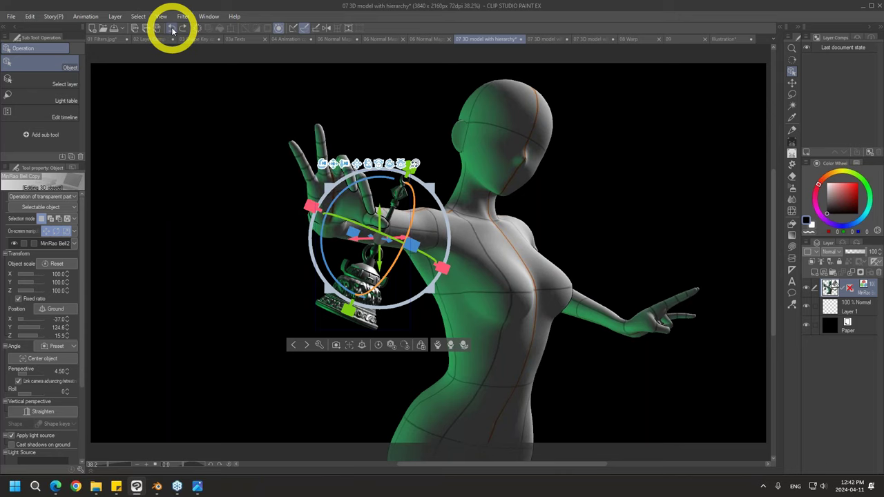
pyautogui.click(170, 29)
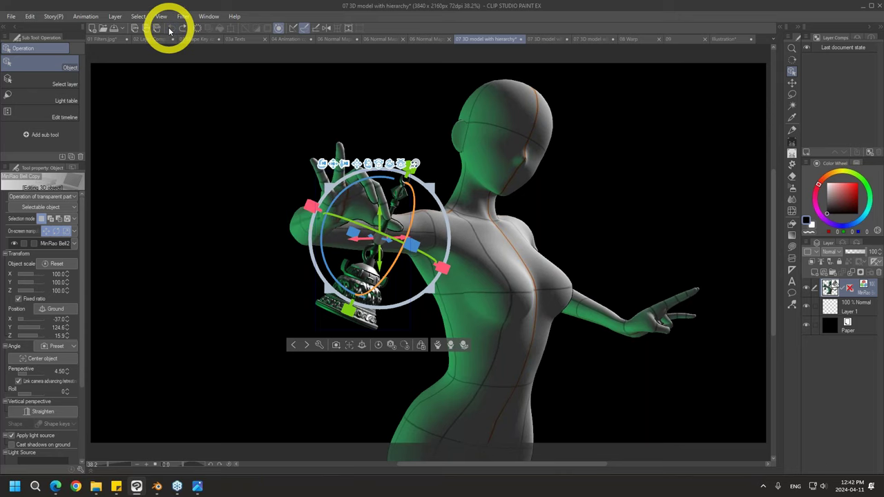
pyautogui.click(80, 469)
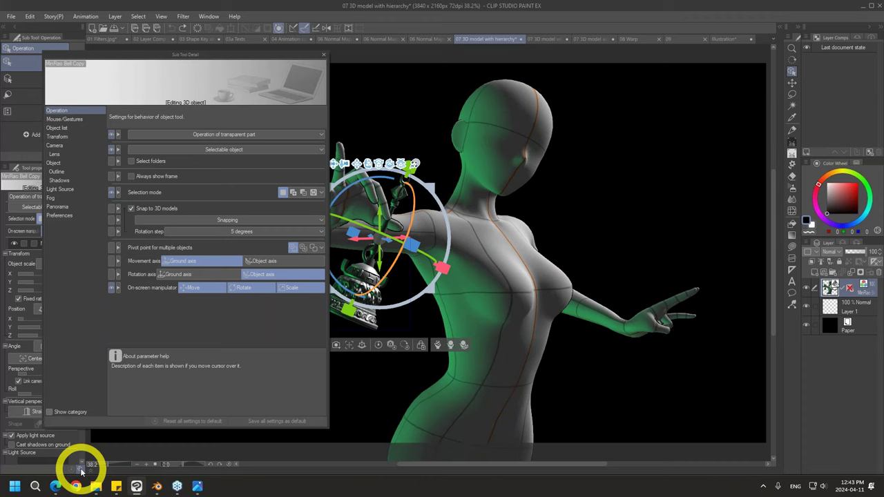
pyautogui.click(69, 129)
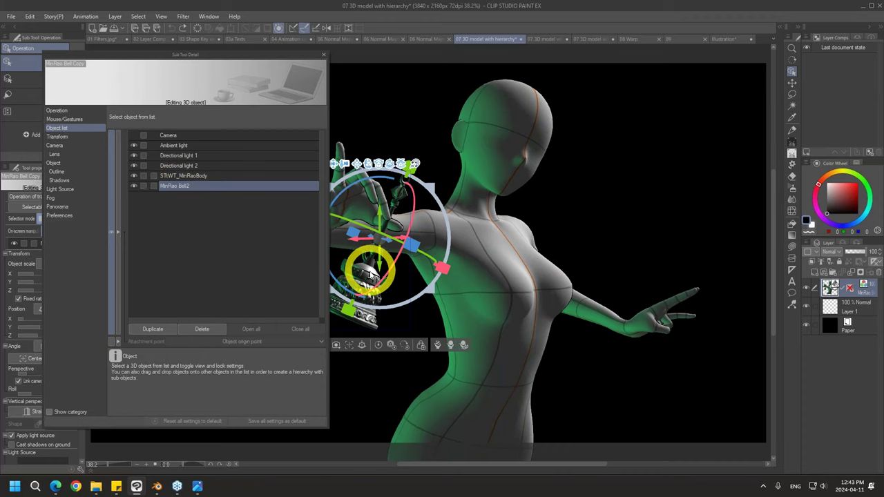
# Make MinRao Bell2 a child of STWT_MinRaoBody and set its attachment point to Right hand
pyautogui.moveTo(185, 190); pyautogui.dragTo(201, 178)
pyautogui.click(191, 188)
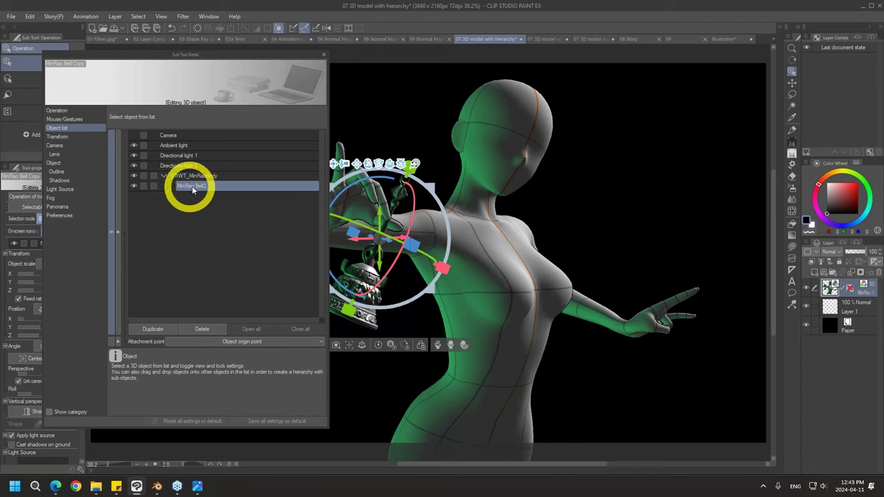
pyautogui.click(185, 176)
pyautogui.click(211, 186)
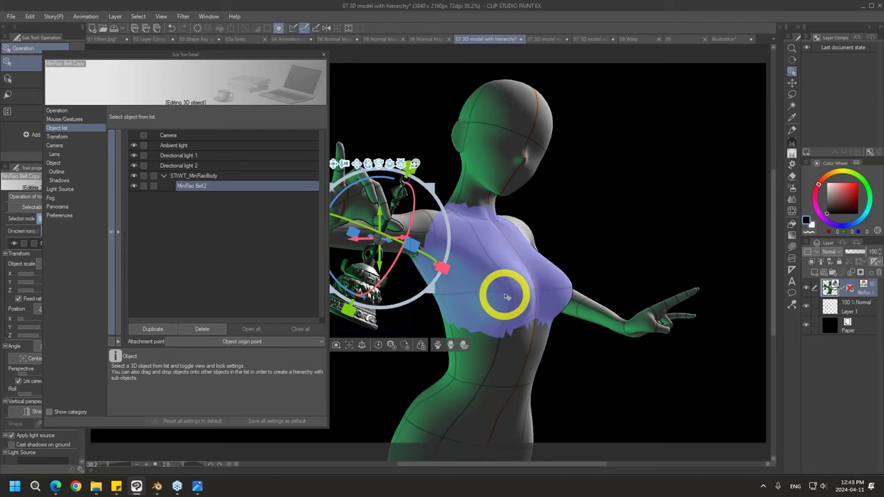
pyautogui.click(237, 181)
pyautogui.click(196, 185)
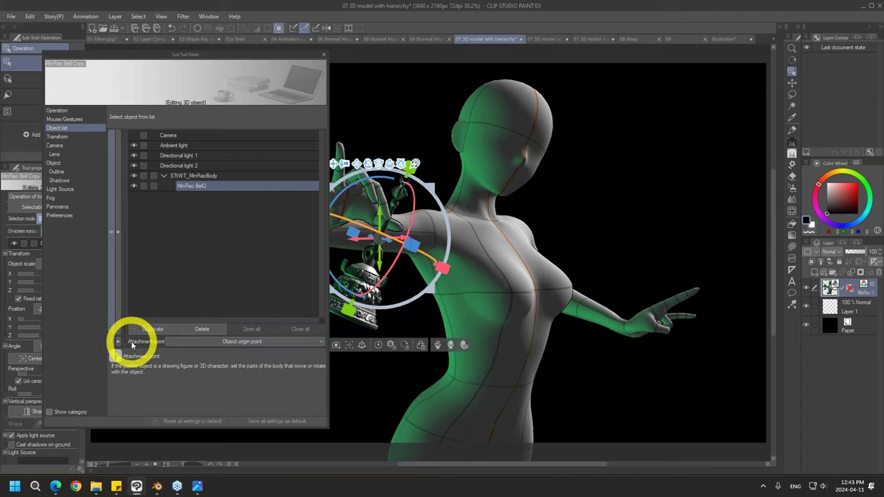
pyautogui.click(305, 346)
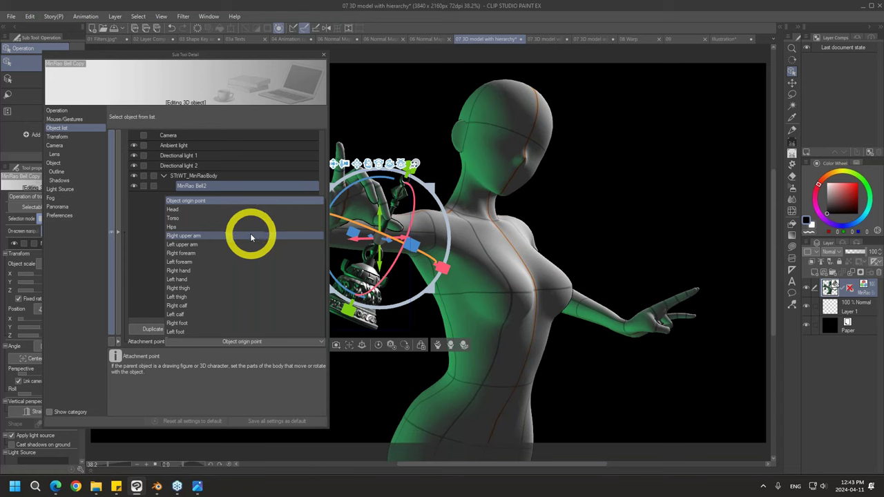
pyautogui.click(226, 270)
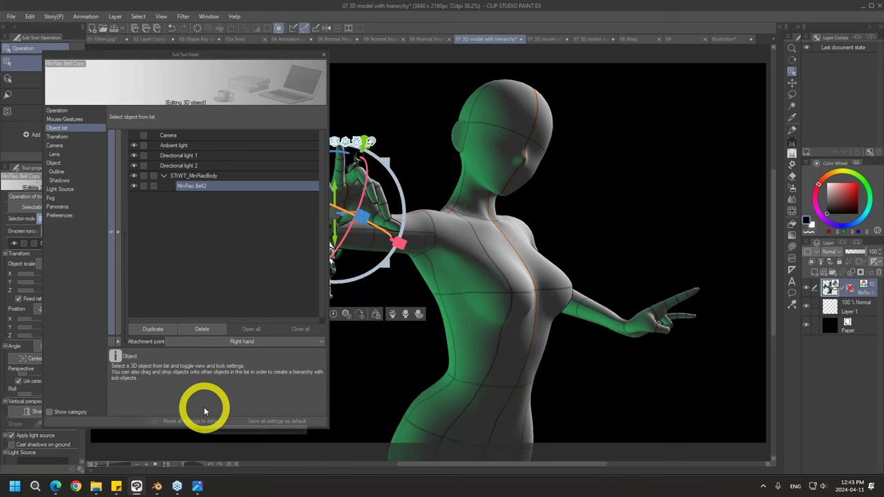
pyautogui.click(324, 54)
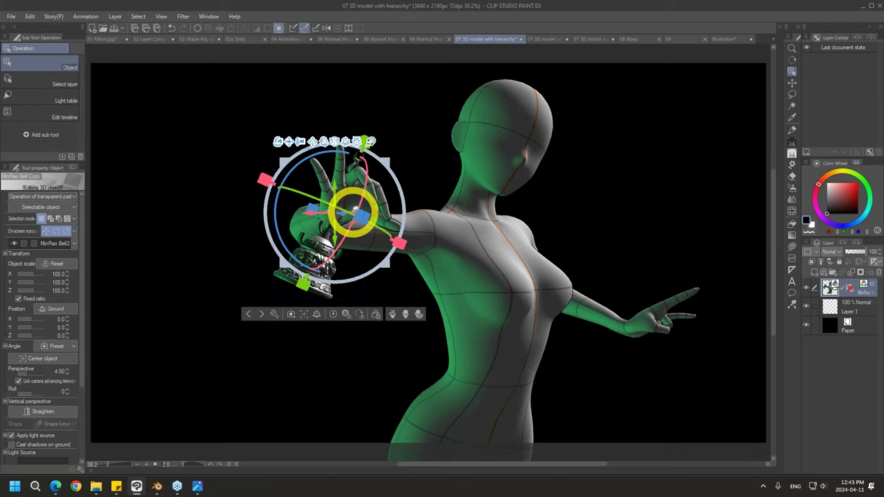
# Swing the figure's arm out to the left and place the bell onto its hand
pyautogui.moveTo(320, 212); pyautogui.dragTo(369, 217)
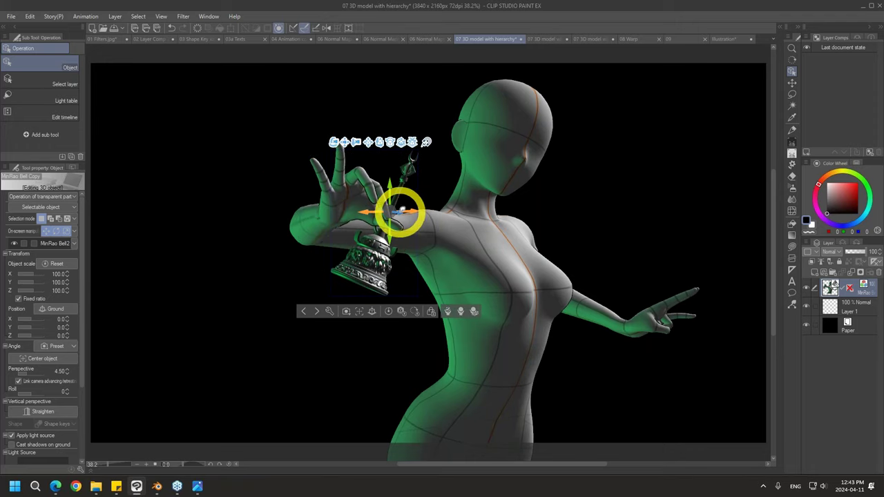
pyautogui.moveTo(402, 211); pyautogui.dragTo(389, 250)
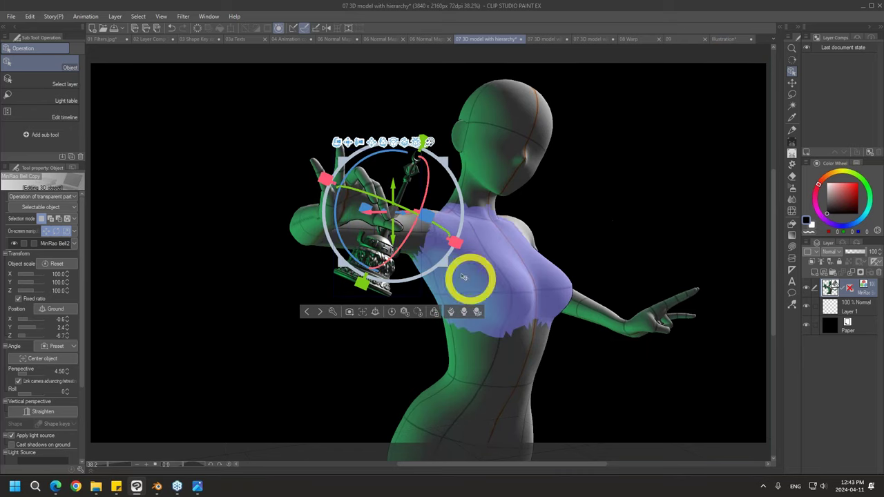
pyautogui.click(336, 210)
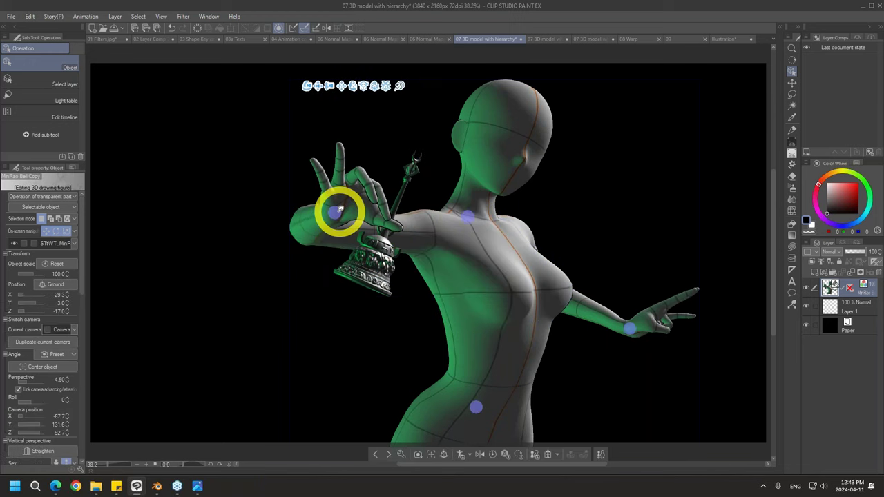
pyautogui.moveTo(334, 212); pyautogui.dragTo(263, 249)
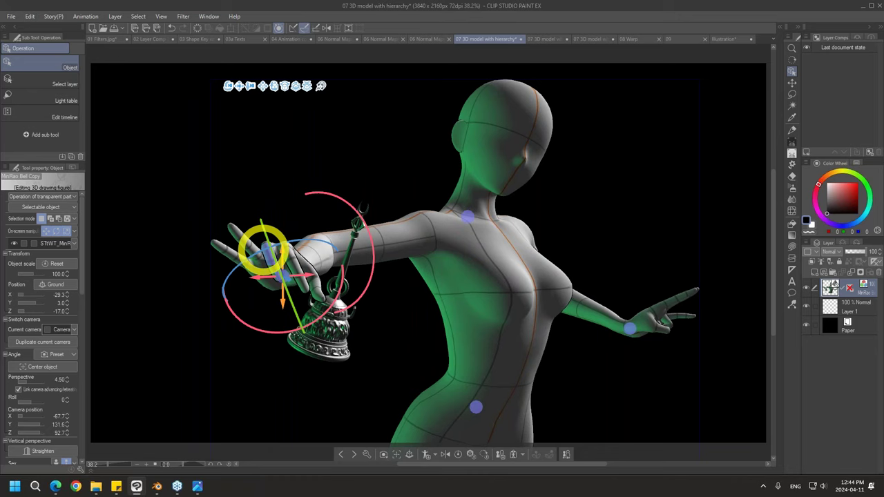
pyautogui.moveTo(334, 343); pyautogui.dragTo(342, 341)
pyautogui.click(335, 326)
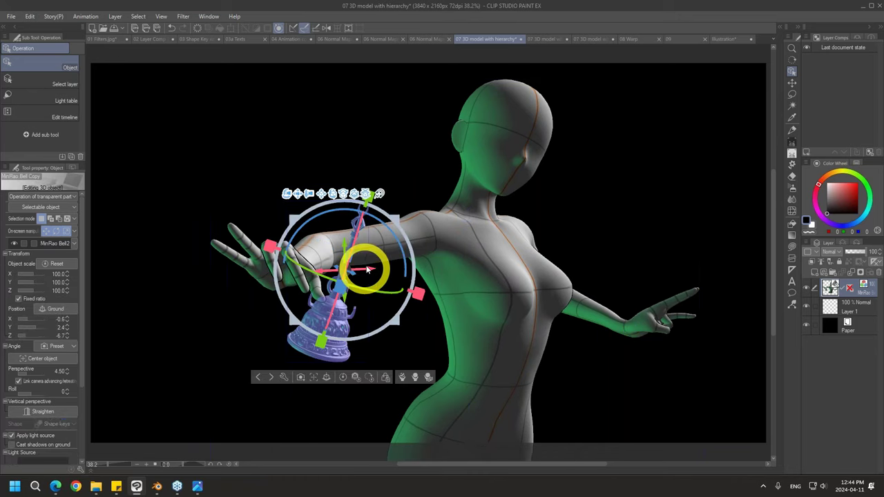
pyautogui.moveTo(369, 268); pyautogui.dragTo(318, 297)
pyautogui.click(331, 365)
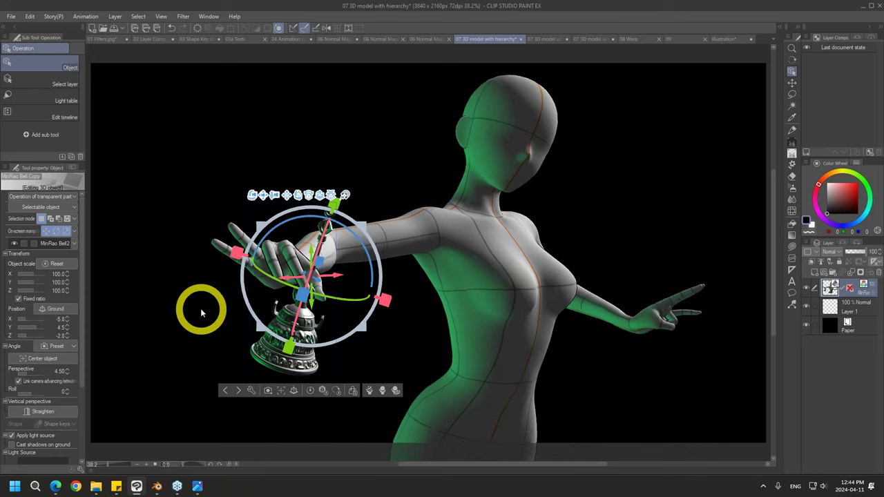
# Re-pose the arm, raised beside the head then lower left, and open 07 3D model with hierarchy01
pyautogui.click(408, 237)
pyautogui.moveTo(308, 258); pyautogui.dragTo(360, 237)
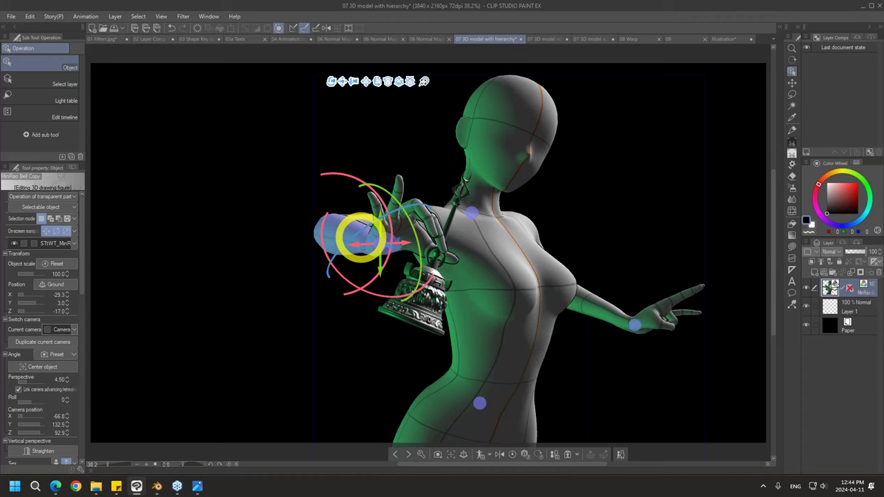
pyautogui.moveTo(359, 237); pyautogui.dragTo(315, 254)
pyautogui.click(315, 254)
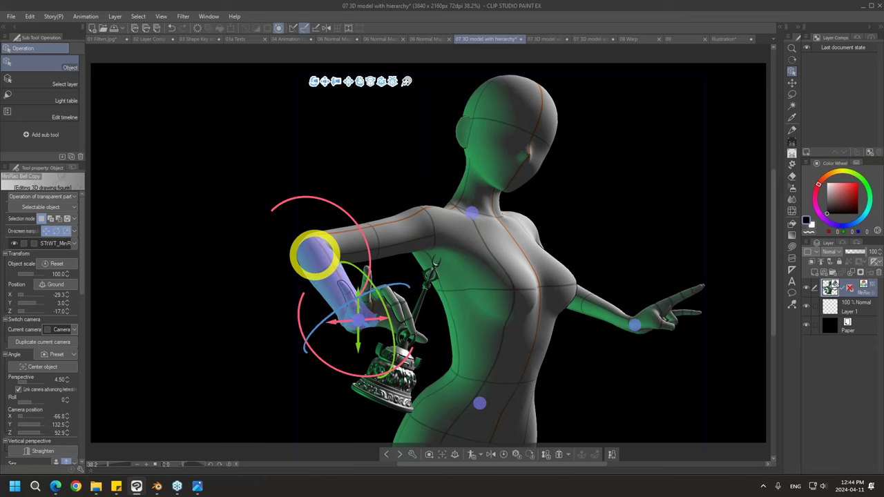
pyautogui.click(548, 39)
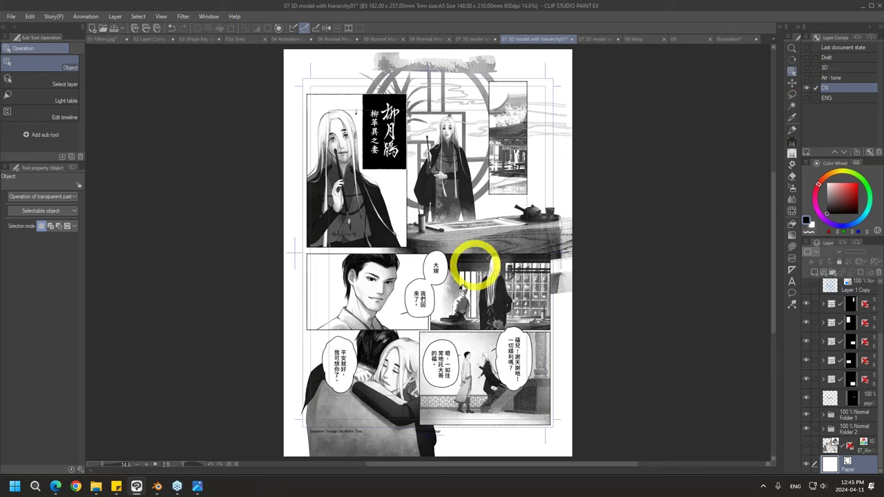
# Show the page's 3D layer comp, then switch to the 07 3D model with hierarchy02 scene
pyautogui.click(809, 67)
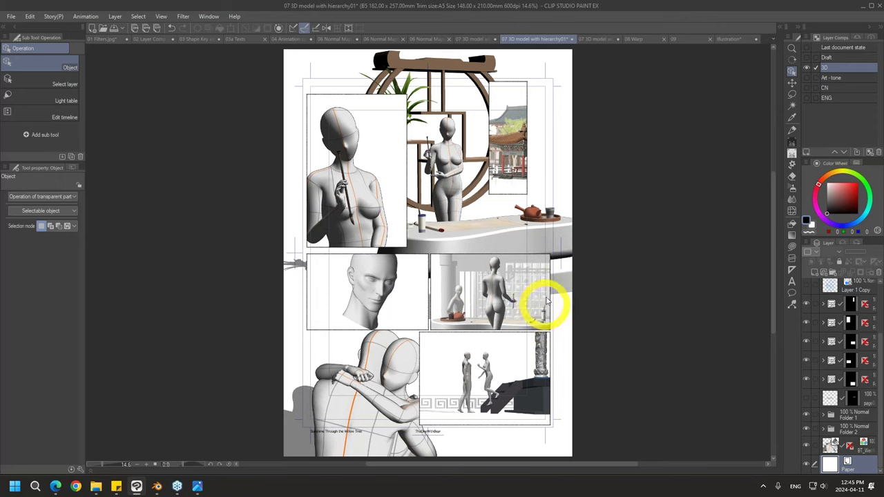
pyautogui.click(595, 38)
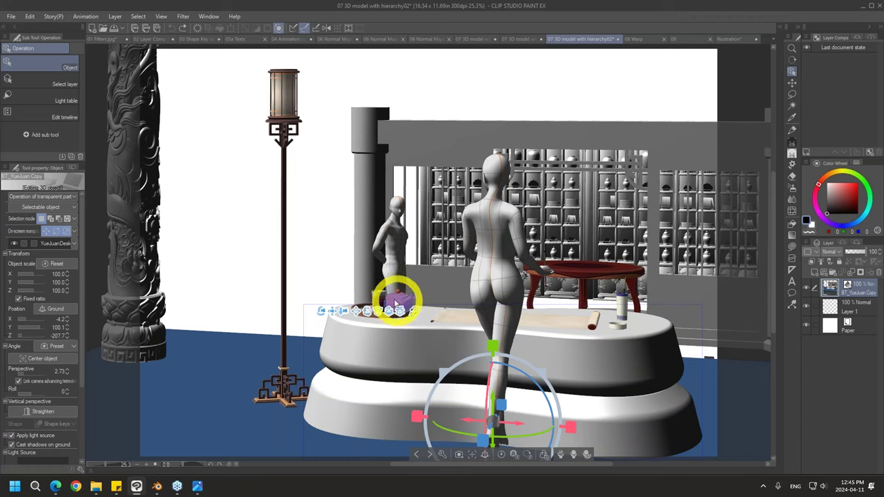
# Expand YueJuanDesk in the Sub Tool Detail object list to reveal its child objects
pyautogui.click(81, 466)
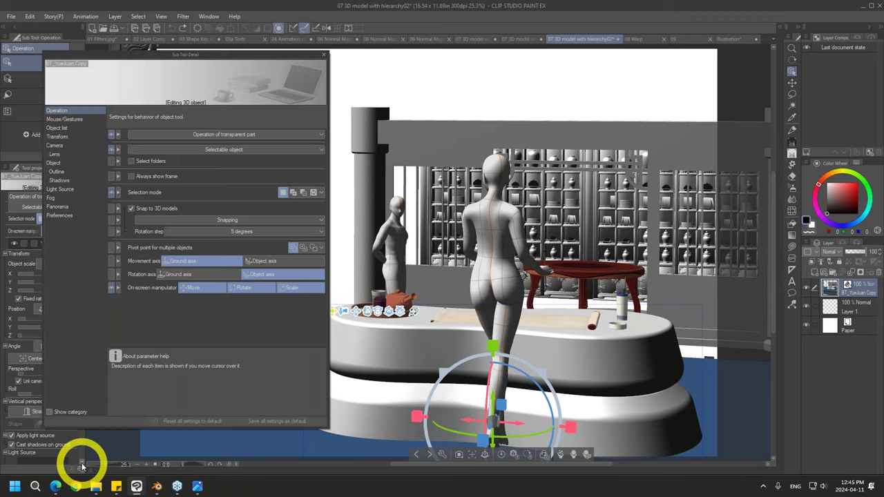
pyautogui.click(78, 128)
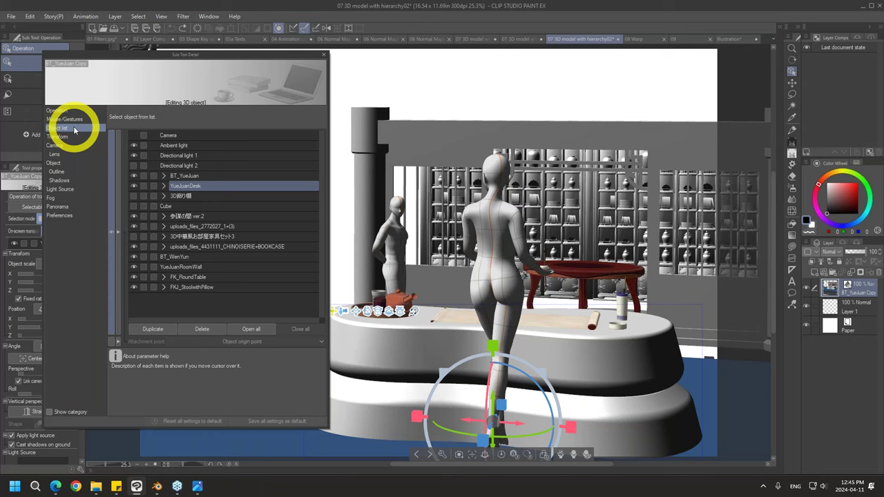
pyautogui.click(163, 186)
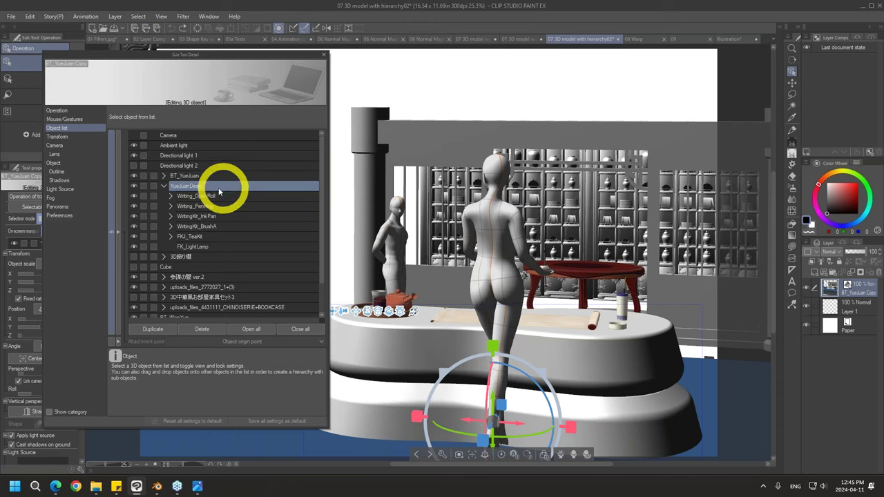
pyautogui.click(323, 55)
# Slide the YueJuanDesk platform, with its lamp and tray, to the right, undoing a stray move
pyautogui.moveTo(518, 423); pyautogui.dragTo(388, 419)
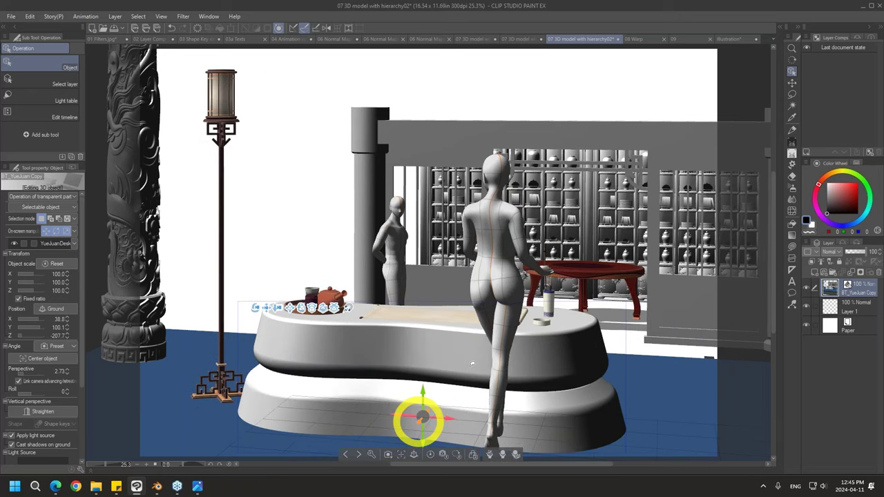
pyautogui.moveTo(473, 364); pyautogui.dragTo(452, 373)
pyautogui.hotkey('ctrl', 'z')
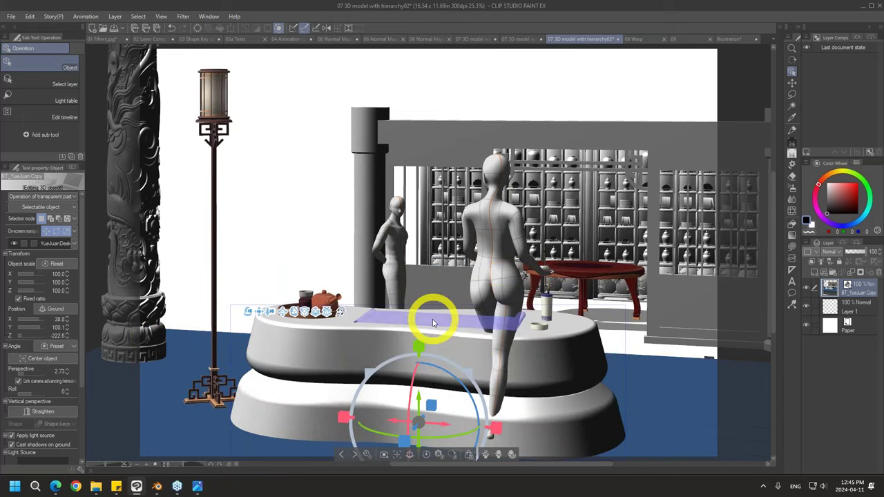
pyautogui.hotkey('ctrl', 'z')
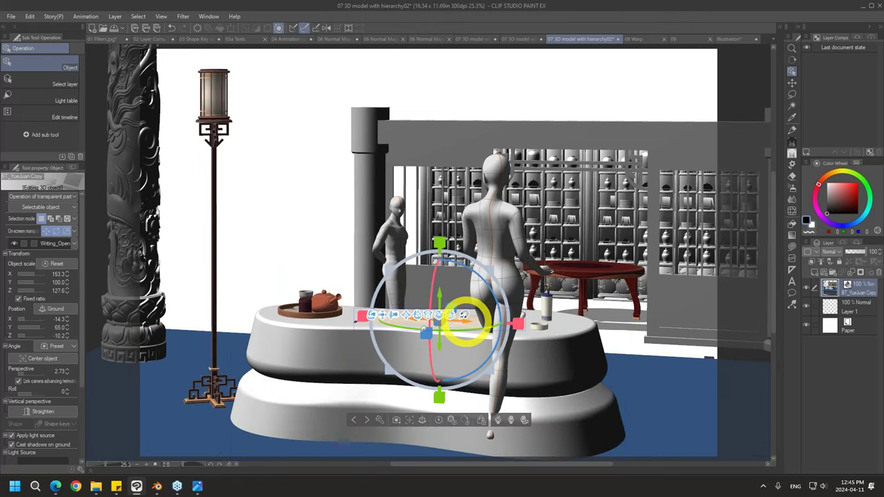
pyautogui.click(317, 370)
pyautogui.click(438, 368)
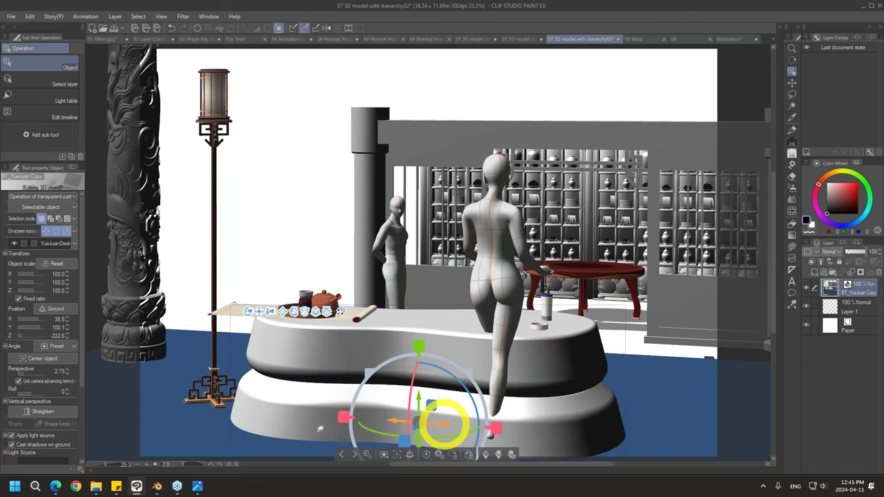
pyautogui.moveTo(319, 429); pyautogui.dragTo(469, 430)
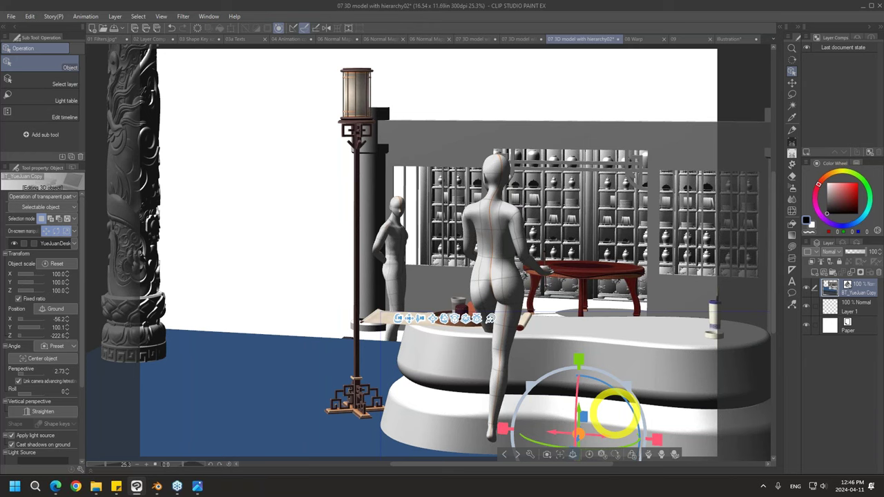
# Return to the hierarchy01 page, show its CN layer comp and the Information panel's work time
pyautogui.click(526, 39)
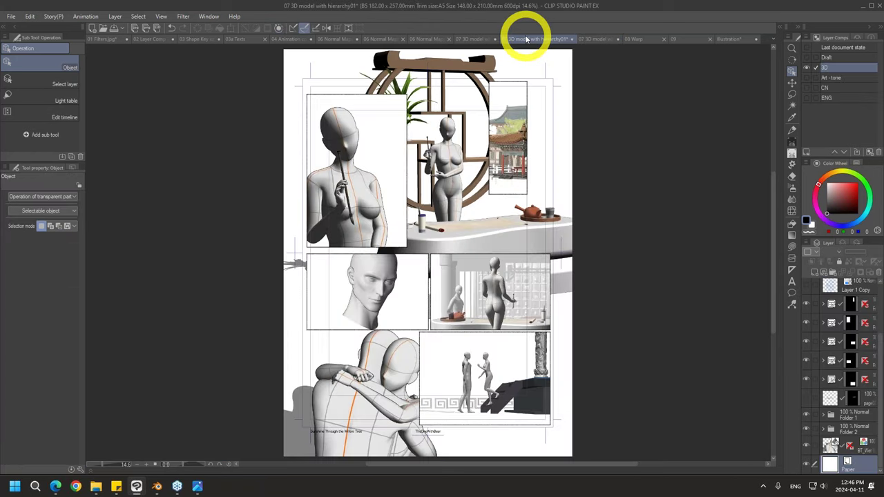
pyautogui.click(807, 87)
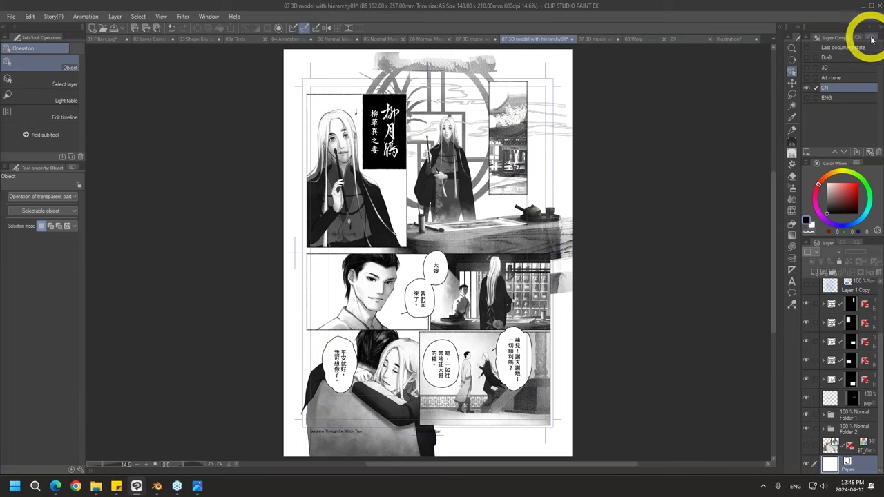
pyautogui.click(869, 38)
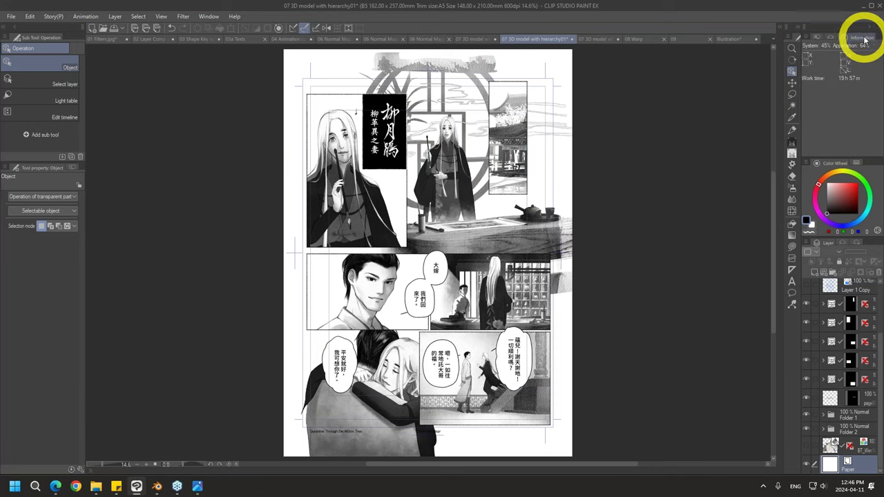
pyautogui.click(209, 16)
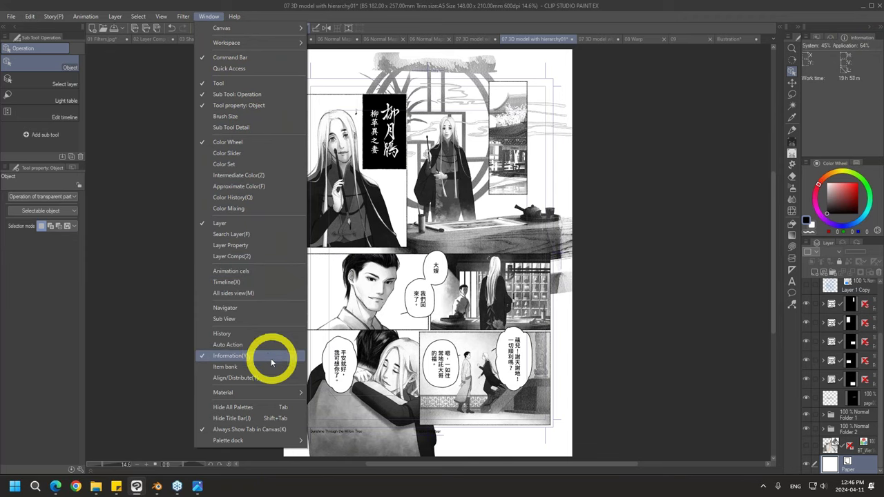
pyautogui.click(853, 94)
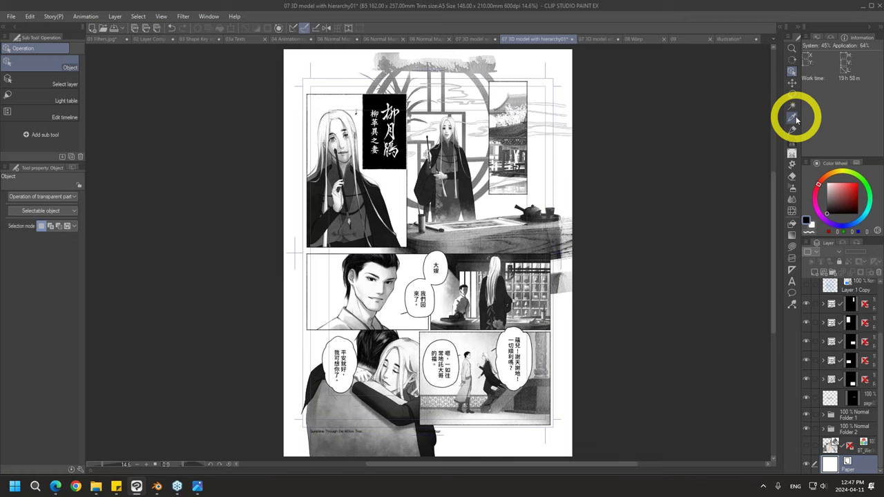
pyautogui.click(209, 15)
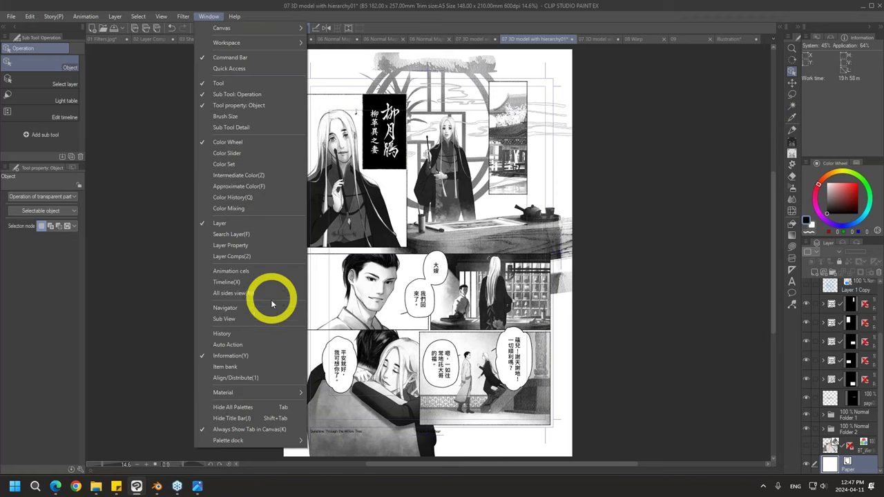
# Open the Sub View beside the page and browse reference pages 02, 03, 01 and 12
pyautogui.click(270, 322)
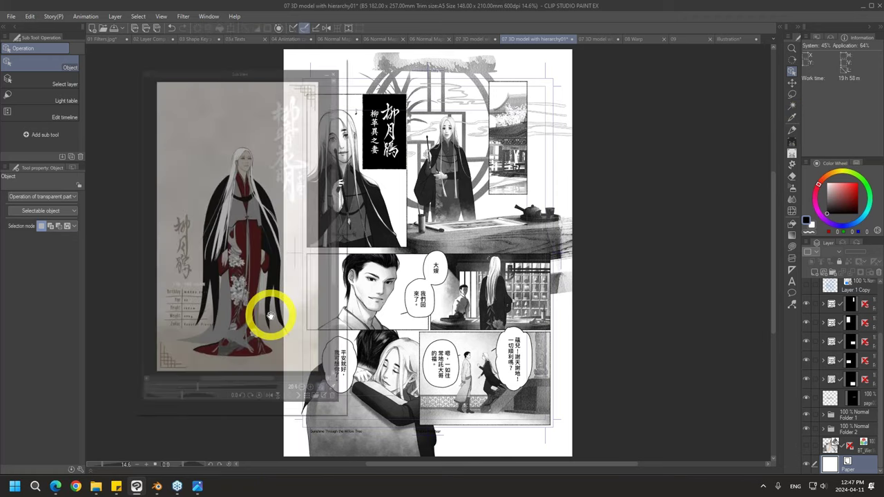
pyautogui.moveTo(302, 66)
pyautogui.mouseDown()
pyautogui.moveTo(394, 58)
pyautogui.moveTo(319, 66)
pyautogui.mouseUp()
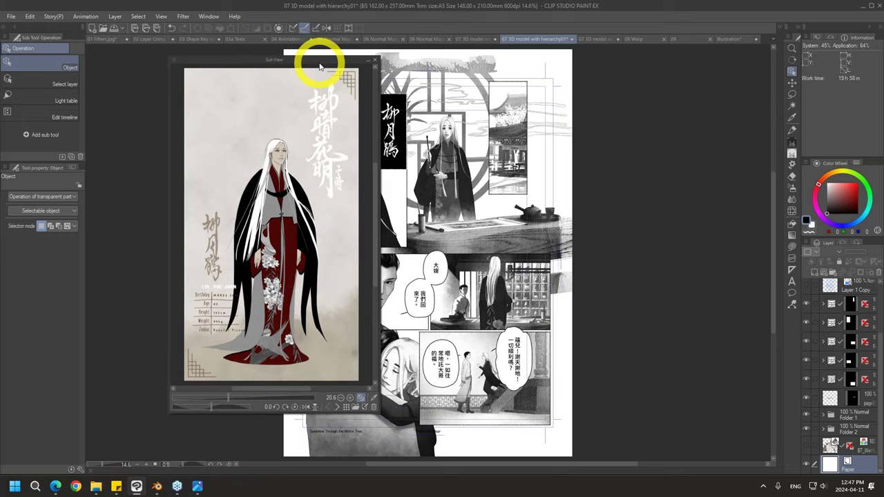
pyautogui.click(354, 408)
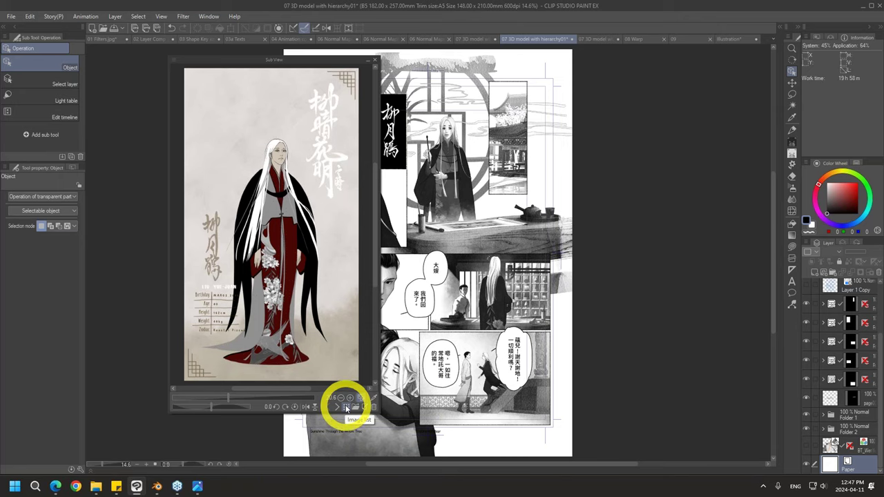
pyautogui.click(347, 408)
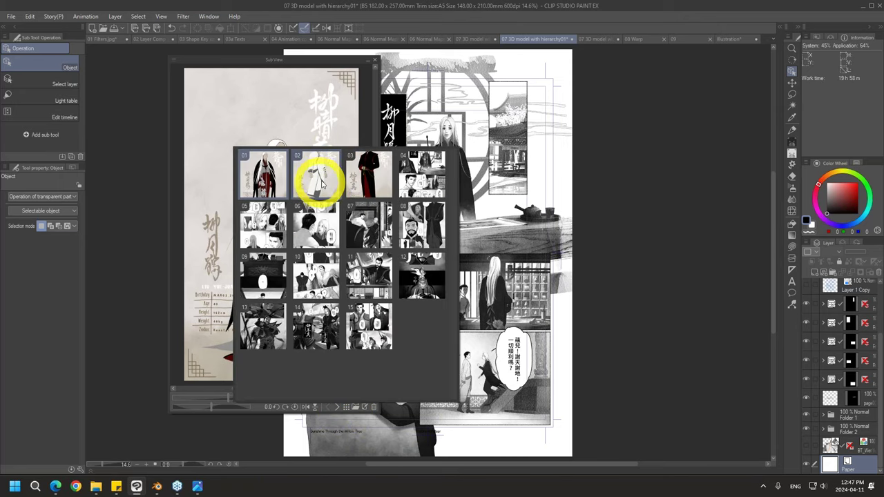
pyautogui.click(317, 176)
pyautogui.click(375, 172)
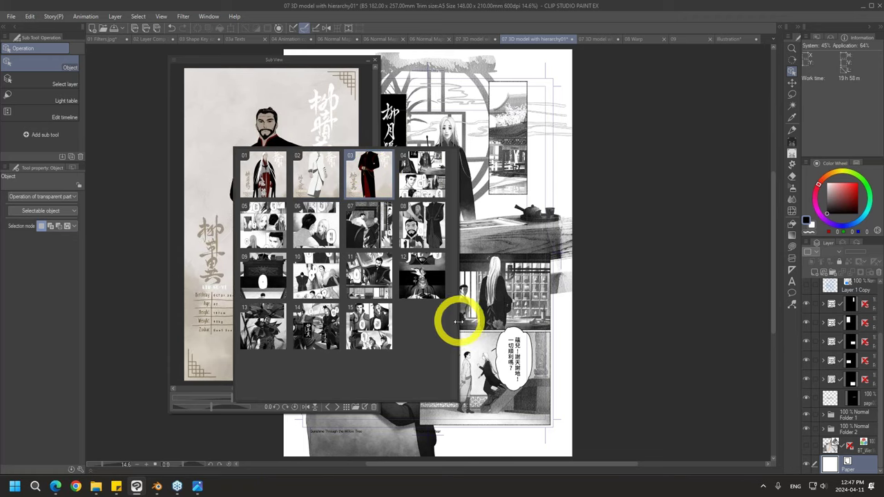
pyautogui.click(427, 282)
pyautogui.click(315, 177)
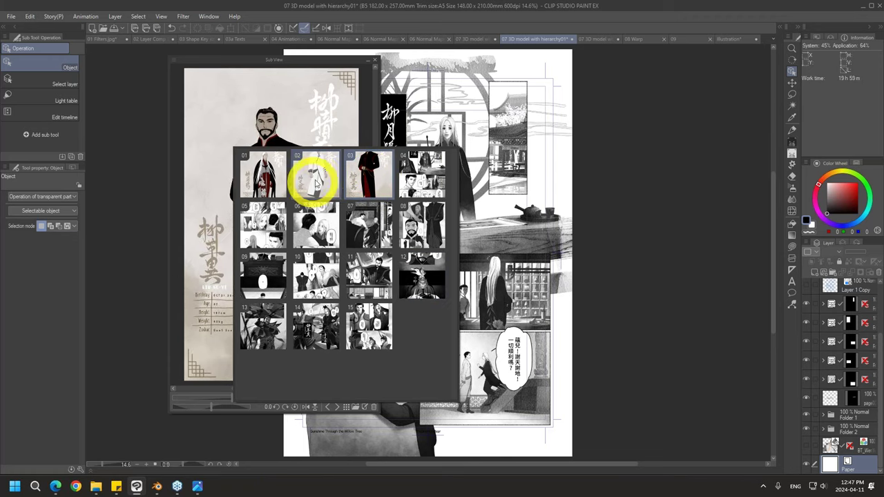
pyautogui.click(273, 184)
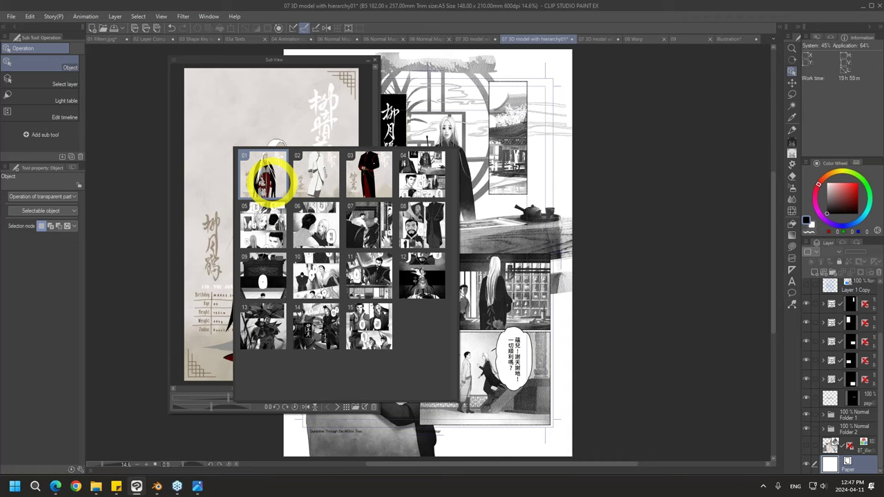
pyautogui.click(422, 276)
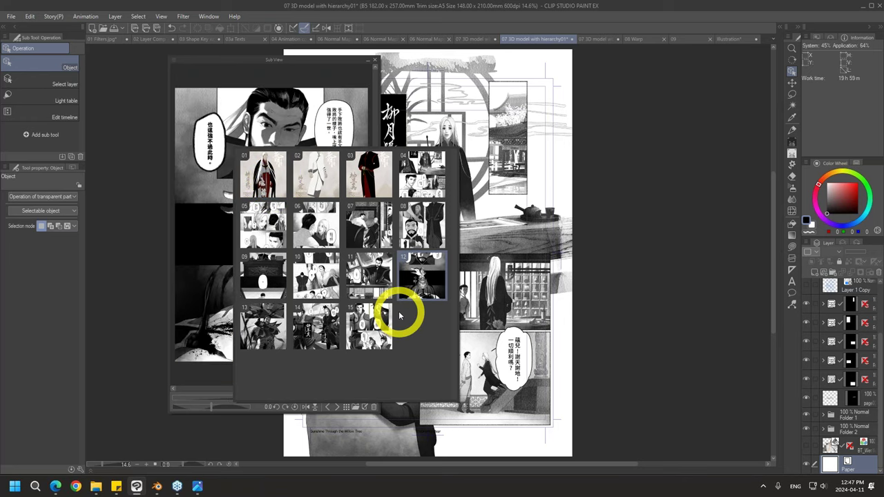
pyautogui.click(339, 119)
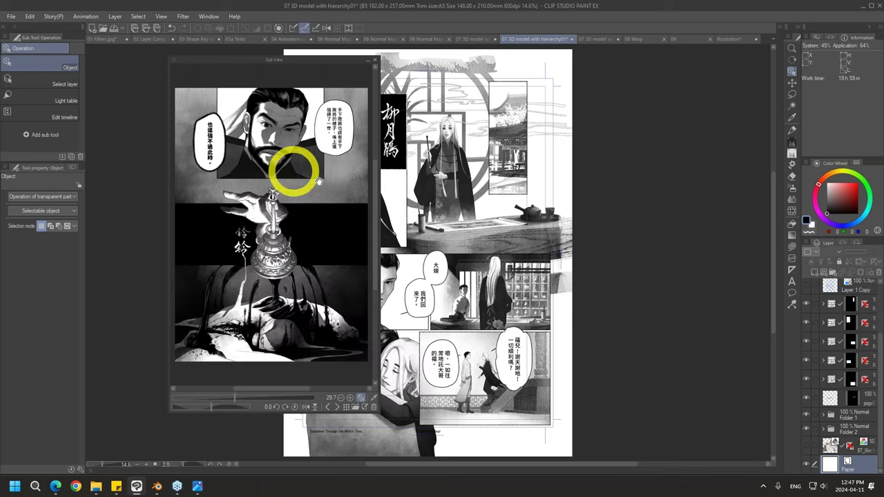
# Show character sheets 02 and 01, then step through the references one by one
pyautogui.click(347, 409)
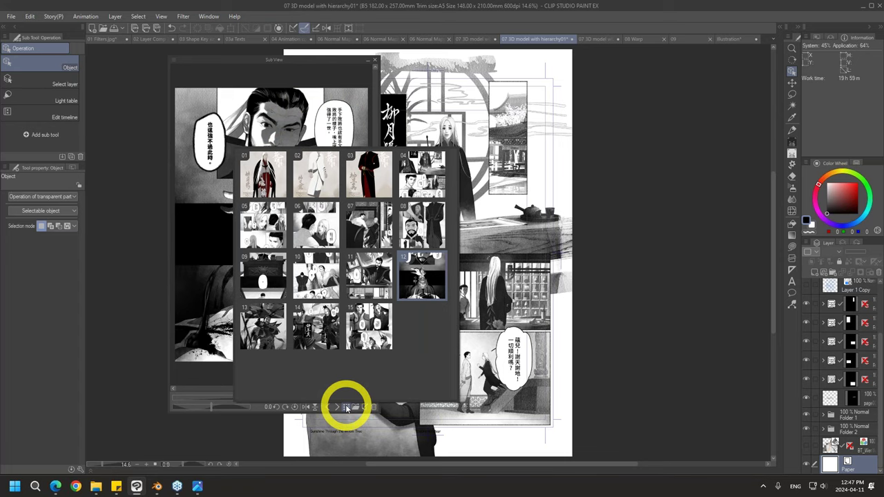
pyautogui.click(316, 176)
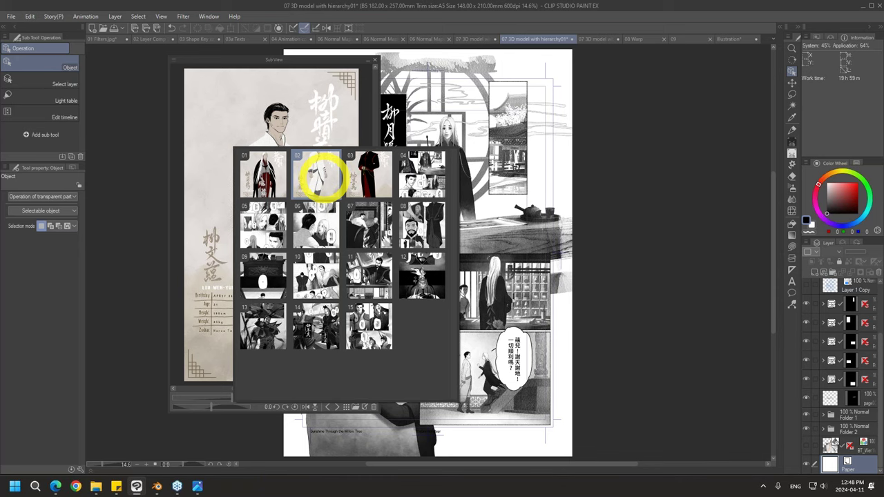
pyautogui.click(269, 174)
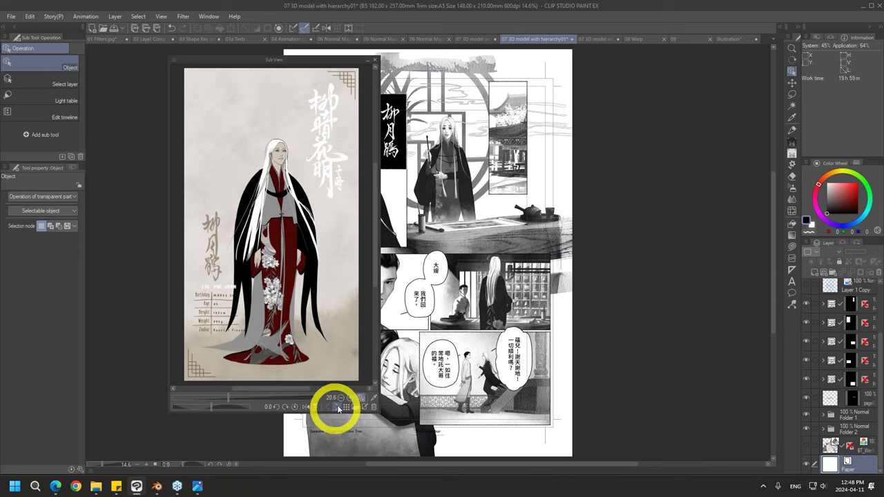
pyautogui.click(335, 407)
pyautogui.click(335, 406)
pyautogui.click(335, 406)
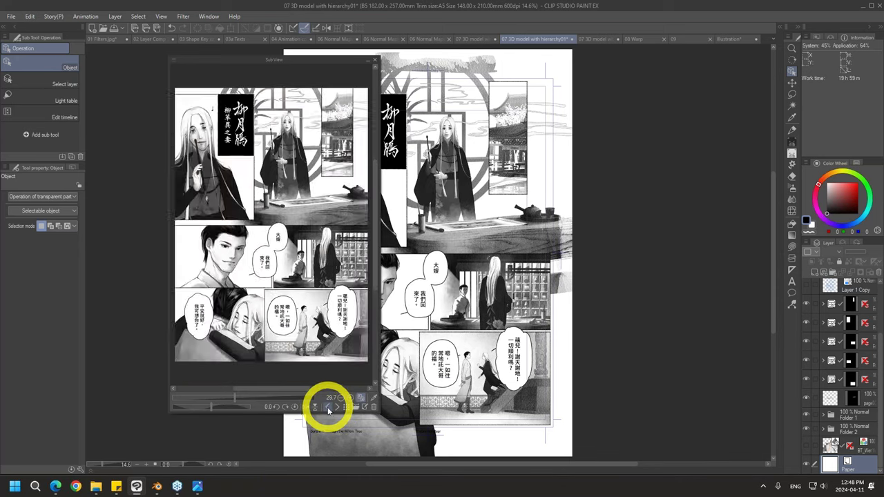
pyautogui.click(335, 406)
pyautogui.click(335, 406)
pyautogui.click(335, 406)
pyautogui.click(334, 407)
pyautogui.click(330, 409)
pyautogui.click(329, 409)
pyautogui.click(332, 409)
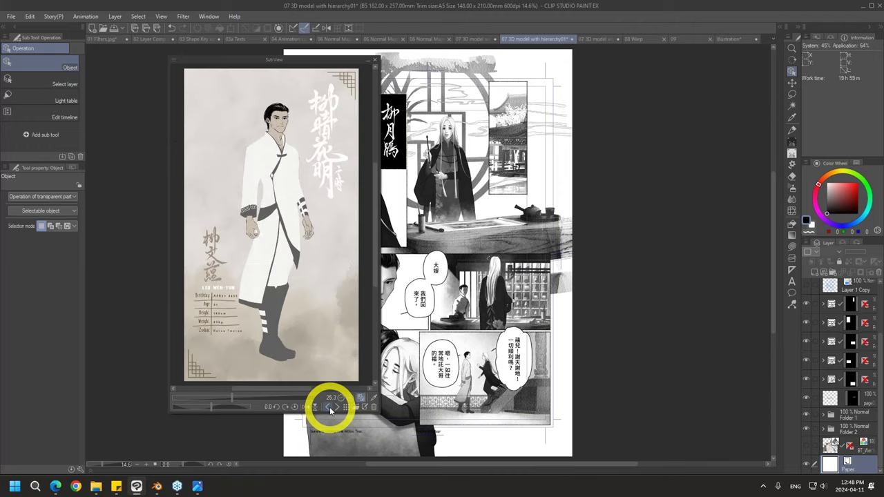
pyautogui.click(339, 408)
# Try pages 09, 03, 01 and 02, settle on sheet 01, and open 08 Warp
pyautogui.click(347, 408)
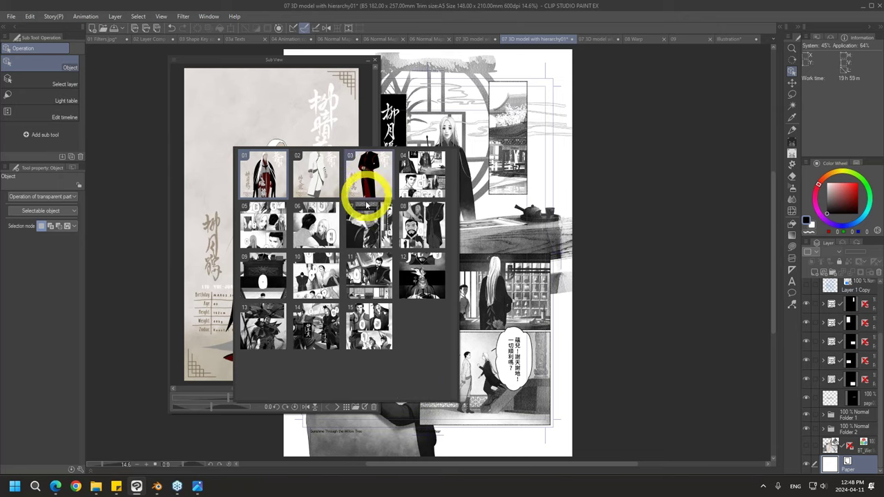
pyautogui.click(262, 276)
pyautogui.click(371, 173)
pyautogui.click(262, 173)
pyautogui.click(317, 173)
pyautogui.click(339, 108)
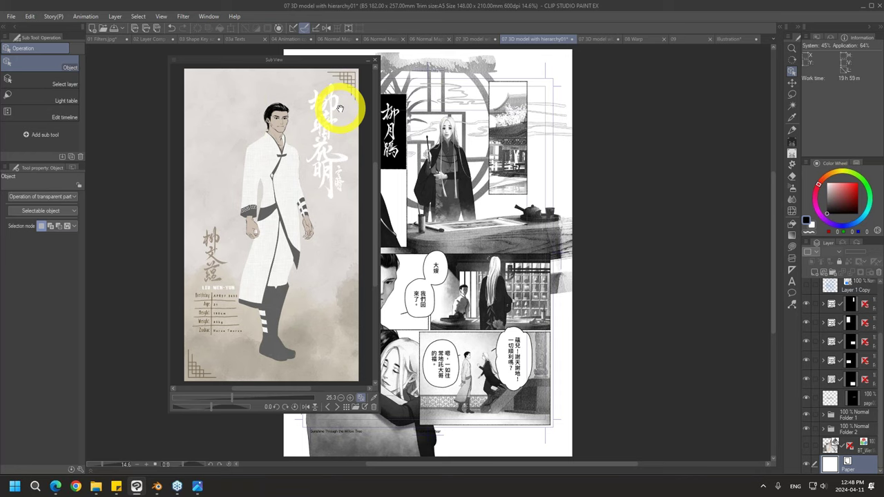
pyautogui.click(346, 407)
pyautogui.click(266, 175)
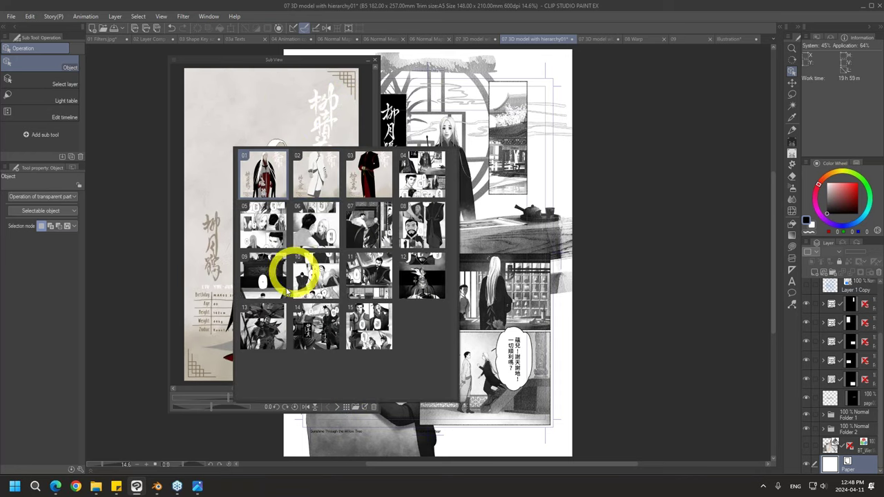
pyautogui.click(345, 113)
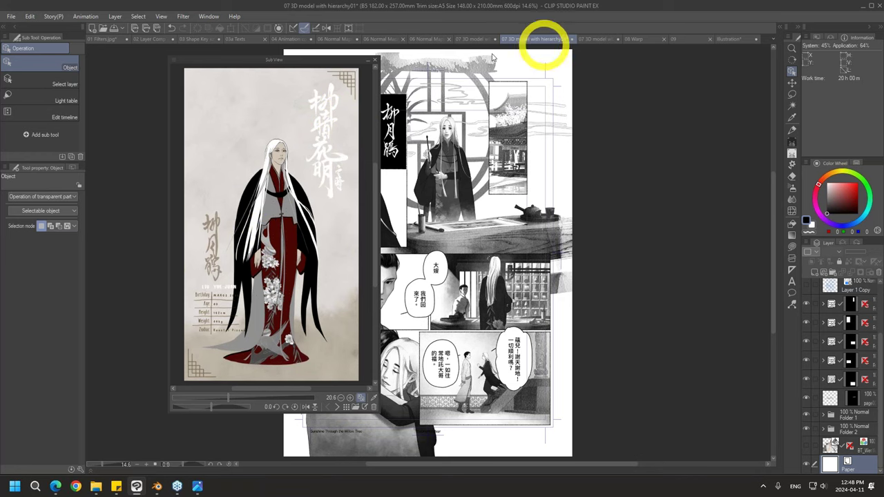
pyautogui.click(645, 39)
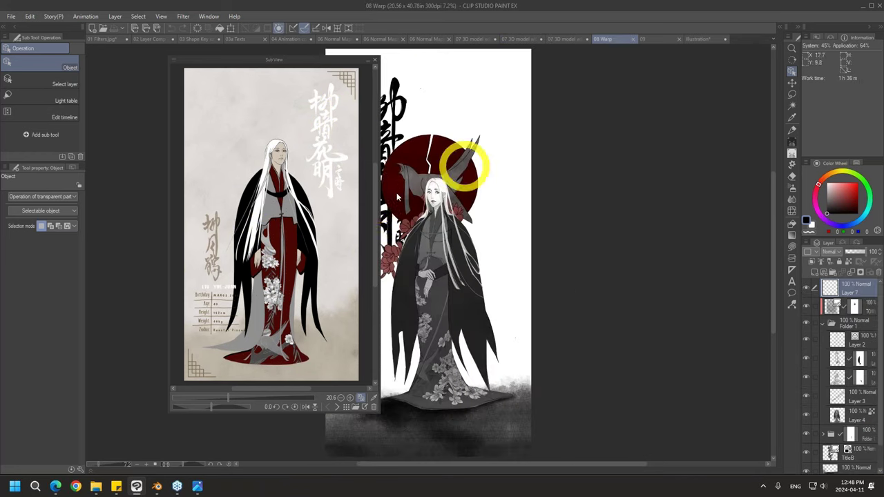
# Close the Sub View, zoom in on the robe's hem and back out, then add Layer 9
pyautogui.click(375, 60)
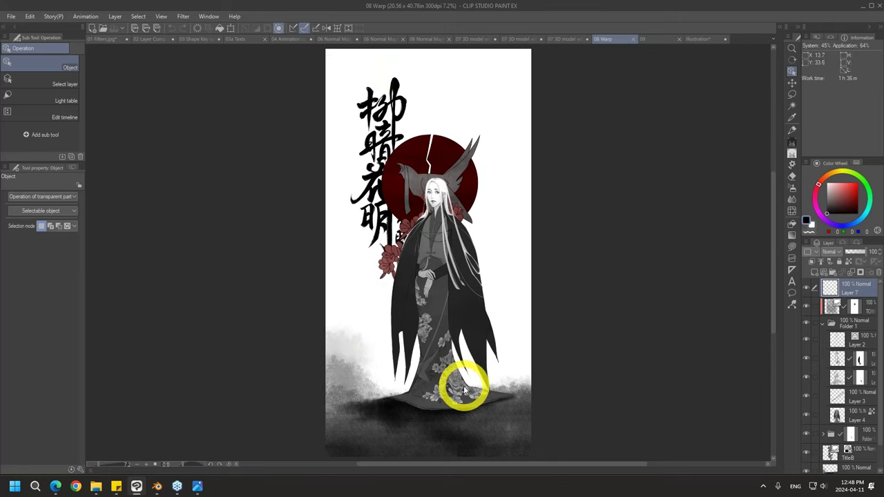
pyautogui.press('/')
pyautogui.moveTo(452, 364); pyautogui.dragTo(487, 368)
pyautogui.moveTo(513, 405); pyautogui.dragTo(507, 410)
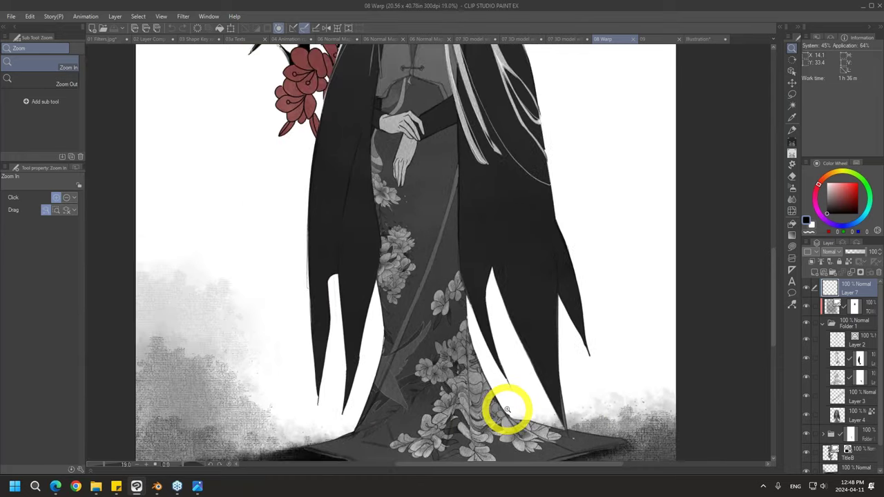
pyautogui.scroll(-2, 533, 426)
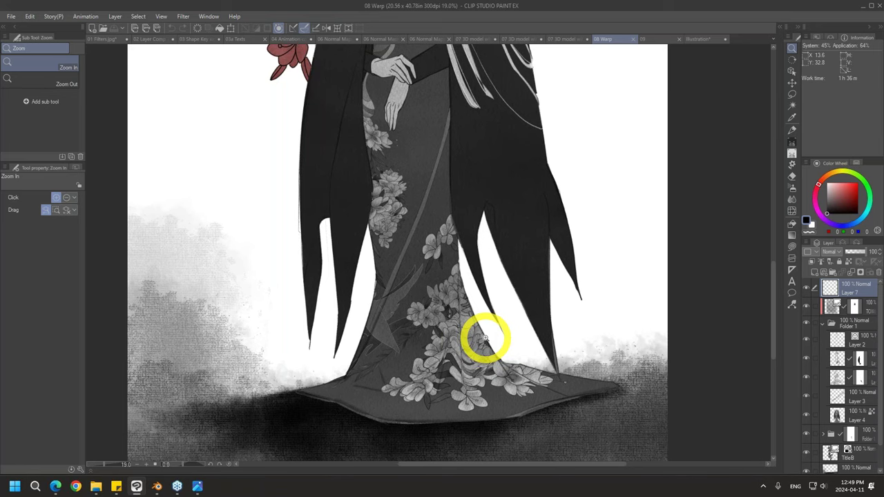
pyautogui.scroll(-3, 571, 347)
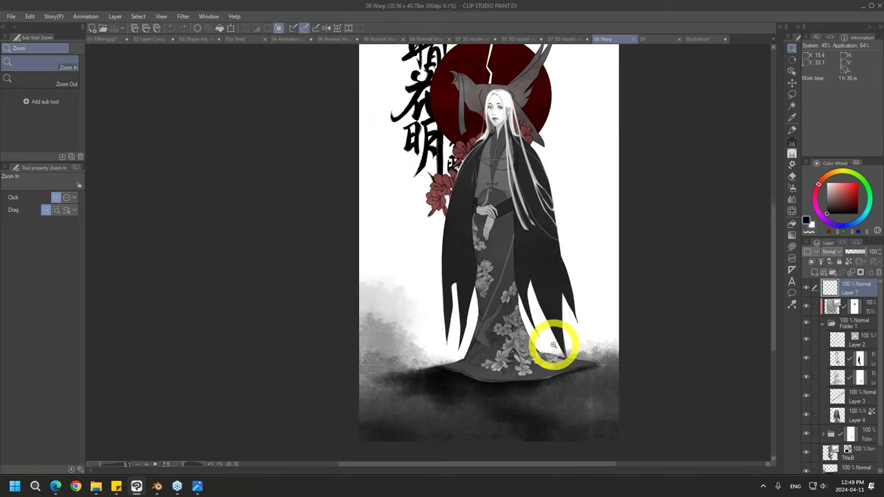
pyautogui.scroll(-1, 512, 370)
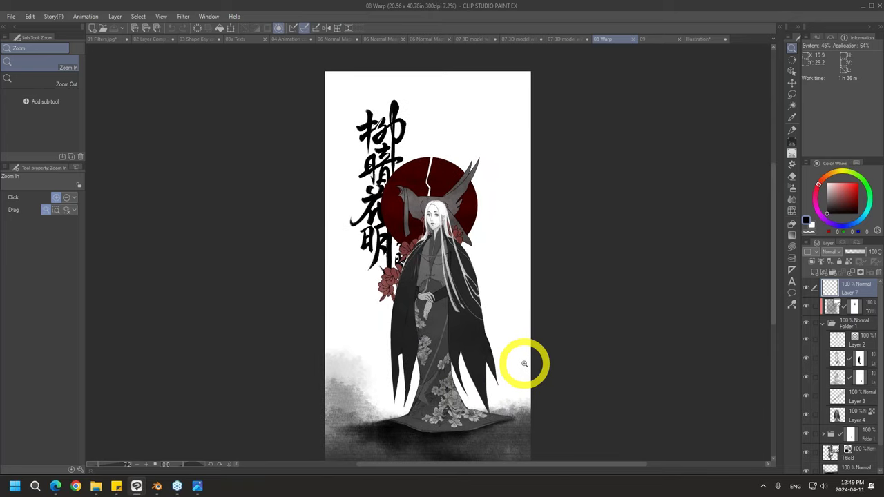
pyautogui.click(812, 263)
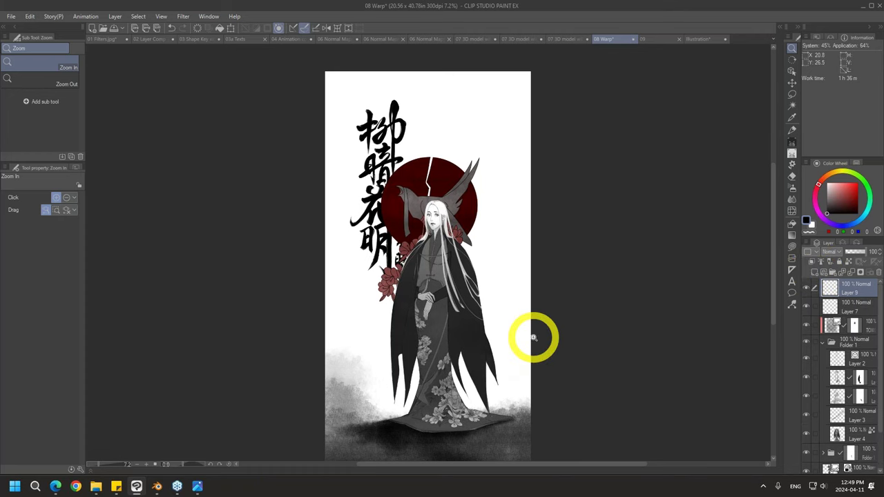
pyautogui.click(793, 152)
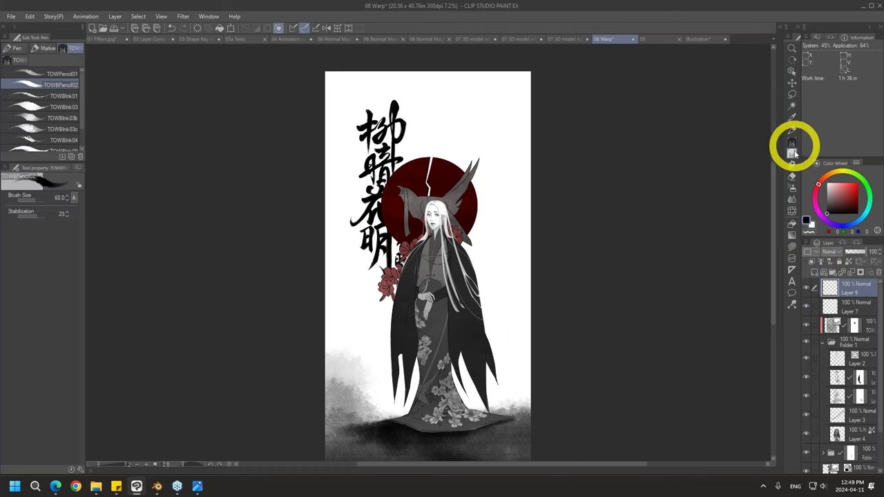
pyautogui.click(793, 142)
pyautogui.click(793, 150)
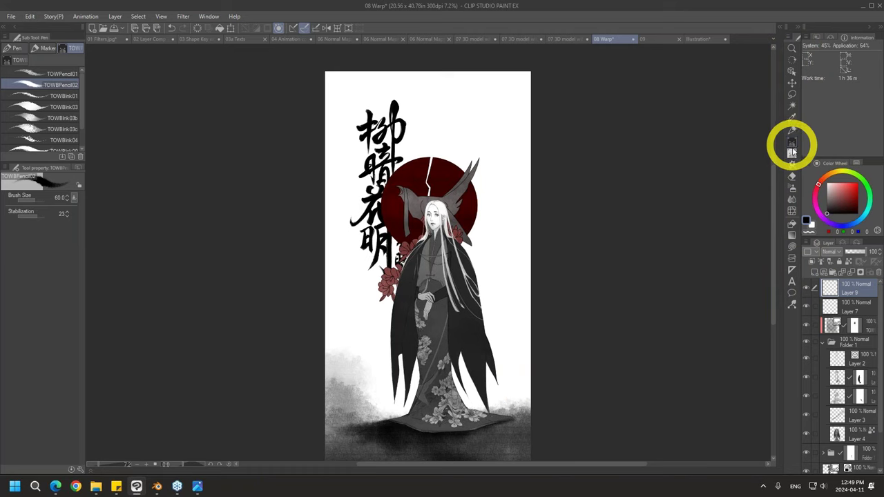
pyautogui.click(792, 163)
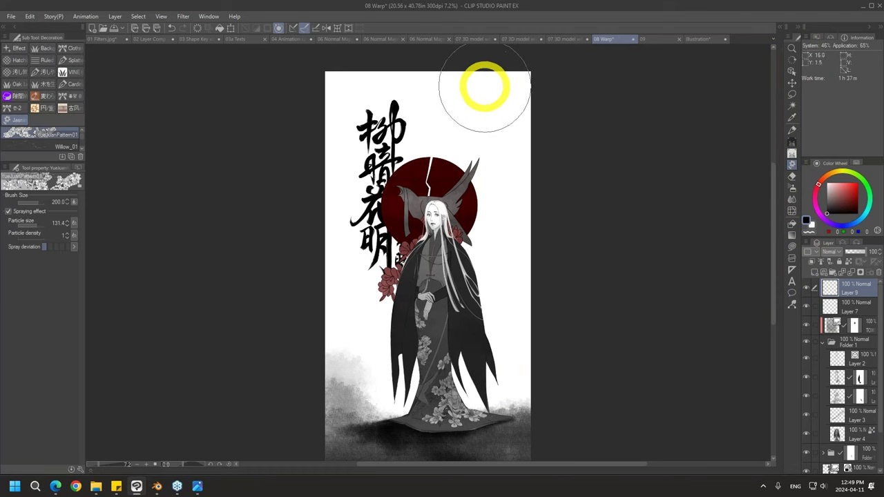
pyautogui.moveTo(486, 76); pyautogui.dragTo(491, 194)
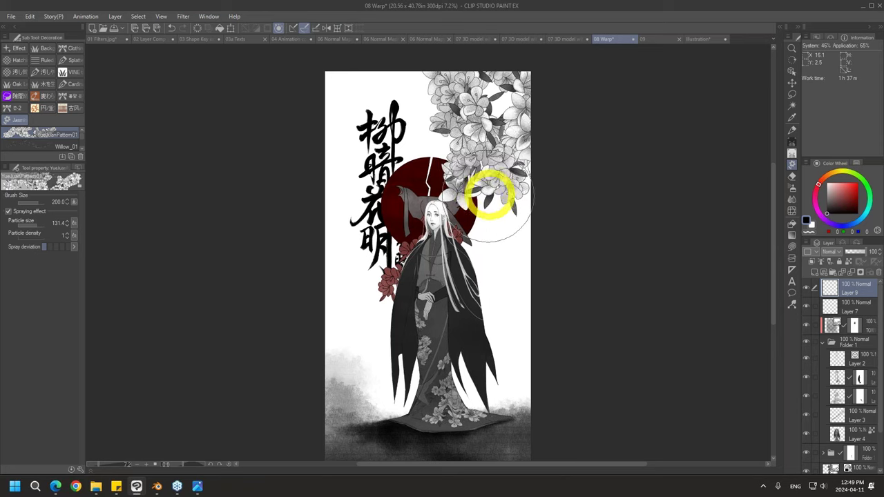
pyautogui.hotkey('ctrl', 'z')
pyautogui.press('[')
pyautogui.press('[')
pyautogui.press('[')
pyautogui.press('[')
pyautogui.press('[')
pyautogui.press('[')
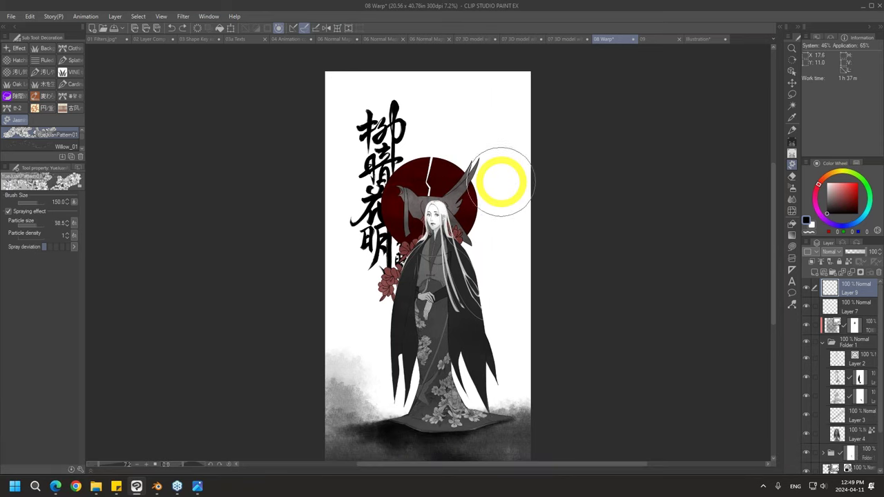
pyautogui.moveTo(497, 80)
pyautogui.mouseDown()
pyautogui.moveTo(488, 235)
pyautogui.moveTo(499, 142)
pyautogui.moveTo(462, 67)
pyautogui.moveTo(502, 164)
pyautogui.moveTo(499, 300)
pyautogui.mouseUp()
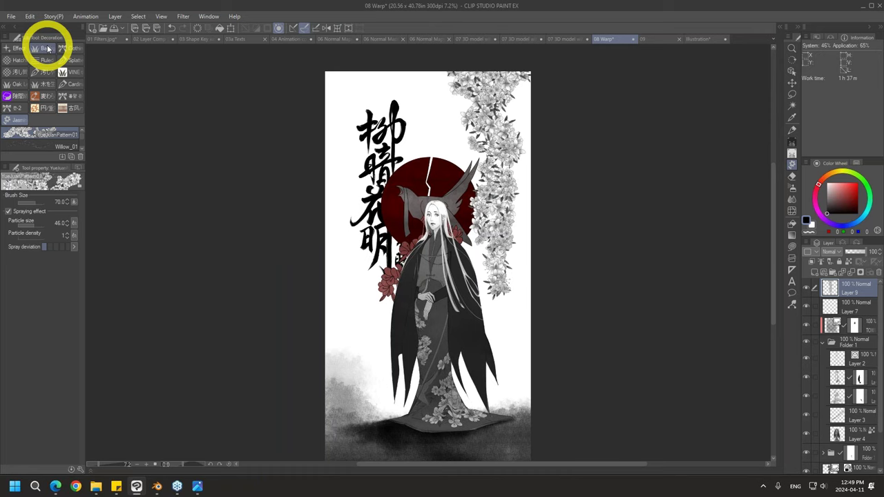
pyautogui.click(30, 16)
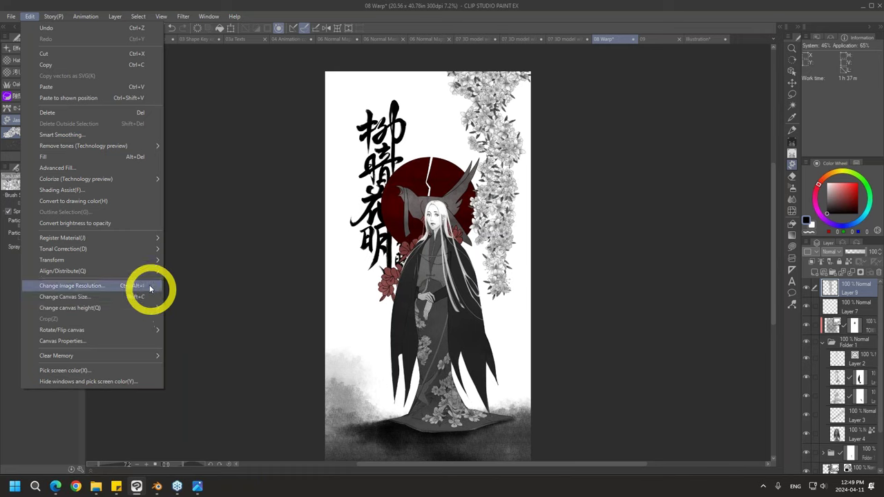
# Start a Mesh Transformation on the jasmine layer with 5 horizontal and 5 vertical grid points
pyautogui.moveTo(141, 261)
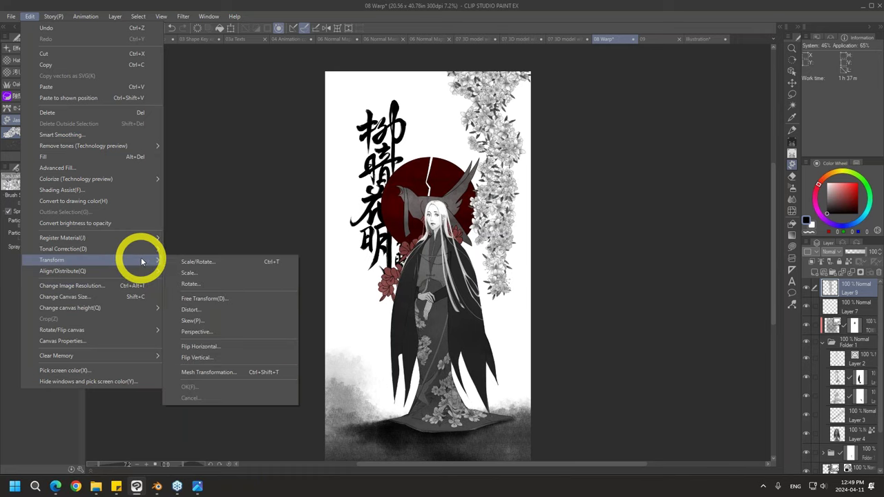
pyautogui.click(281, 376)
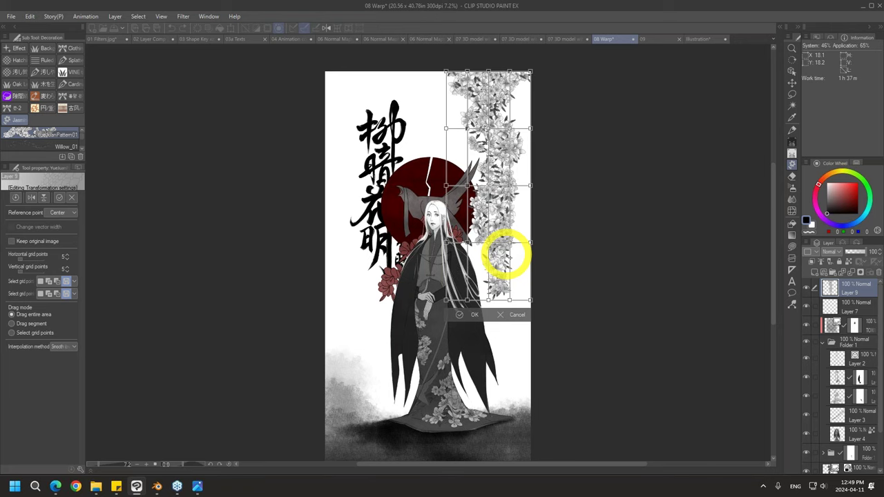
pyautogui.click(23, 255)
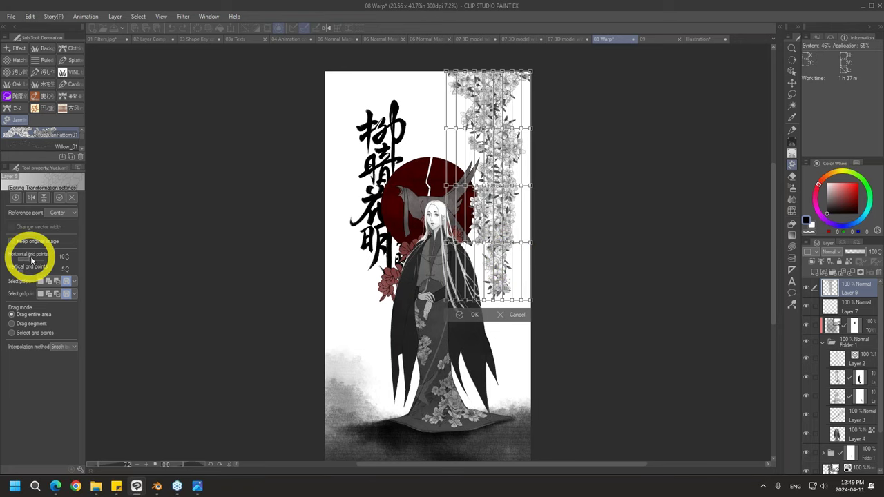
pyautogui.click(22, 256)
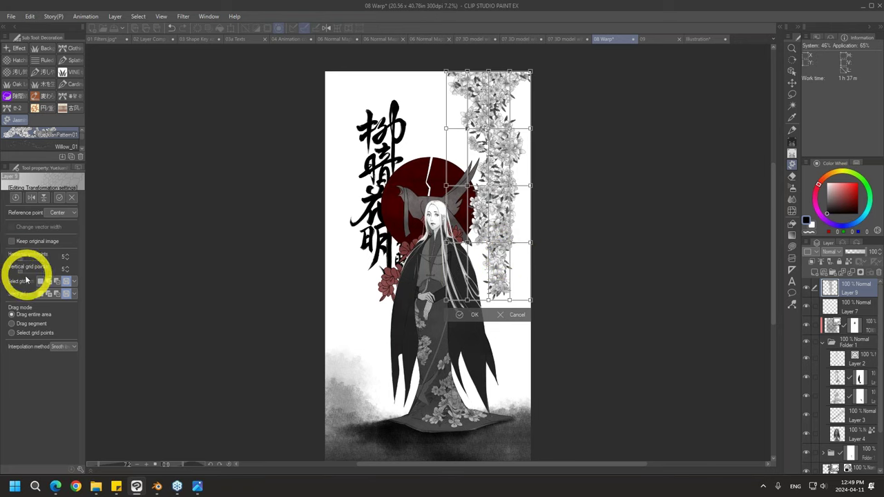
pyautogui.click(29, 269)
pyautogui.click(23, 275)
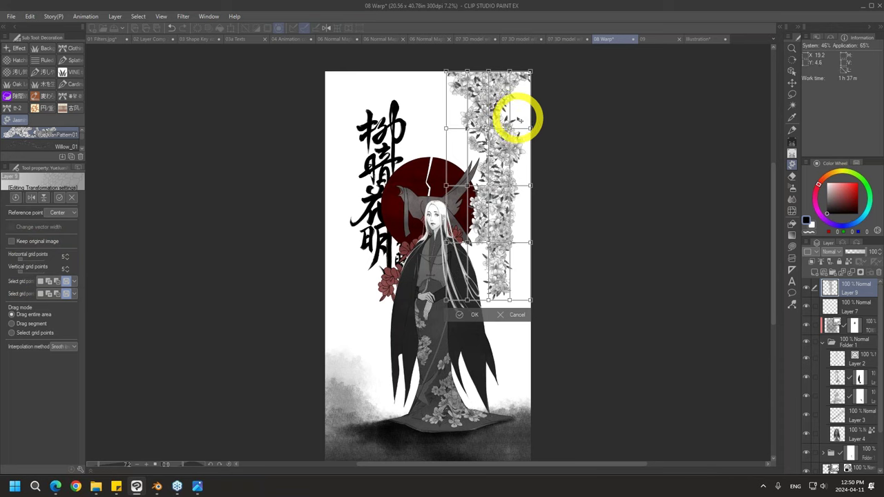
pyautogui.moveTo(519, 118); pyautogui.dragTo(523, 111)
pyautogui.hotkey('ctrl', 'z')
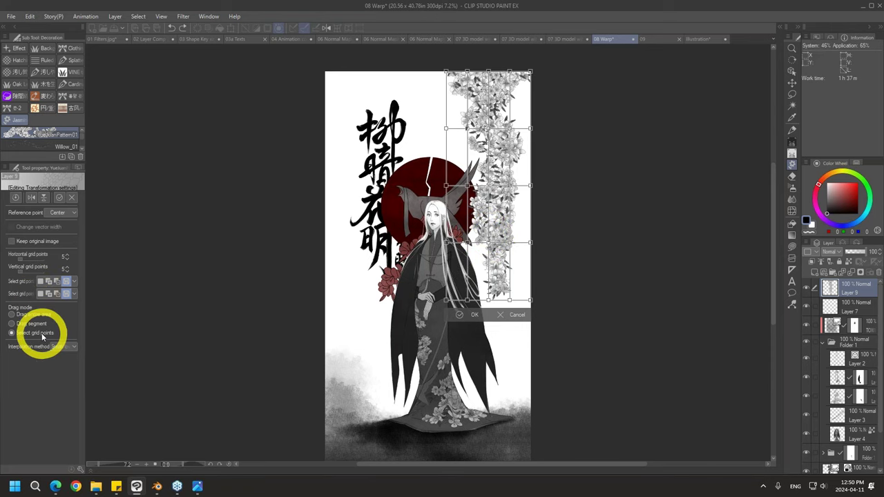
# Select mesh grid points and pull a point near the vine's top to bend the jasmine
pyautogui.moveTo(500, 155); pyautogui.dragTo(474, 217)
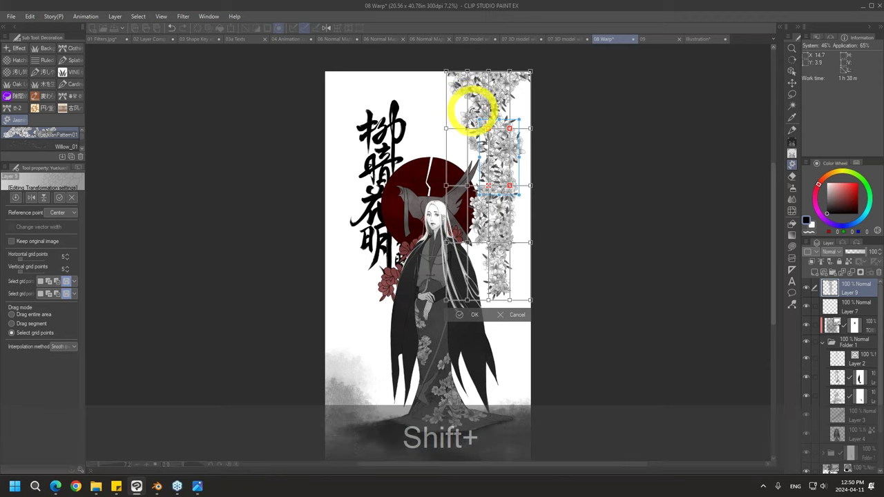
pyautogui.moveTo(454, 103); pyautogui.dragTo(515, 208)
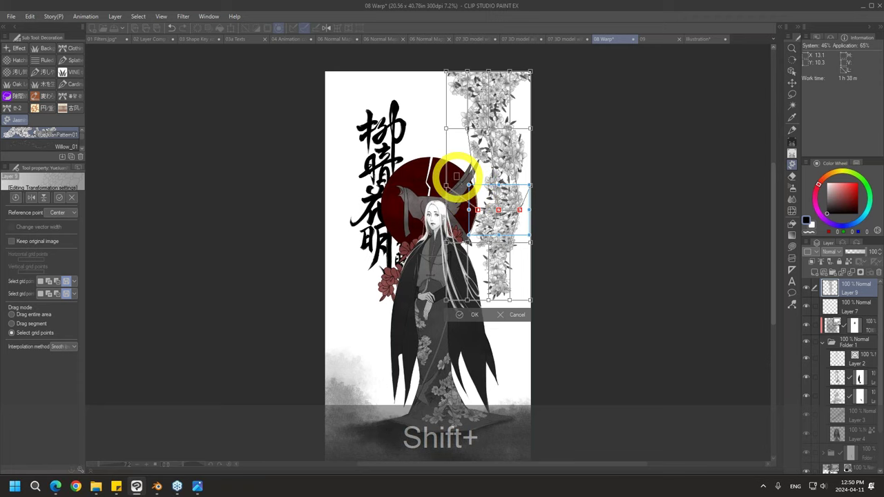
pyautogui.click(493, 115)
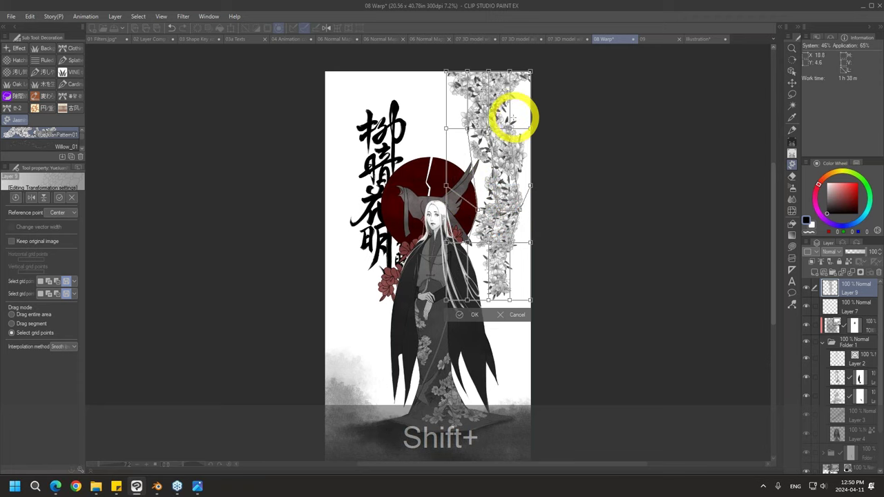
pyautogui.click(509, 127)
pyautogui.moveTo(510, 128)
pyautogui.mouseDown()
pyautogui.moveTo(497, 123)
pyautogui.moveTo(507, 112)
pyautogui.moveTo(493, 108)
pyautogui.moveTo(513, 87)
pyautogui.moveTo(504, 113)
pyautogui.moveTo(512, 139)
pyautogui.mouseUp()
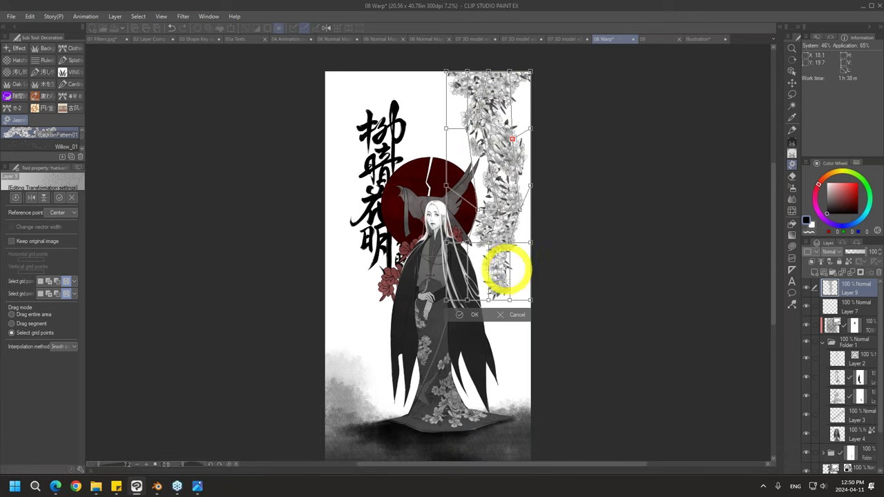
# Push the lower grid points down and right, then cancel the mesh warp and go to 09
pyautogui.click(477, 251)
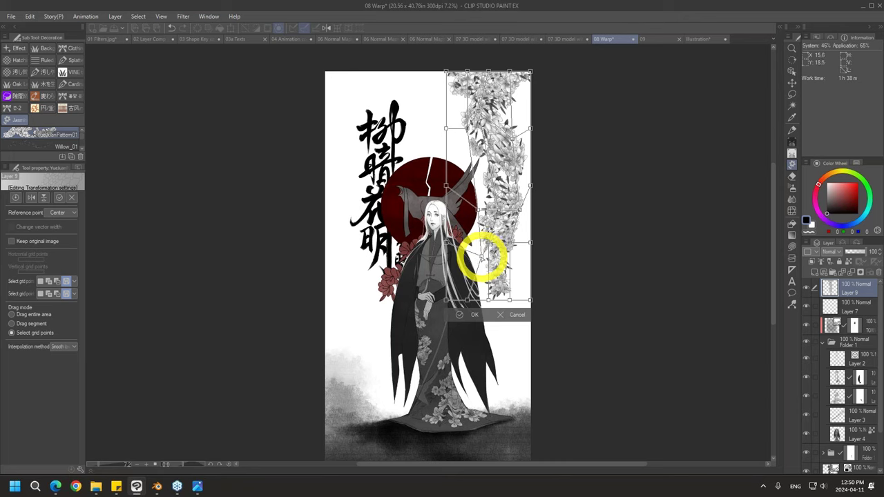
pyautogui.keyDown('shift'); pyautogui.click(482, 256); pyautogui.keyUp('shift')
pyautogui.keyDown('shift'); pyautogui.click(489, 244); pyautogui.keyUp('shift')
pyautogui.moveTo(489, 243); pyautogui.dragTo(495, 256)
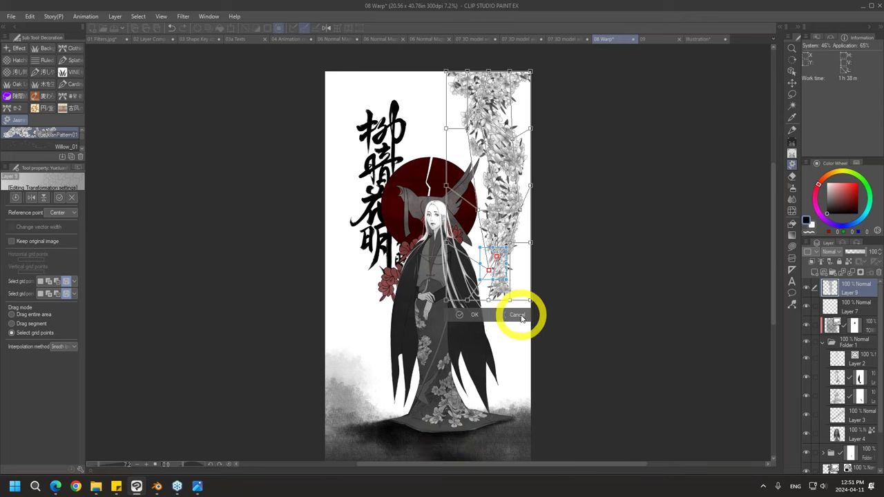
pyautogui.click(519, 315)
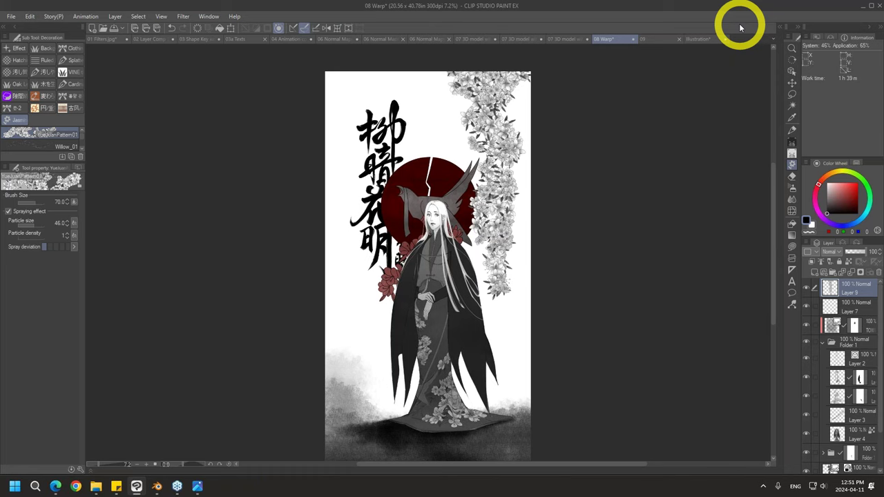
pyautogui.click(656, 40)
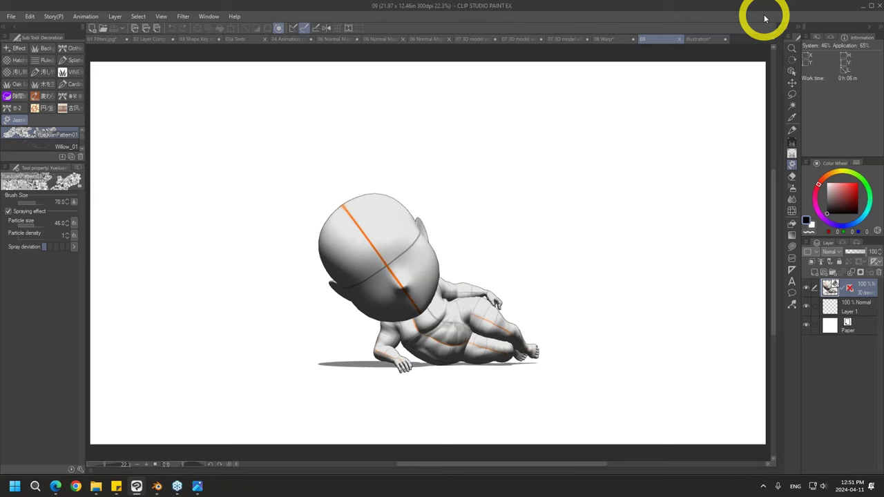
# Select the Object tool, check the 3D Models YouTube video, and orbit the 3D figure's camera
pyautogui.click(792, 70)
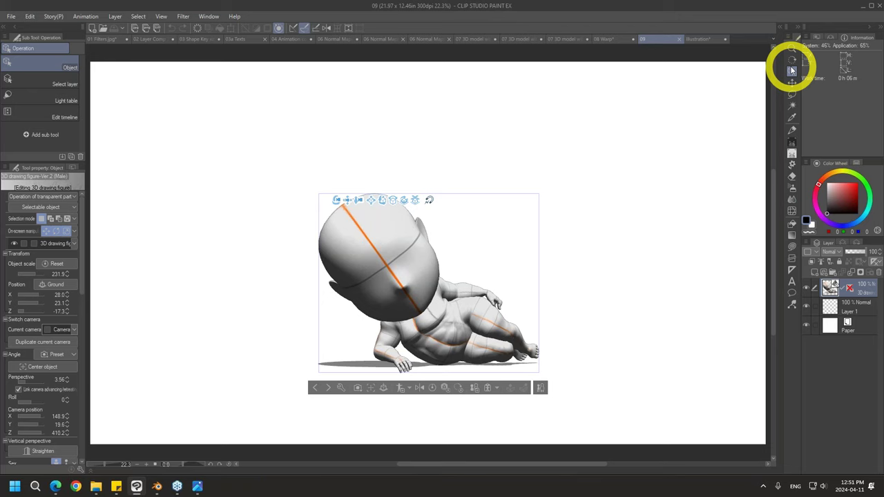
pyautogui.click(58, 489)
pyautogui.click(216, 9)
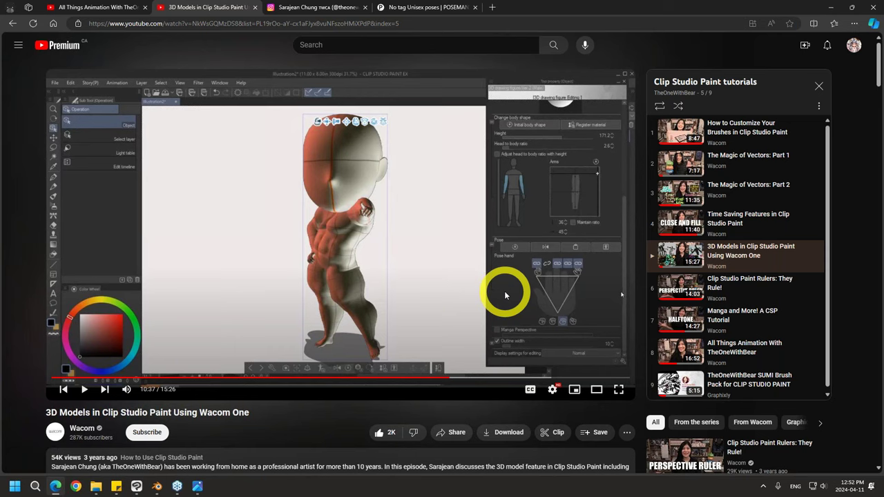
pyautogui.click(831, 8)
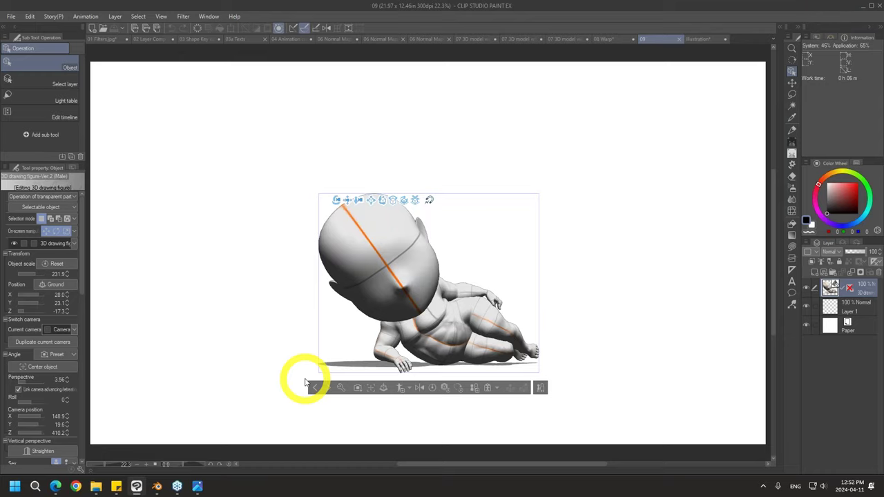
pyautogui.moveTo(563, 329); pyautogui.dragTo(533, 315)
# In the figure's Pose settings, include arms in mirroring and mirror the pose in both directions
pyautogui.click(80, 469)
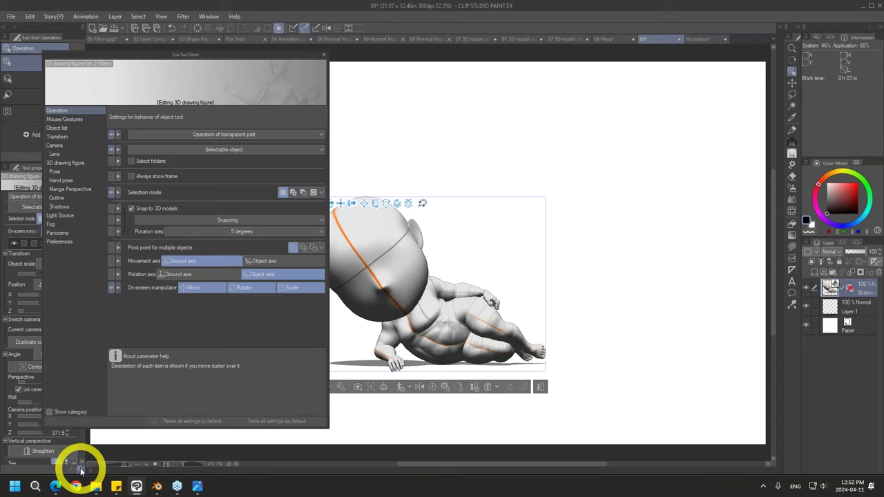
pyautogui.click(71, 174)
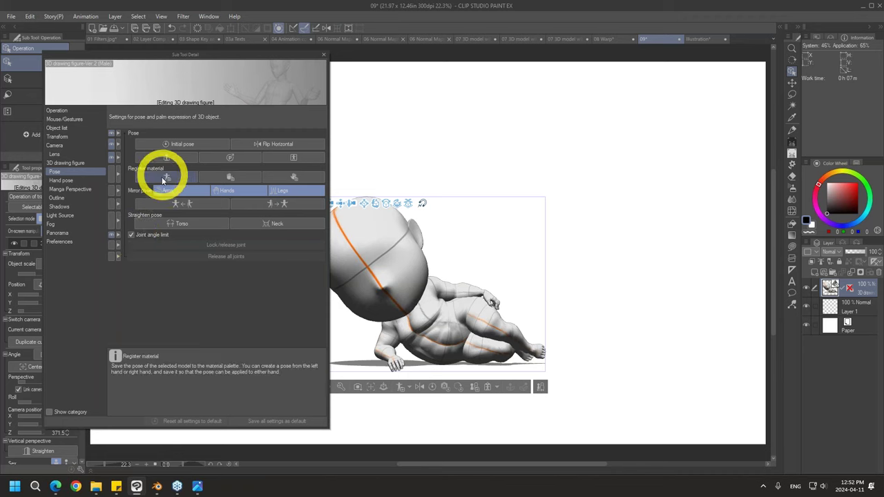
pyautogui.click(197, 192)
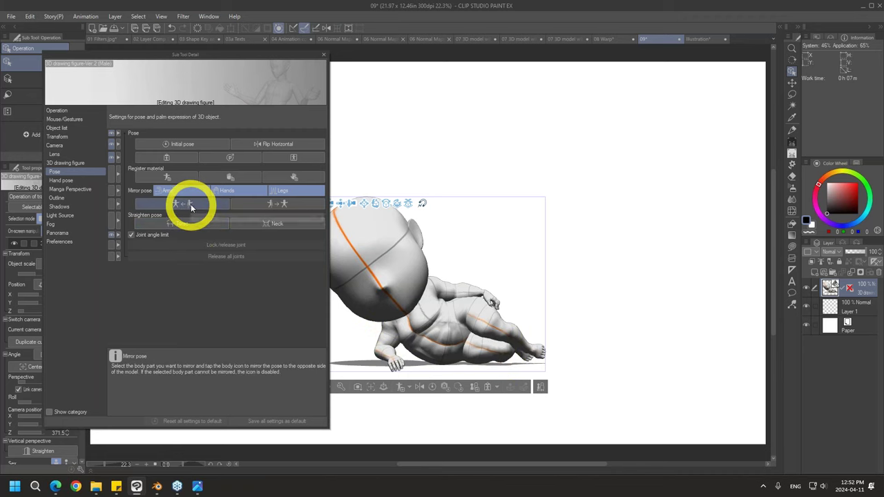
pyautogui.click(190, 205)
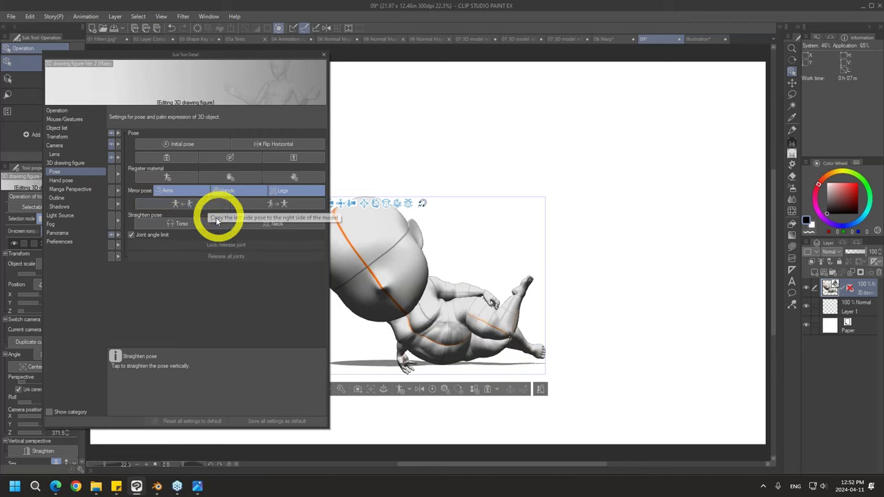
pyautogui.hotkey('ctrl', 'z')
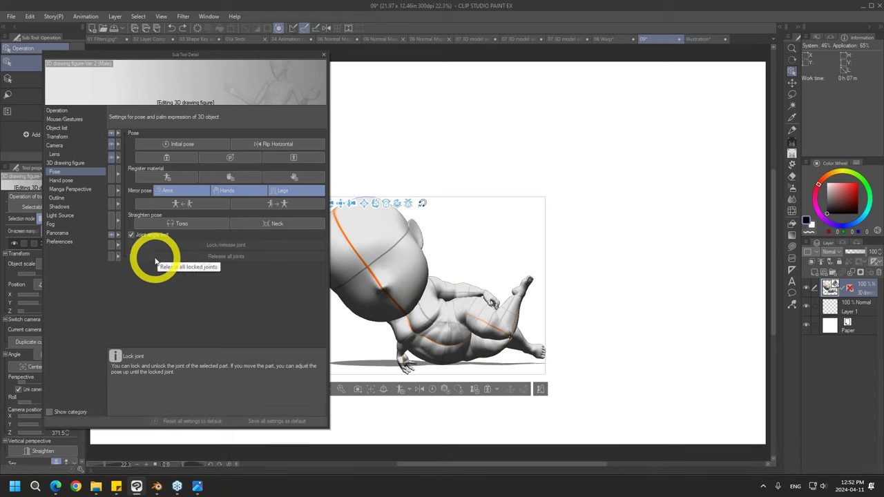
pyautogui.click(277, 203)
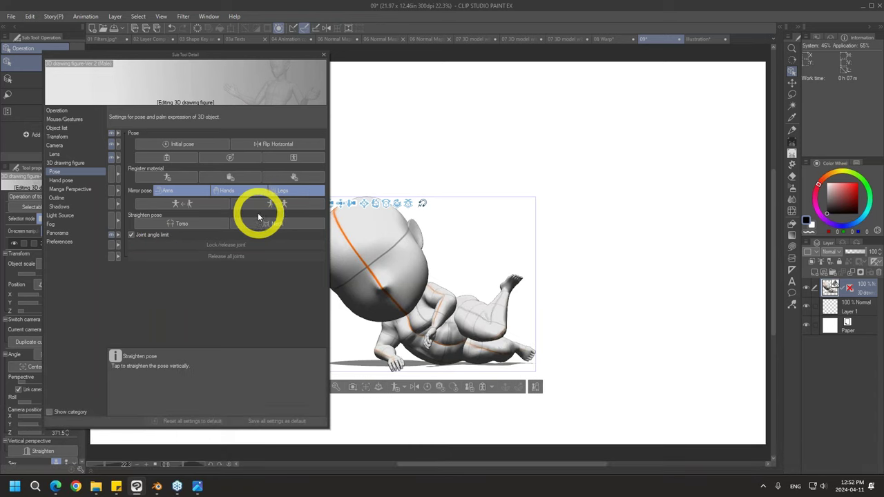
# Orbit around the figure, undo camera changes, mirror the pose again and view it from behind
pyautogui.moveTo(569, 339); pyautogui.dragTo(488, 369)
pyautogui.moveTo(586, 316); pyautogui.dragTo(551, 355)
pyautogui.hotkey('ctrl', 'z')
pyautogui.hotkey('ctrl', 'z')
pyautogui.hotkey('ctrl', 'z')
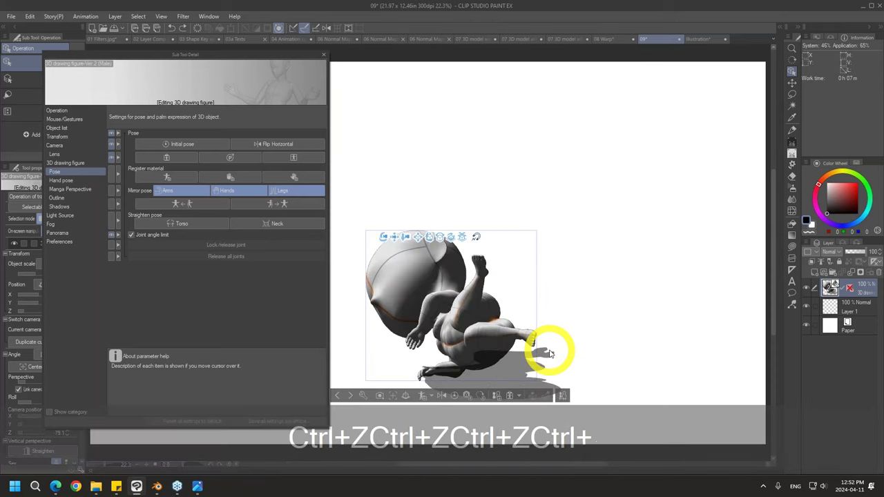
pyautogui.hotkey('ctrl', 'z')
pyautogui.hotkey('ctrl', 'z')
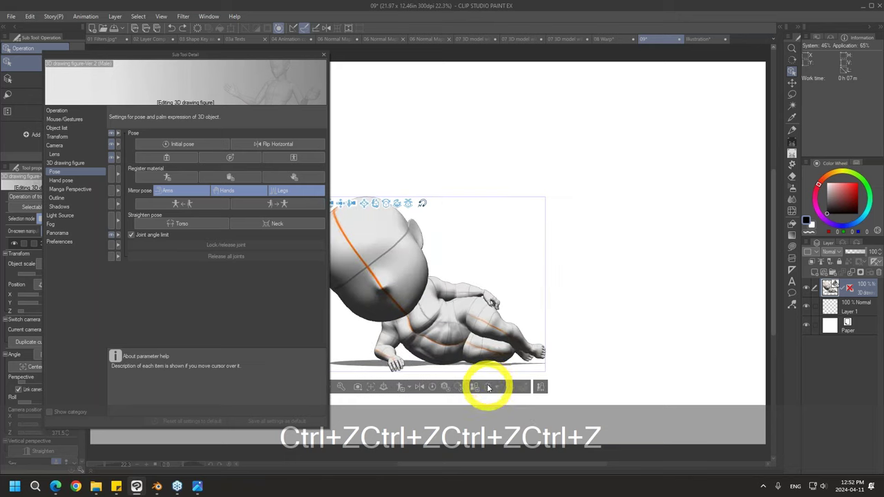
pyautogui.click(179, 203)
pyautogui.moveTo(607, 348)
pyautogui.mouseDown()
pyautogui.moveTo(651, 253)
pyautogui.moveTo(624, 288)
pyautogui.moveTo(757, 303)
pyautogui.moveTo(371, 352)
pyautogui.moveTo(408, 361)
pyautogui.moveTo(529, 284)
pyautogui.moveTo(593, 348)
pyautogui.mouseUp()
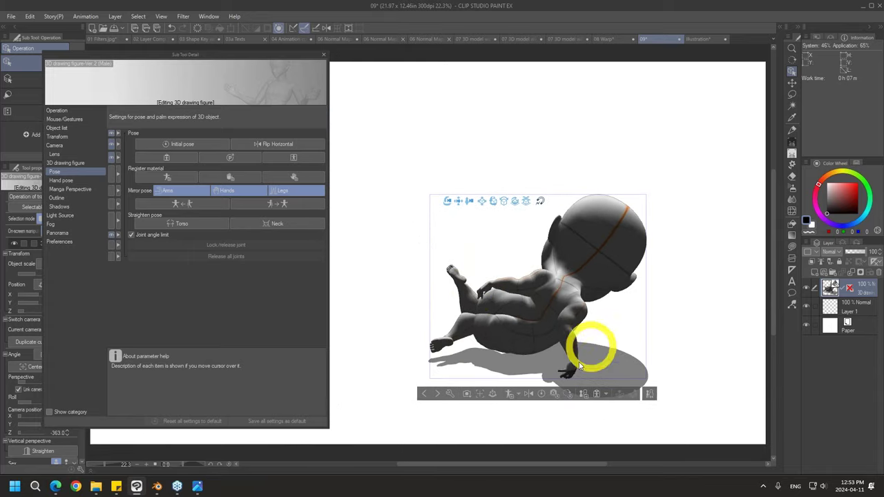
pyautogui.moveTo(355, 385); pyautogui.dragTo(351, 367)
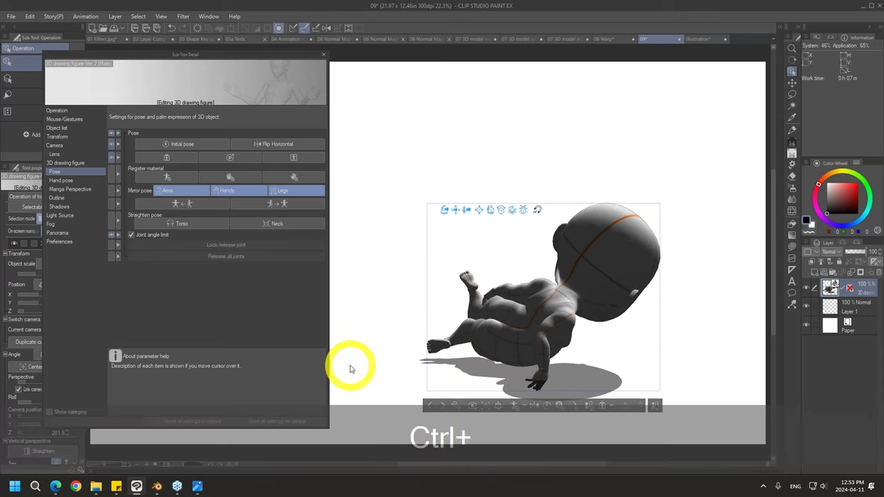
pyautogui.moveTo(641, 364); pyautogui.dragTo(411, 338)
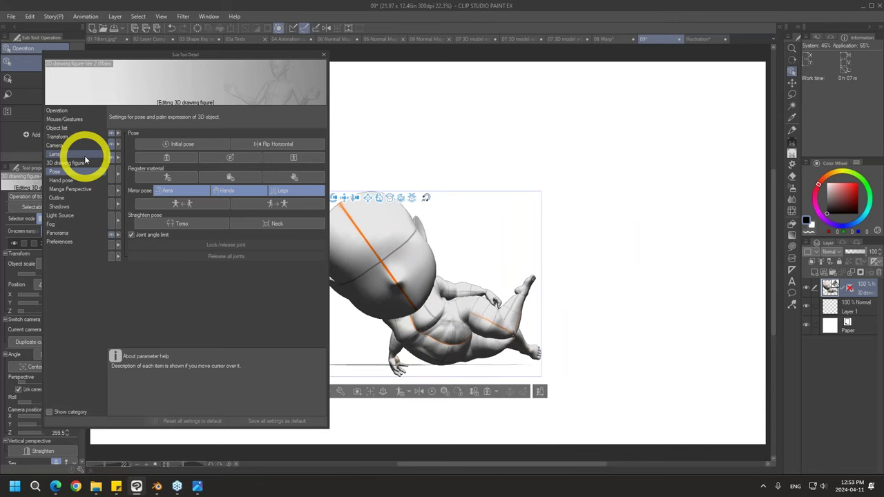
# Browse the STWT materials folder, then reset the figure to its initial pose and raise it
pyautogui.click(780, 28)
pyautogui.click(559, 173)
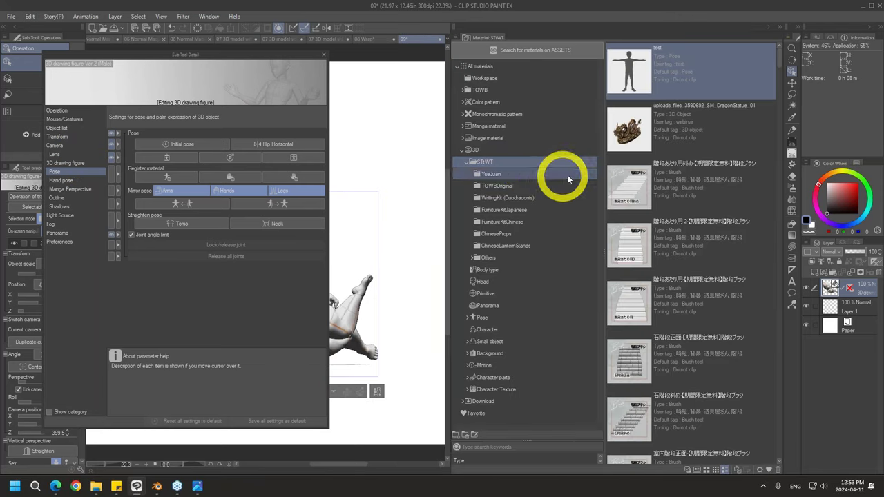
pyautogui.click(781, 28)
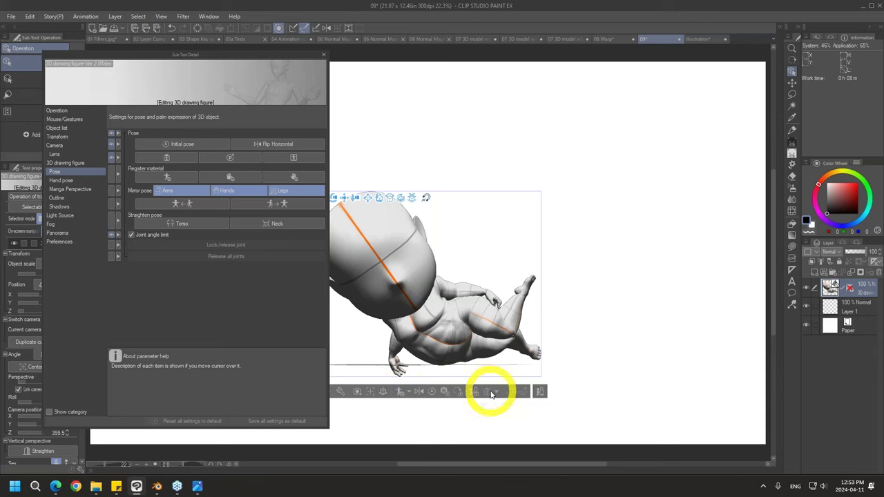
pyautogui.click(433, 395)
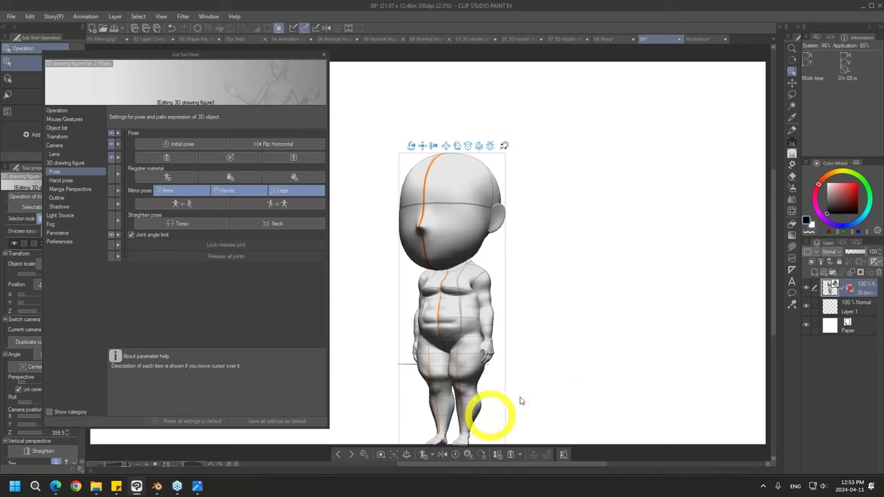
pyautogui.click(410, 454)
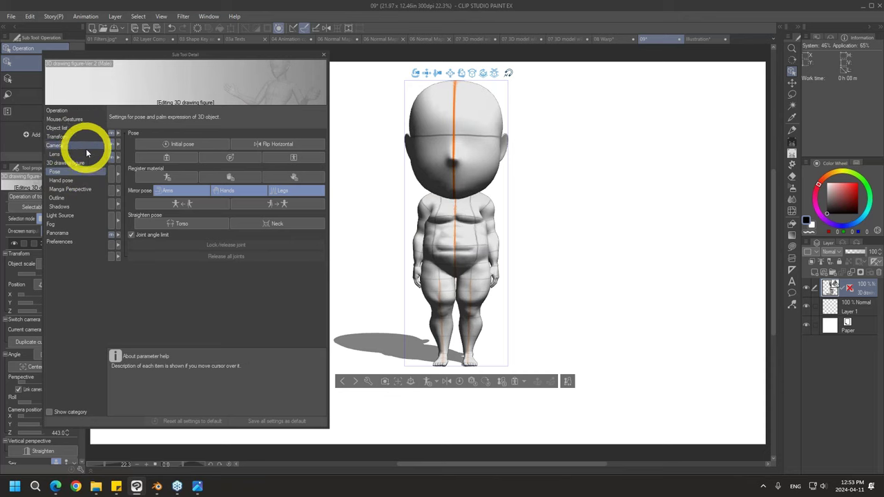
# In the figure's body-shape settings, make the torso taller and widen the torso and belly
pyautogui.click(89, 166)
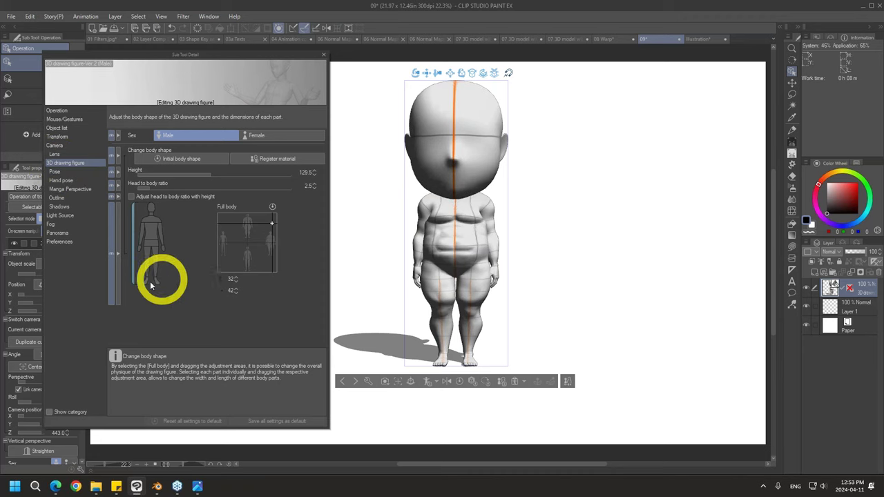
pyautogui.click(153, 225)
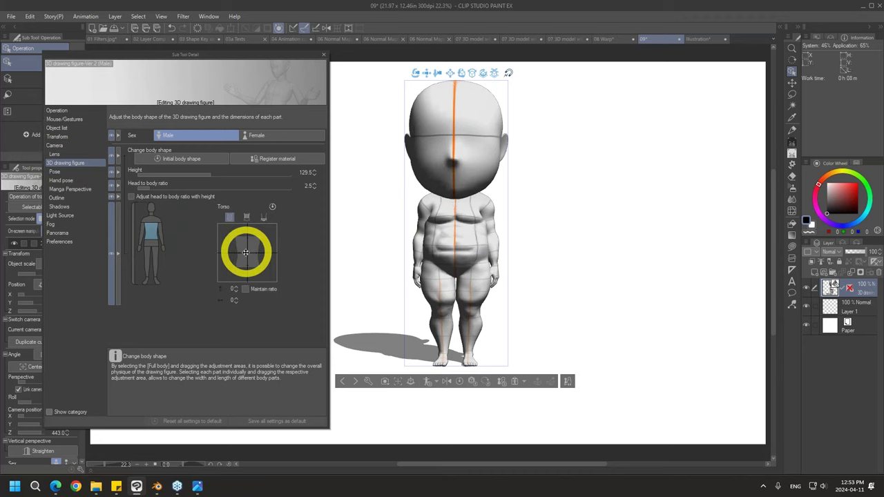
pyautogui.click(246, 217)
pyautogui.moveTo(249, 250); pyautogui.dragTo(248, 221)
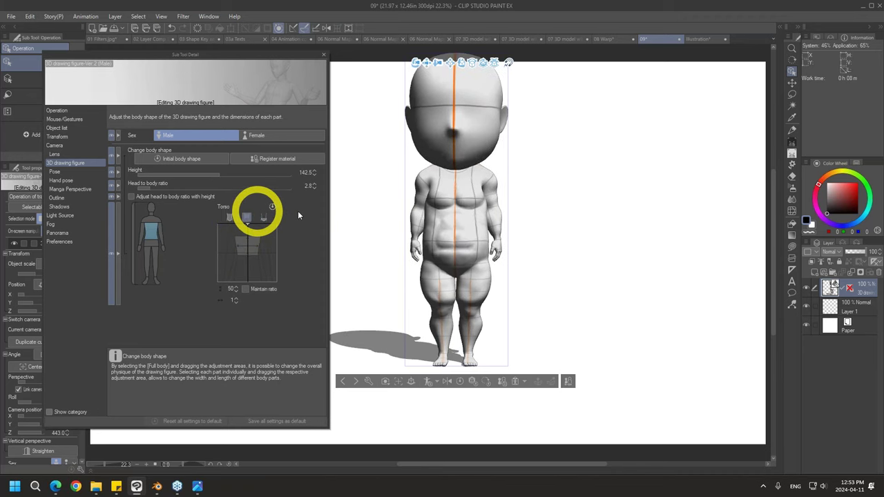
pyautogui.click(263, 217)
pyautogui.moveTo(246, 252); pyautogui.dragTo(280, 256)
pyautogui.moveTo(567, 306); pyautogui.dragTo(405, 320)
pyautogui.moveTo(269, 251); pyautogui.dragTo(274, 262)
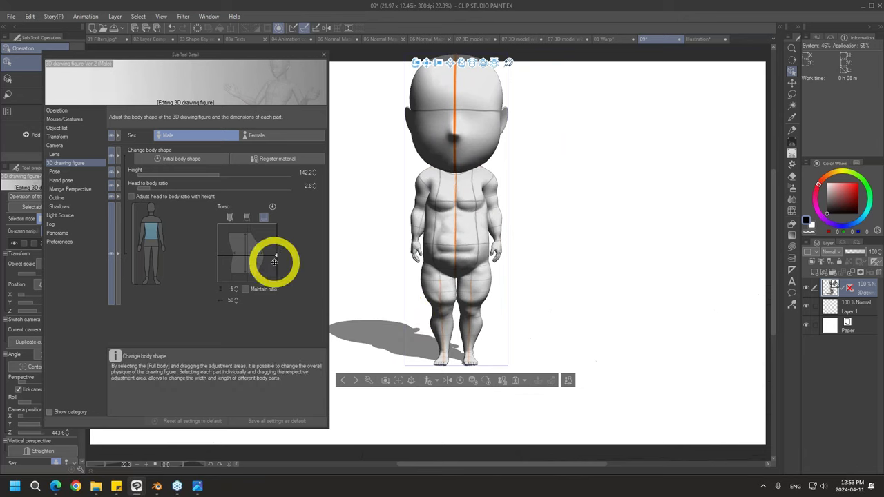
pyautogui.click(233, 212)
pyautogui.click(246, 217)
pyautogui.click(231, 218)
pyautogui.moveTo(263, 235); pyautogui.dragTo(248, 276)
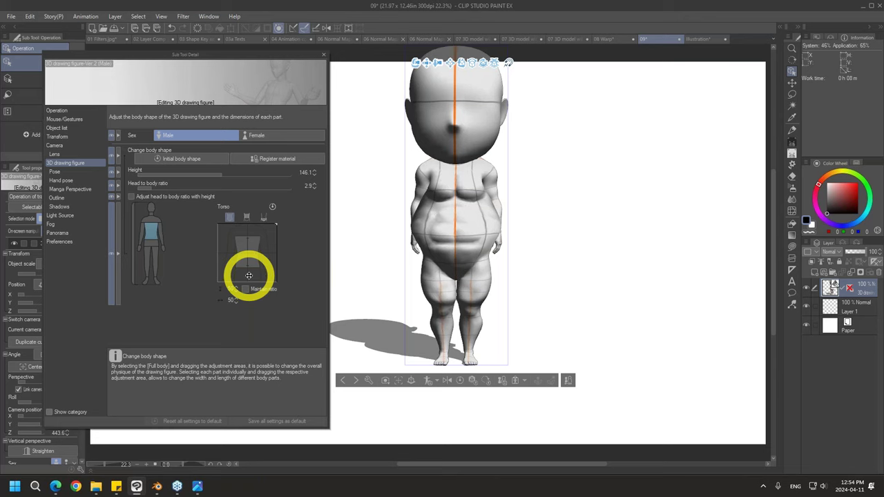
# Thicken the figure's arms and reshape the third arm section, then view the tablet screenshot
pyautogui.click(154, 217)
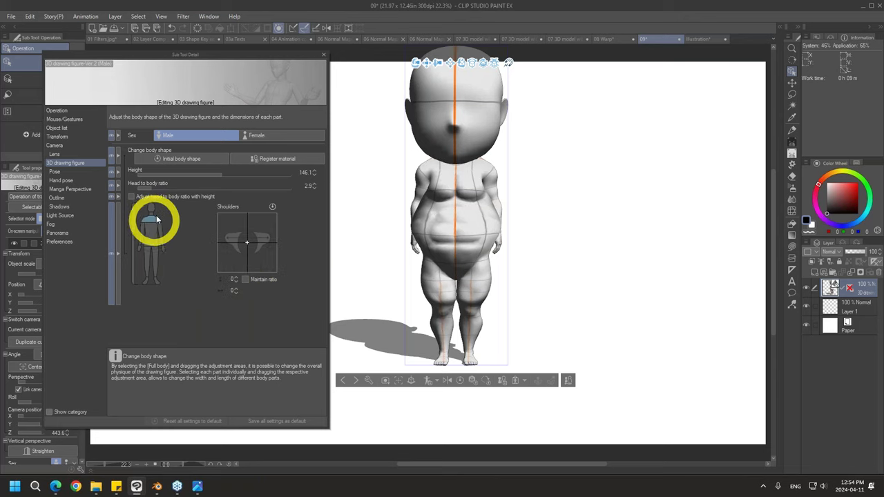
pyautogui.click(149, 244)
pyautogui.click(159, 235)
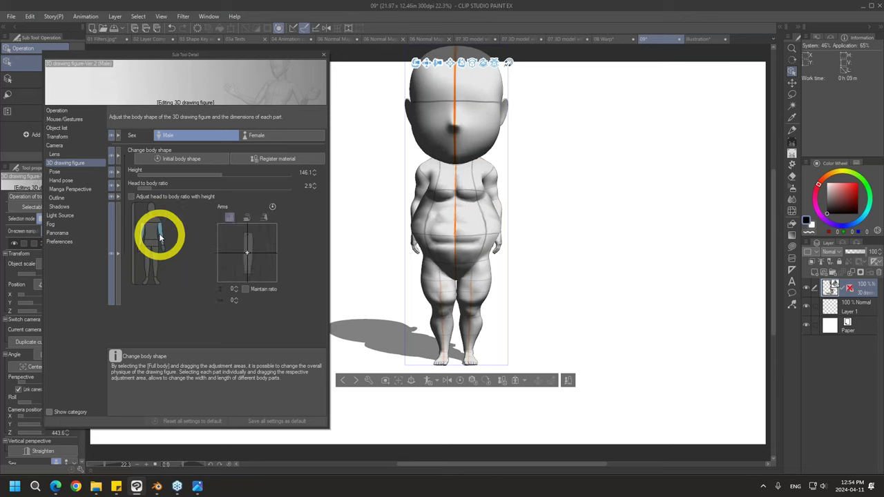
pyautogui.moveTo(247, 252); pyautogui.dragTo(224, 225)
pyautogui.click(228, 218)
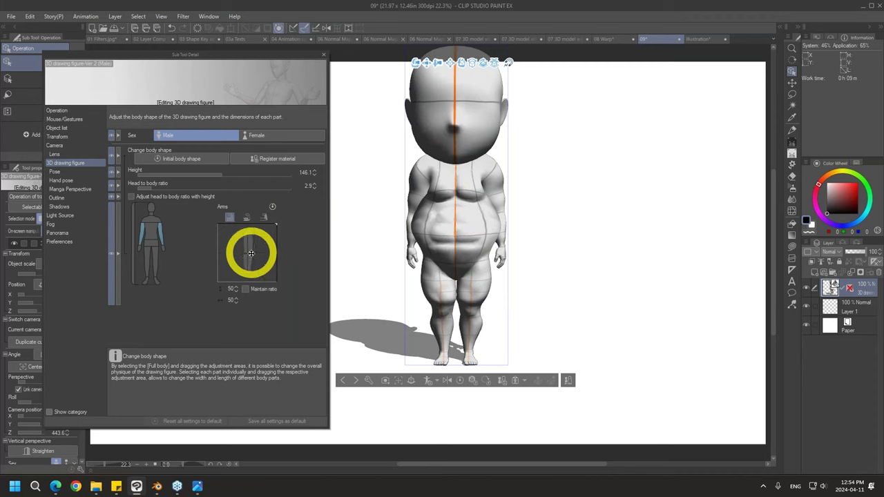
pyautogui.click(263, 219)
pyautogui.moveTo(256, 253); pyautogui.dragTo(308, 237)
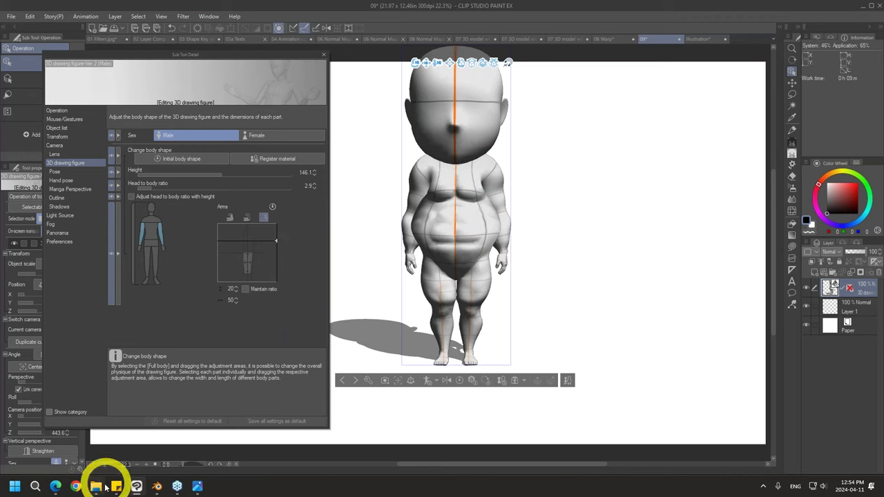
pyautogui.moveTo(105, 488)
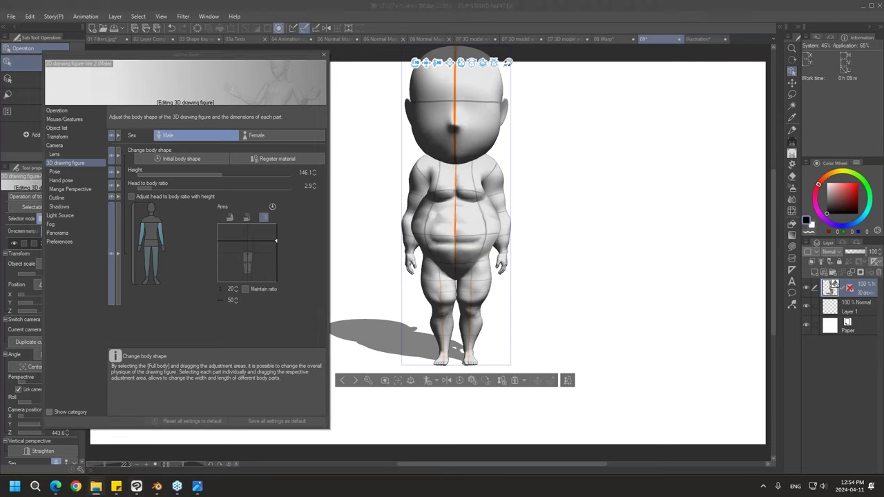
pyautogui.click(197, 487)
# Show the tablet screenshot full-screen and open Clip Studio Paint's main menu on the tablet
pyautogui.scroll(5, 548, 237)
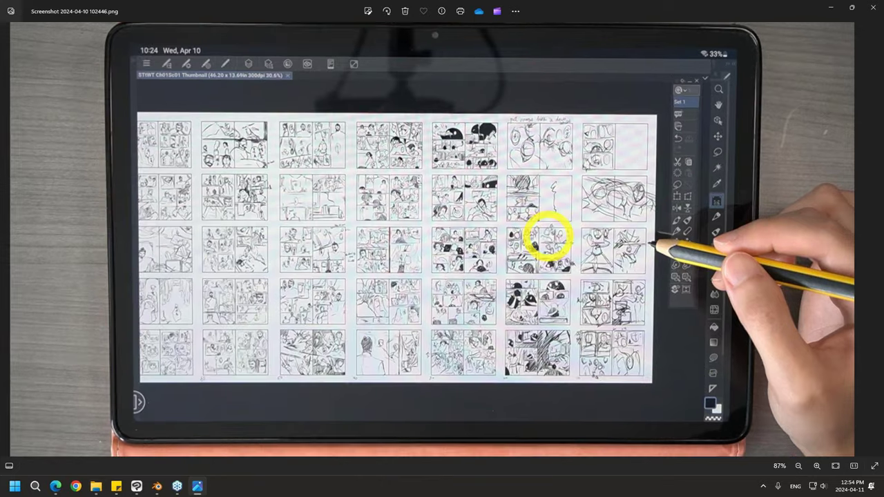
pyautogui.click(835, 466)
pyautogui.click(874, 466)
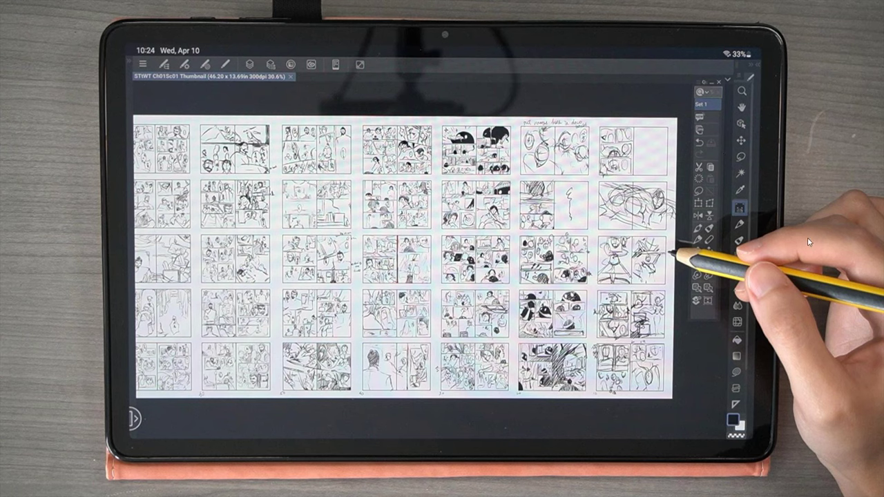
pyautogui.click(141, 65)
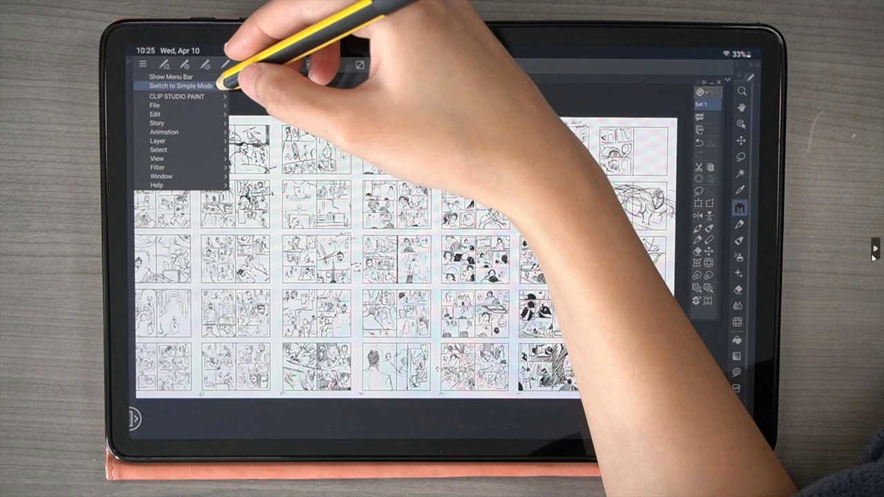
# Switch the tablet interface to Simple Mode and try the brush, lasso selection and fill tools
pyautogui.click(207, 86)
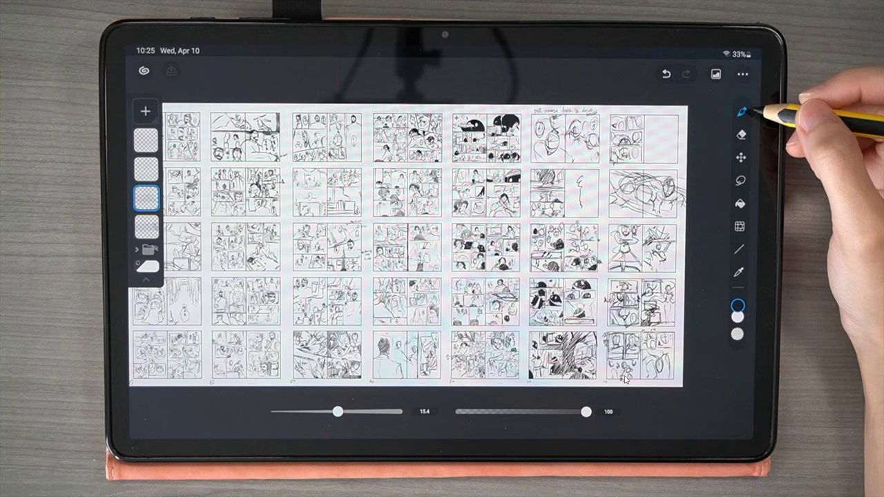
pyautogui.click(741, 111)
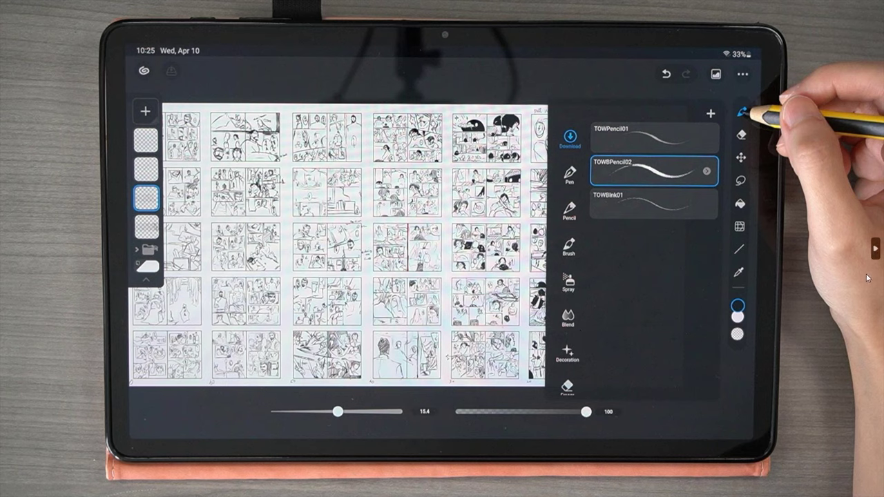
pyautogui.click(740, 180)
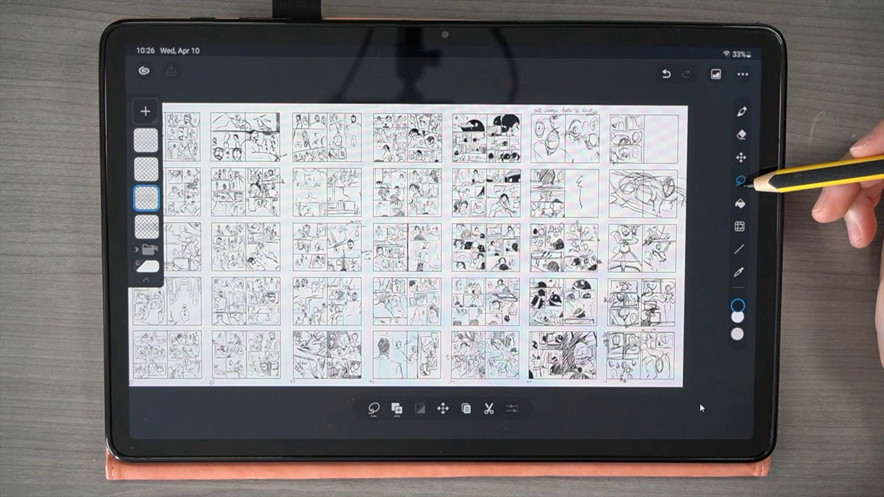
pyautogui.click(741, 204)
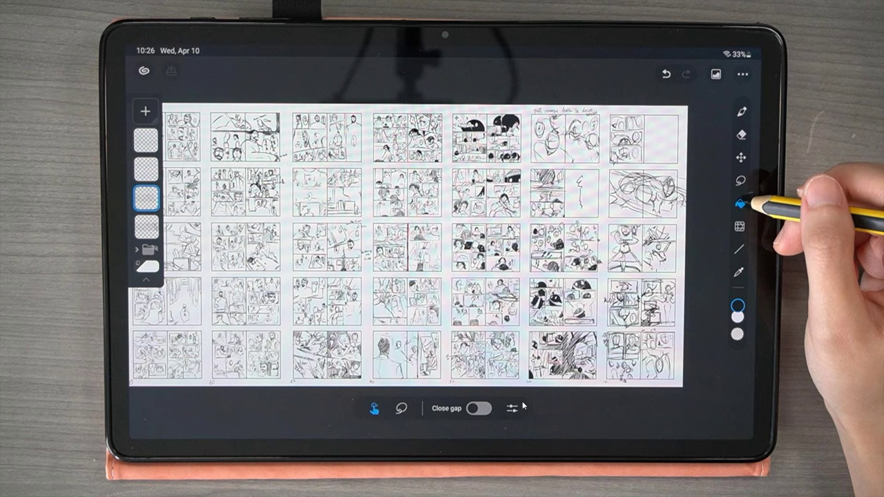
# Check the warp modes and line-or-filled shape options, then bring up the LightTone, PaleTone, SoftTone and StrongTone colour sets
pyautogui.click(875, 247)
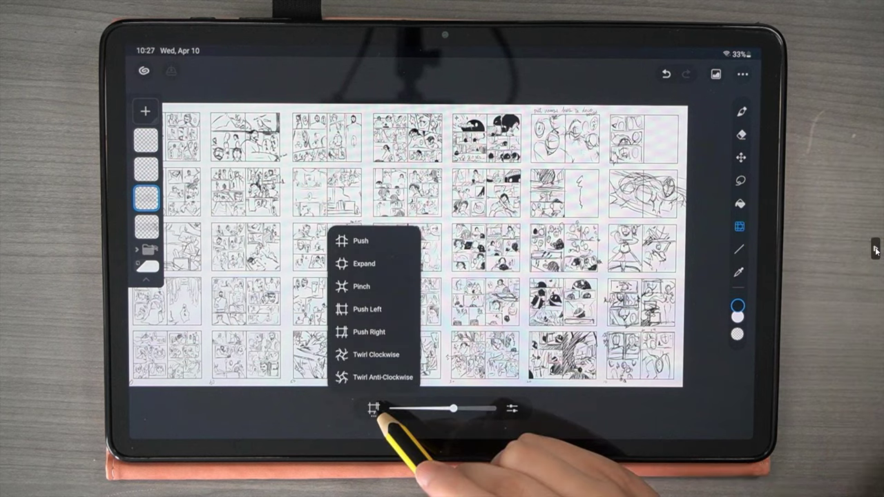
pyautogui.click(874, 248)
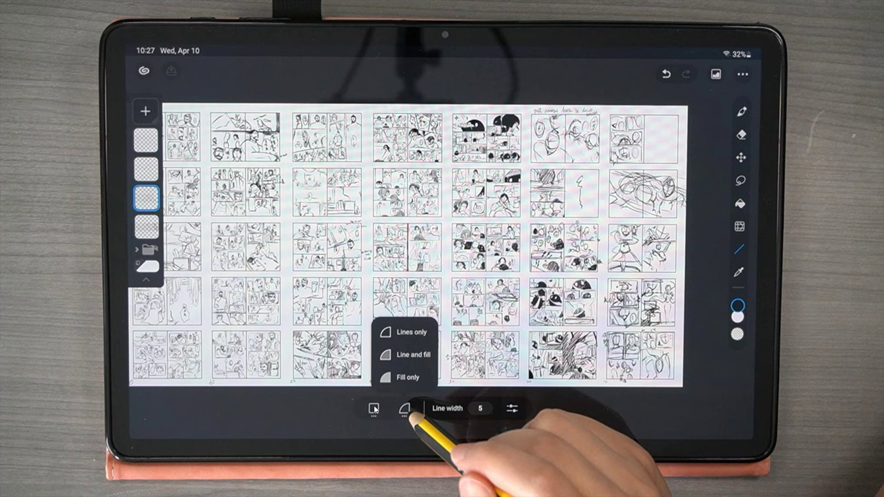
pyautogui.moveTo(869, 255)
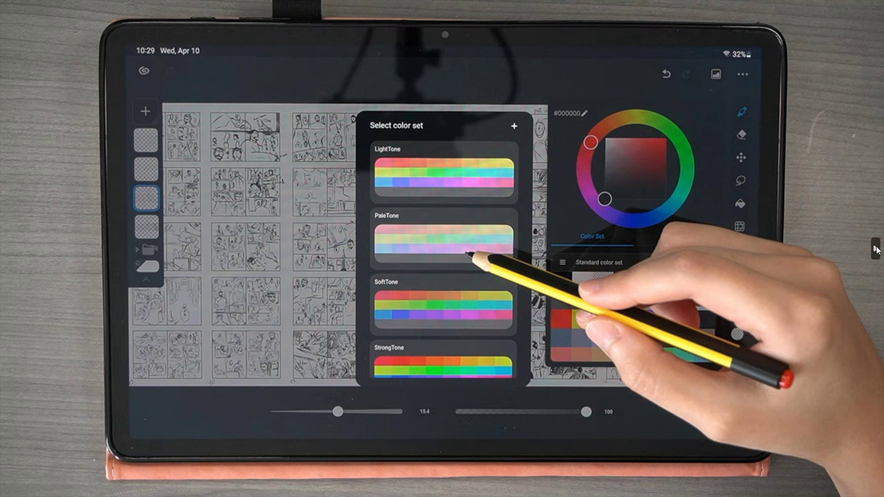
# View Layer 1 Copy 7's options and the Materials library, then open Preferences and Help
pyautogui.click(147, 199)
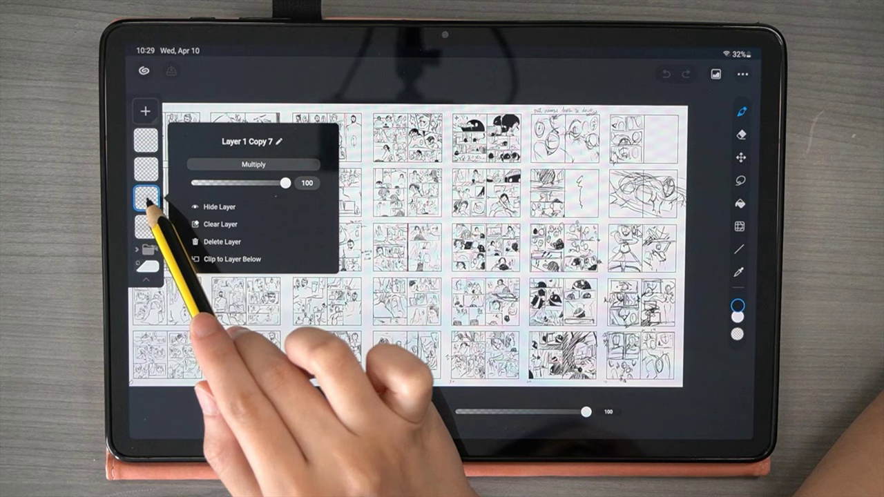
pyautogui.click(716, 74)
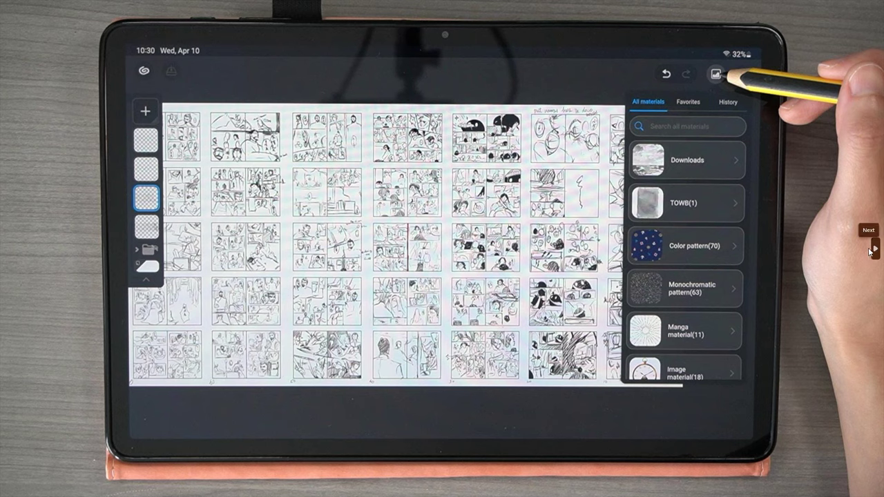
pyautogui.click(873, 249)
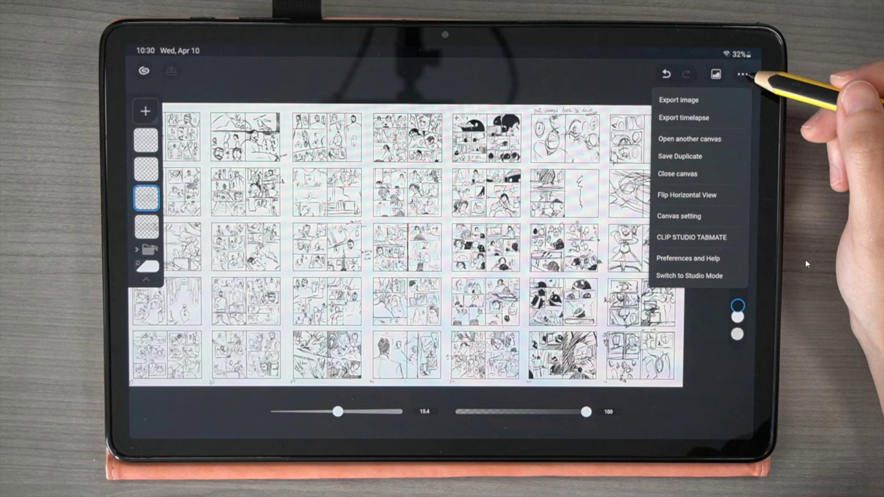
pyautogui.click(688, 257)
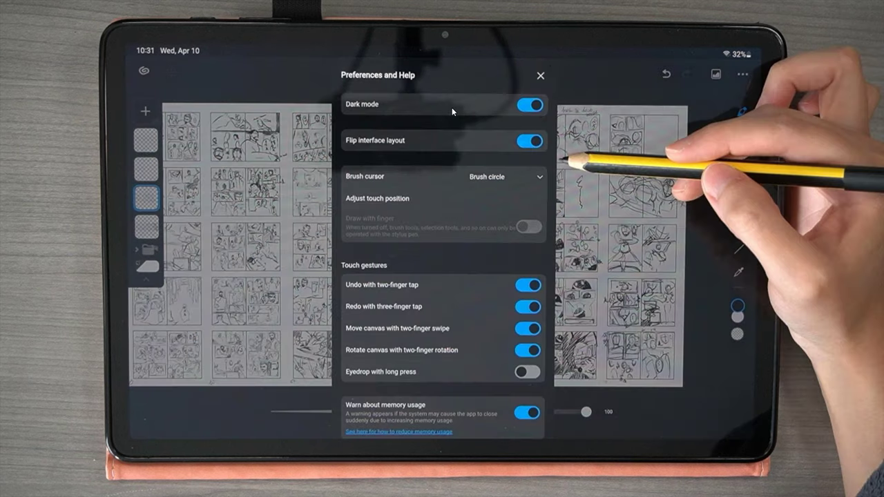
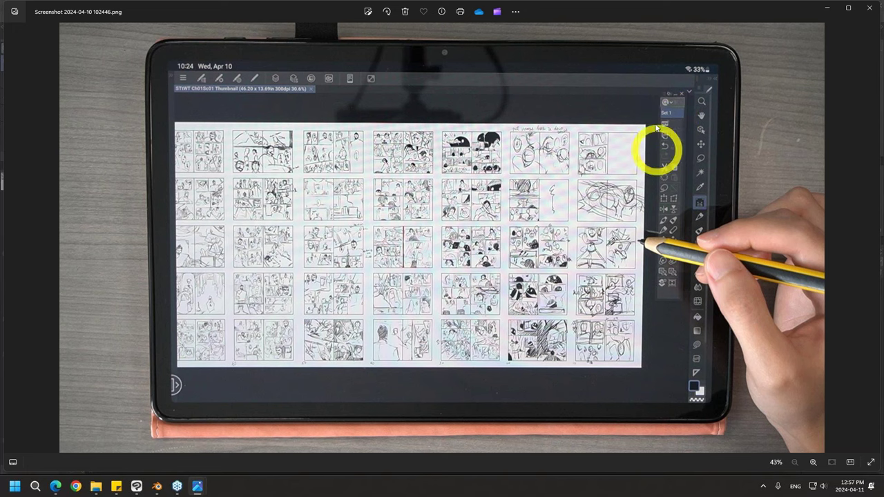
# Close the tablet screenshot, play the tablet demo video, then return to the 3D figure
pyautogui.click(869, 9)
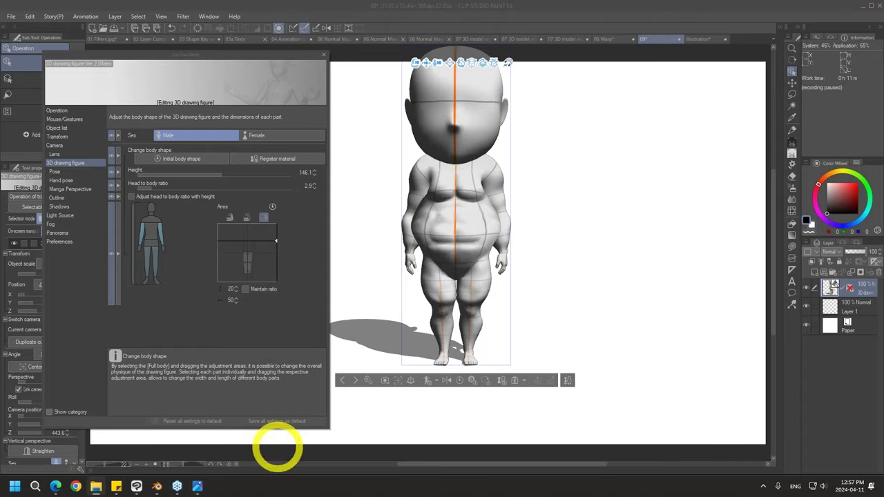
pyautogui.click(197, 488)
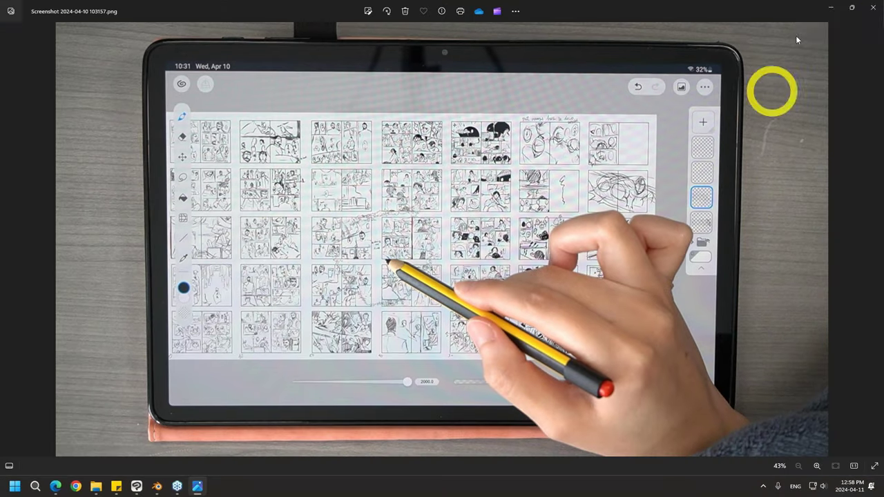
pyautogui.click(872, 7)
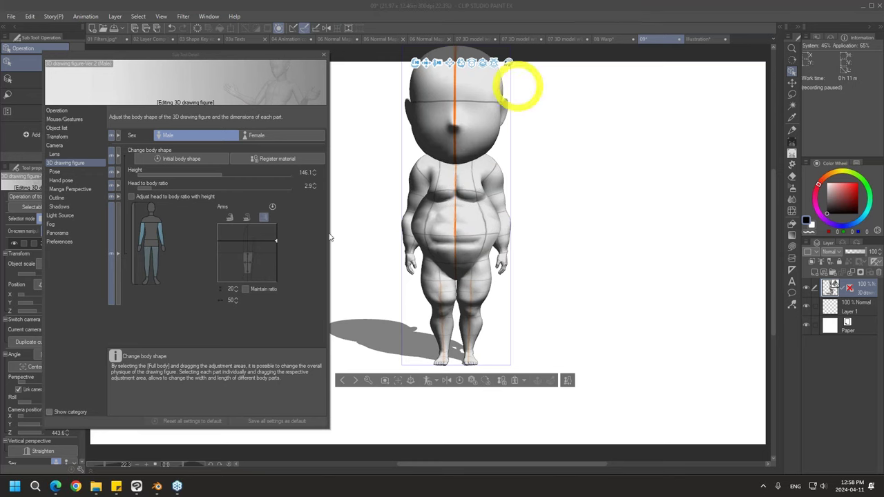
# Thicken the figure's legs to height 151.5, close body-shape settings, and show the Material palette
pyautogui.click(156, 257)
pyautogui.moveTo(247, 252); pyautogui.dragTo(267, 245)
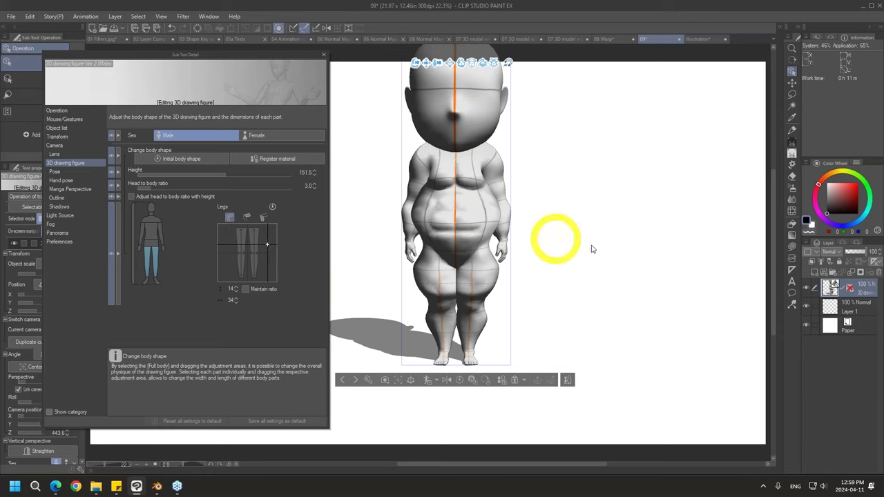
pyautogui.moveTo(424, 61); pyautogui.dragTo(484, 97)
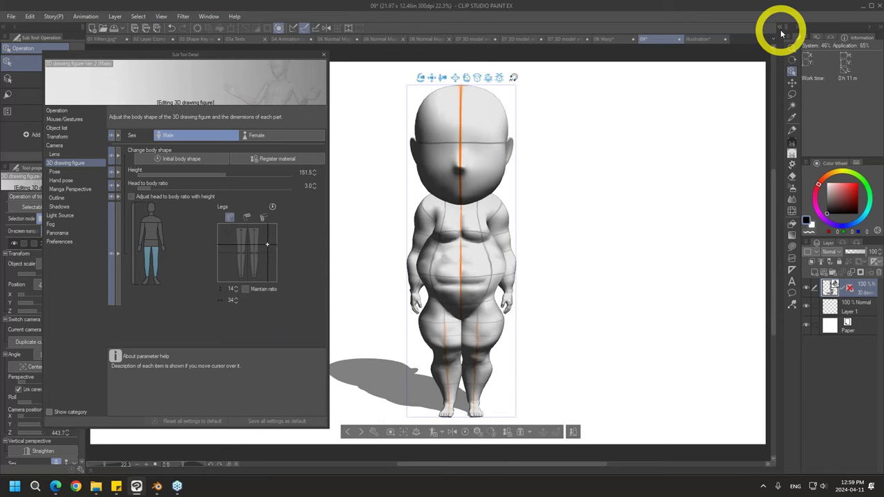
pyautogui.click(323, 54)
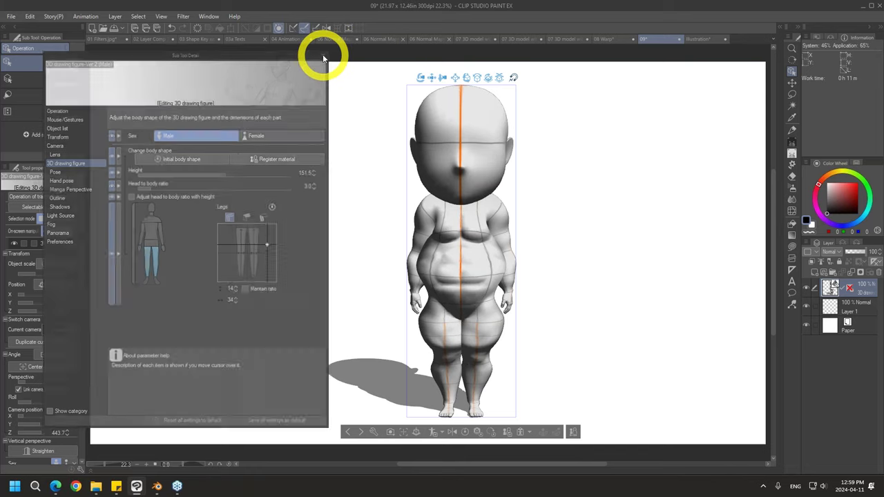
pyautogui.click(779, 29)
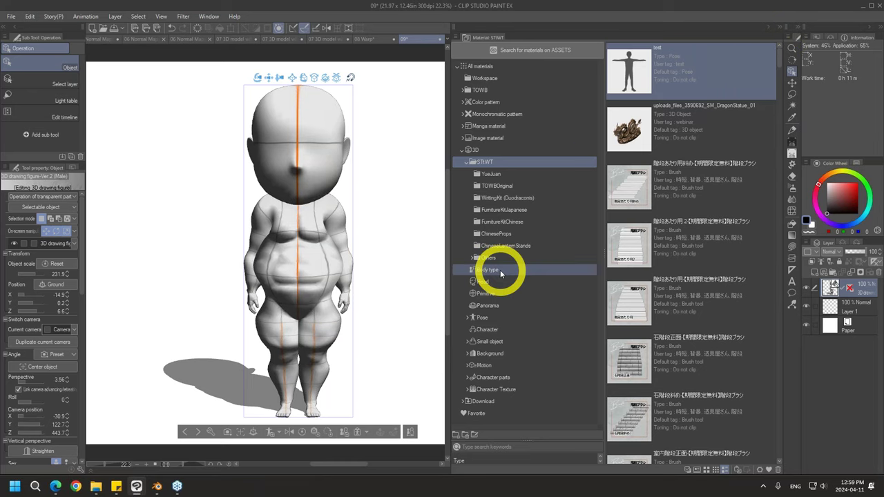
# Apply the 立つM_150 standing male pose from 3D > Pose to the chubby figure
pyautogui.click(501, 273)
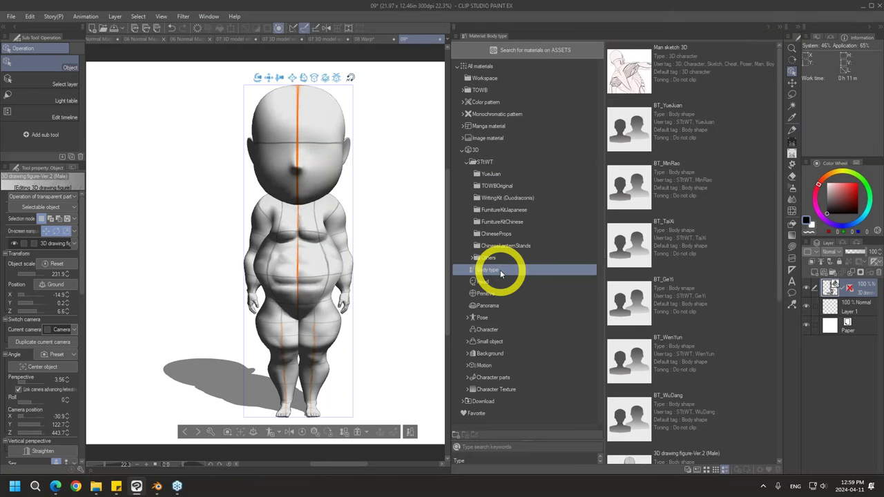
pyautogui.click(492, 318)
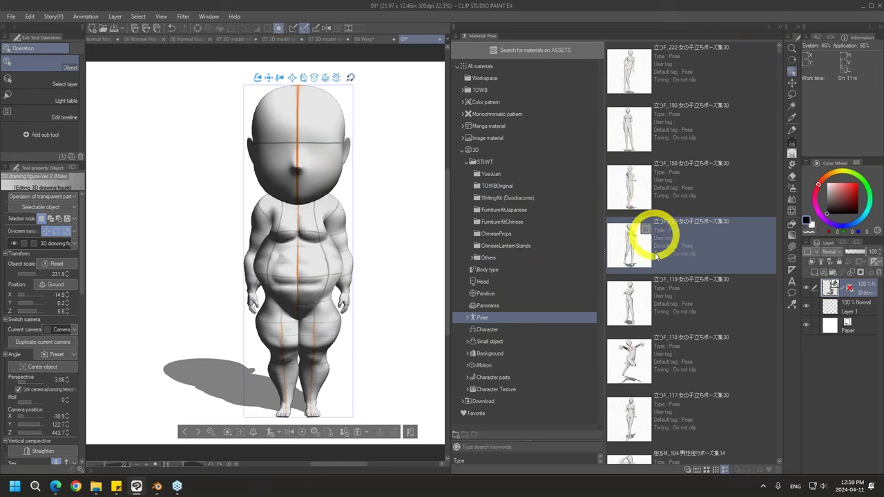
pyautogui.scroll(-5, 660, 314)
pyautogui.scroll(-6, 661, 315)
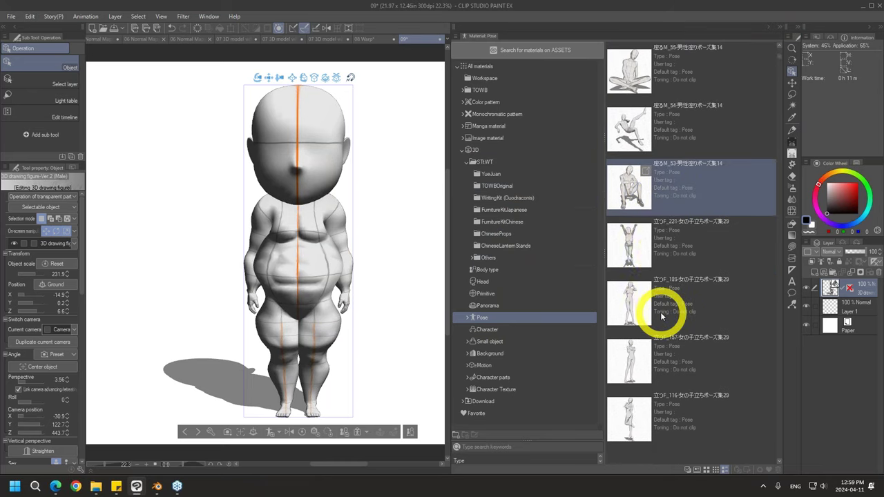
pyautogui.scroll(-5, 669, 331)
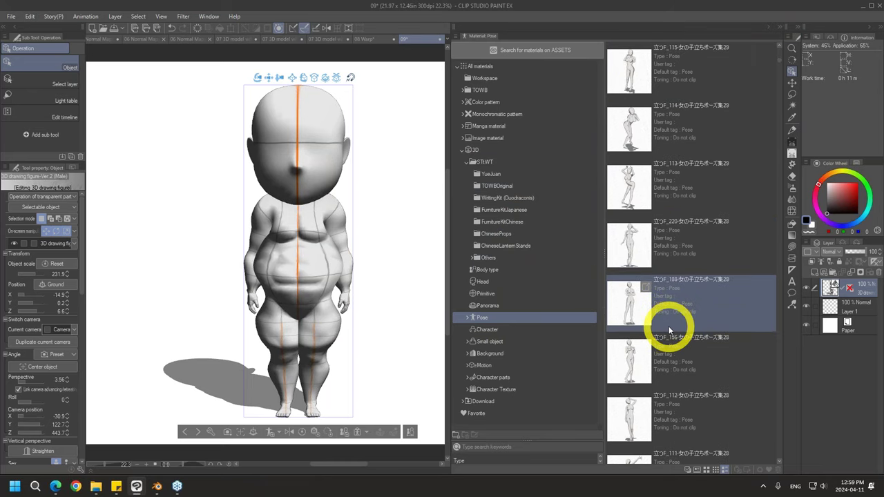
pyautogui.scroll(-6, 670, 349)
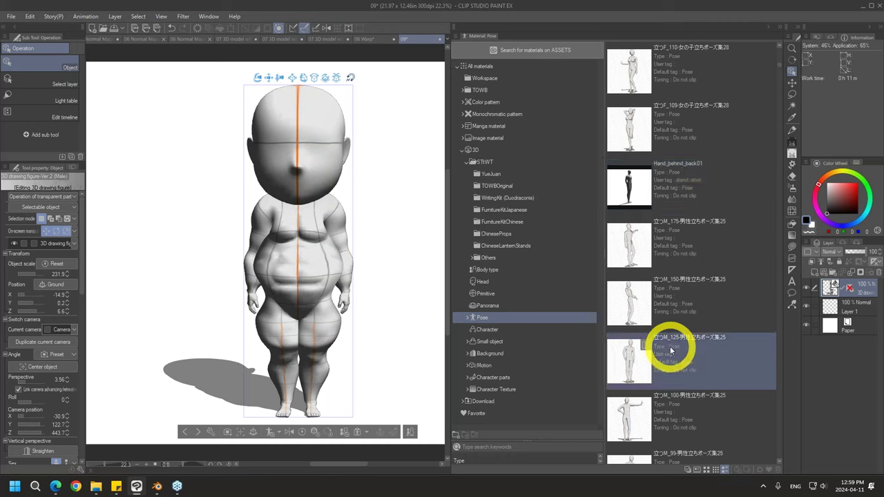
pyautogui.moveTo(639, 308); pyautogui.dragTo(318, 286)
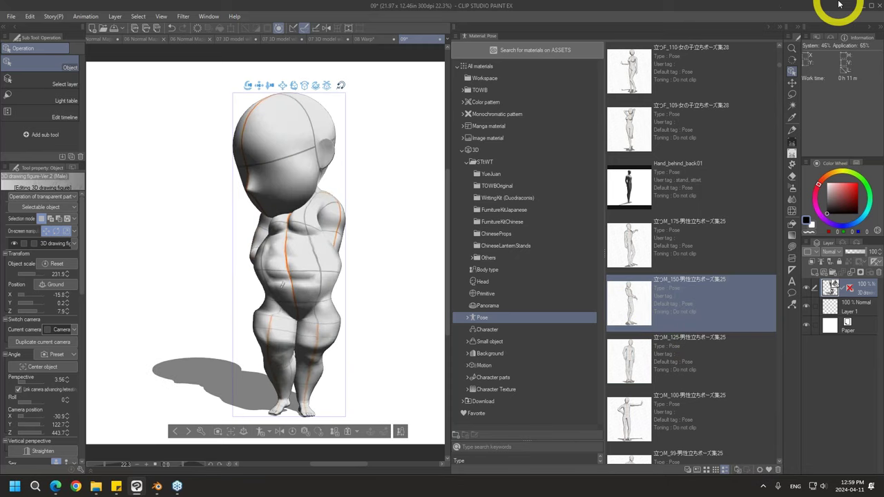
pyautogui.click(782, 27)
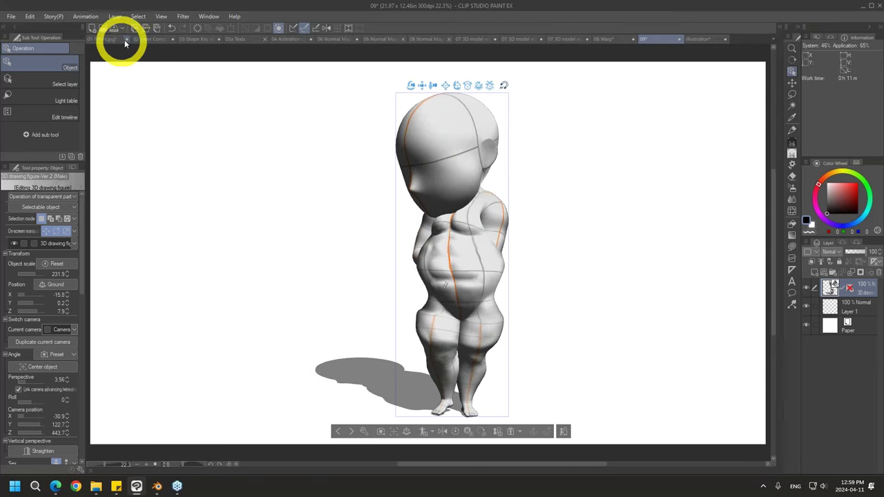
# On the 02 Layer Comp 3D page, apply the 3D Models comp, then the blue Draft comp
pyautogui.click(153, 39)
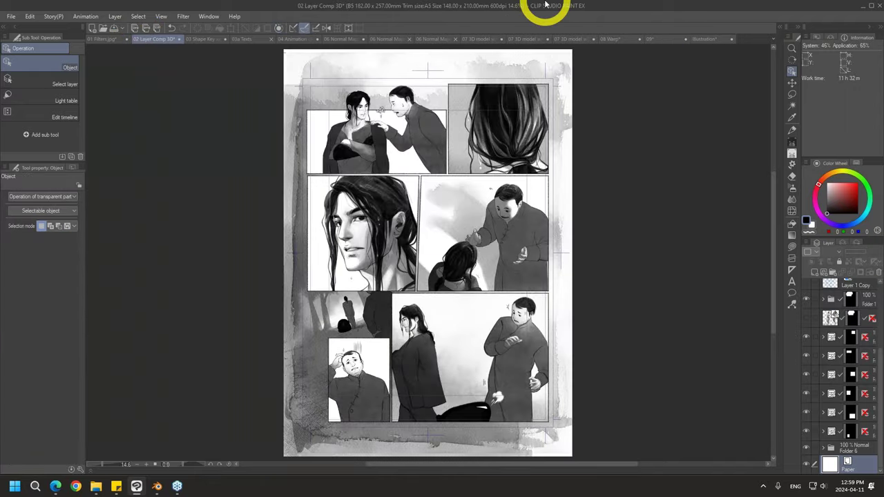
pyautogui.click(814, 36)
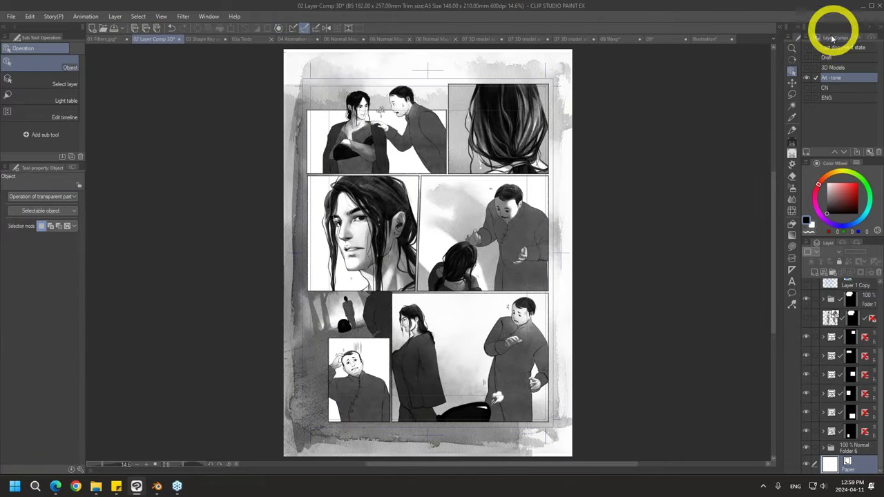
pyautogui.click(209, 15)
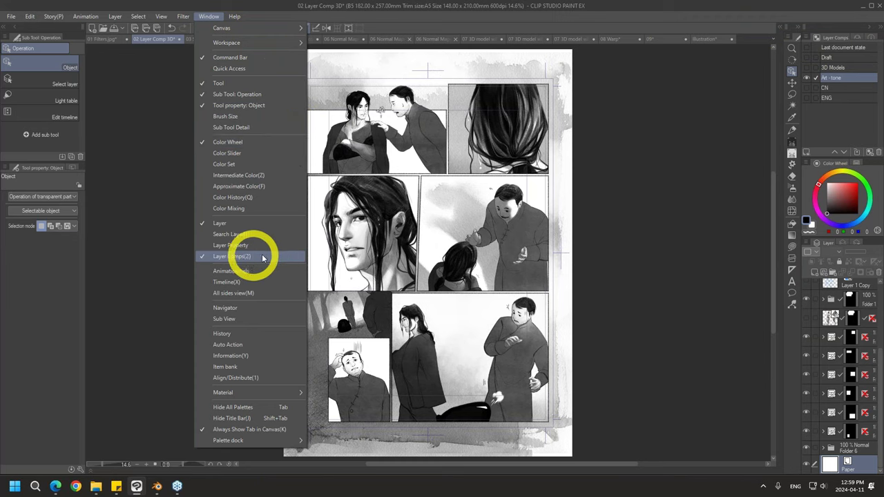
pyautogui.click(836, 82)
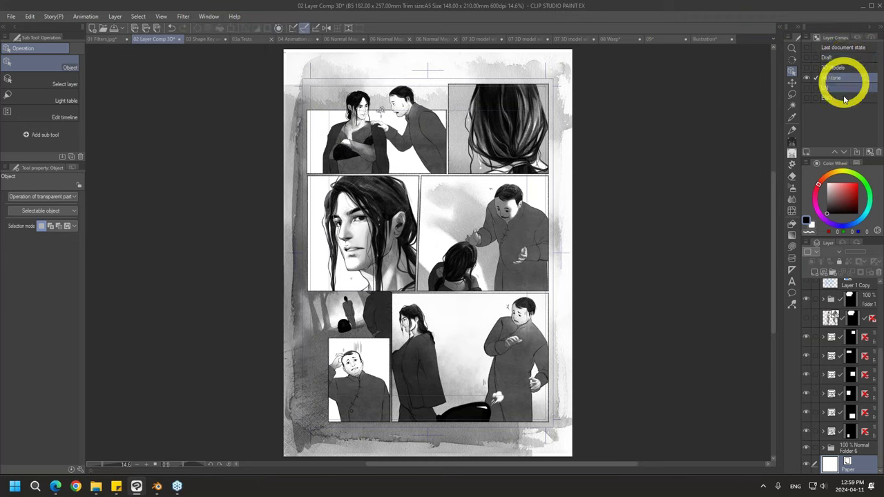
pyautogui.click(807, 66)
pyautogui.click(808, 58)
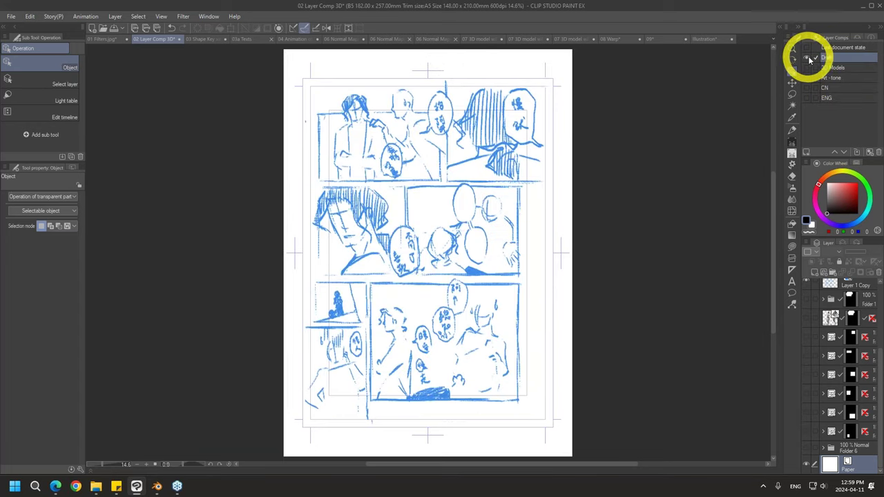
pyautogui.click(114, 40)
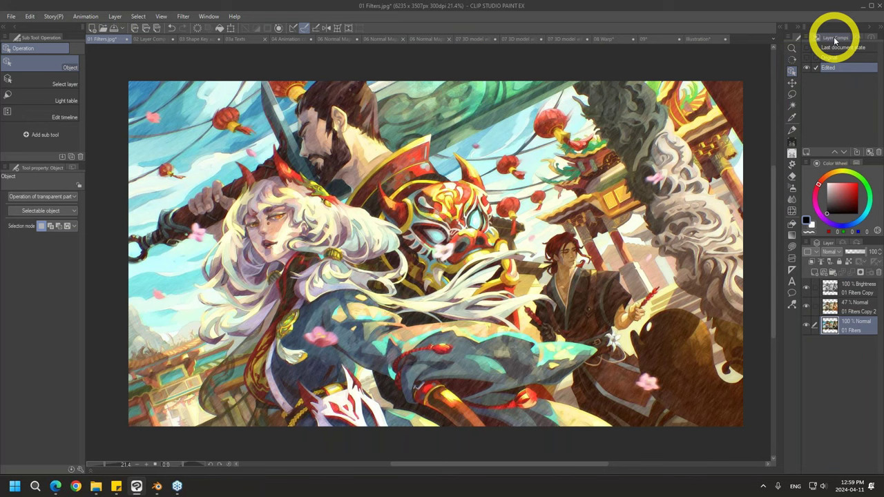
# Hide the middle filter layer and delete the existing Edited and Original layer comps
pyautogui.click(807, 308)
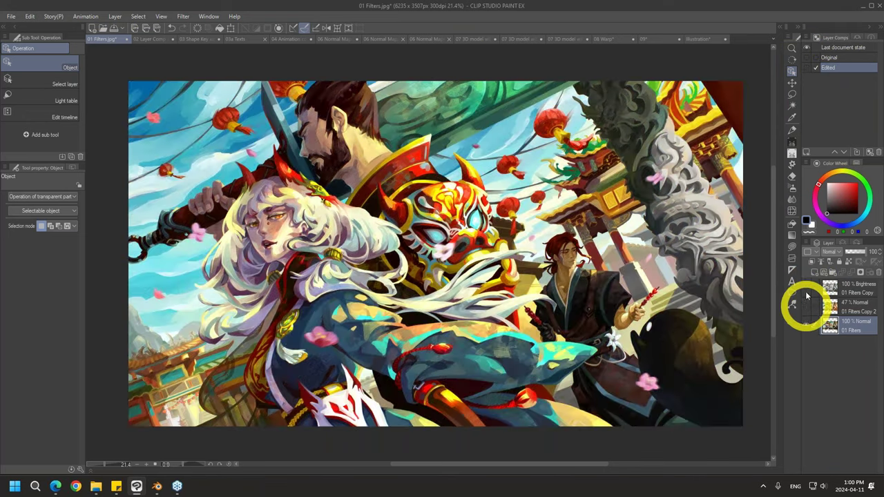
pyautogui.click(870, 152)
pyautogui.click(448, 180)
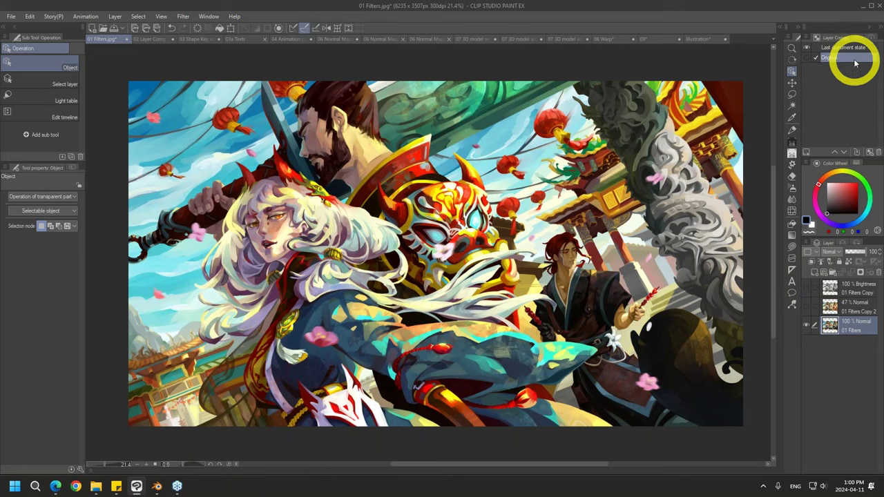
pyautogui.click(878, 152)
pyautogui.click(447, 181)
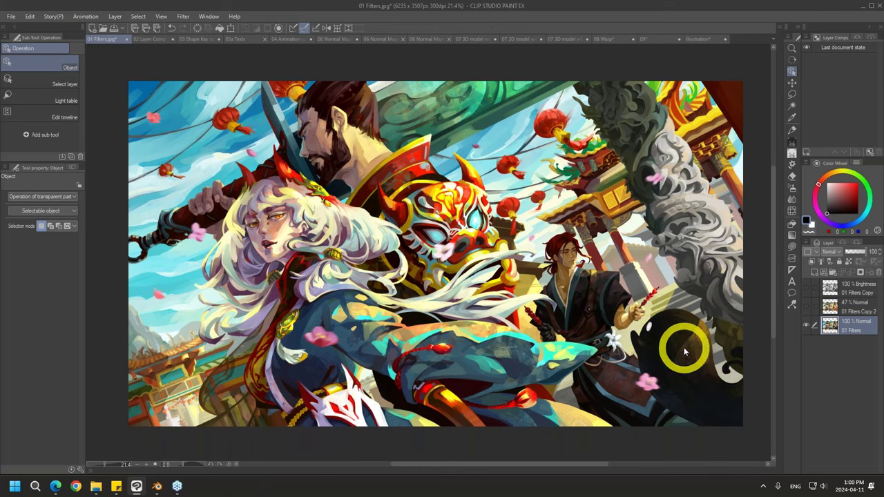
pyautogui.click(807, 324)
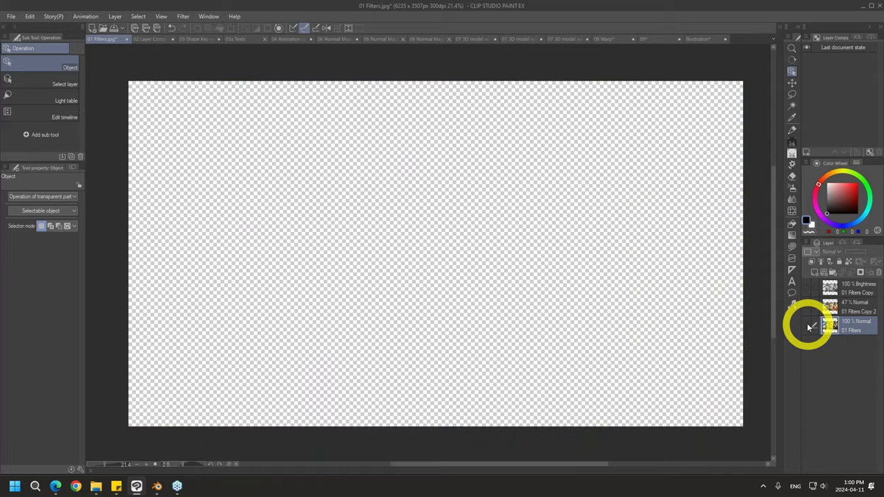
pyautogui.click(807, 324)
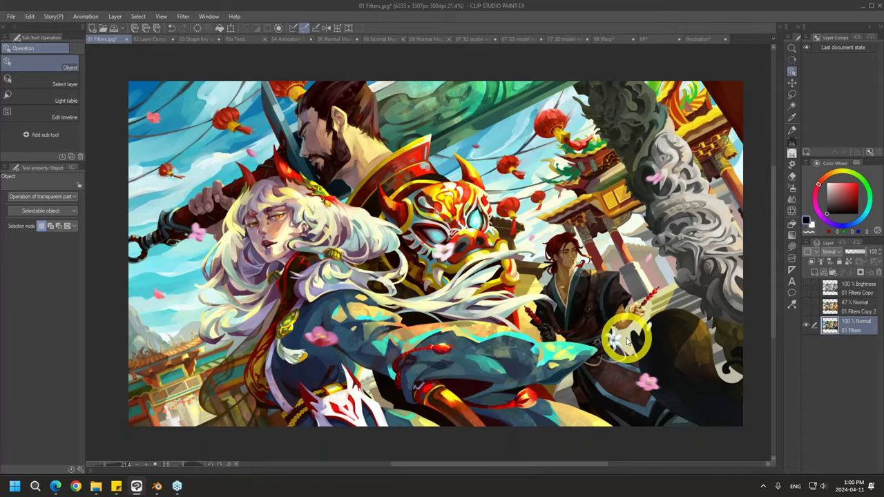
# Save the unfiltered state as layer comp 'Original' and the filtered state as 'Edited'
pyautogui.click(869, 154)
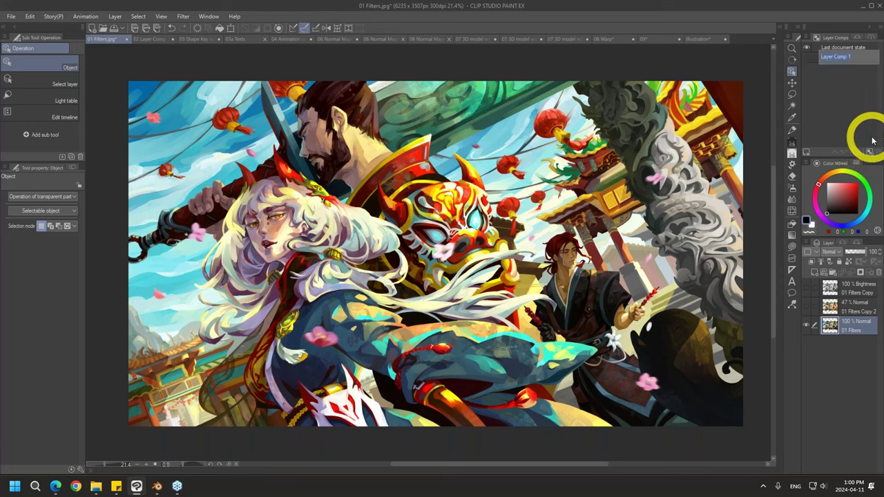
pyautogui.write('Original')
pyautogui.press('Return')
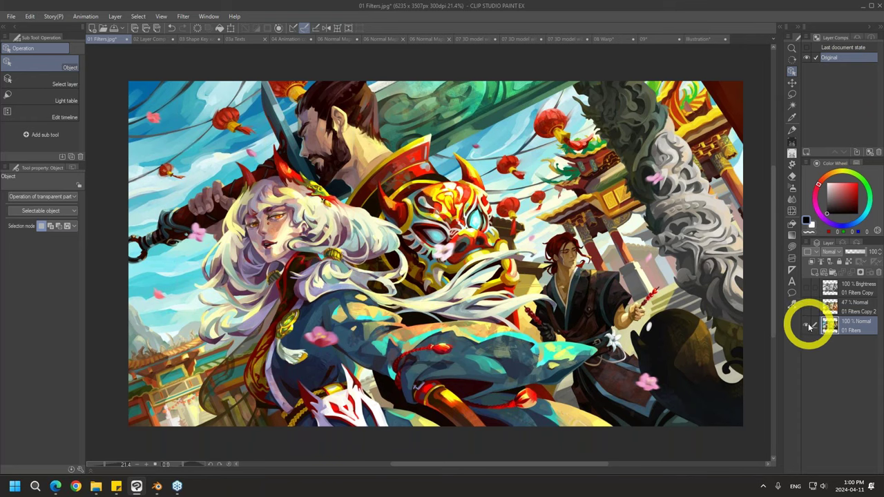
pyautogui.click(806, 289)
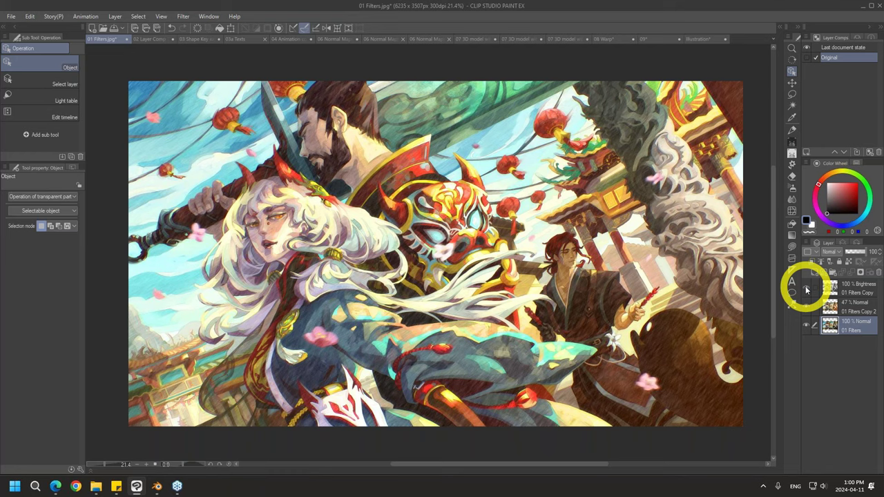
pyautogui.click(870, 153)
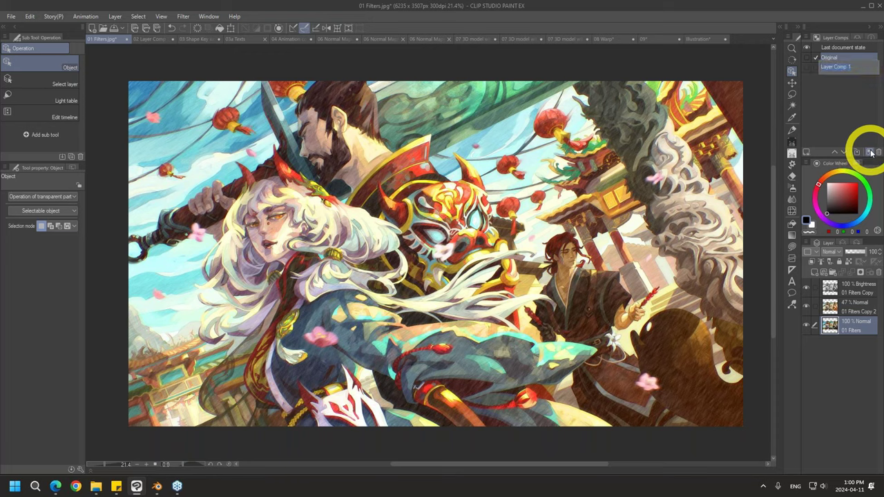
pyautogui.write('Edited')
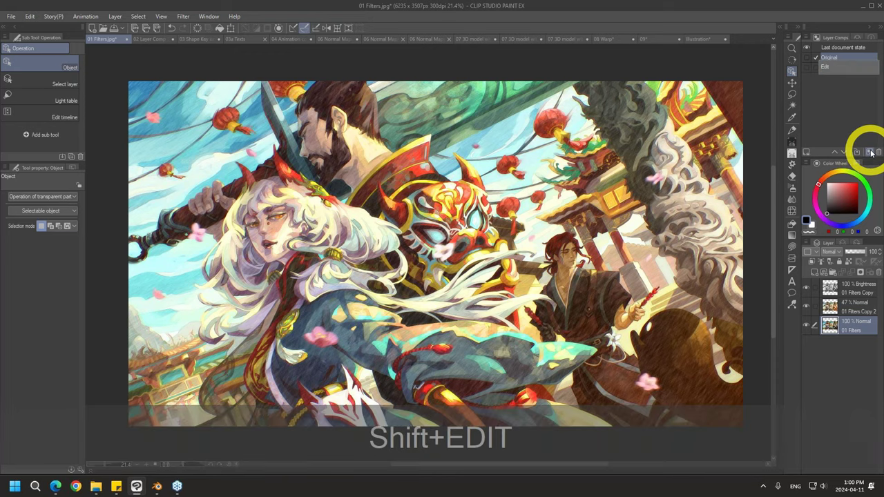
pyautogui.press('Return')
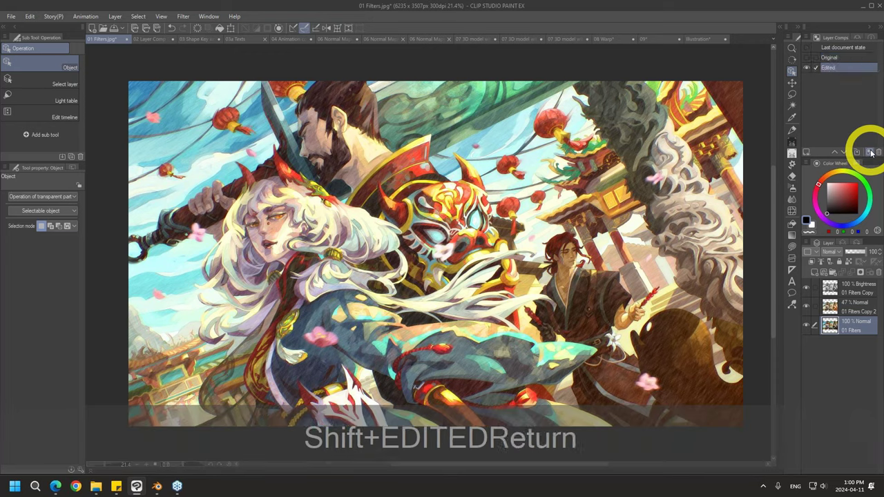
# Flip repeatedly between the Original and Edited comps, settling on Edited
pyautogui.click(806, 58)
pyautogui.click(807, 67)
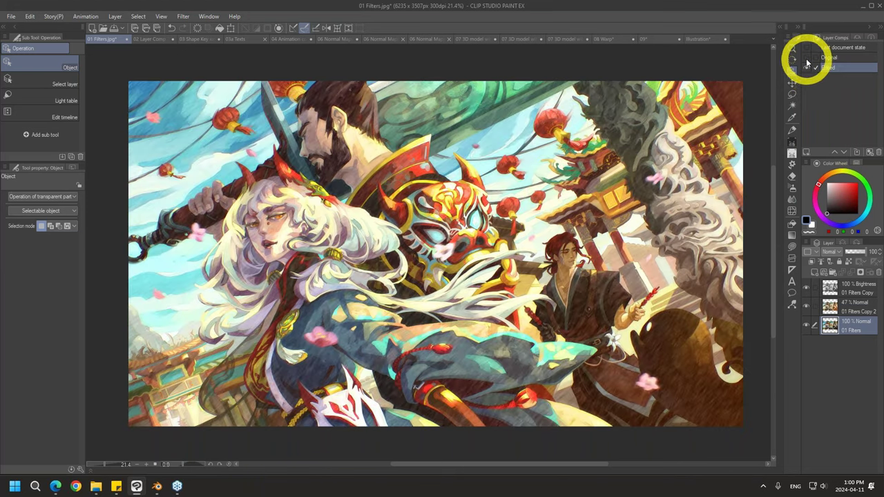
pyautogui.click(807, 58)
pyautogui.click(807, 67)
pyautogui.click(807, 58)
pyautogui.click(806, 67)
pyautogui.click(806, 58)
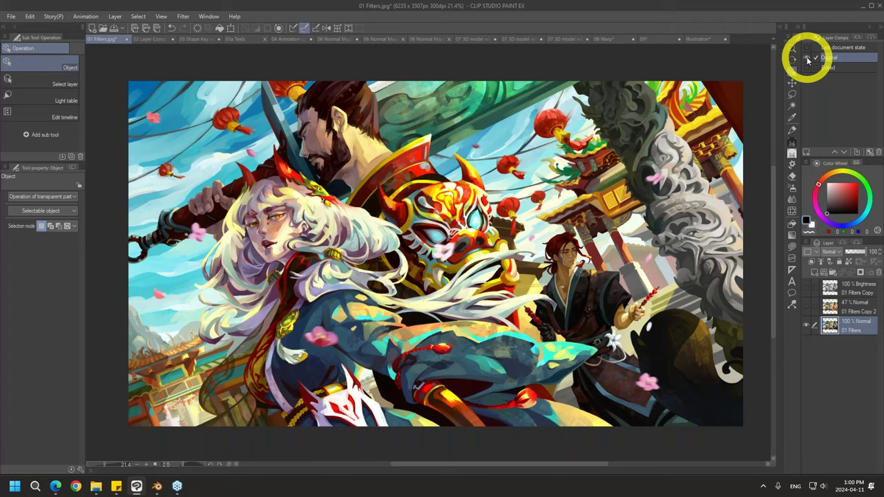
pyautogui.click(807, 67)
pyautogui.click(807, 58)
pyautogui.click(807, 67)
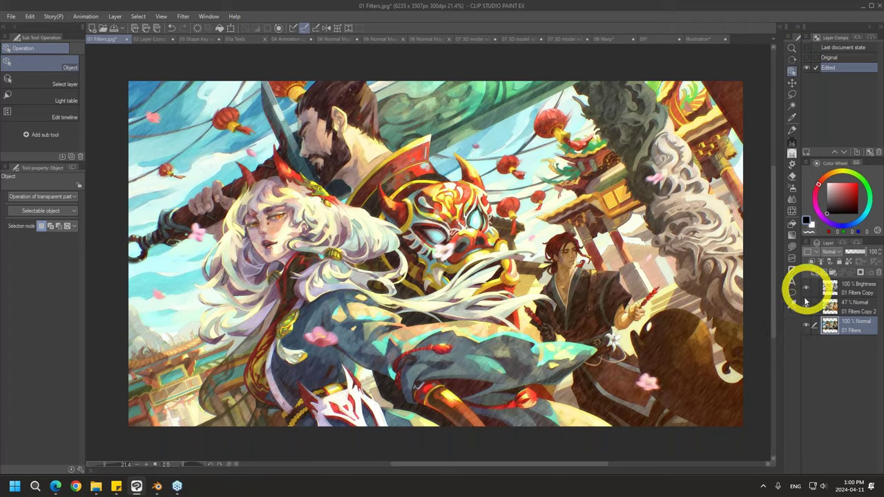
pyautogui.click(807, 58)
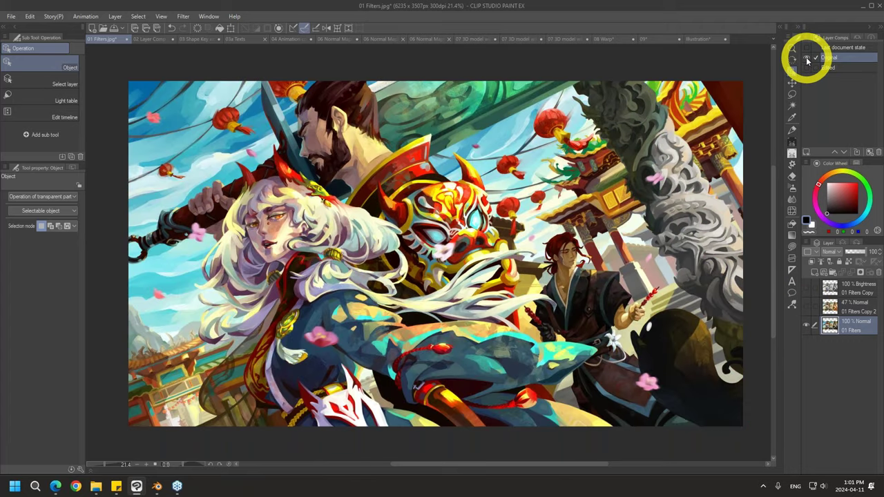
pyautogui.click(808, 67)
pyautogui.click(807, 58)
pyautogui.click(807, 65)
pyautogui.click(806, 58)
pyautogui.click(807, 67)
pyautogui.click(806, 58)
pyautogui.click(807, 67)
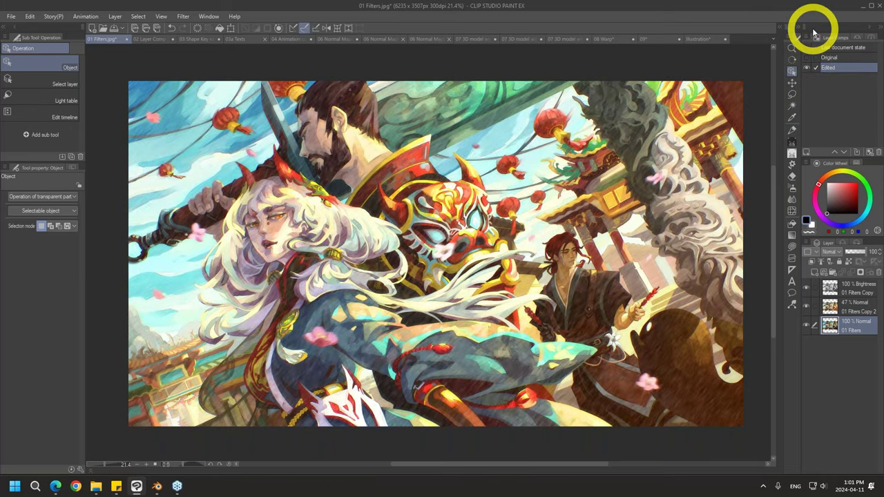
pyautogui.click(152, 39)
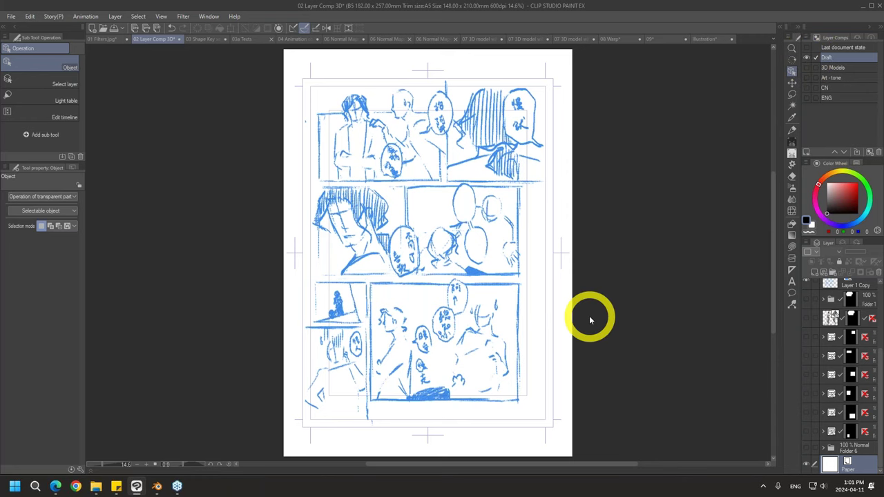
# Toggle between the 3D Models and Art - tone comps, then hide the top-left, hair and top-right panel layers
pyautogui.click(808, 67)
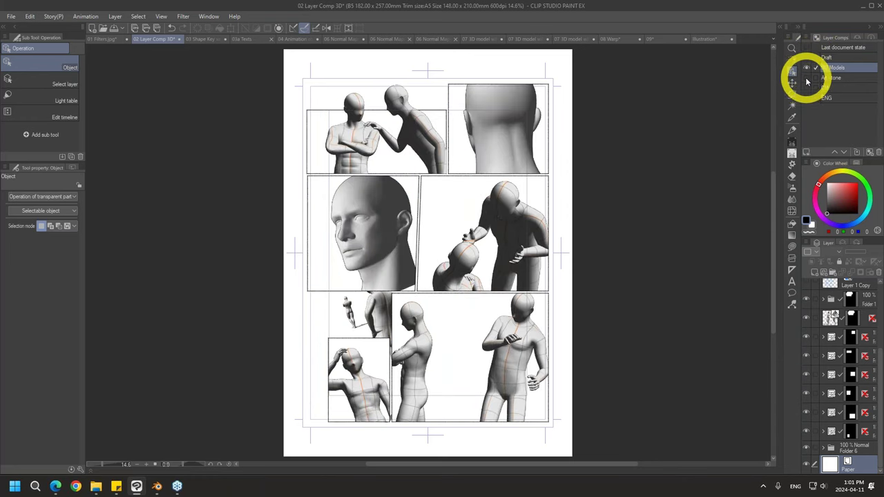
pyautogui.click(808, 79)
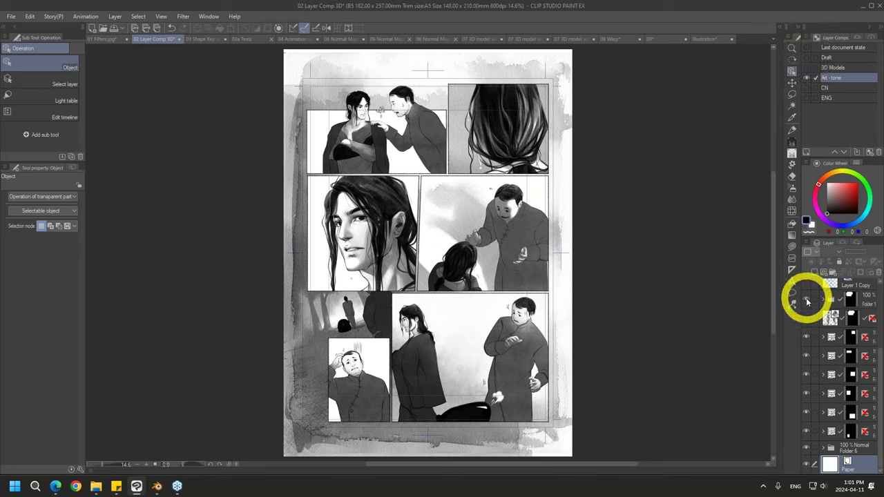
pyautogui.click(806, 299)
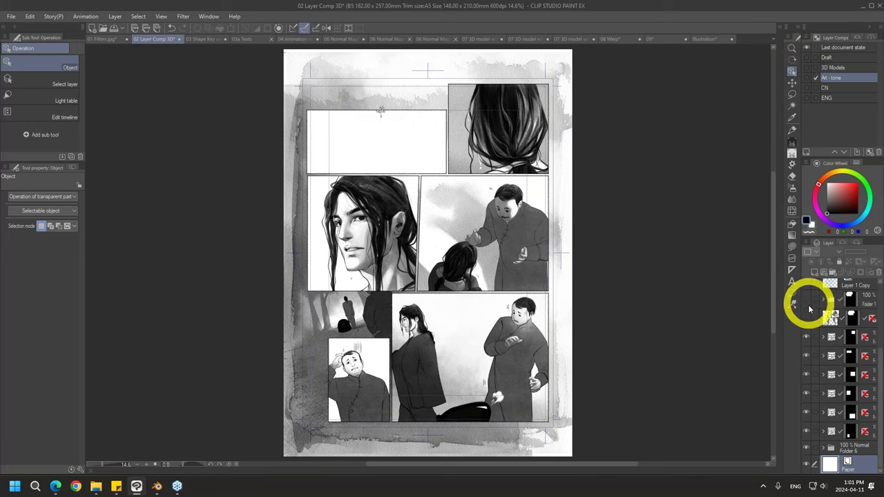
pyautogui.click(810, 69)
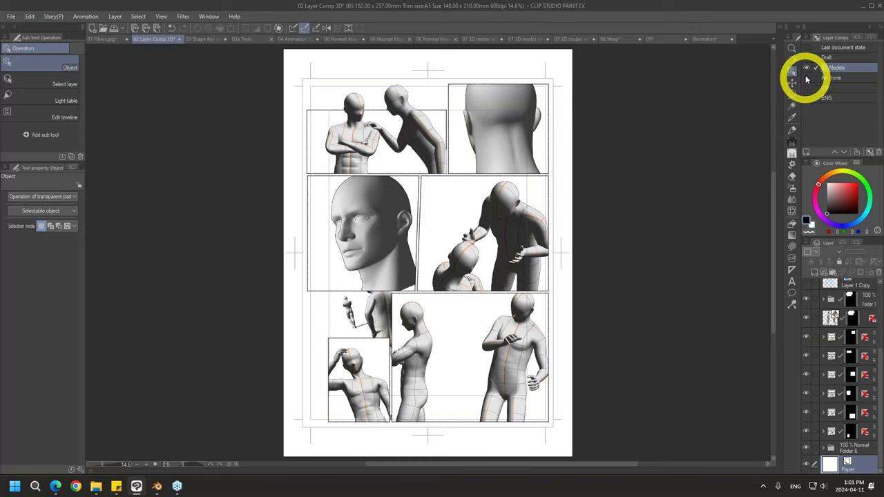
pyautogui.click(865, 79)
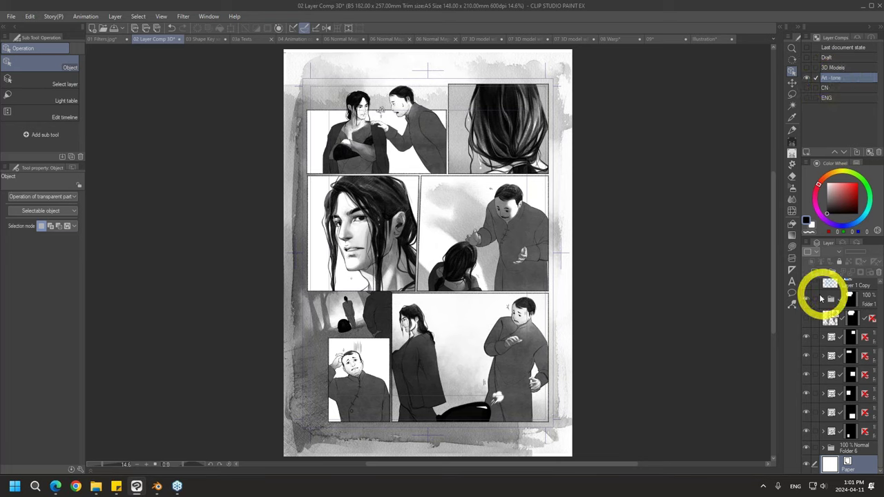
pyautogui.moveTo(808, 302); pyautogui.dragTo(805, 381)
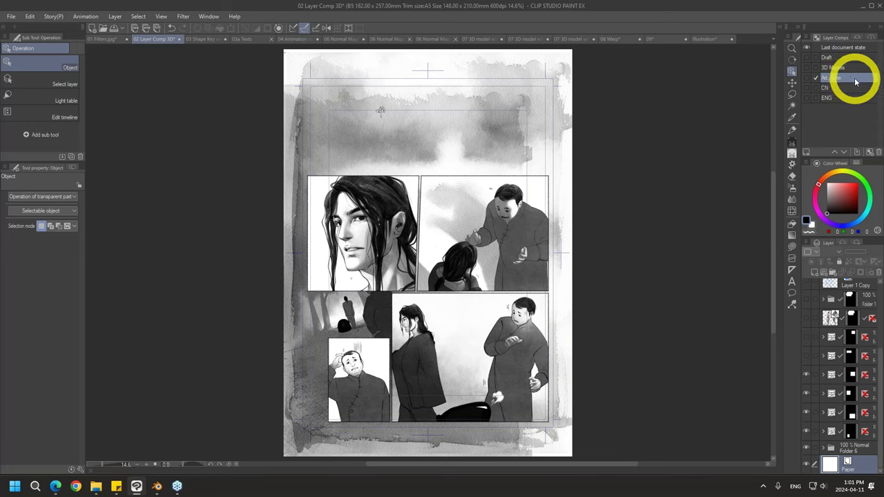
# Reapply Art - tone, hiding four panel layers and Folder 1 along the way
pyautogui.click(806, 77)
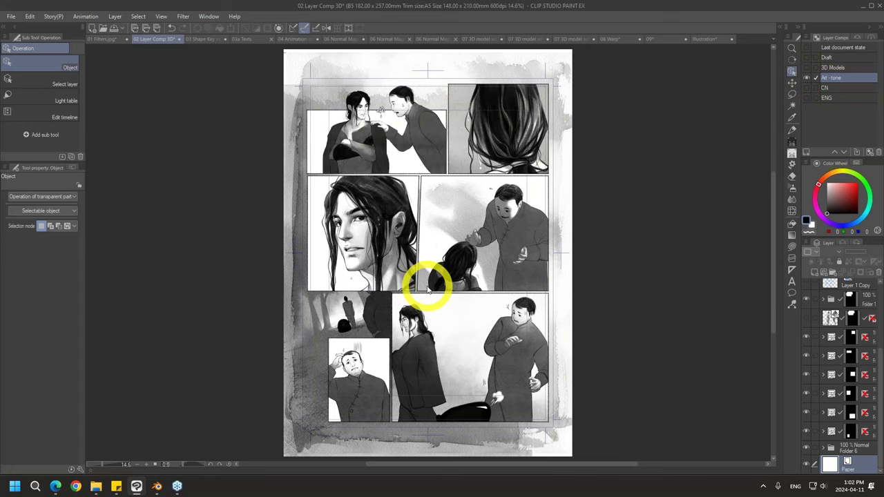
pyautogui.moveTo(806, 337); pyautogui.dragTo(810, 380)
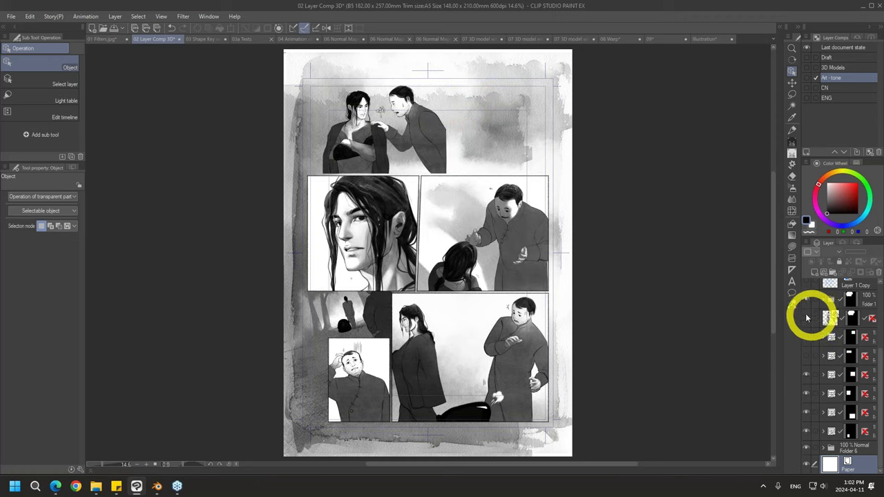
pyautogui.click(807, 299)
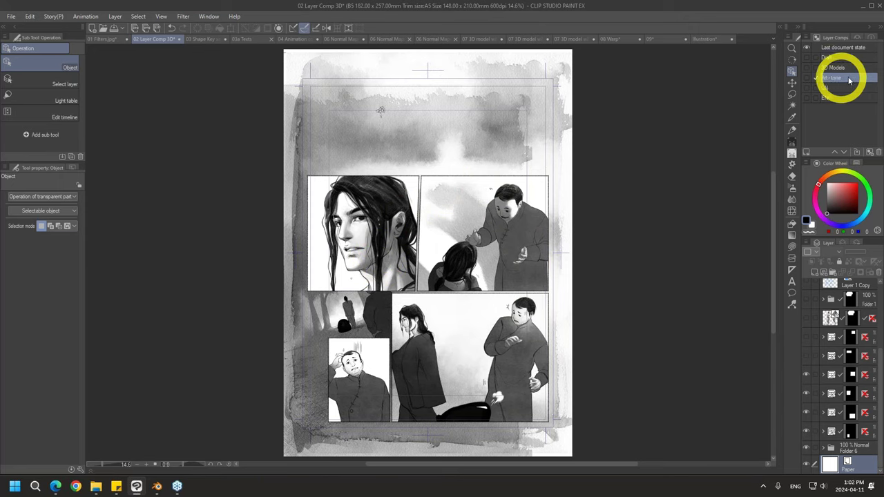
pyautogui.click(828, 80)
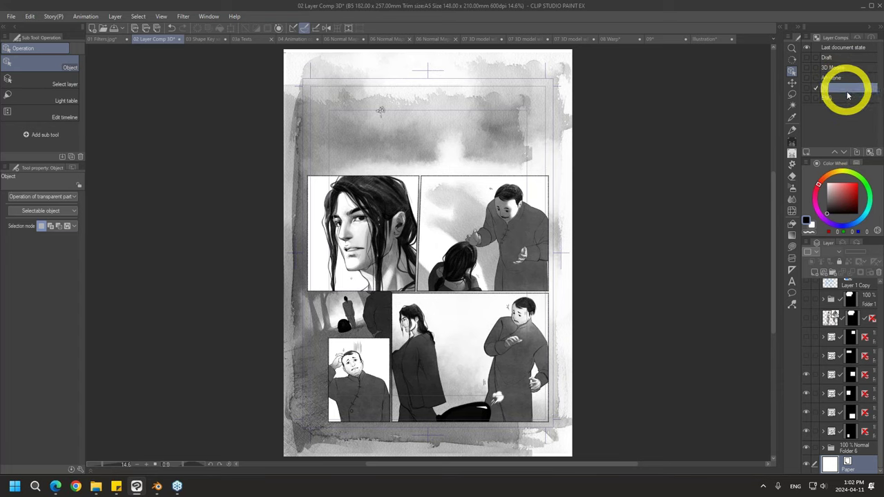
# Preview the CN comp's Chinese speech bubbles, then return to the Art - tone comp
pyautogui.moveTo(854, 91)
pyautogui.mouseDown()
pyautogui.moveTo(815, 89)
pyautogui.moveTo(809, 63)
pyautogui.moveTo(816, 83)
pyautogui.moveTo(847, 89)
pyautogui.mouseUp()
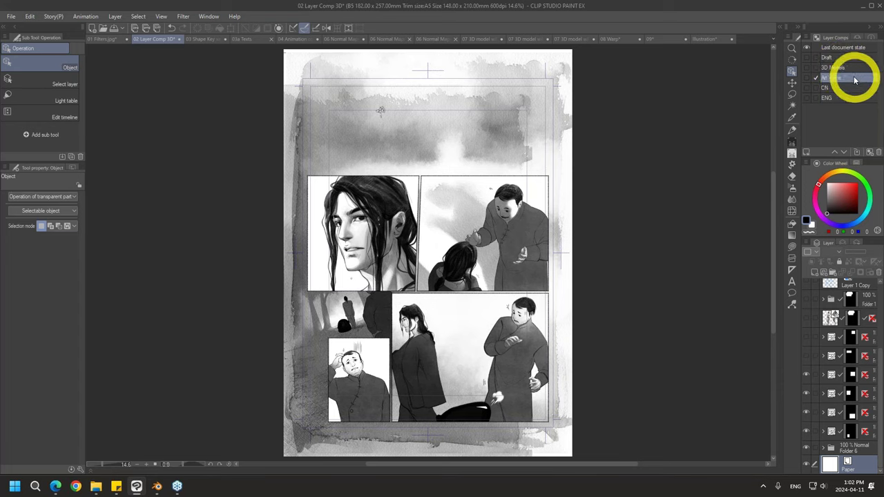
pyautogui.moveTo(852, 81); pyautogui.dragTo(839, 79)
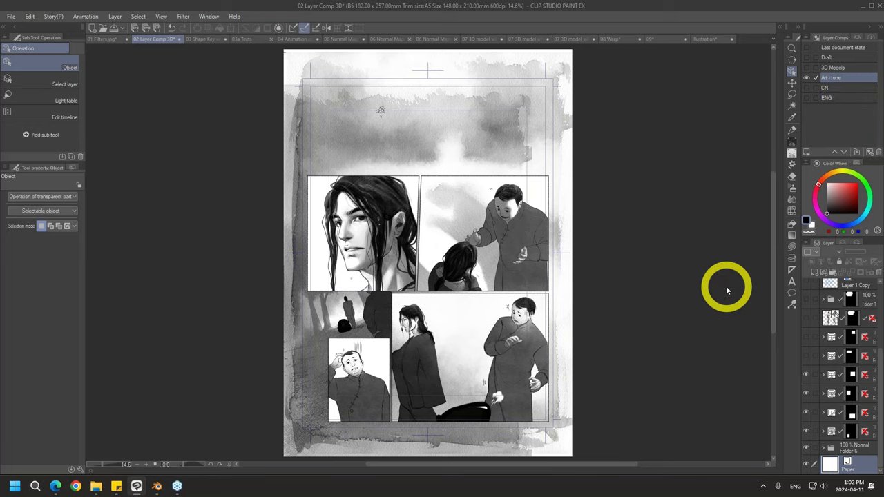
pyautogui.click(806, 87)
pyautogui.click(842, 80)
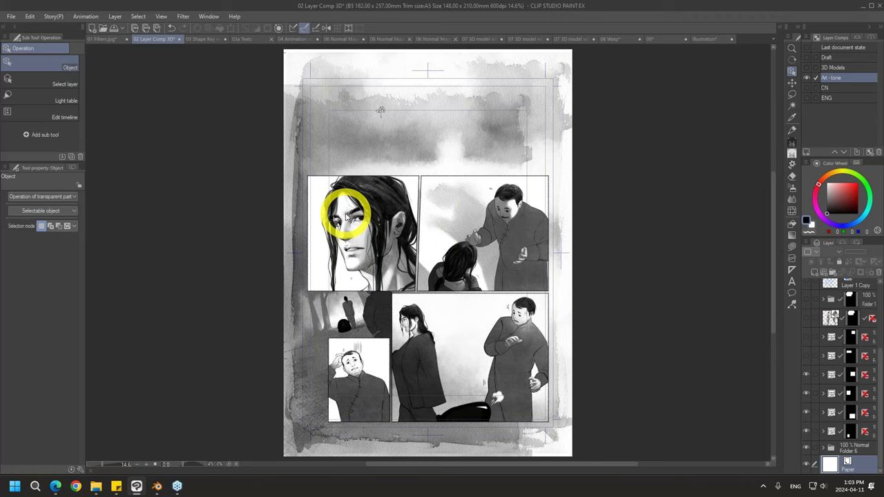
pyautogui.moveTo(96, 488)
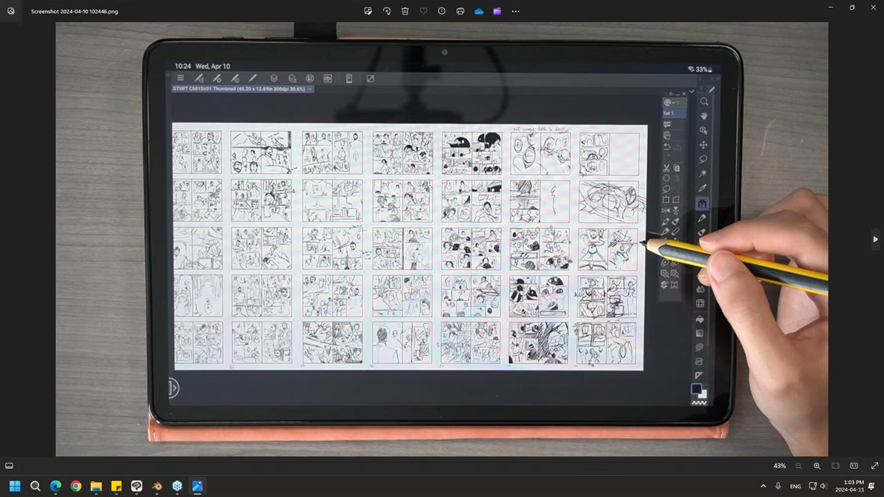
# View the tablet screenshot full screen and show the tablet app's main menu
pyautogui.click(874, 468)
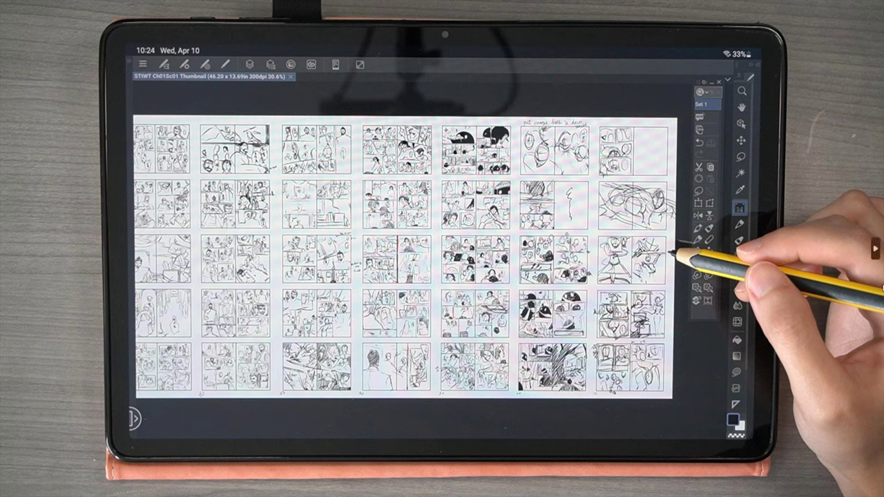
pyautogui.click(142, 64)
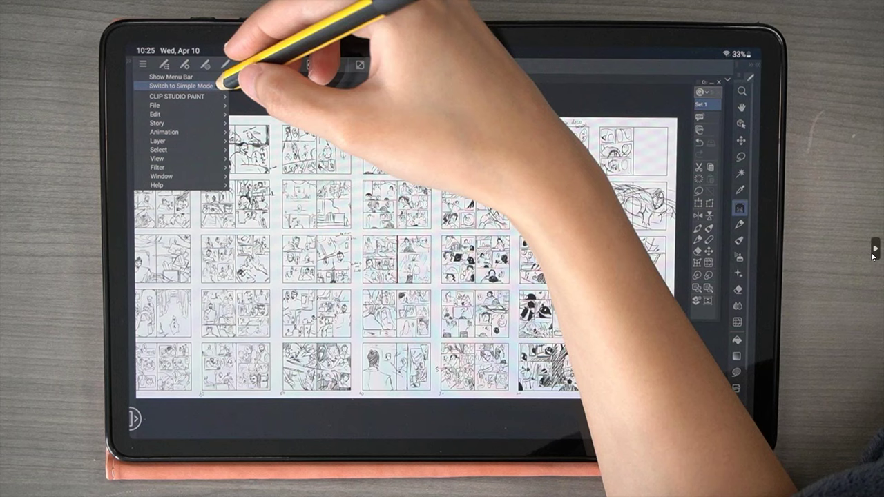
# Switch the tablet app to Simple Mode with the thumbnail sketch page open
pyautogui.click(220, 86)
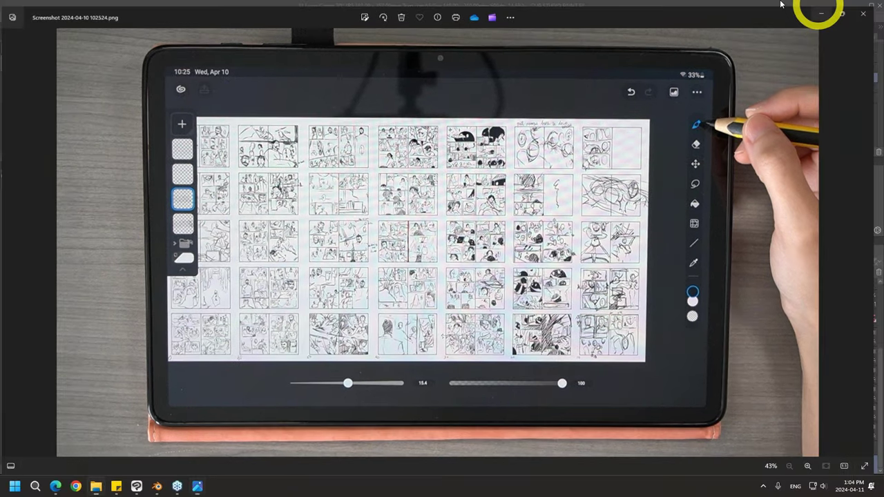
pyautogui.click(815, 6)
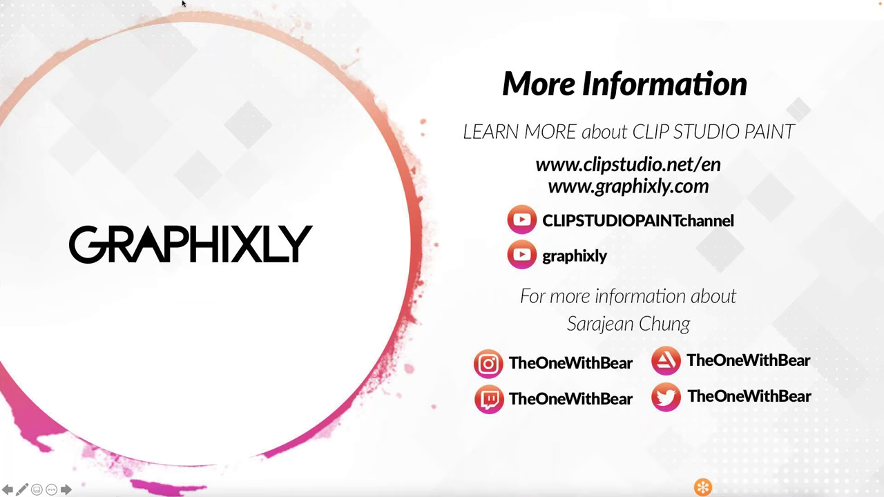
# Bring up the app switcher and cycle toward Clip Studio
pyautogui.press('super+shift+Tab')
pyautogui.press('super+Tab')
pyautogui.press('super+Tab')
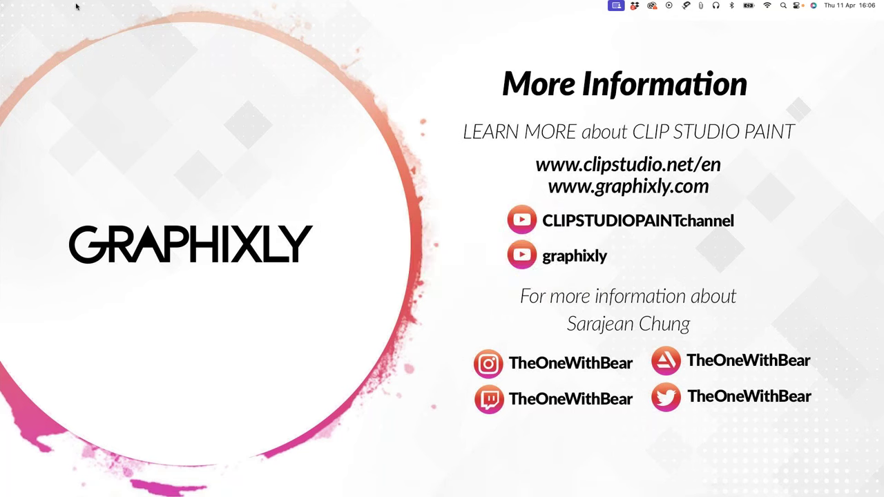